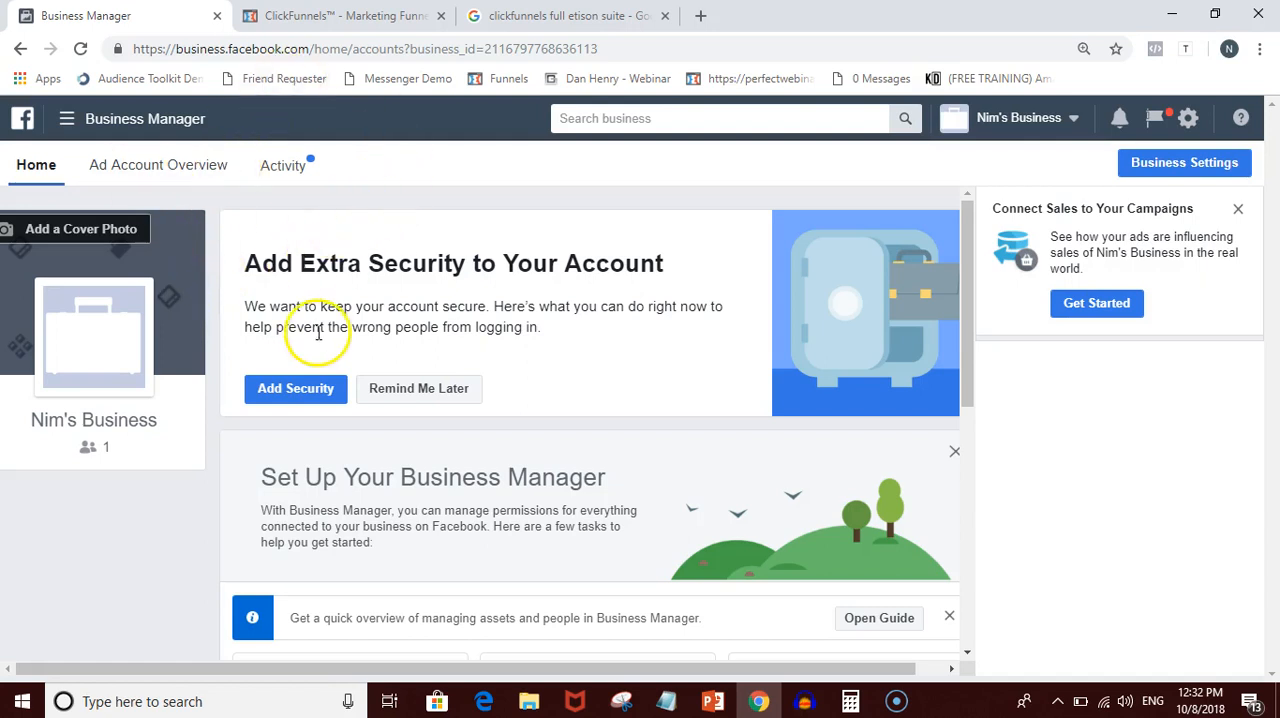
- Open the Pixels page of Events Manager from Business Manager
scroll(310, 330, "down", 4)
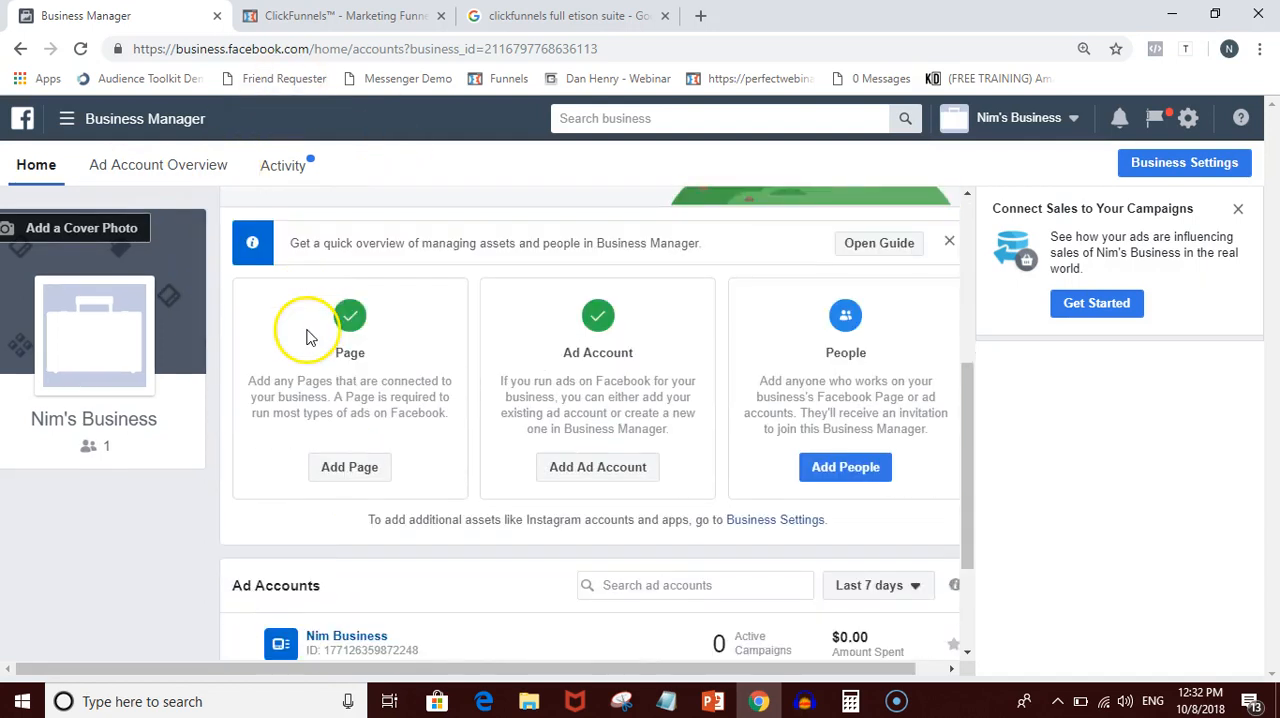
scroll(347, 380, "up", 4)
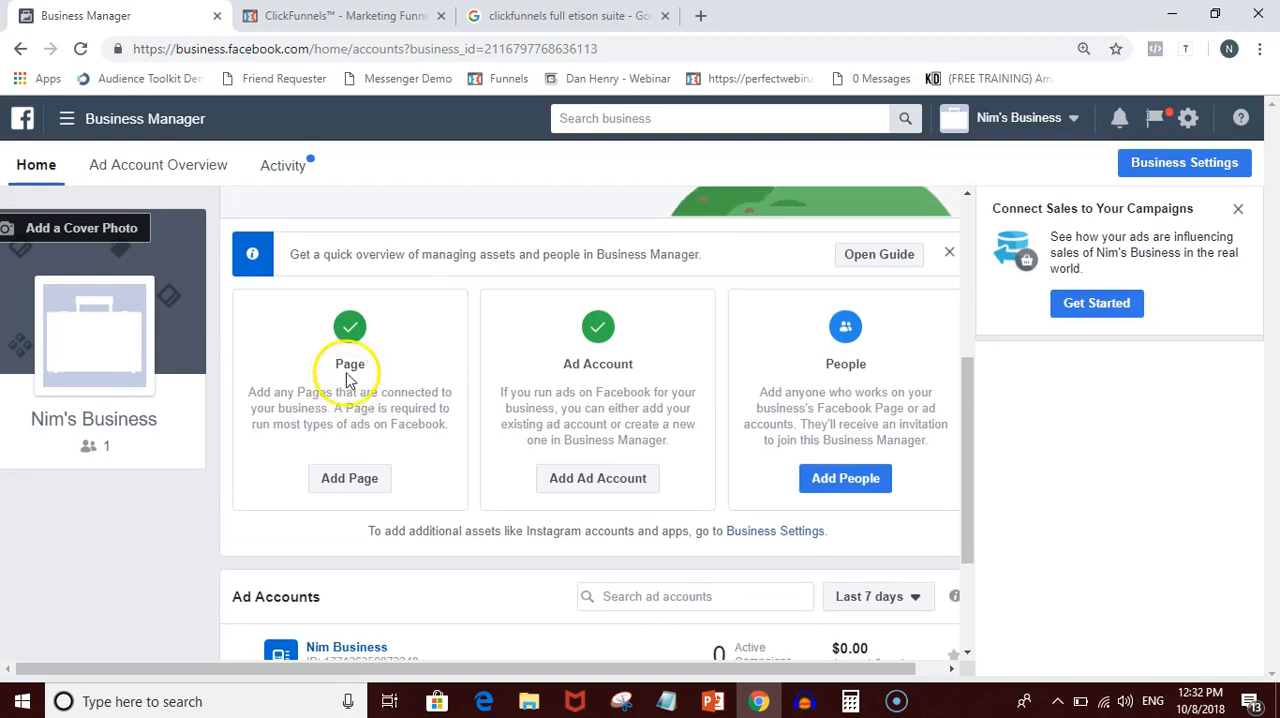
scroll(347, 380, "down", 3)
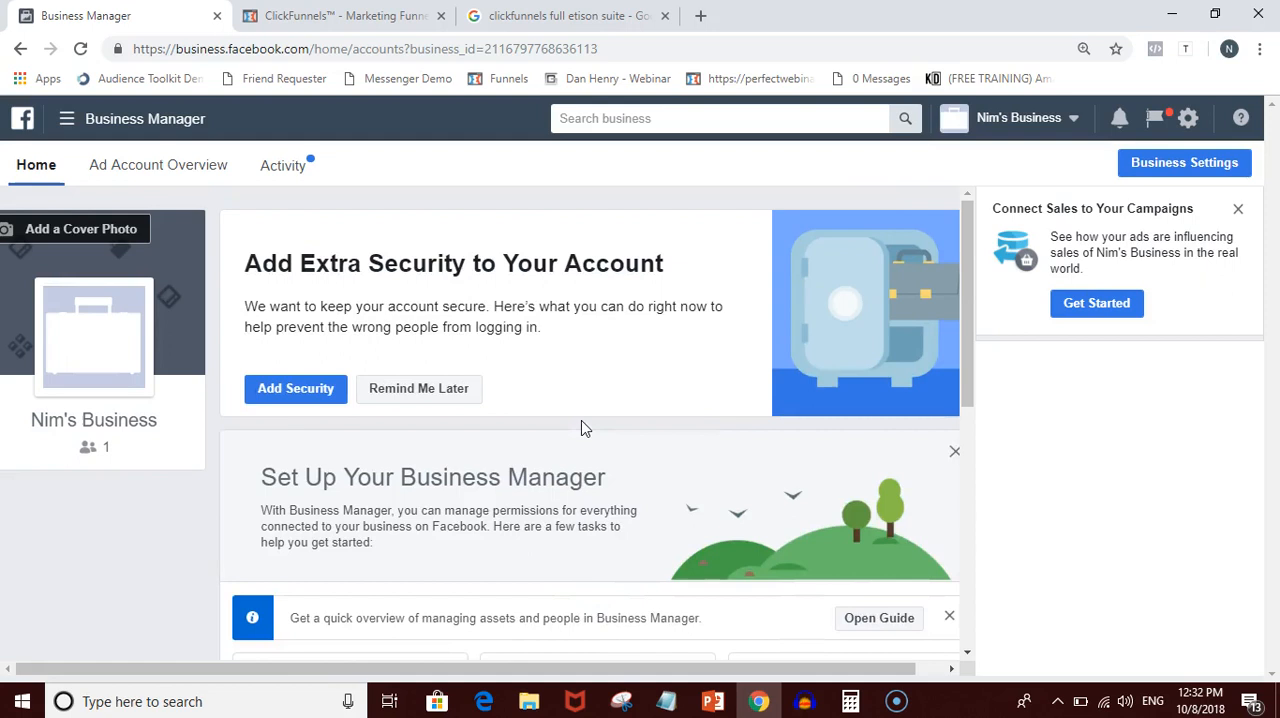
left_click(65, 120)
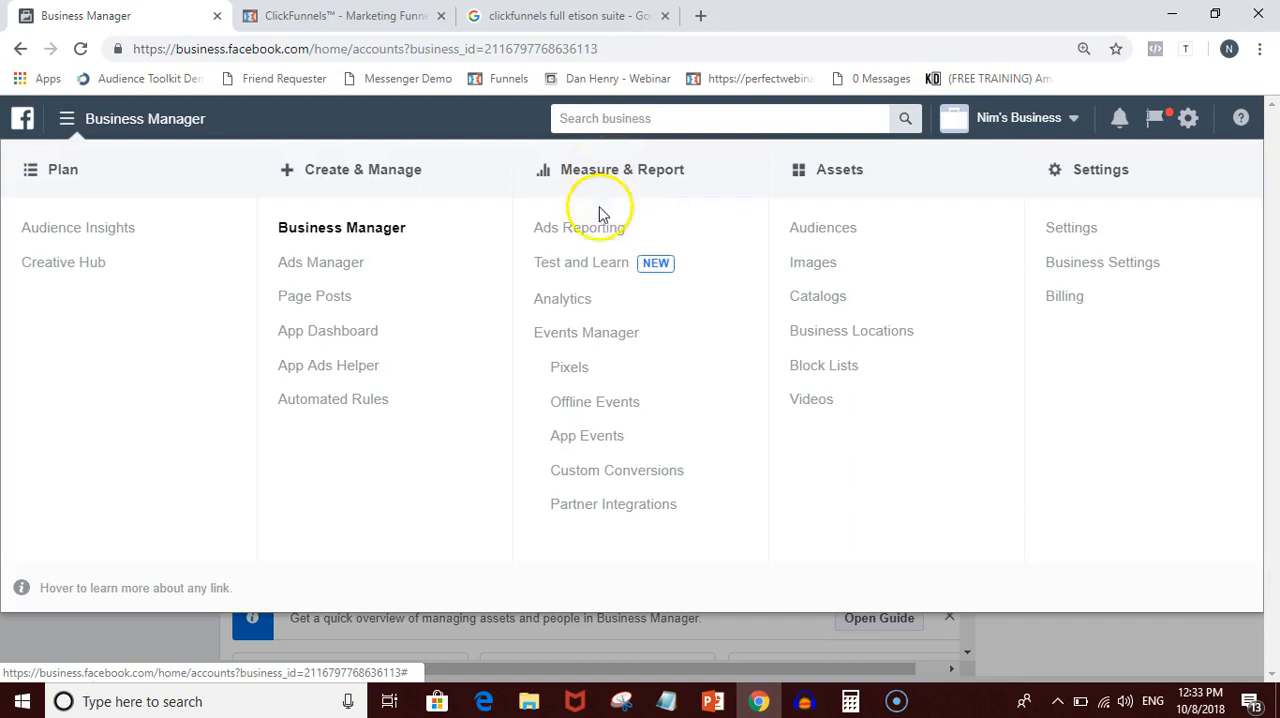
left_click(593, 370)
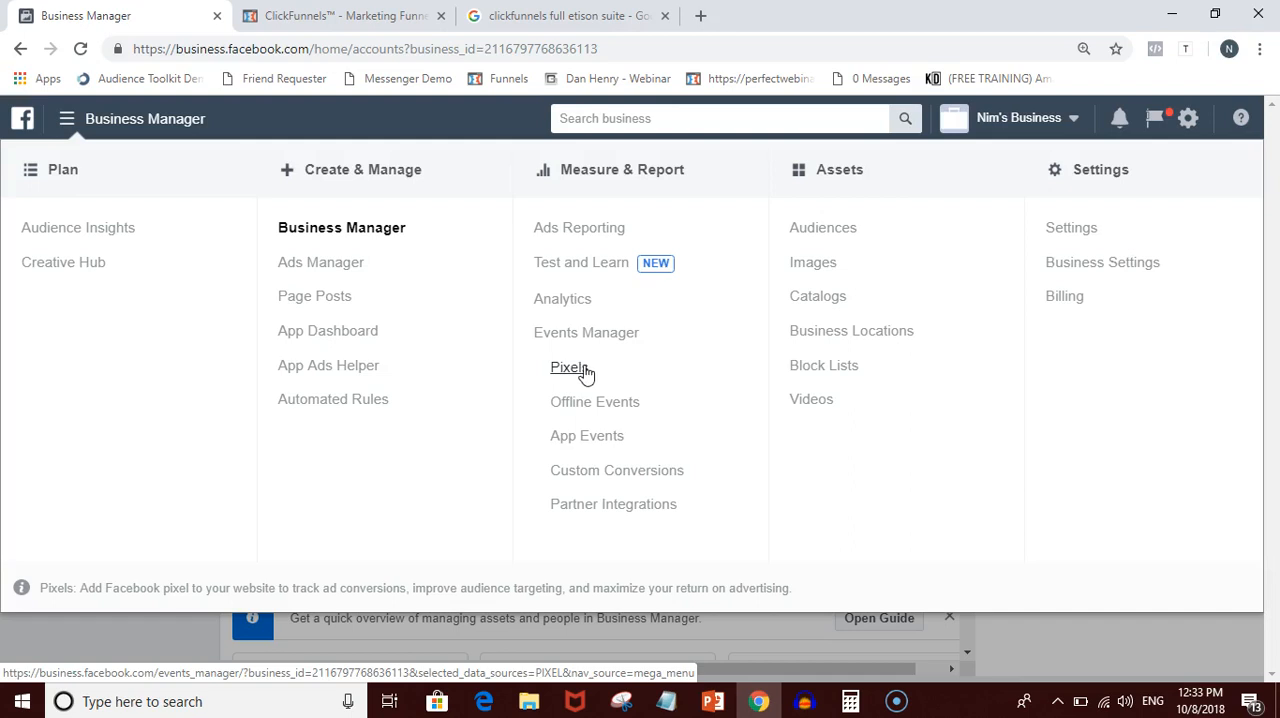
left_click(588, 370)
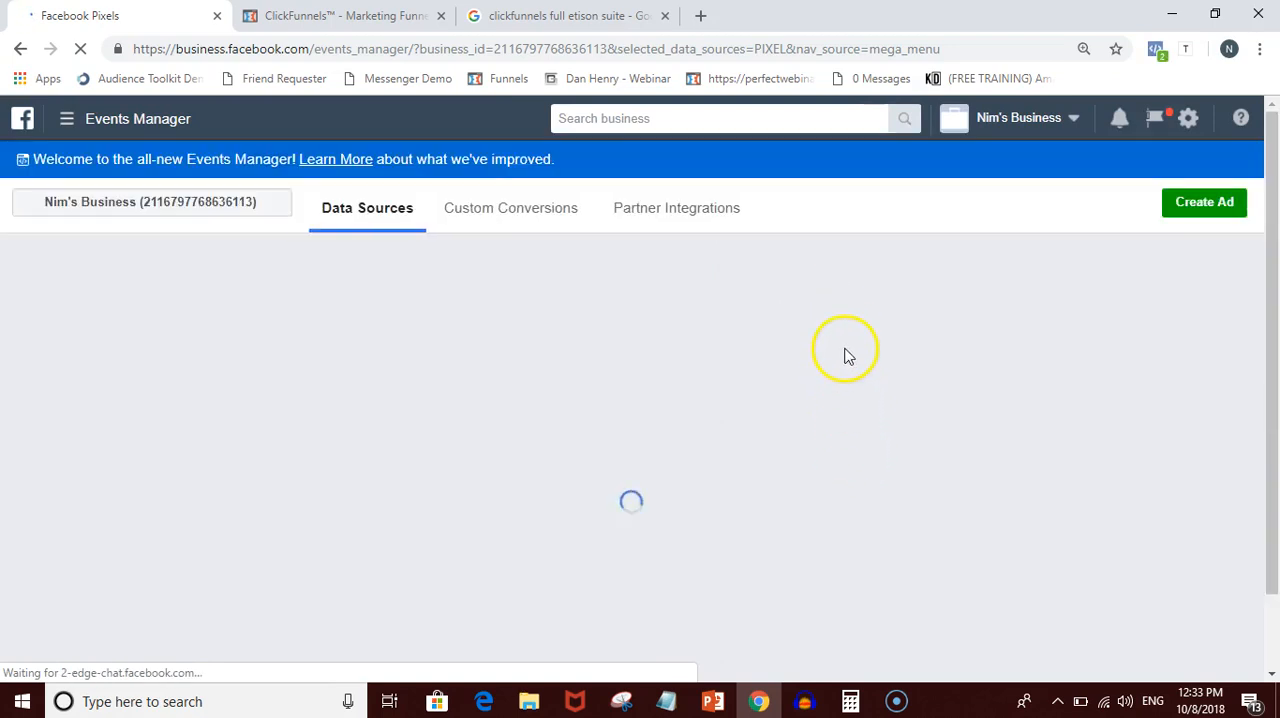
- Read through the Facebook pixel benefits: tracking website activities, improving return on advertising, and reaching new and existing customers
scroll(839, 373, "down", 1)
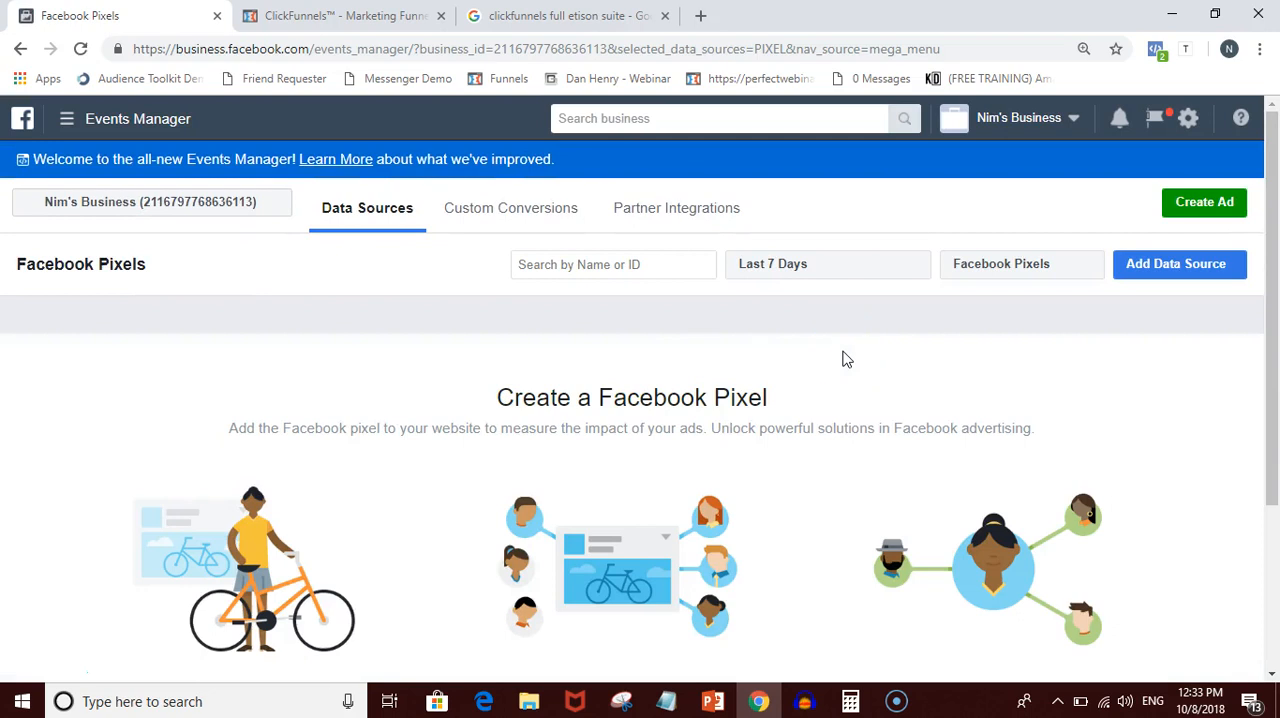
scroll(845, 359, "down", 1)
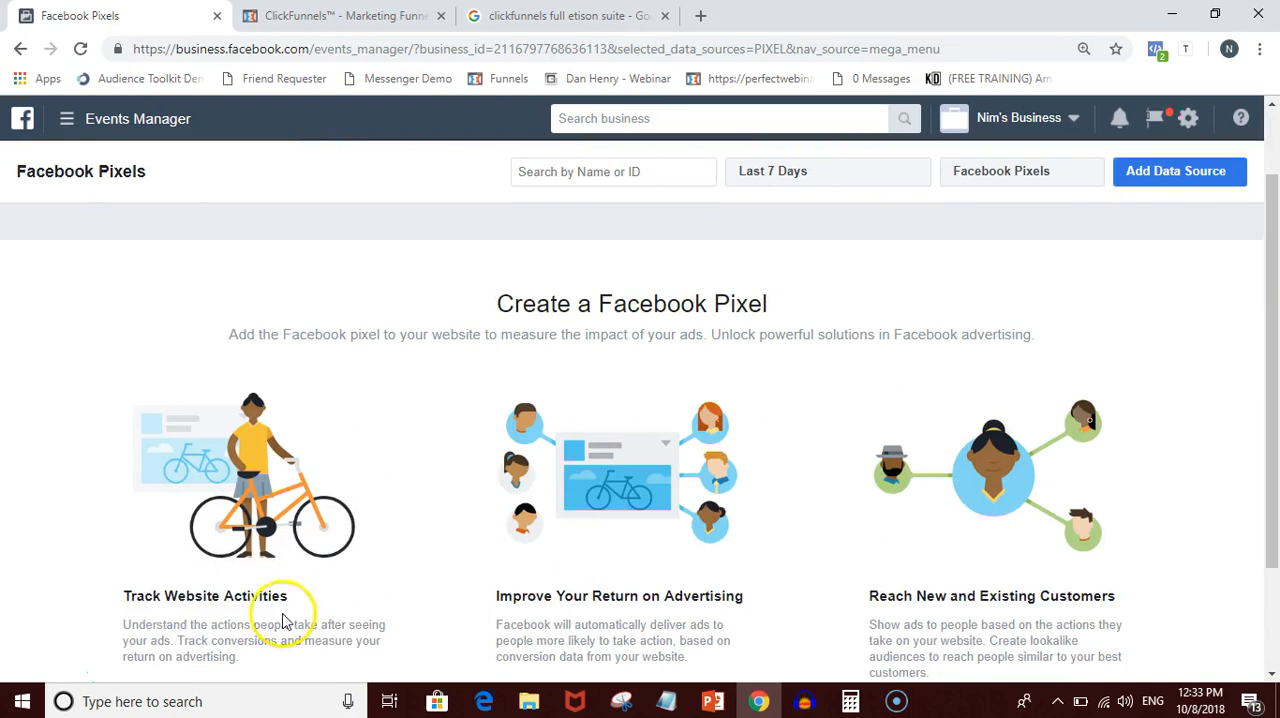
scroll(371, 600, "down", 1)
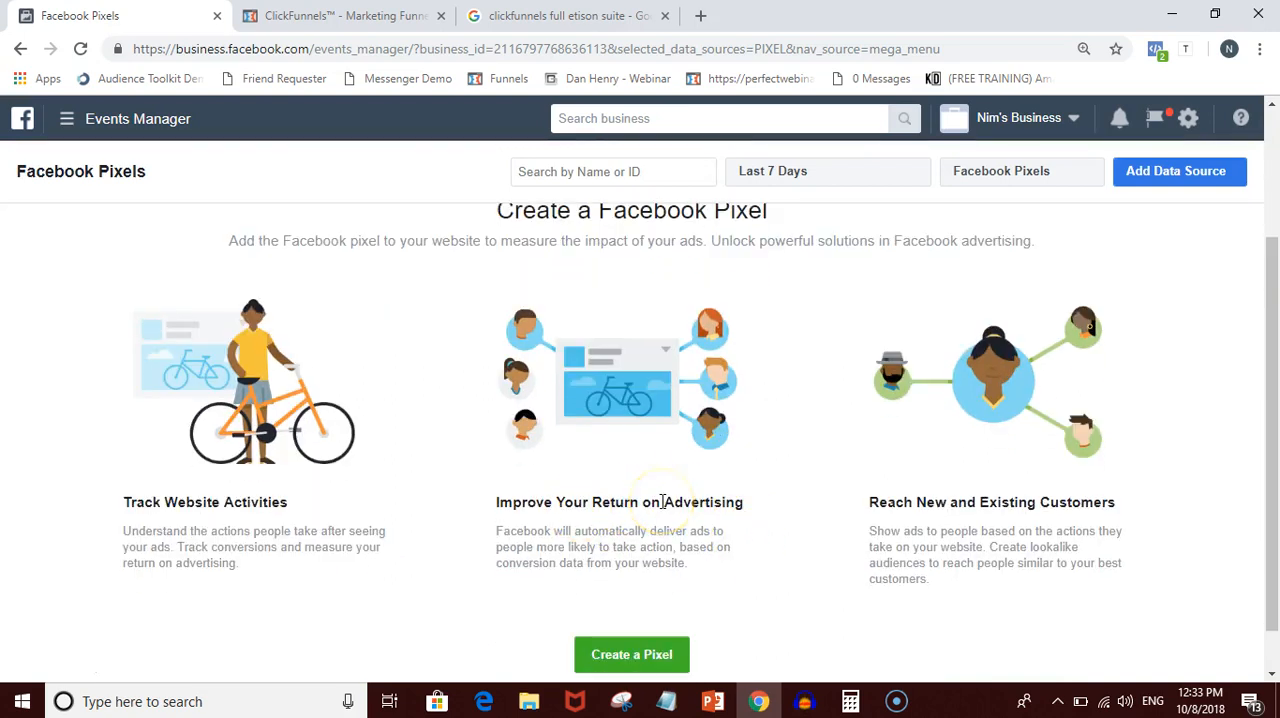
left_click(916, 501)
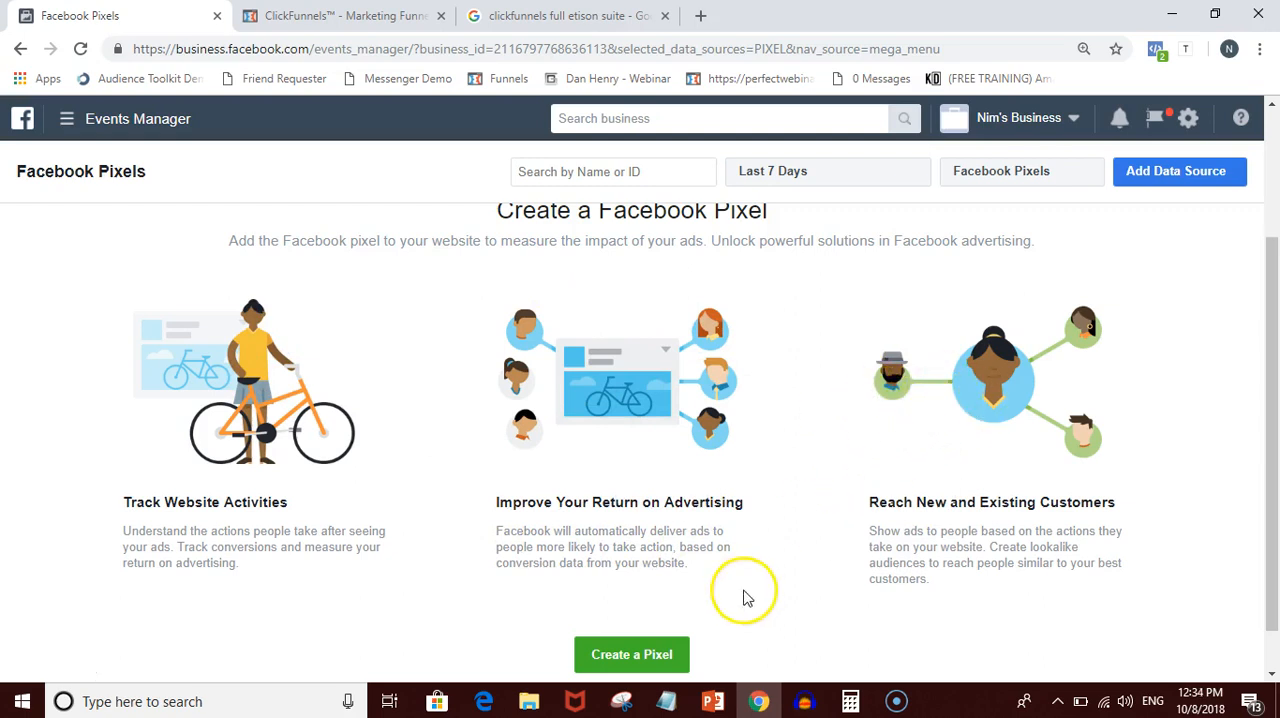
scroll(840, 500, "down", 1)
scroll(838, 482, "up", 2)
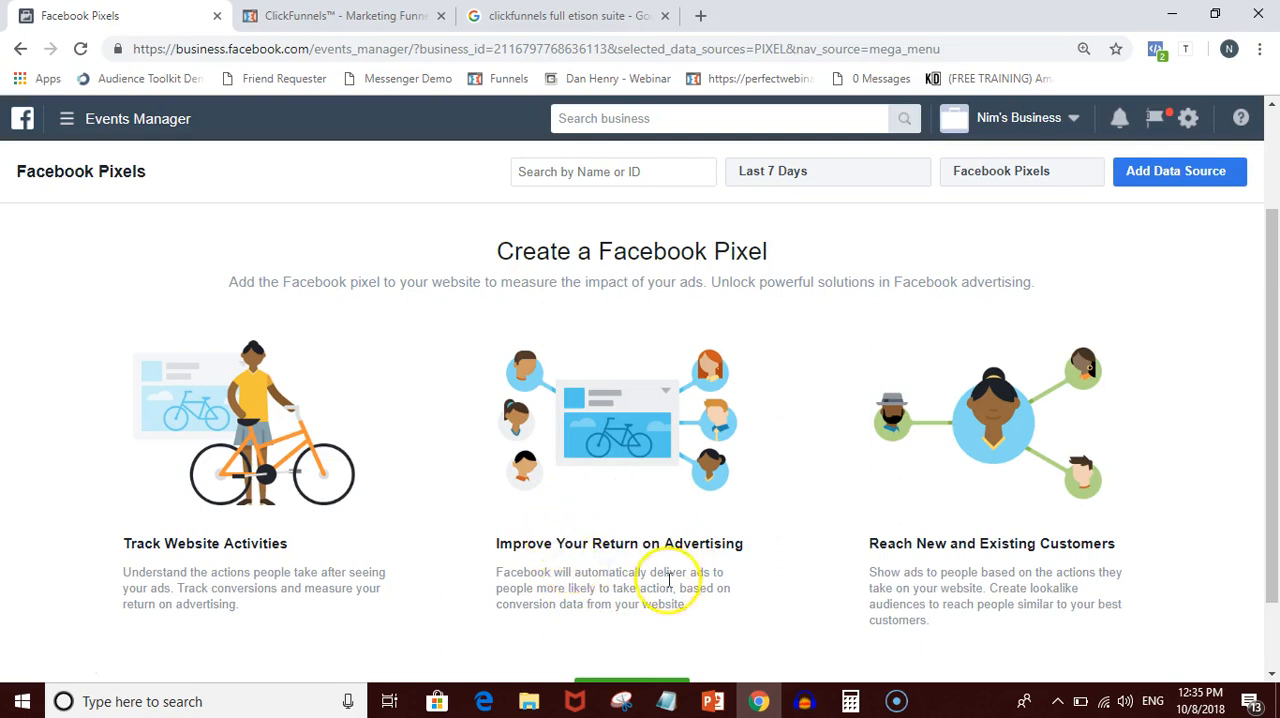
scroll(648, 455, "down", 1)
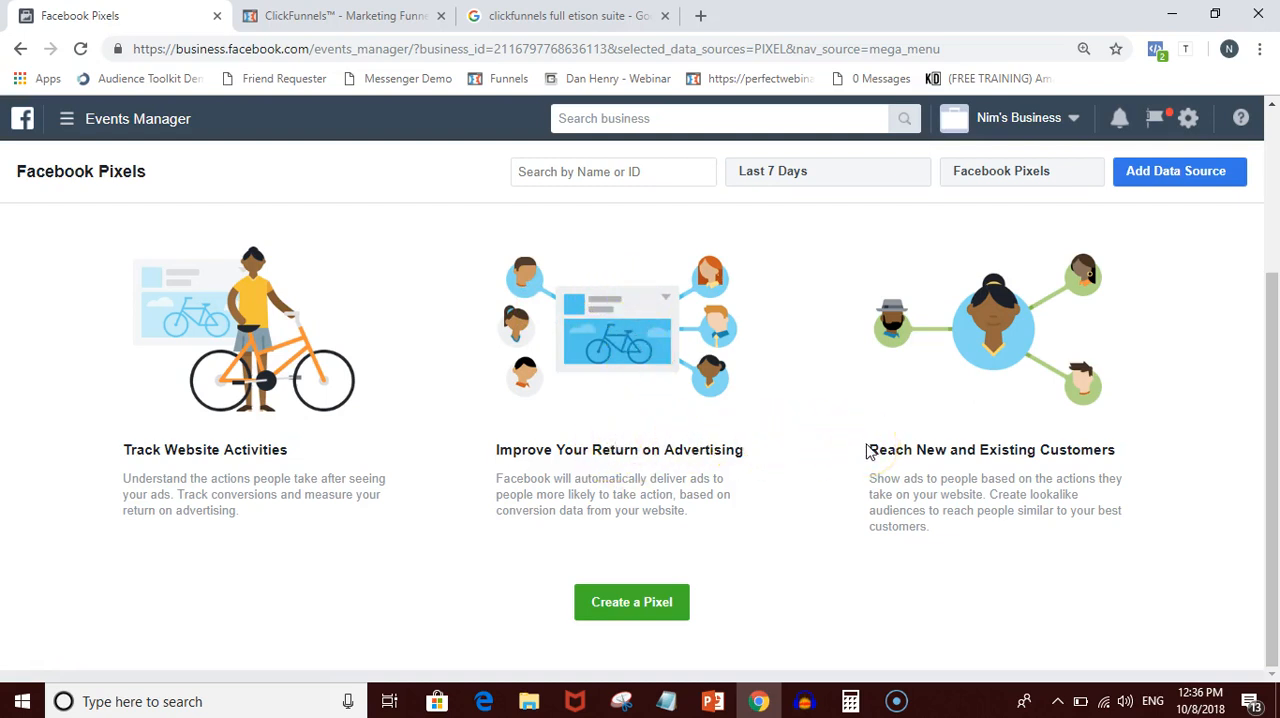
left_click_drag(869, 460, 1138, 460)
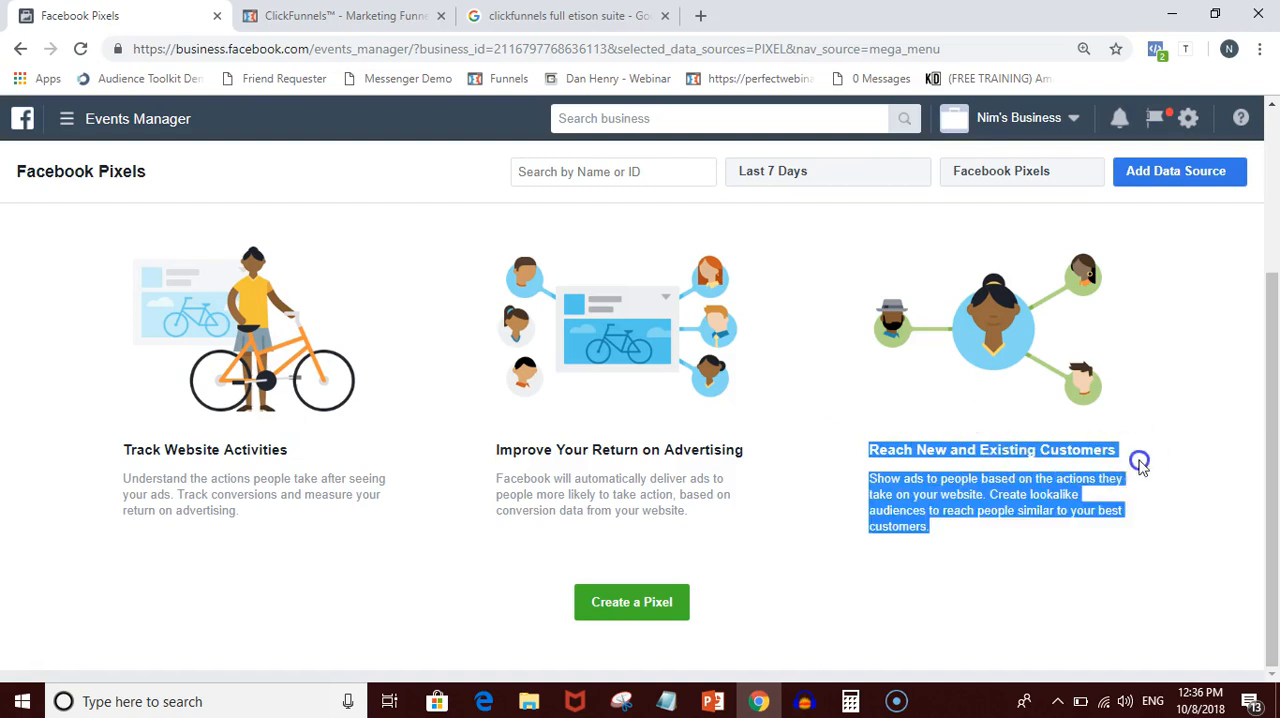
left_click(1137, 443)
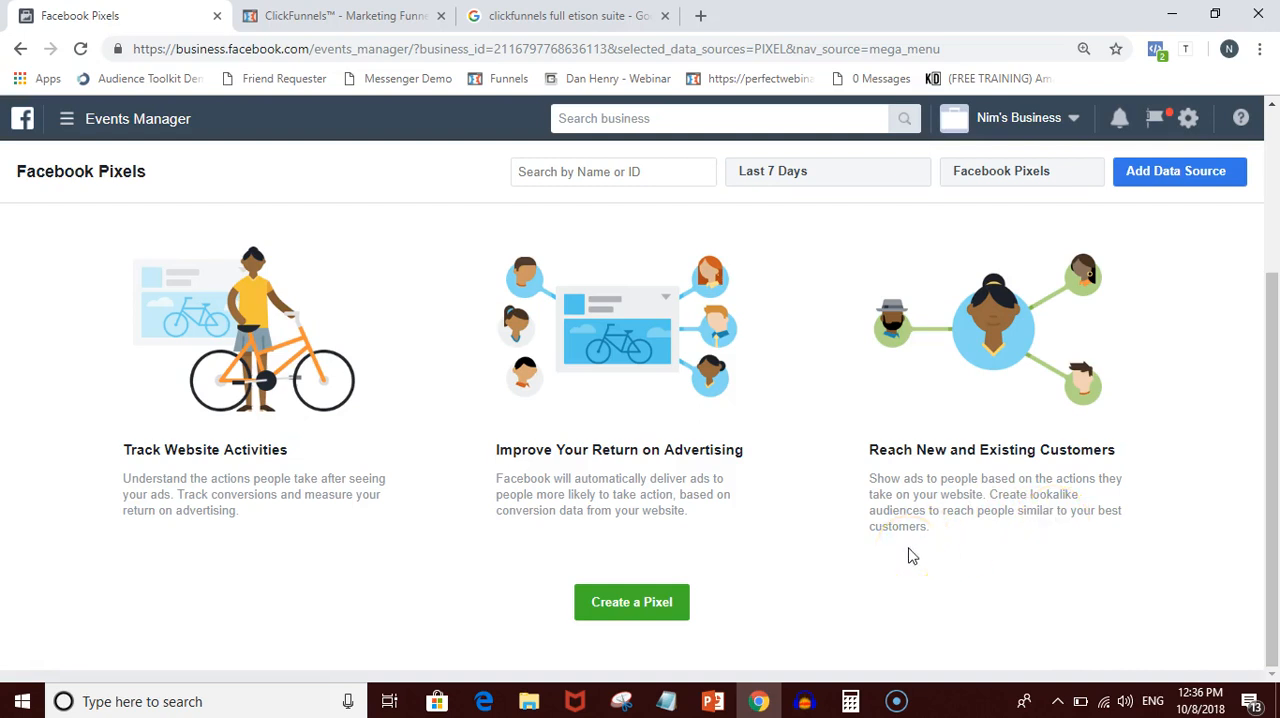
left_click(848, 500)
- Create a Facebook pixel, keeping the suggested pixel name
left_click(657, 611)
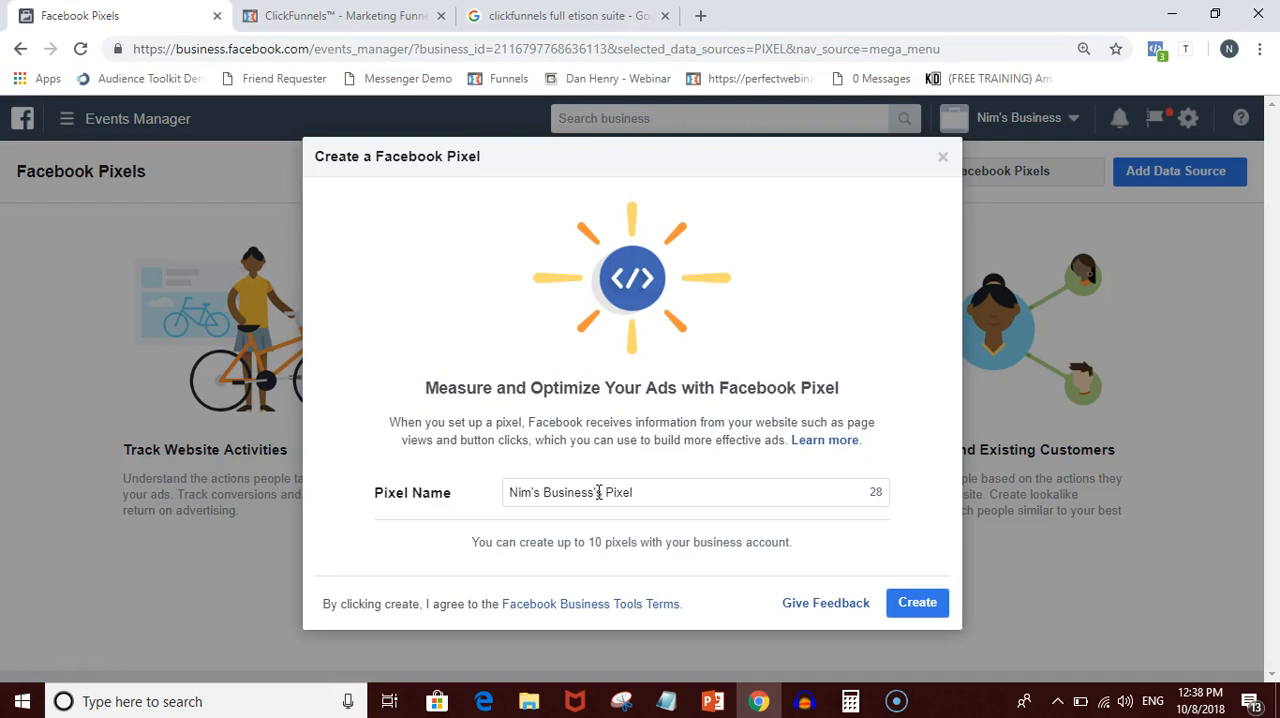
left_click(340, 16)
left_click(130, 16)
left_click(917, 605)
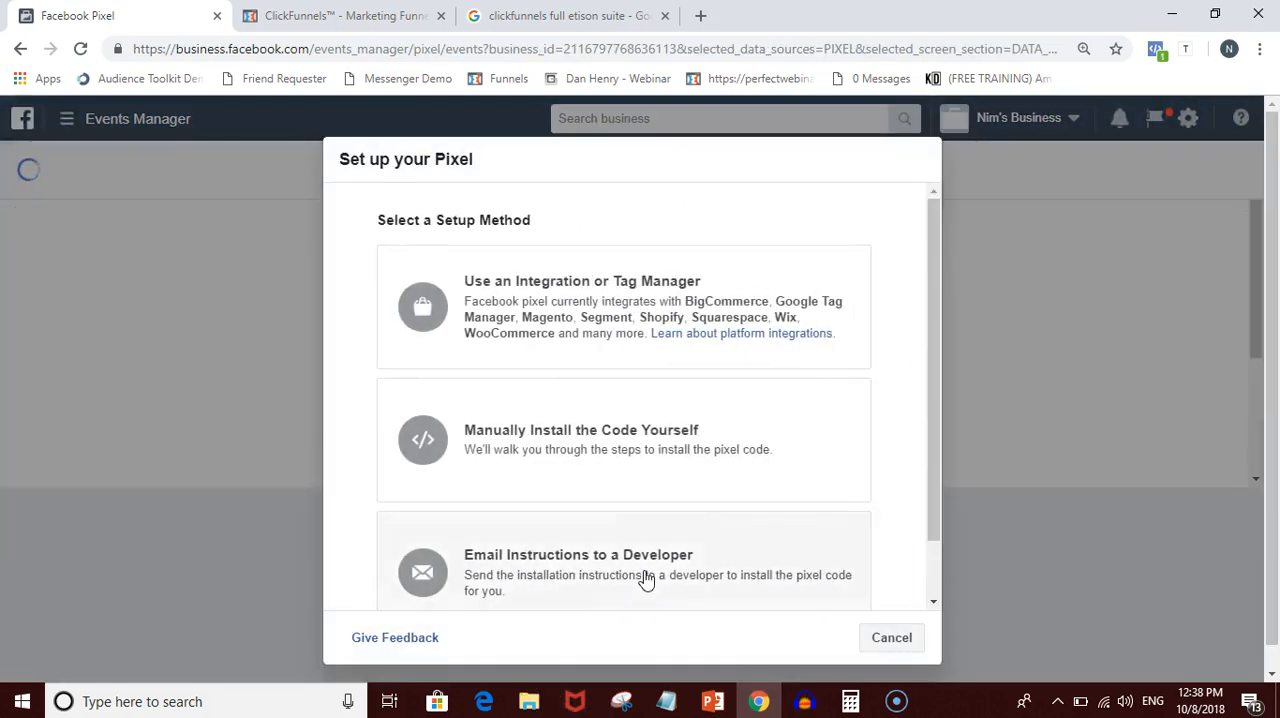
- Choose to manually install the code as the setup method and copy the entire pixel code to the clipboard
scroll(671, 570, "down", 1)
scroll(671, 570, "up", 1)
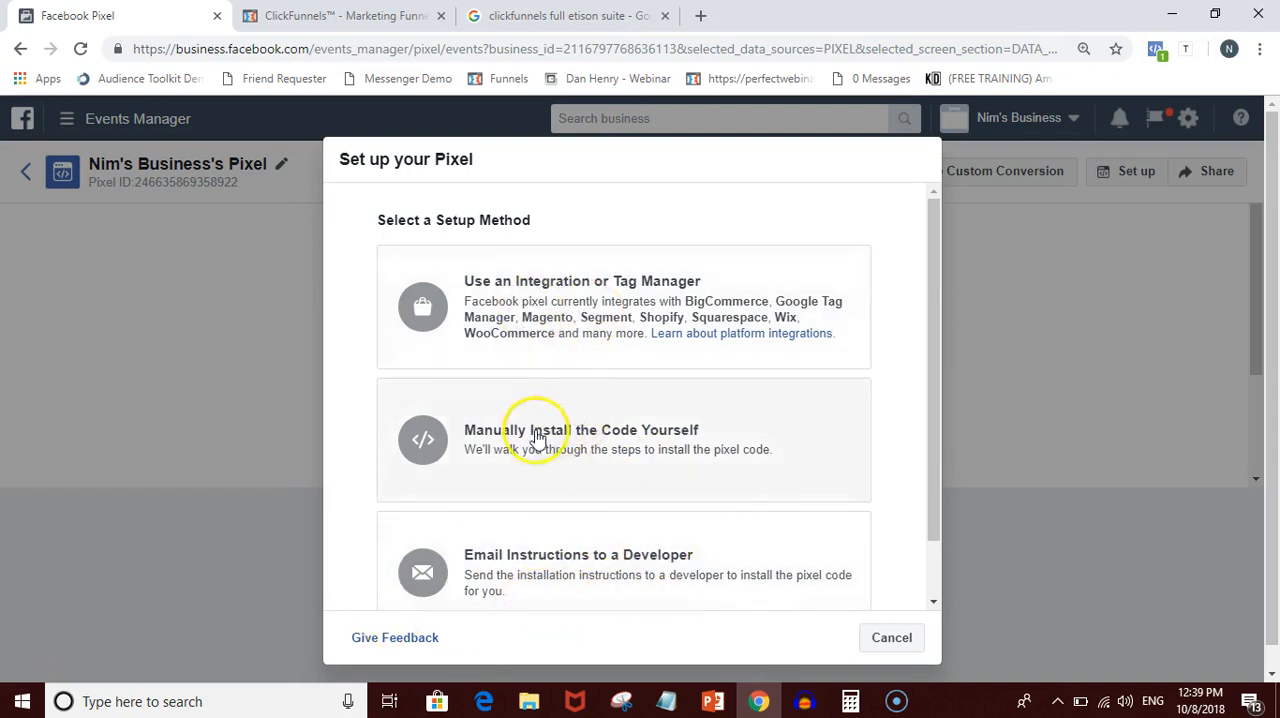
left_click(547, 439)
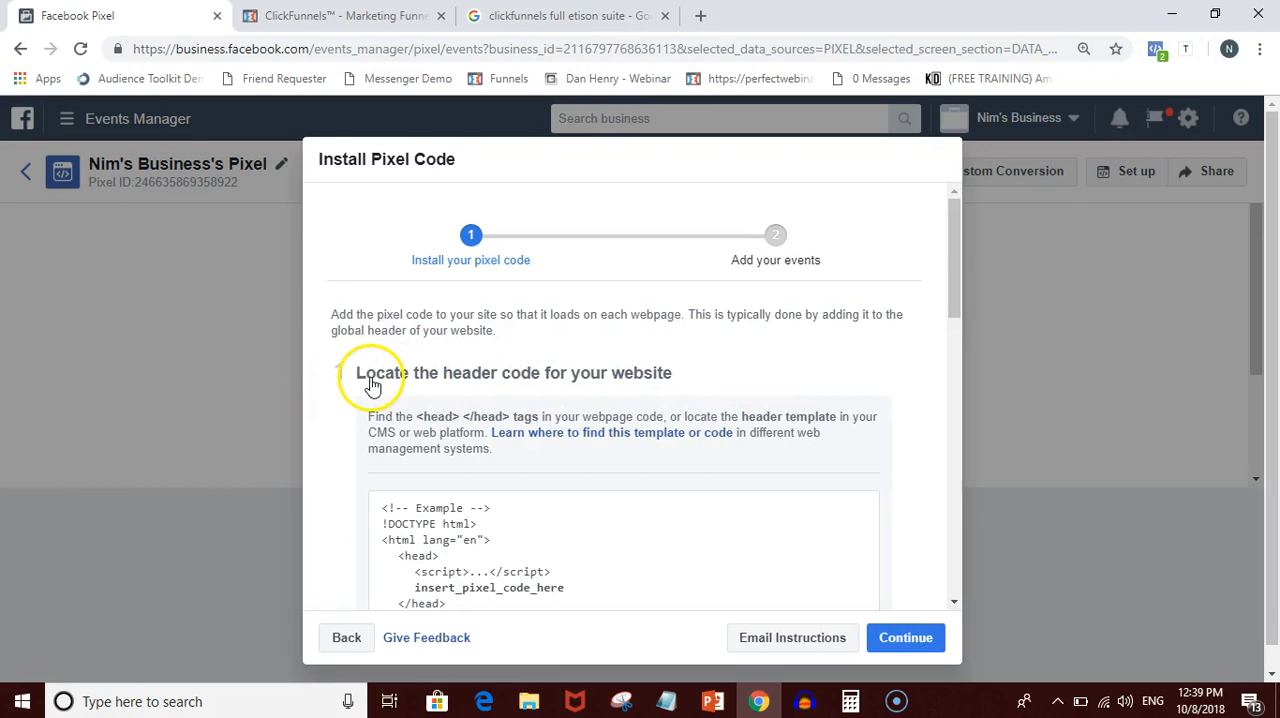
scroll(368, 384, "down", 1)
scroll(370, 384, "down", 2)
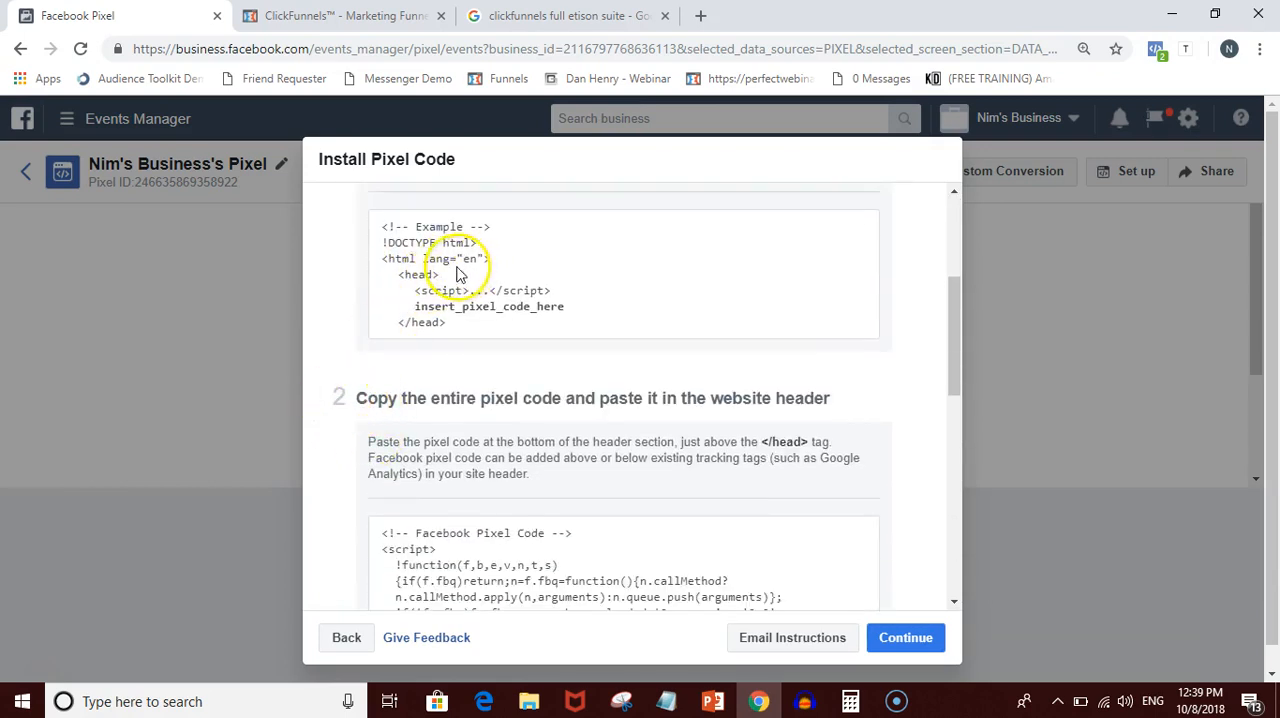
scroll(423, 480, "down", 1)
left_click(423, 425)
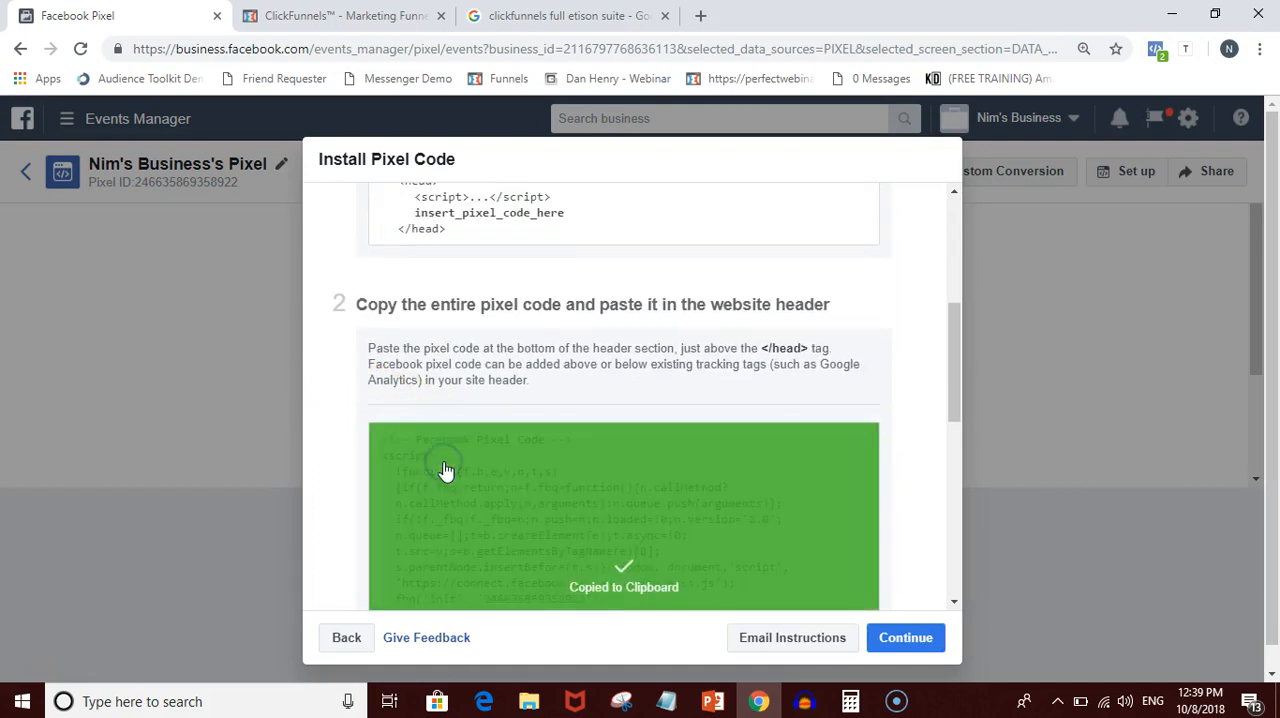
scroll(446, 470, "down", 1)
scroll(446, 470, "down", 1)
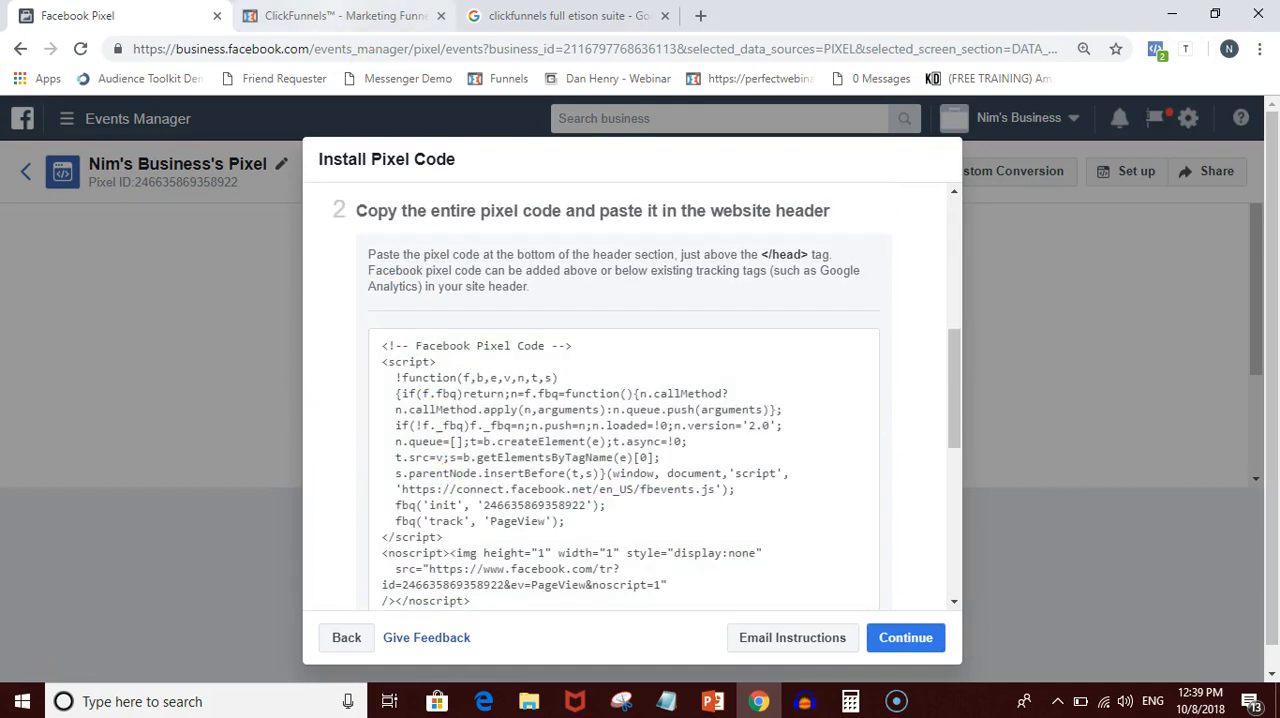
- Check the funnel list in ClickFunnels, then return to the pixel instructions and copy the code once more
left_click(345, 16)
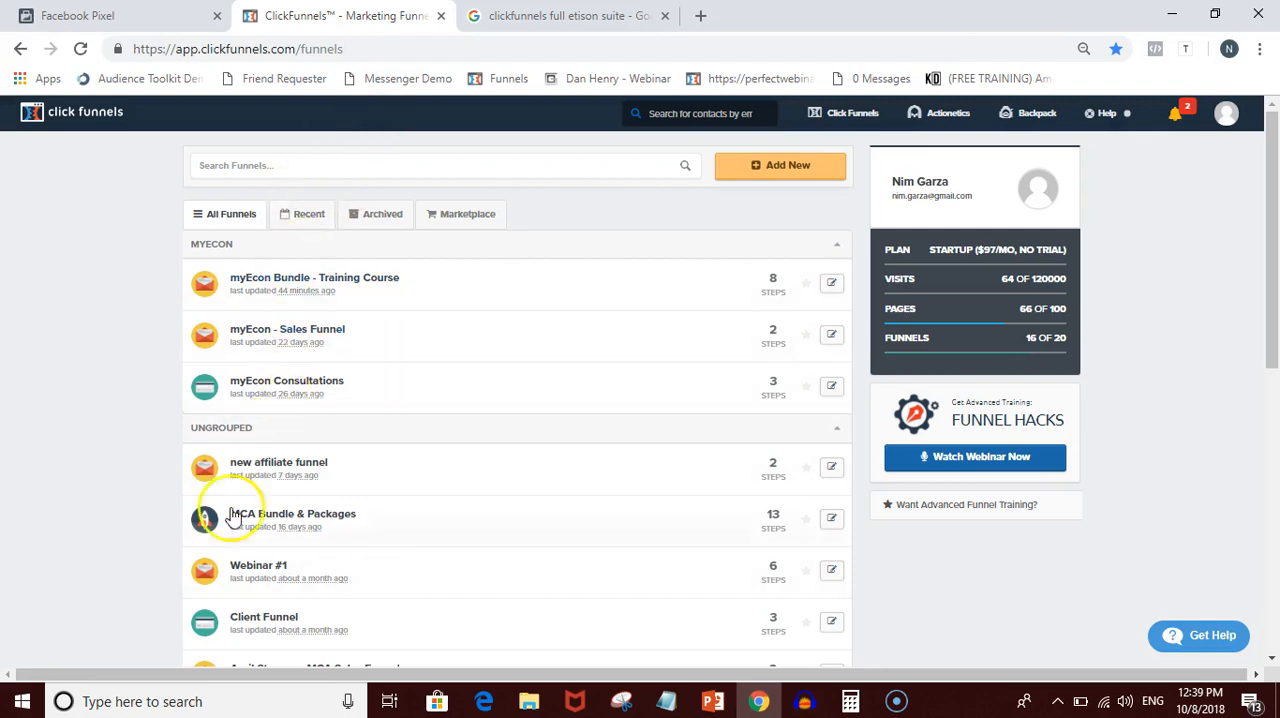
left_click(100, 15)
left_click(614, 486)
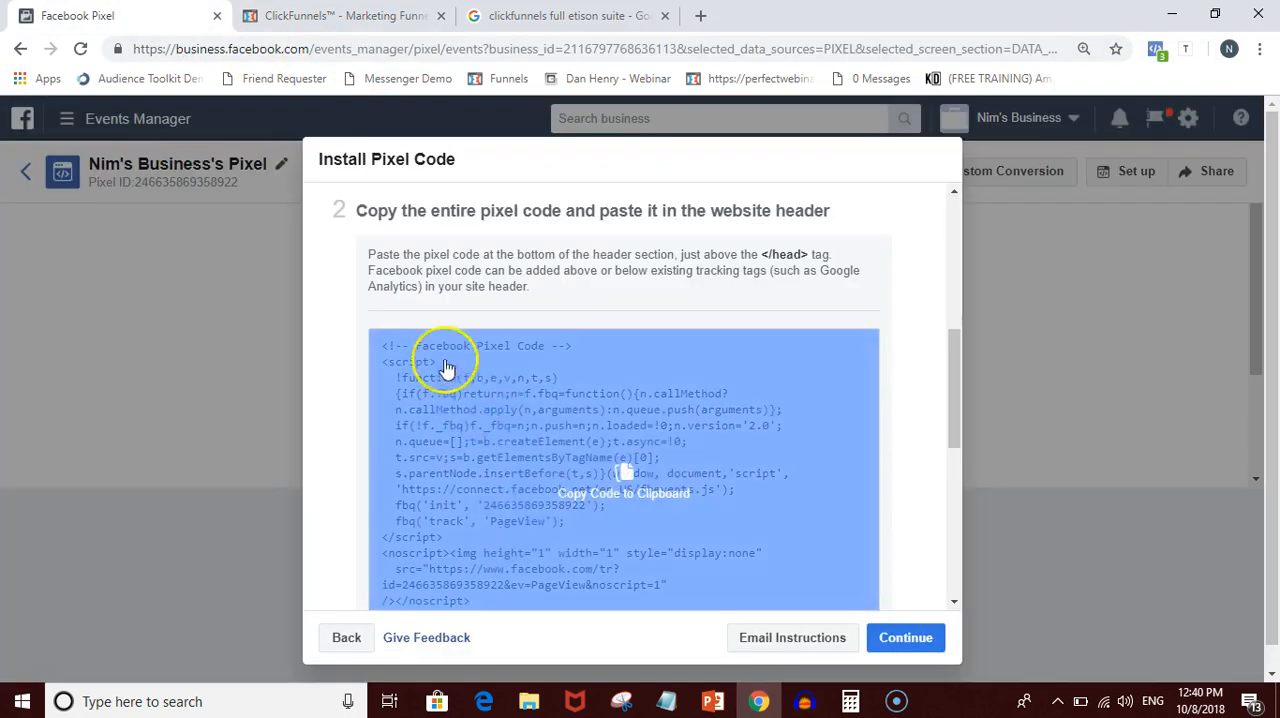
- Switch to ClickFunnels, open the myEcon - Sales Funnel and look over its landing page and sales page steps
left_click(360, 20)
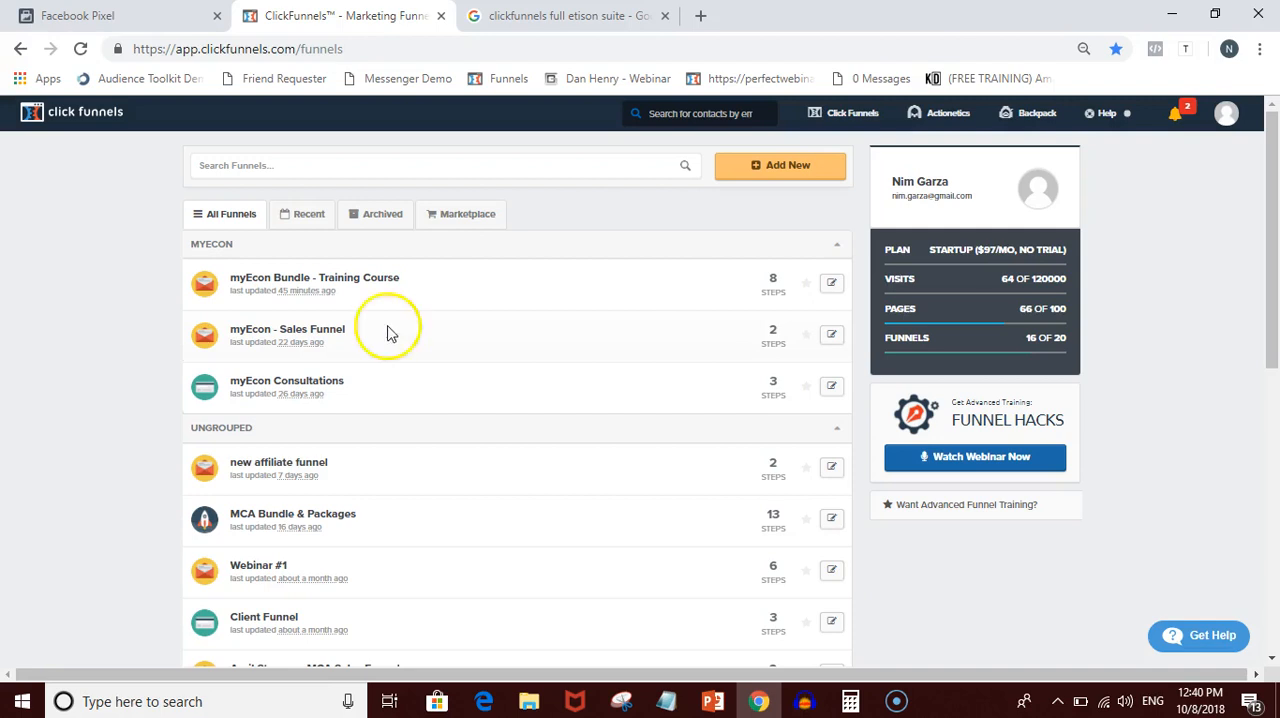
left_click(287, 340)
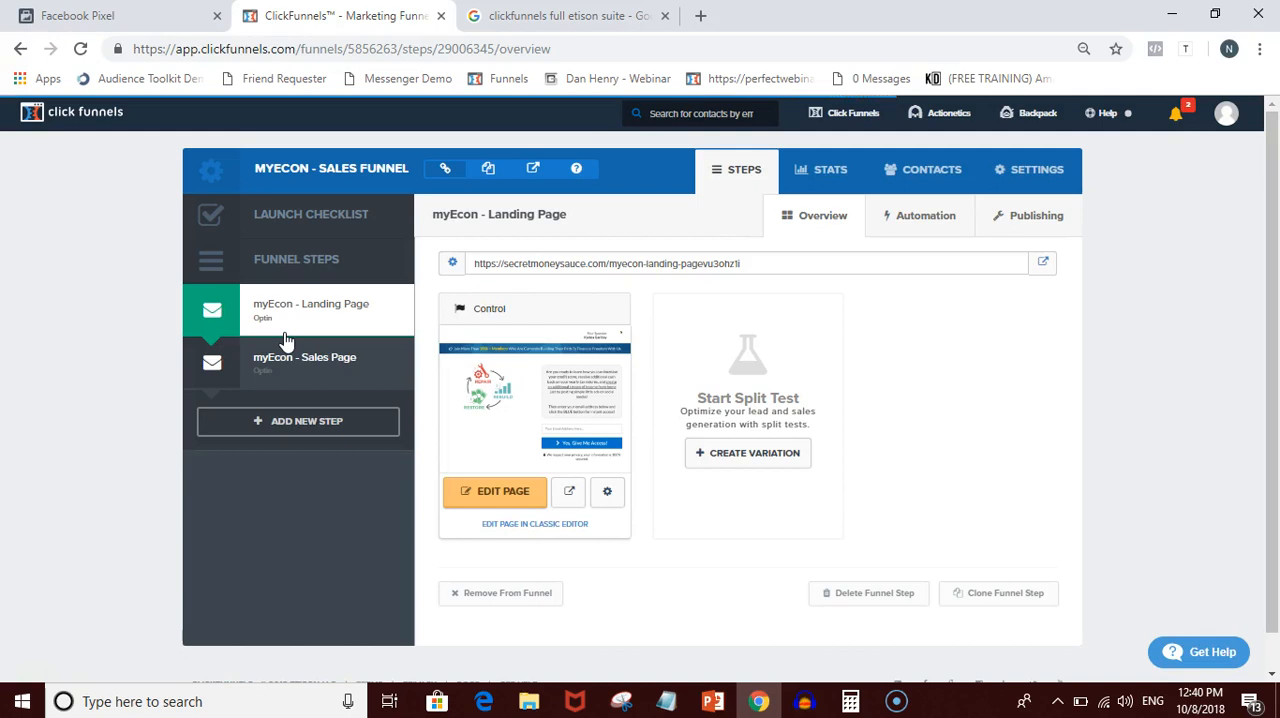
left_click(268, 337)
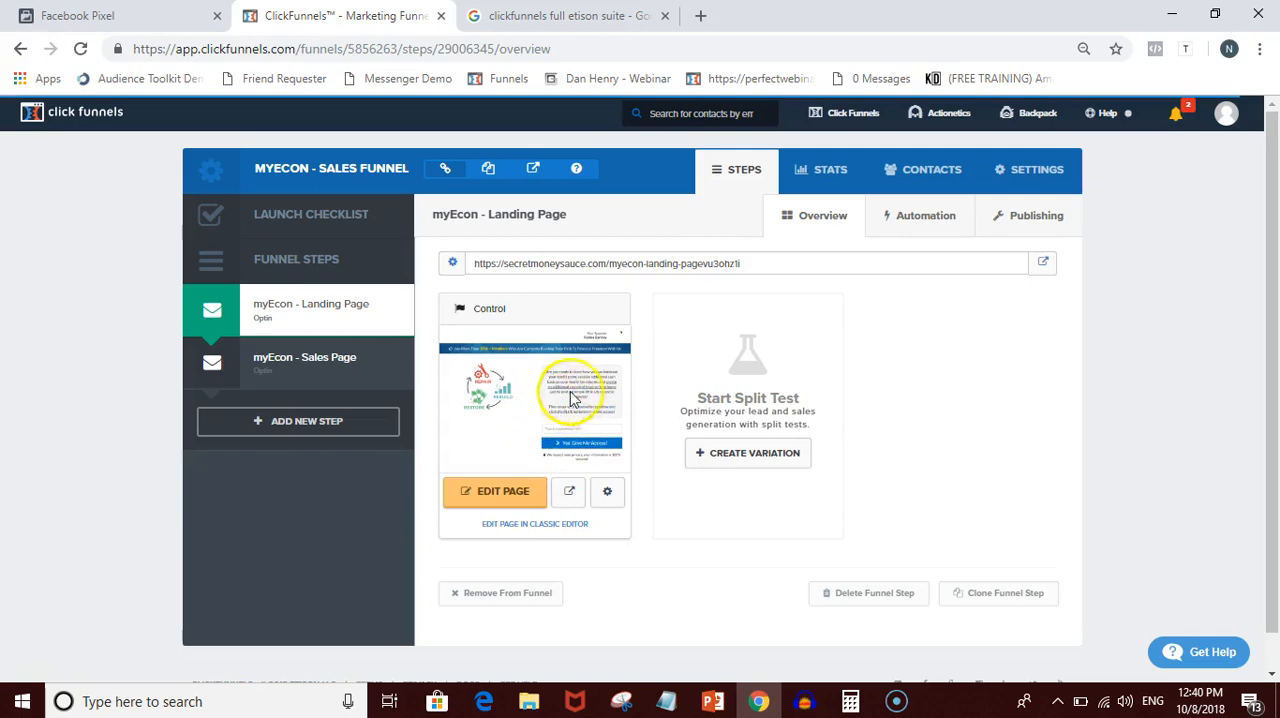
left_click(307, 386)
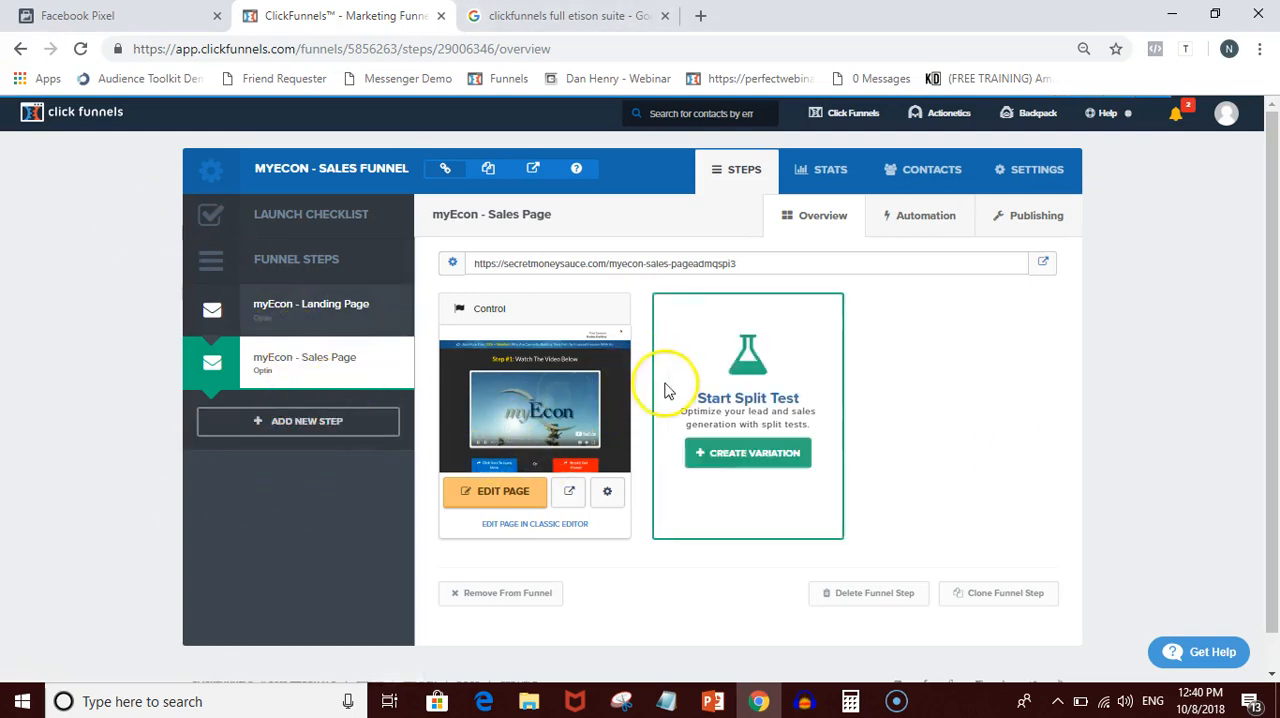
left_click(294, 300)
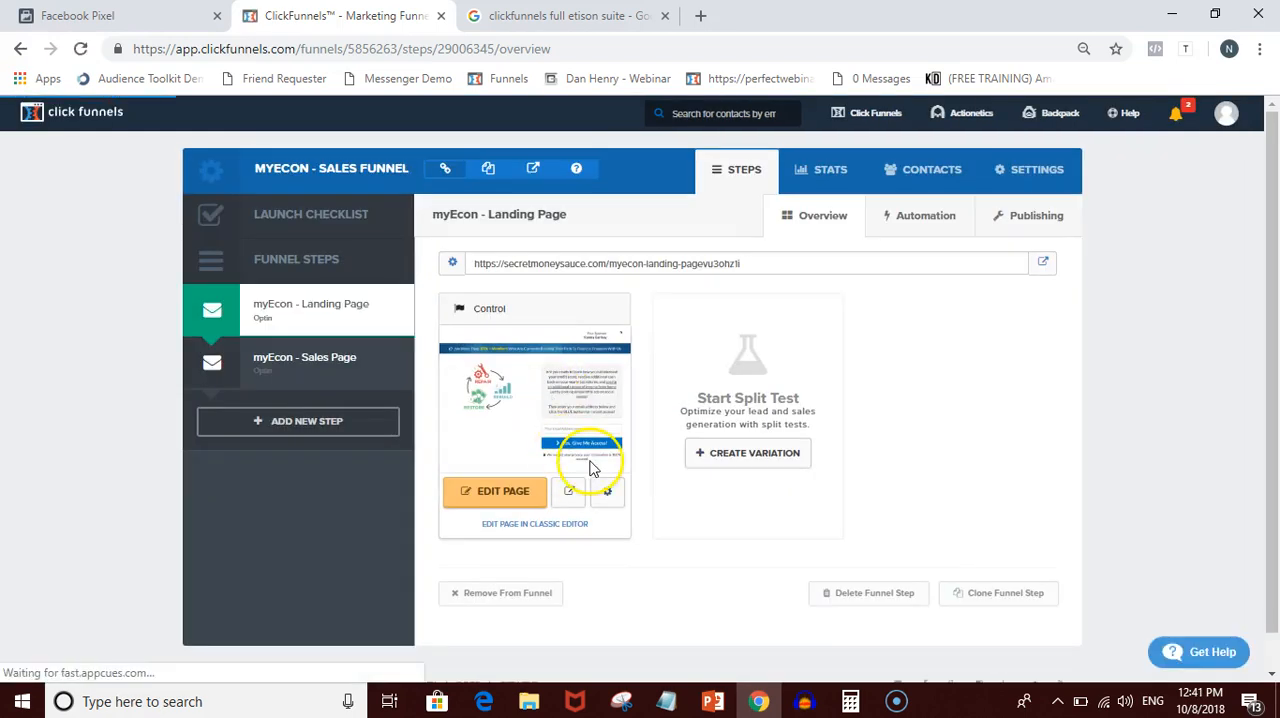
- Recopy the pixel code from Events Manager, then return to ClickFunnels and open the myEcon sales funnel's settings
left_click(100, 15)
left_click(474, 348)
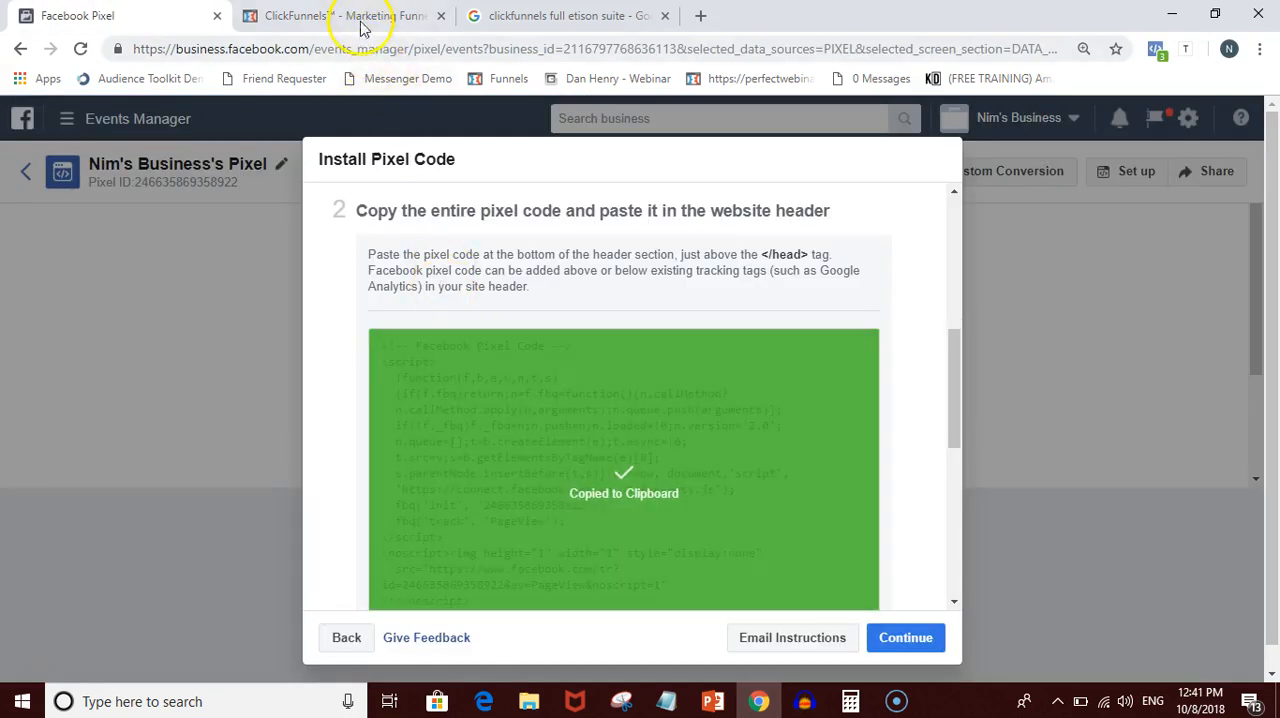
left_click(360, 13)
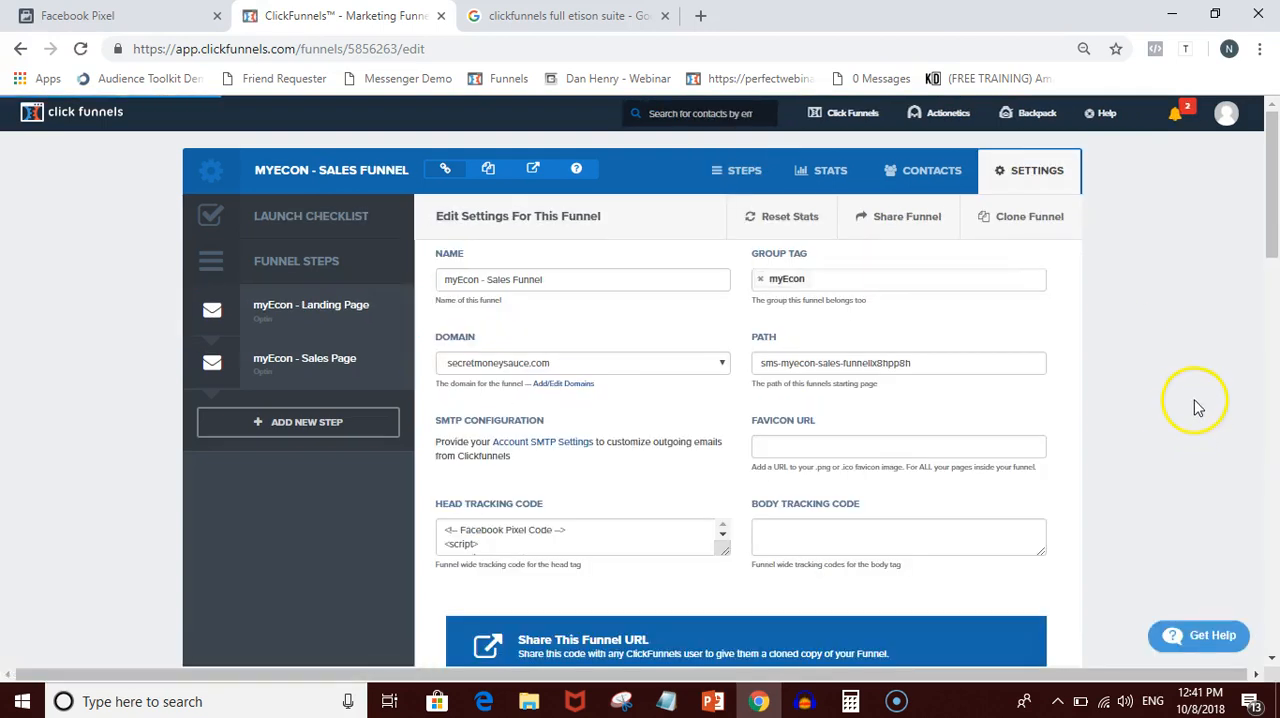
- Delete the existing Facebook pixel code from the funnel's Head Tracking Code
scroll(1198, 415, "down", 1)
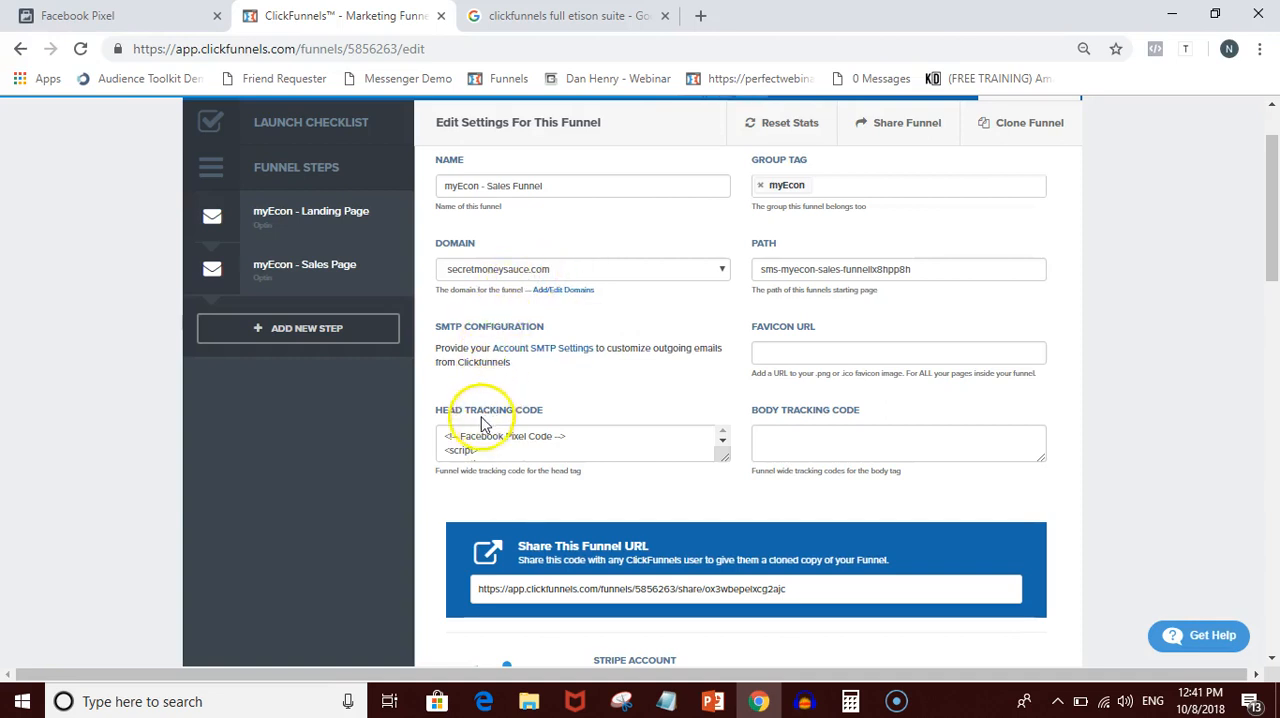
left_click_drag(441, 410, 527, 415)
left_click(567, 408)
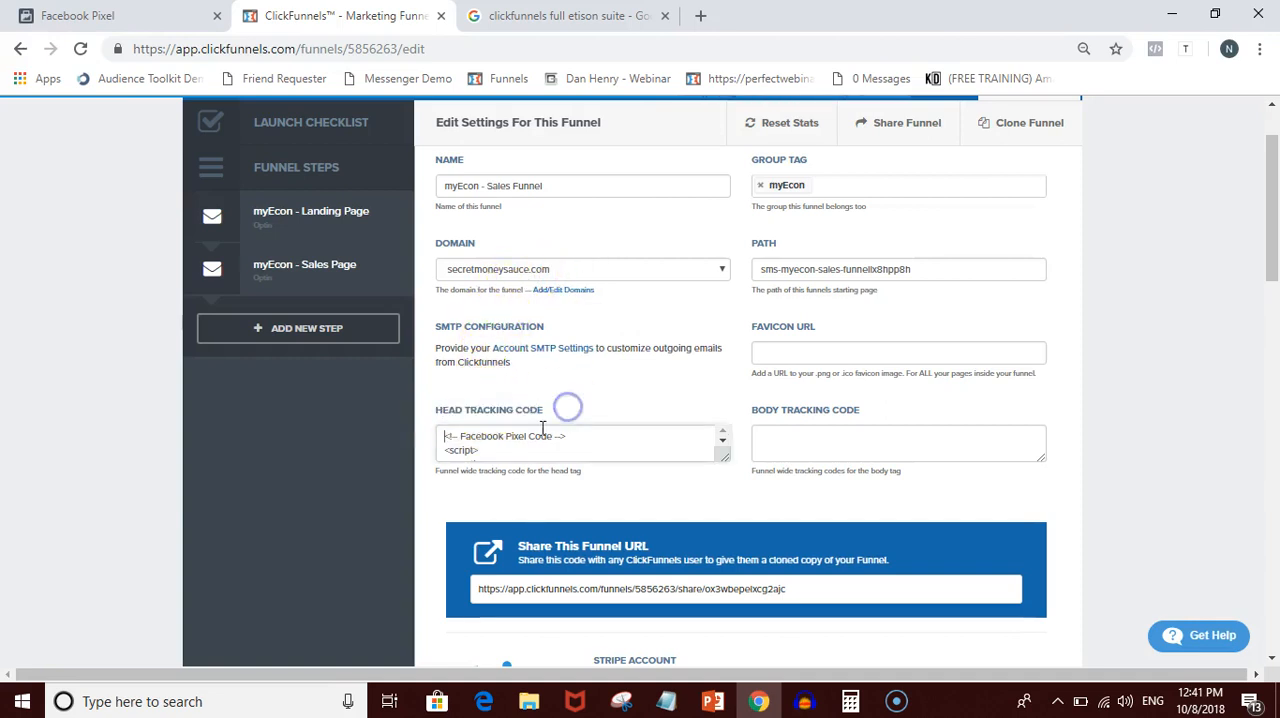
left_click_drag(452, 436, 508, 490)
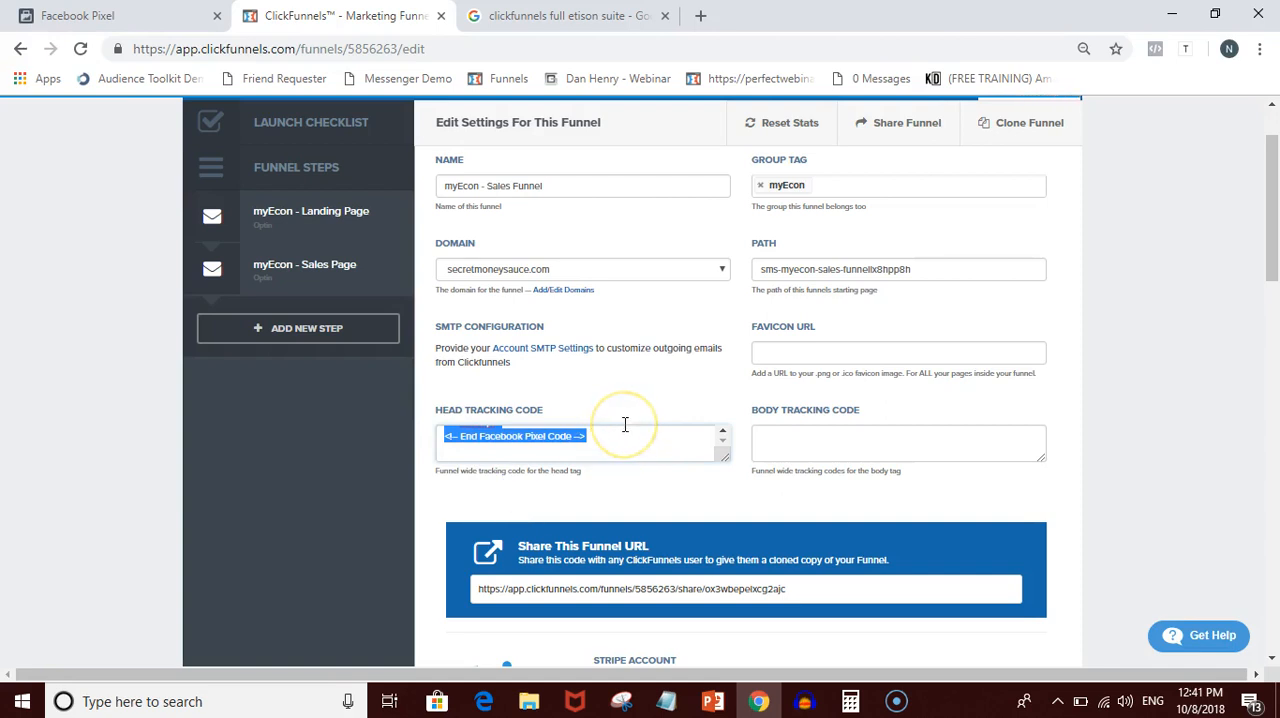
key("BackSpace")
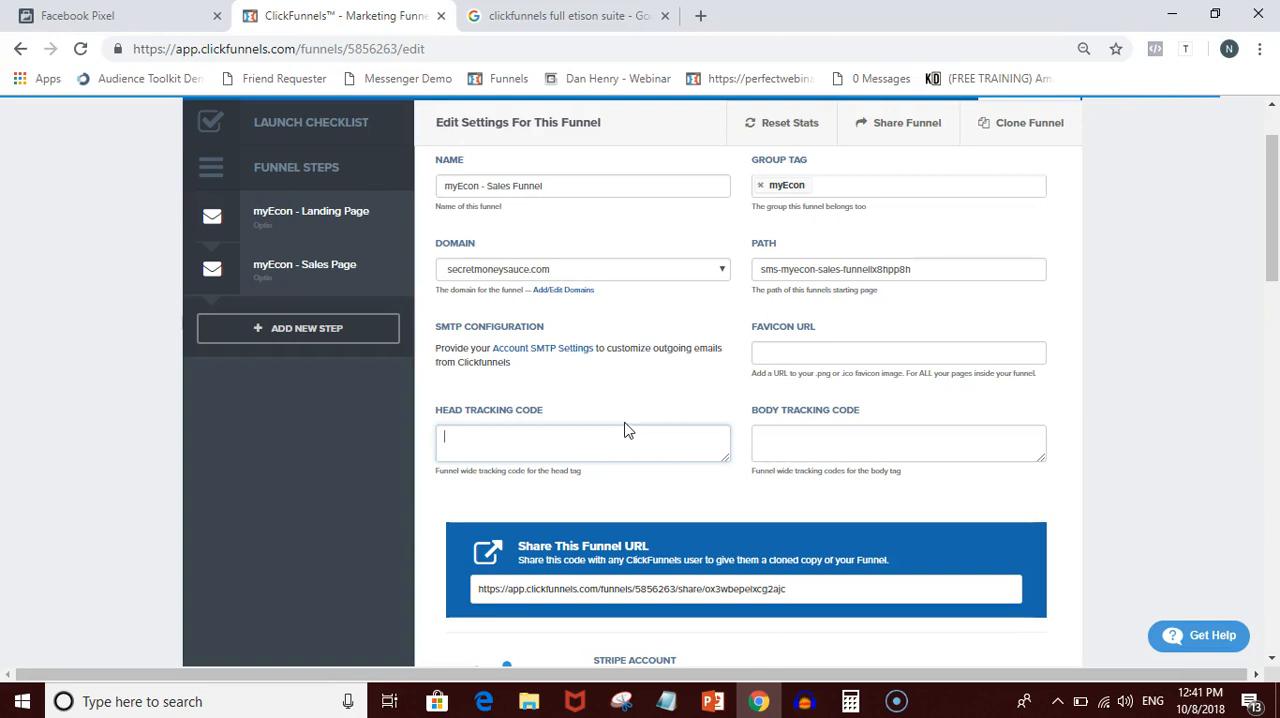
- Paste the copied Facebook pixel code into the funnel's Head Tracking Code and save the updated settings
key("ctrl+v")
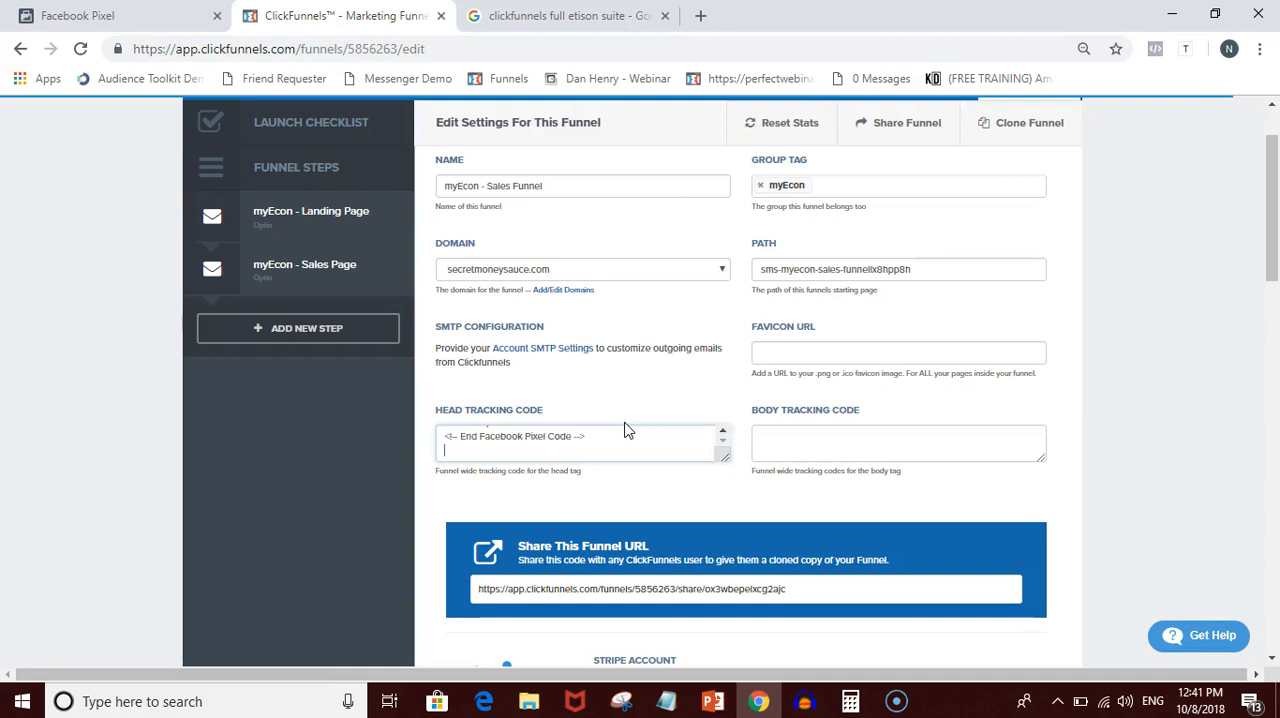
left_click(50, 14)
left_click(372, 340)
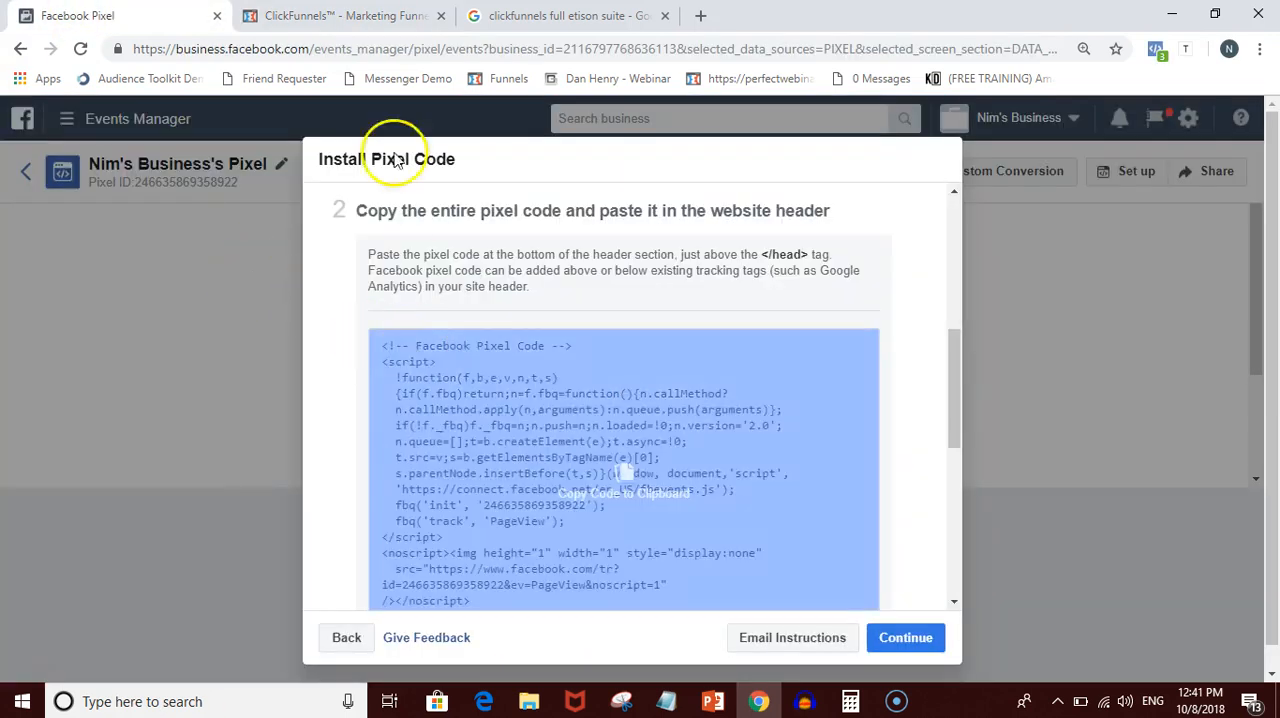
left_click(340, 15)
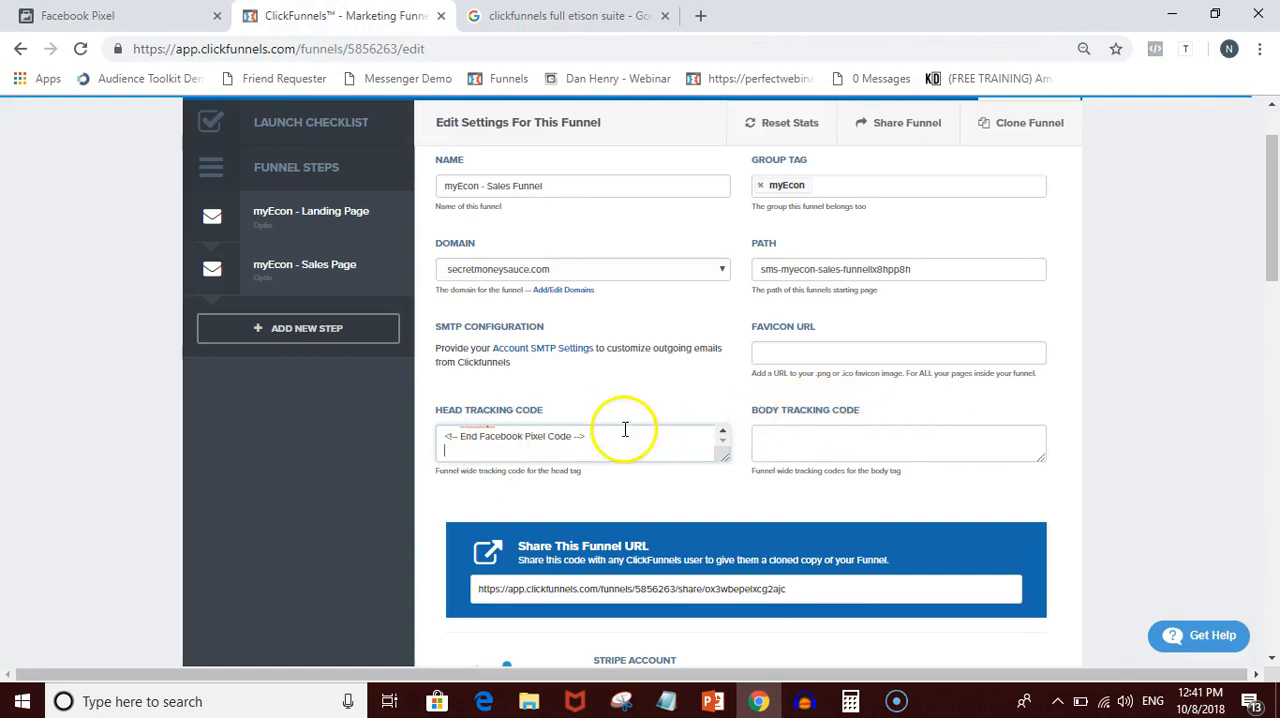
left_click_drag(543, 410, 441, 410)
left_click(1063, 391)
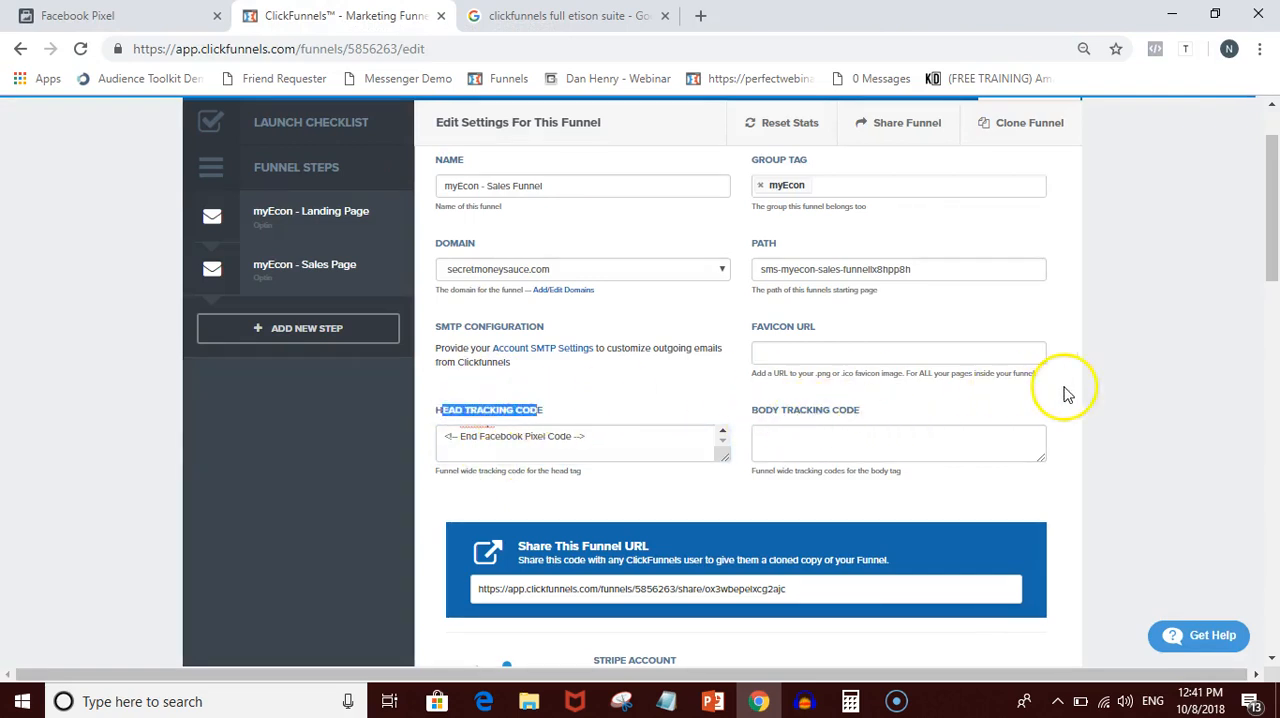
scroll(1114, 393, "down", 10)
scroll(1115, 398, "down", 3)
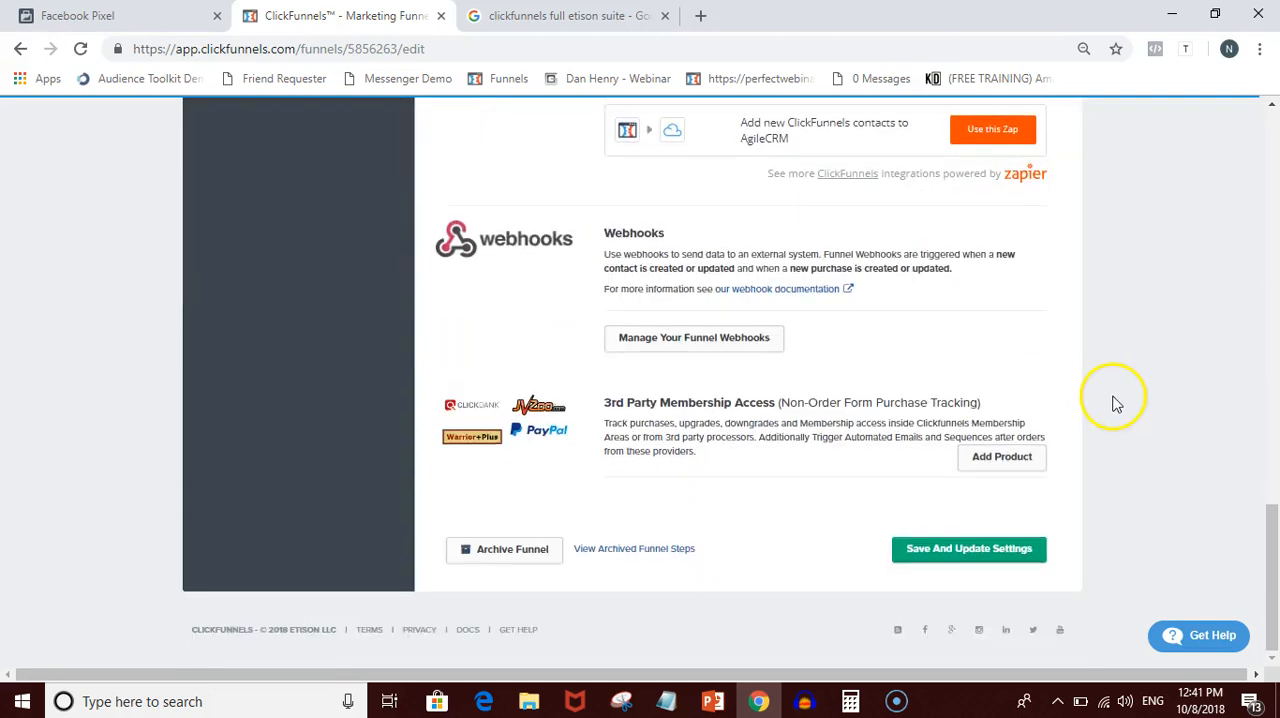
left_click(995, 552)
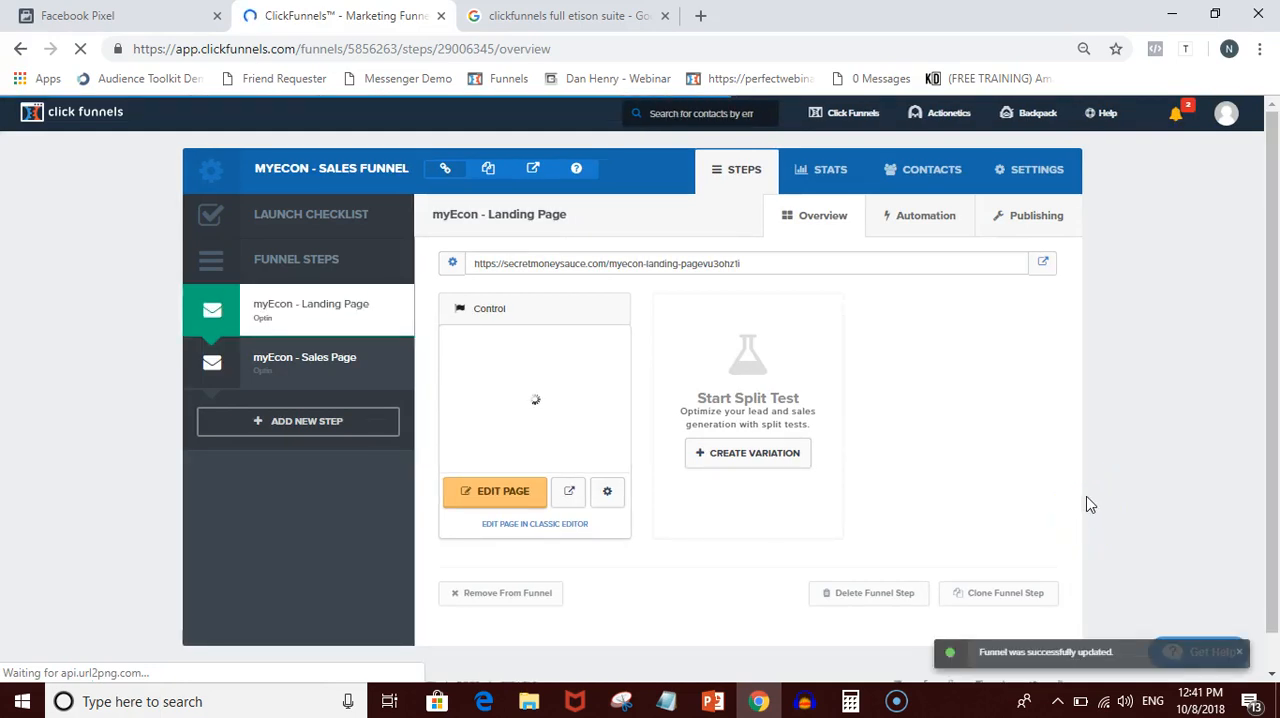
- Look over the myEcon sales funnel's settings, landing page step and sales page step
left_click(237, 376)
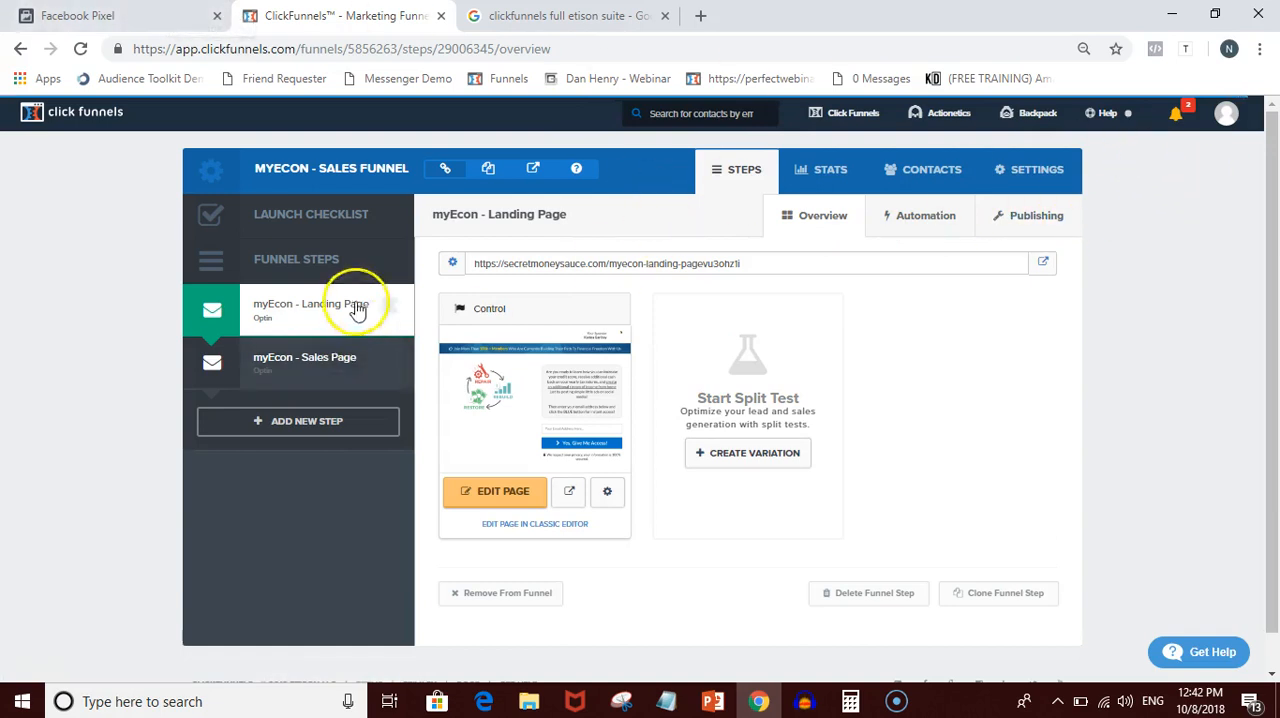
left_click(1033, 195)
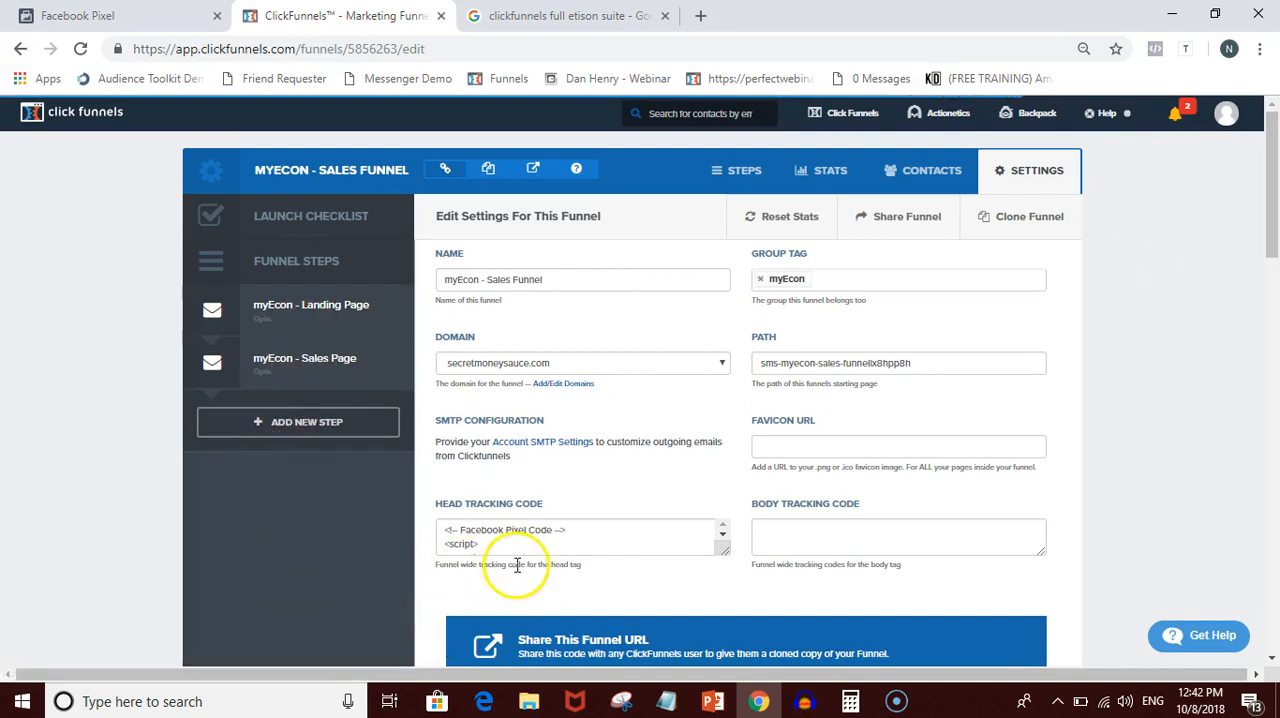
left_click(294, 325)
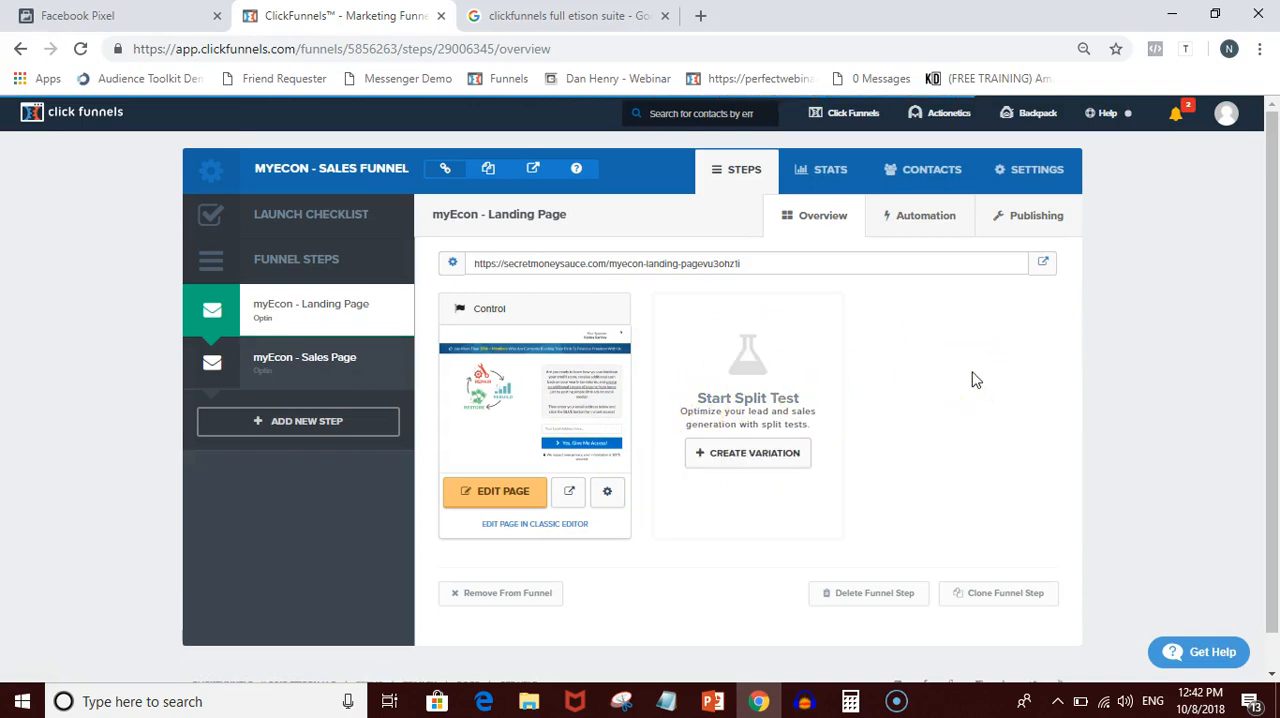
left_click(984, 378)
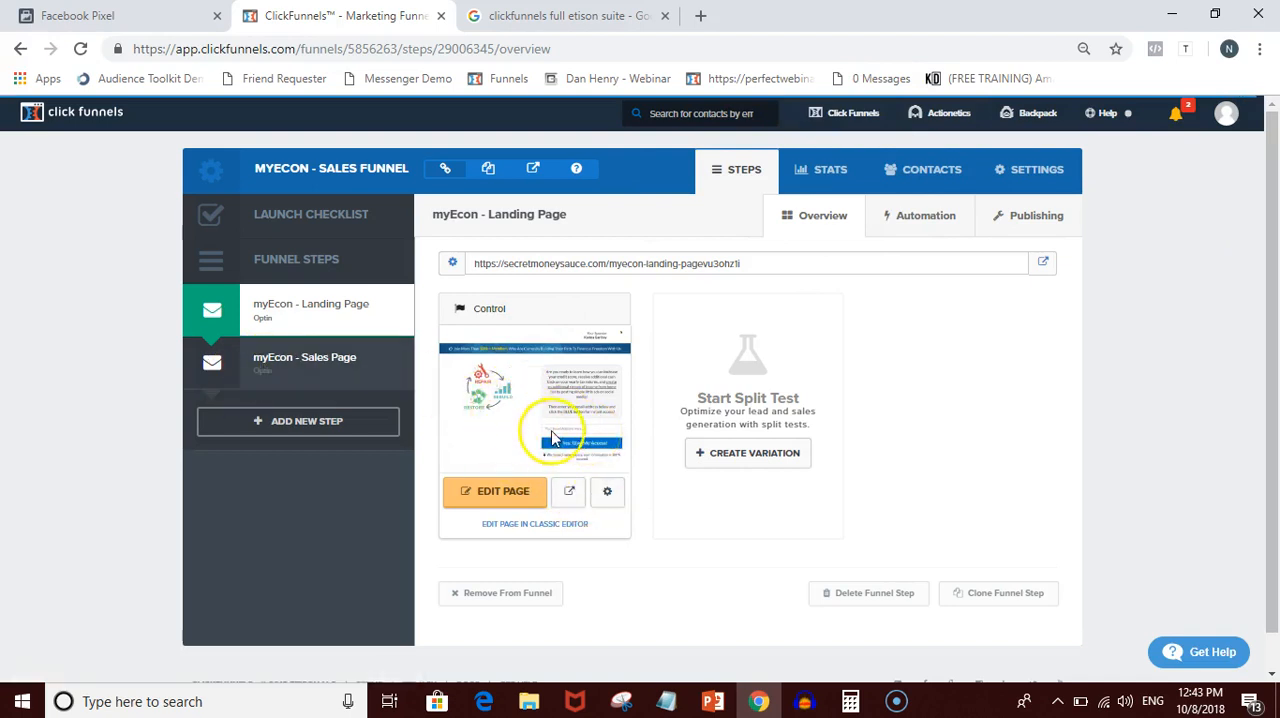
left_click(327, 366)
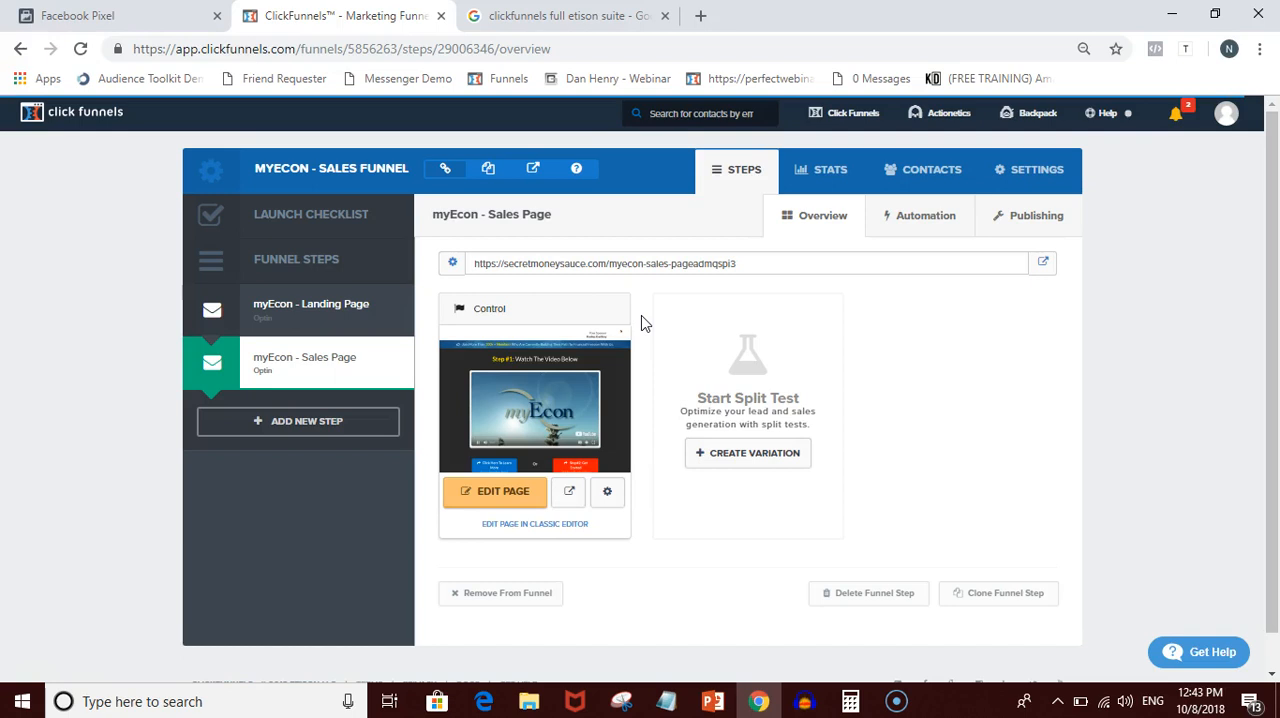
scroll(643, 323, "down", 1)
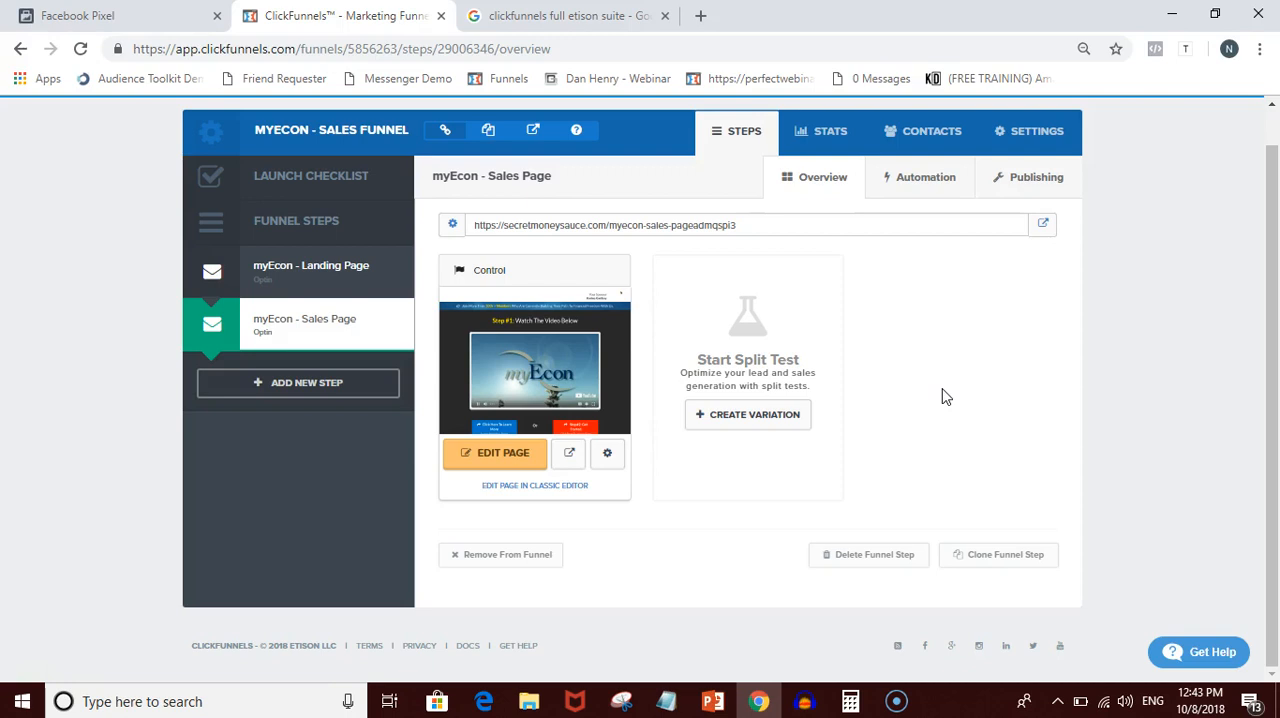
- Return to the Install Pixel Code instructions in Events Manager and review the advanced matching and test traffic sections
left_click(110, 15)
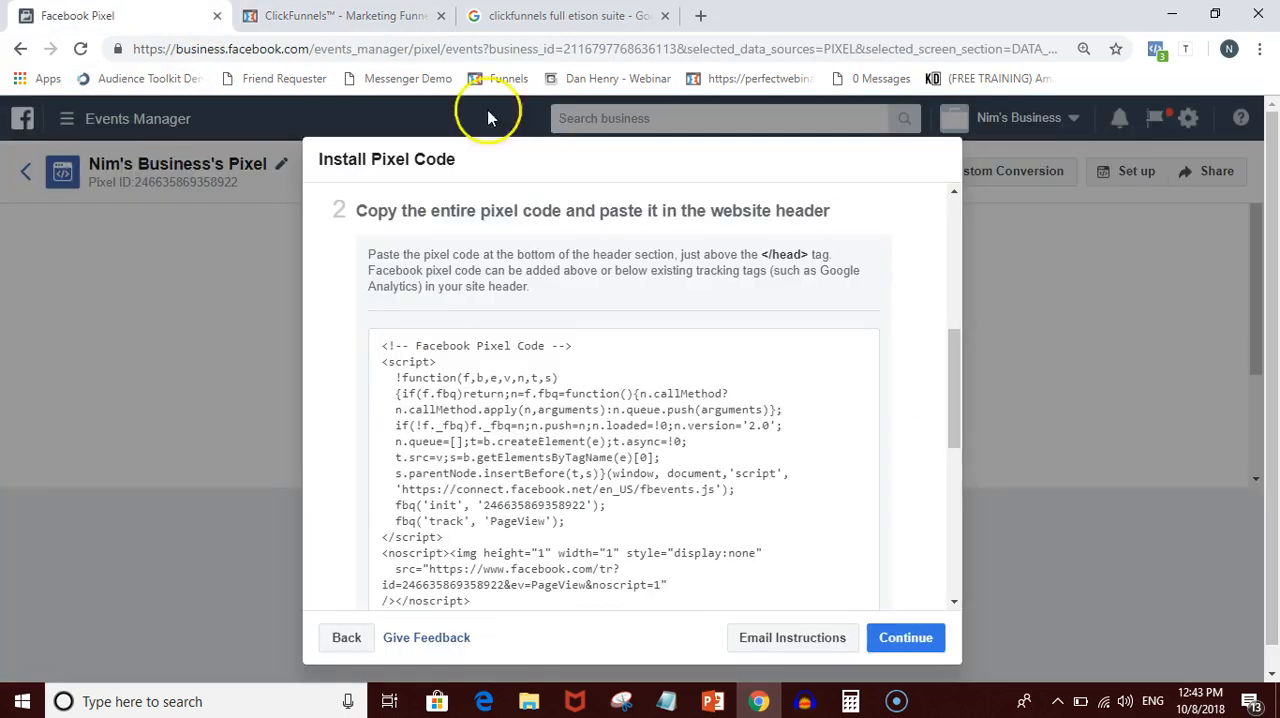
scroll(560, 290, "down", 4)
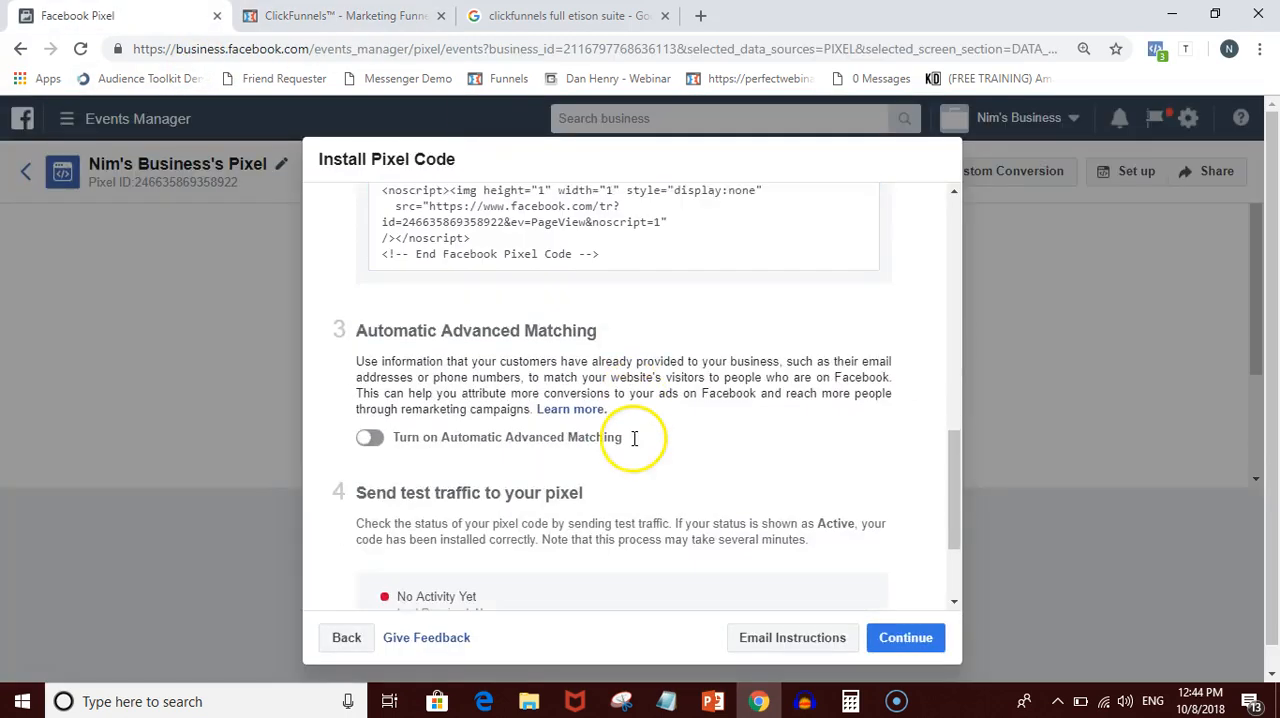
scroll(632, 447, "down", 3)
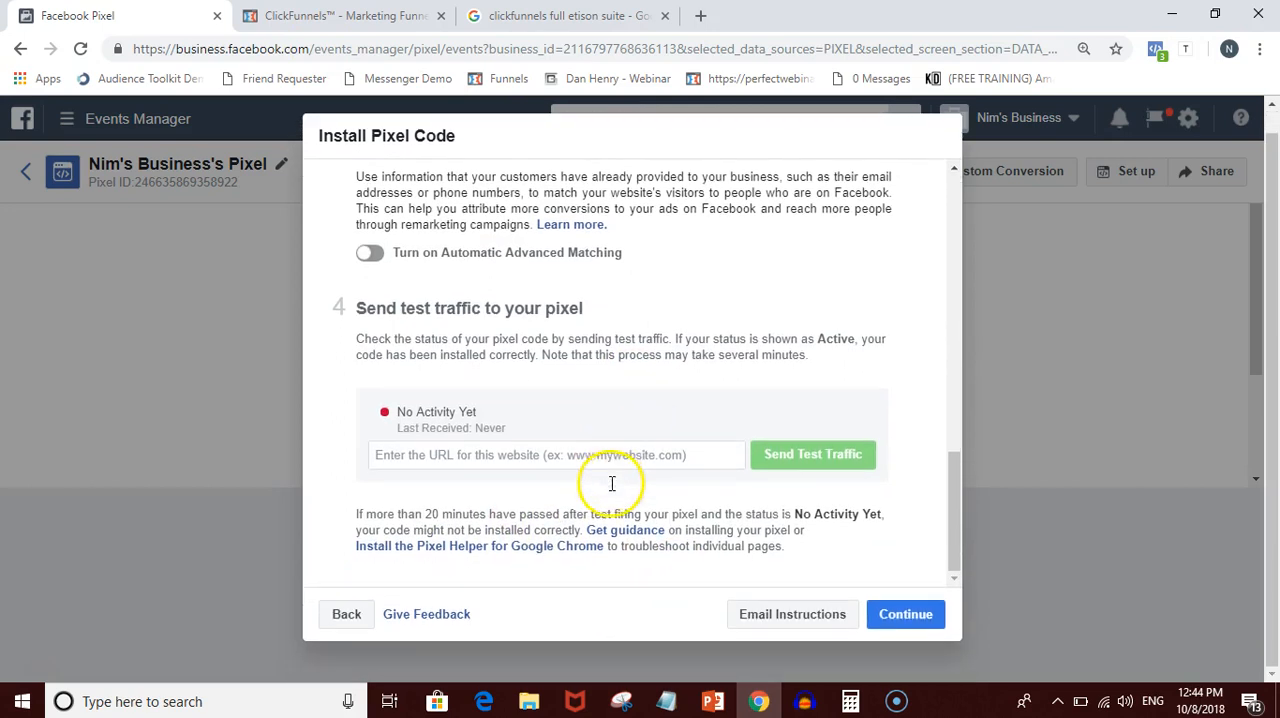
- Switch to ClickFunnels and copy the URL of the myEcon - Landing Page step
left_click(345, 15)
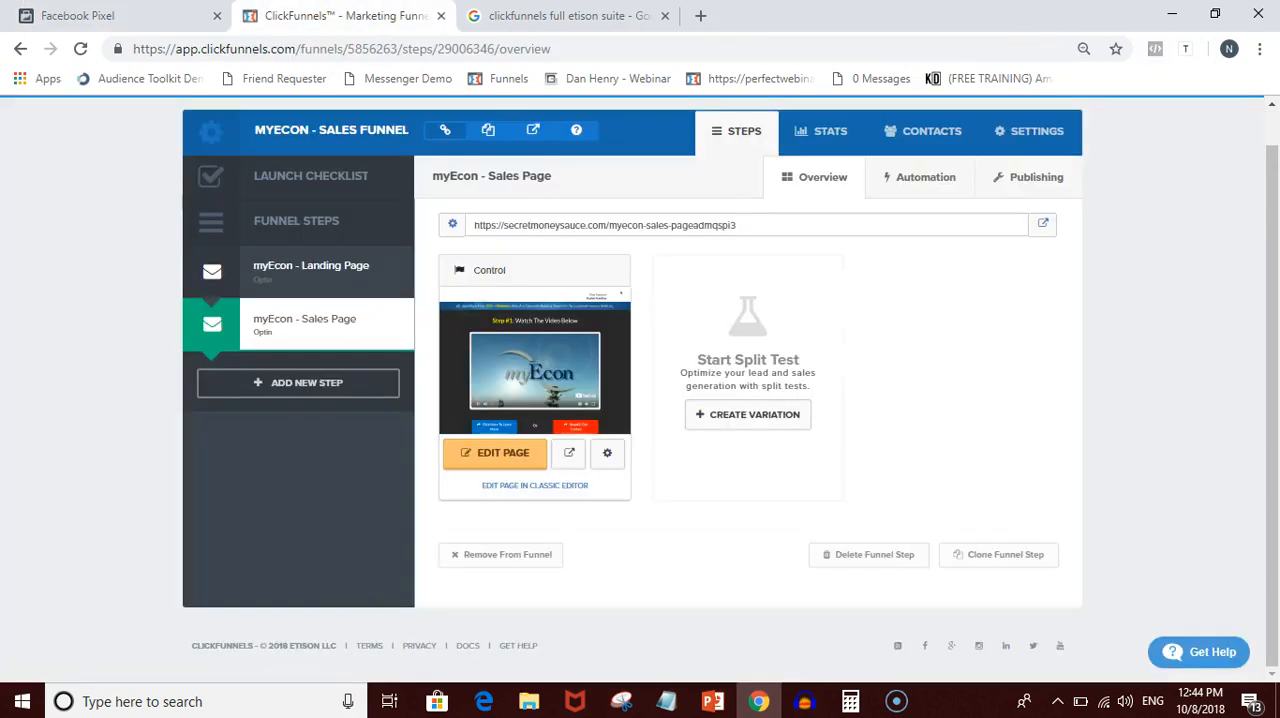
left_click(292, 275)
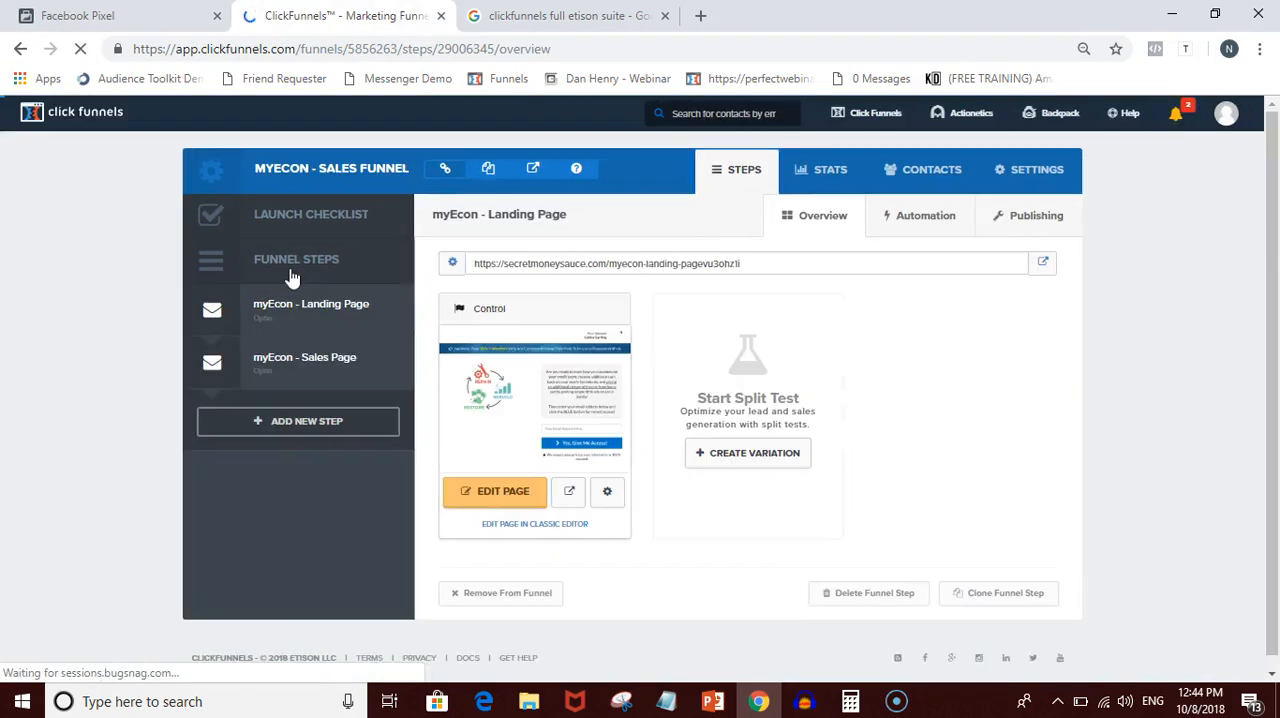
triple_click(558, 266)
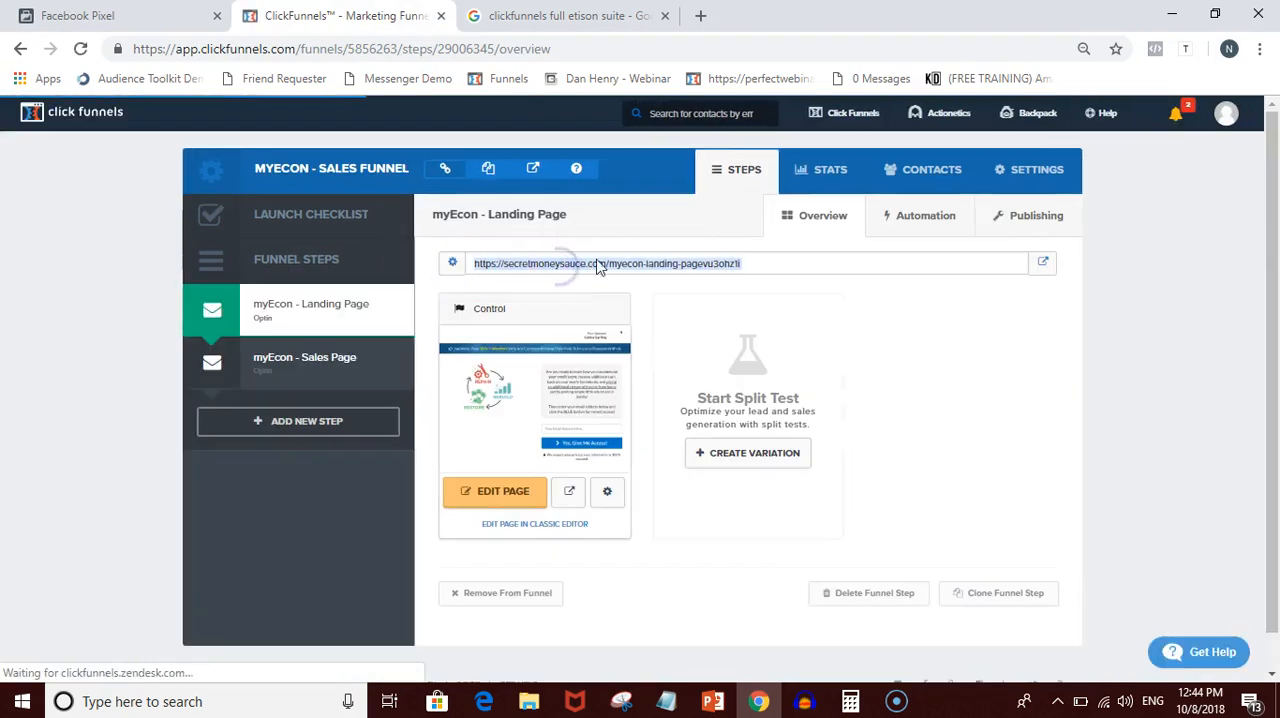
right_click(604, 262)
left_click(641, 274)
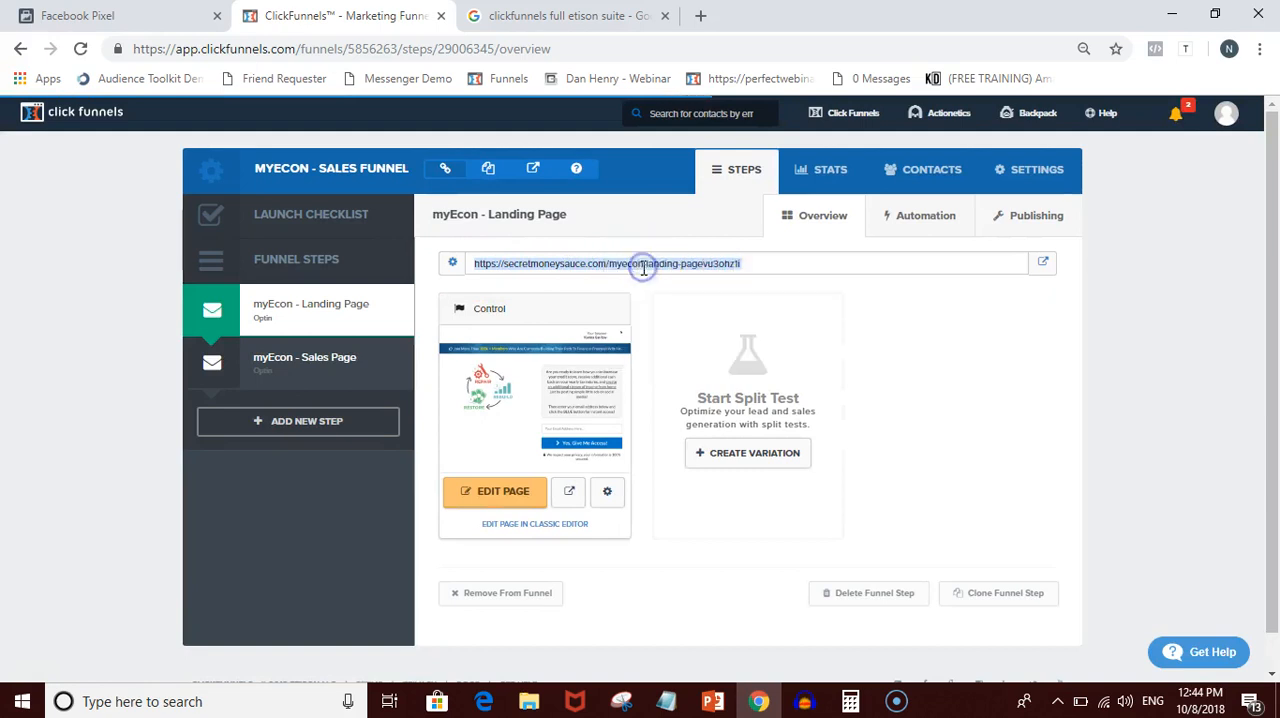
- In the Events Manager pixel instructions, turn on Automatic Advanced Matching and paste the landing page URL as the test traffic address
left_click(100, 15)
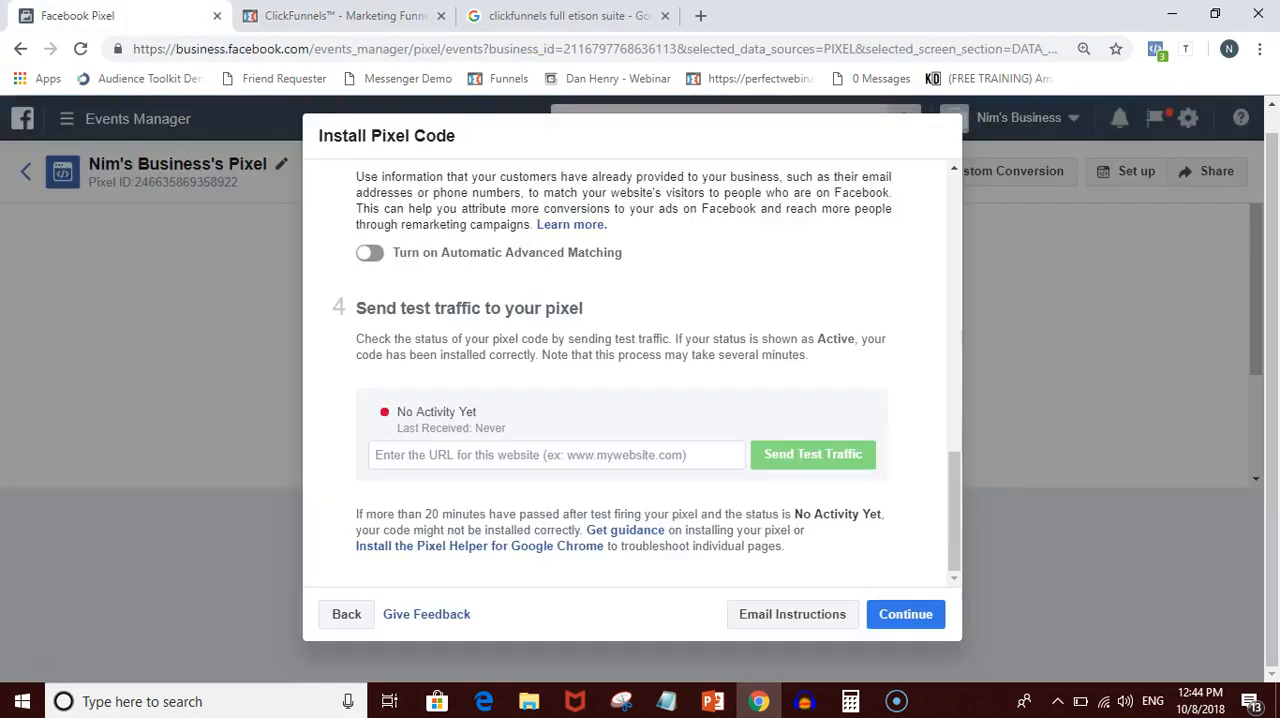
left_click(384, 259)
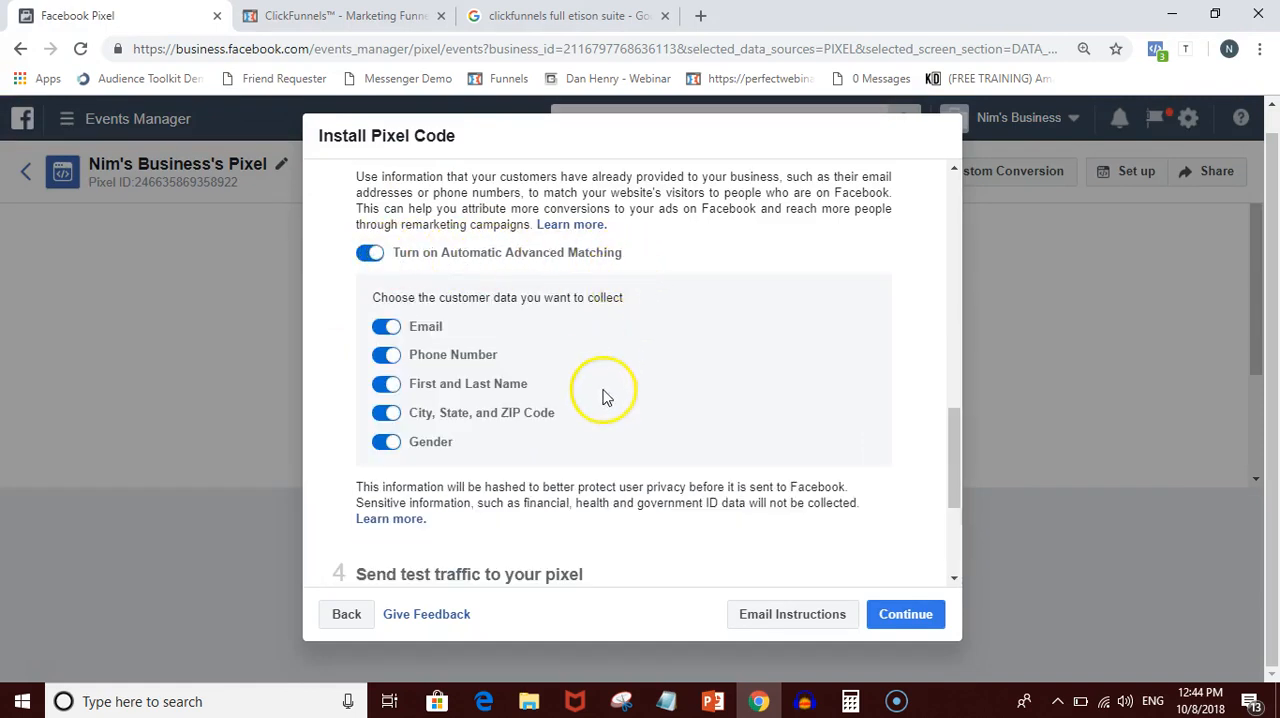
scroll(560, 460, "down", 3)
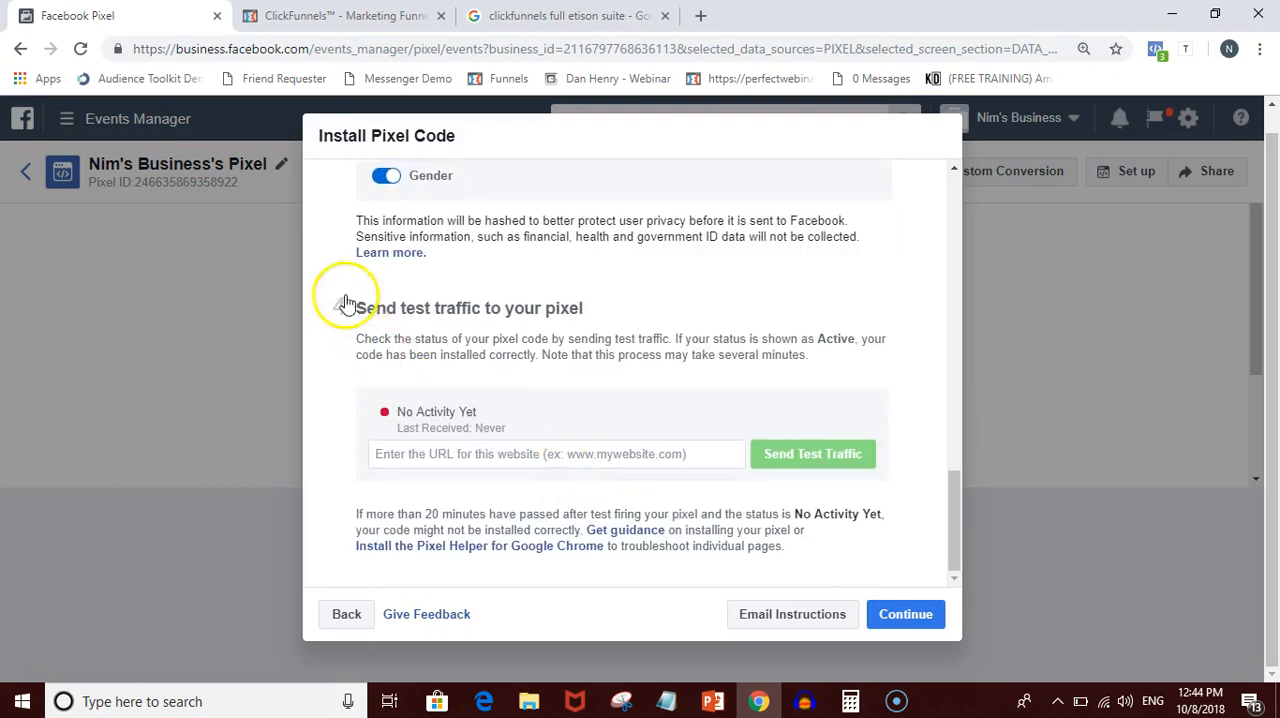
left_click(538, 456)
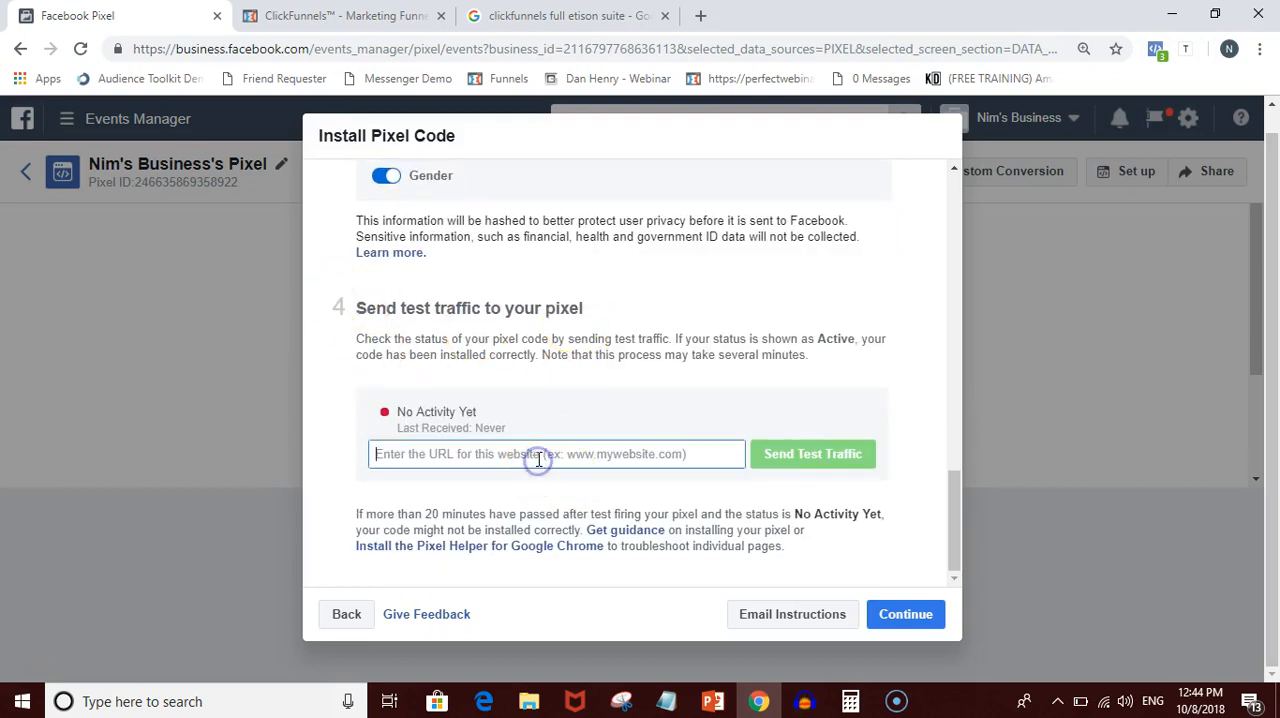
key("ctrl+v")
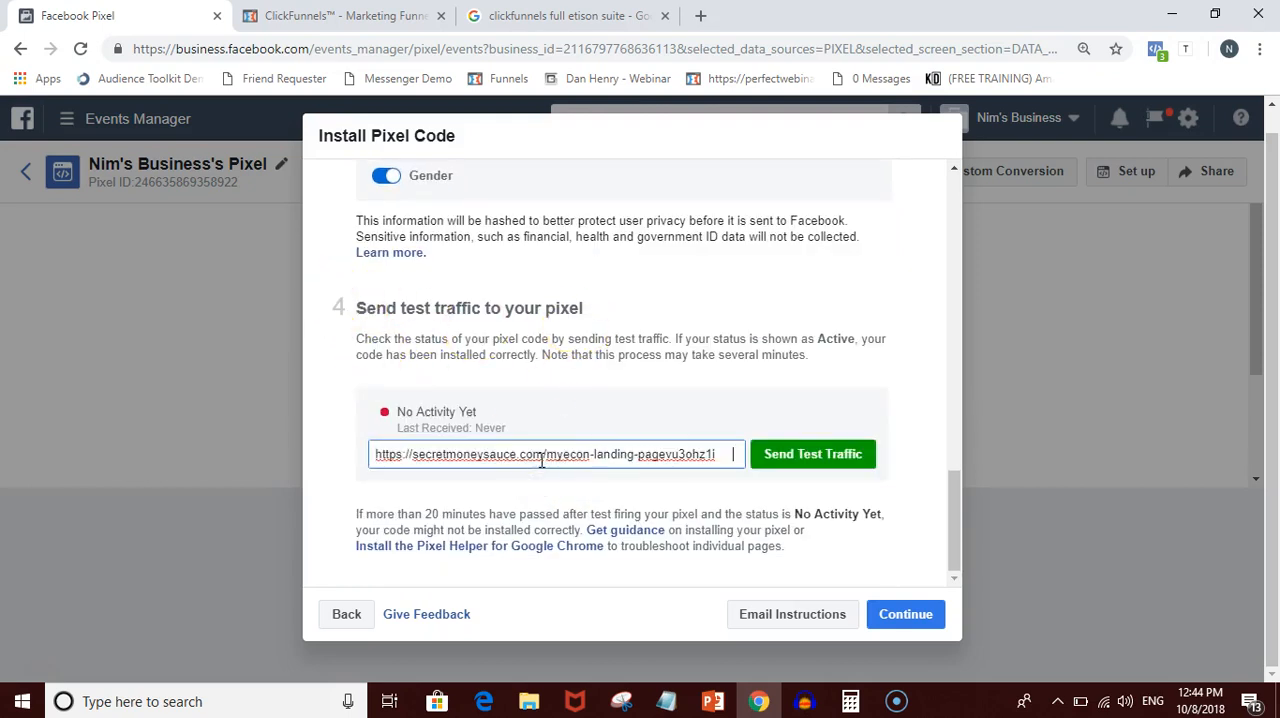
- Recheck the landing page URL in ClickFunnels, then send test traffic from Events Manager and close the landing page that opens
left_click(571, 453)
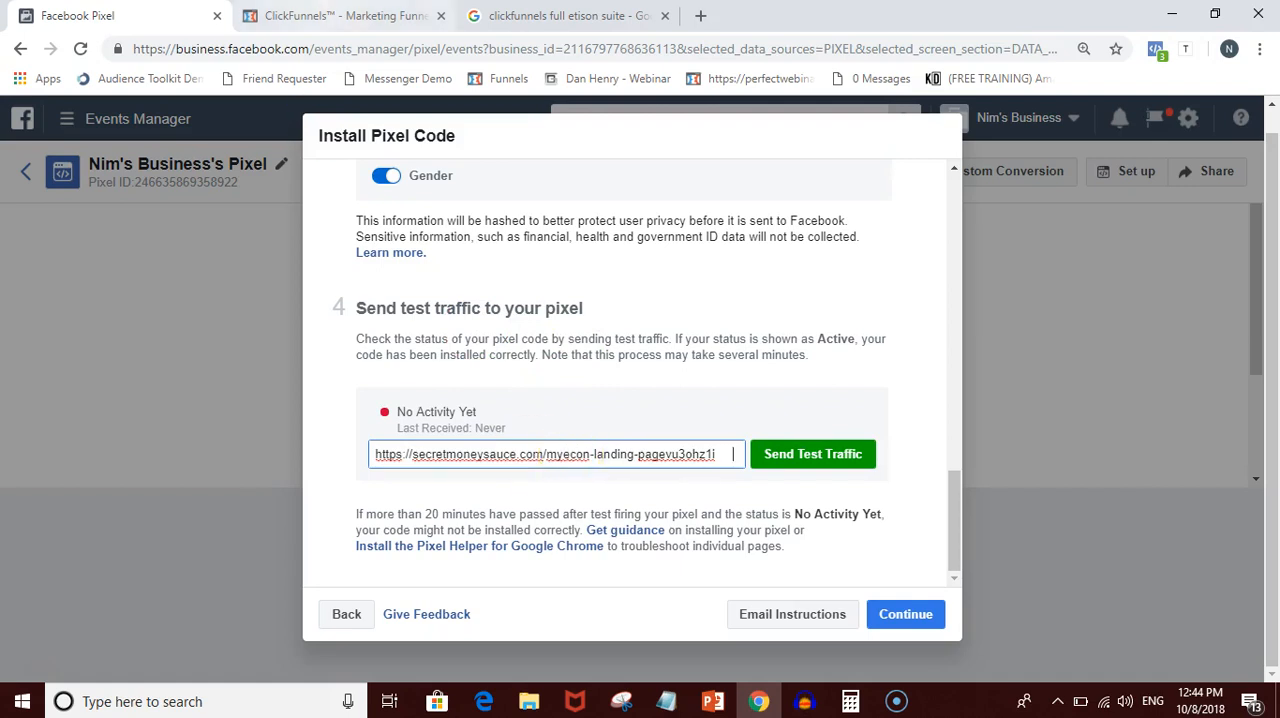
key("ctrl+Tab")
left_click(535, 258)
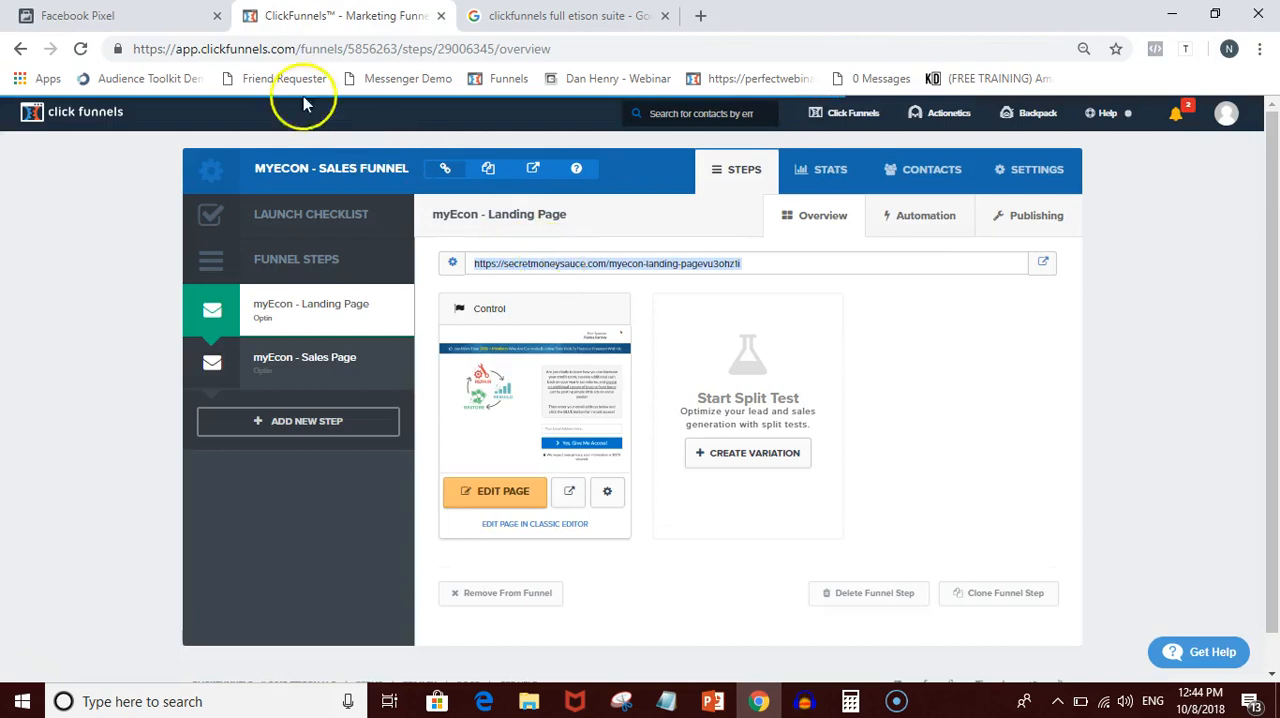
left_click(168, 14)
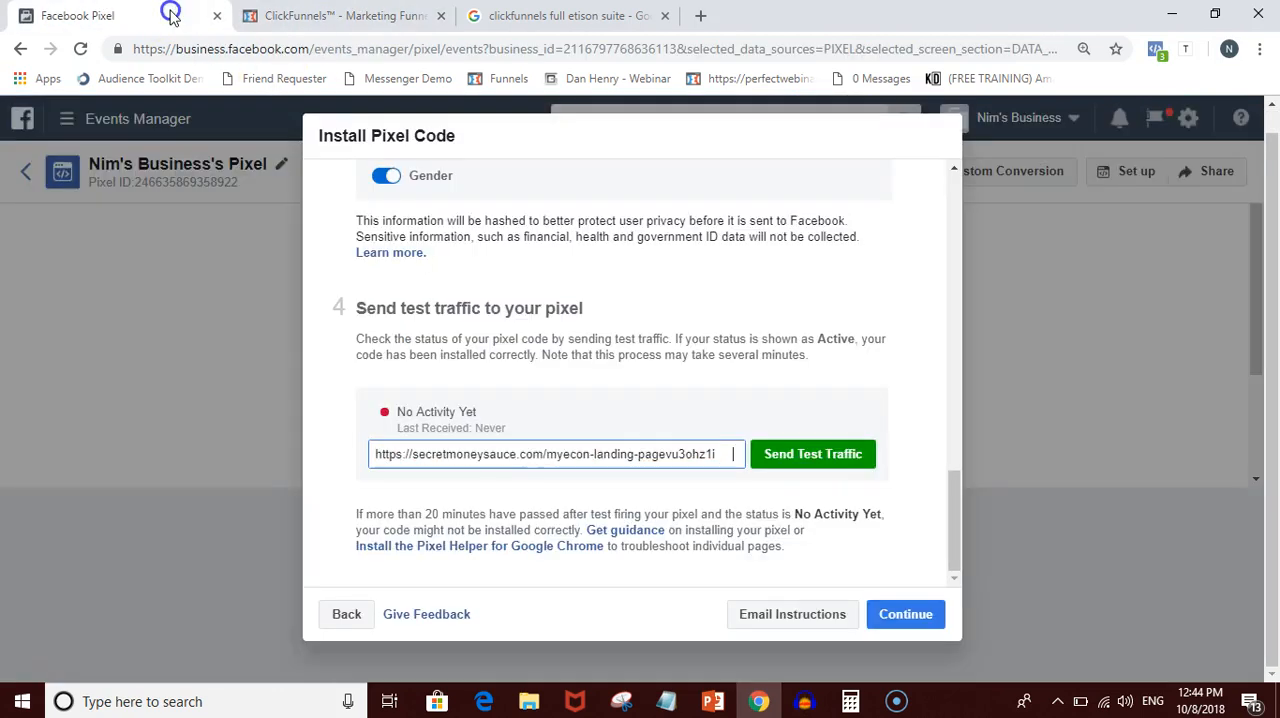
left_click(810, 458)
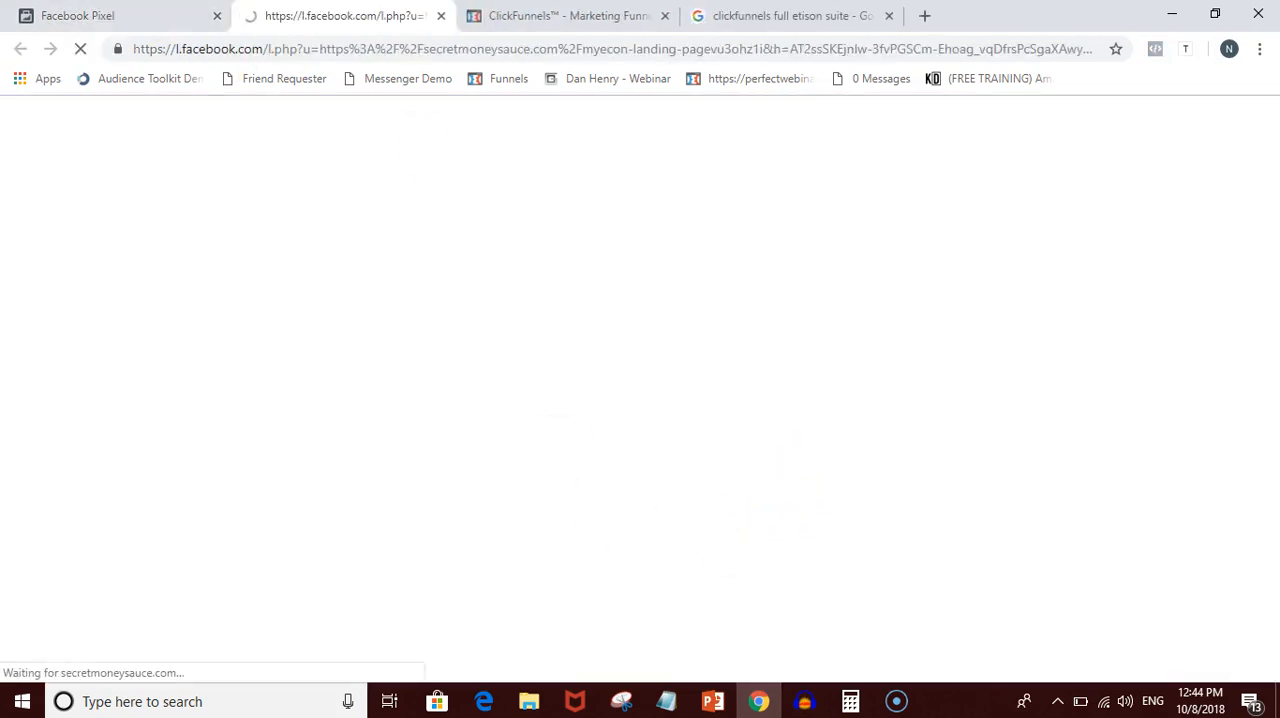
left_click(442, 16)
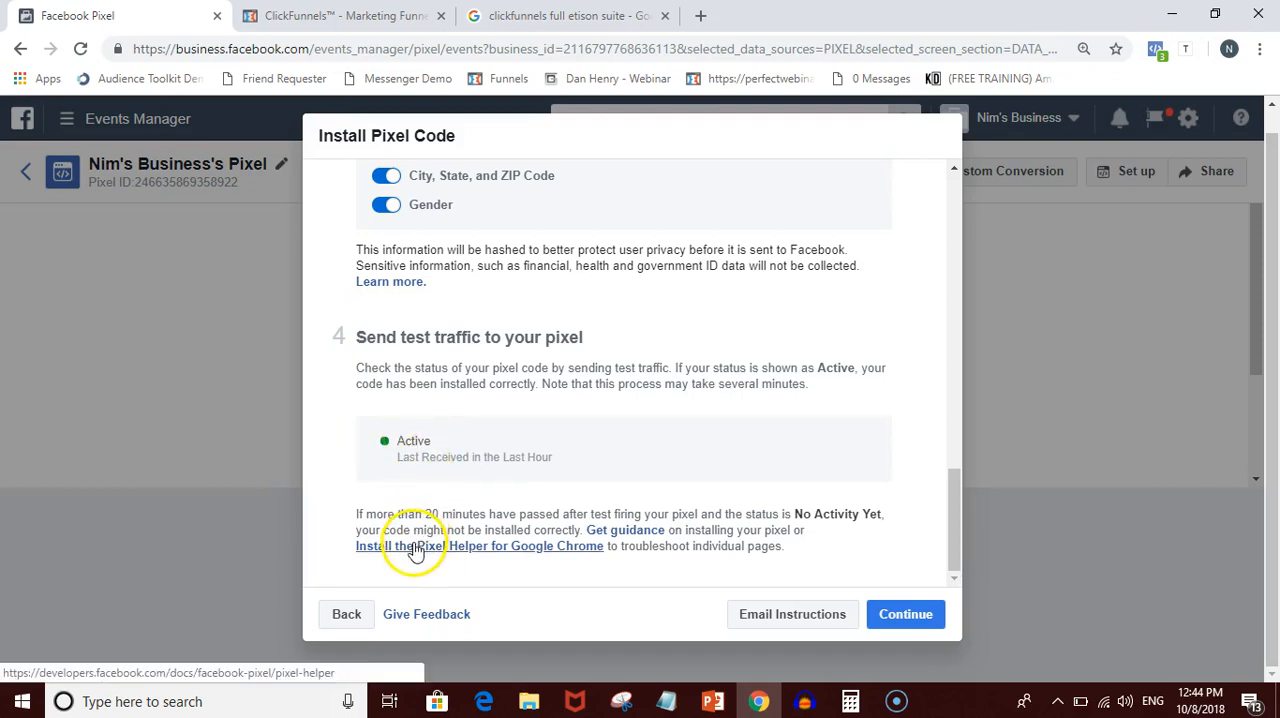
- Inspect the current page's pixel events with the Facebook Pixel Helper extension, then dismiss its report
left_click(1157, 52)
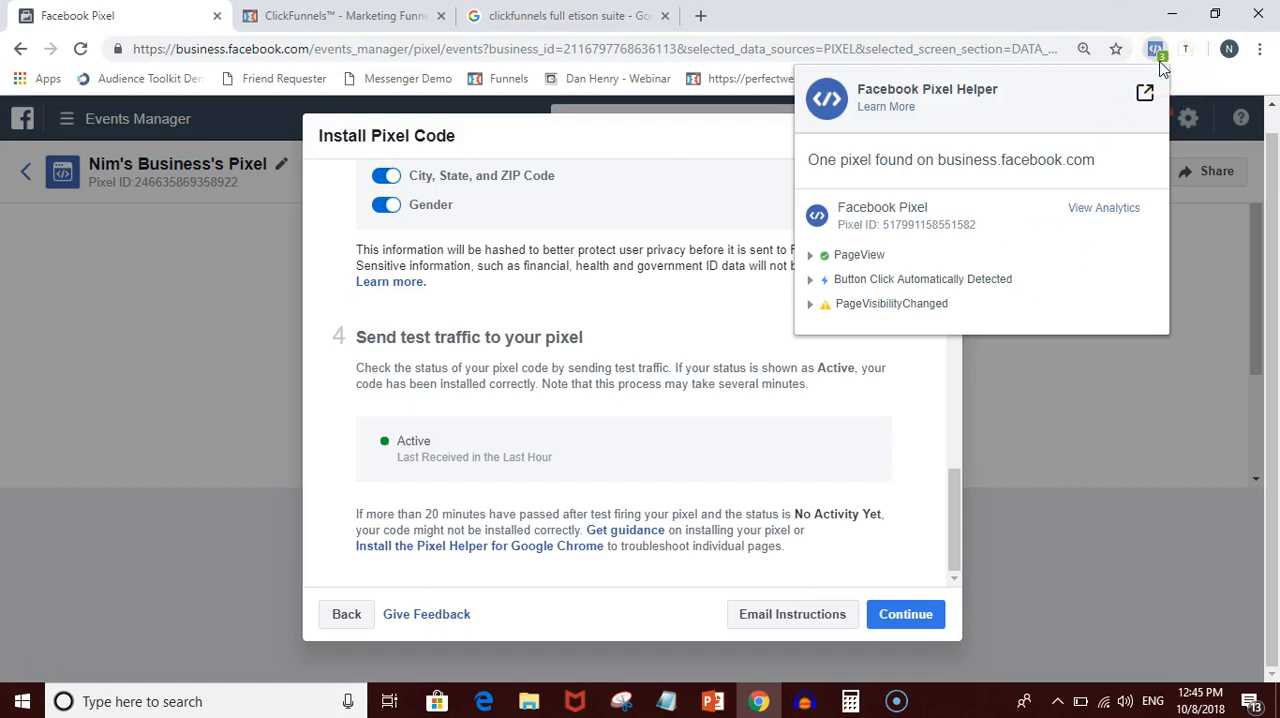
left_click(852, 363)
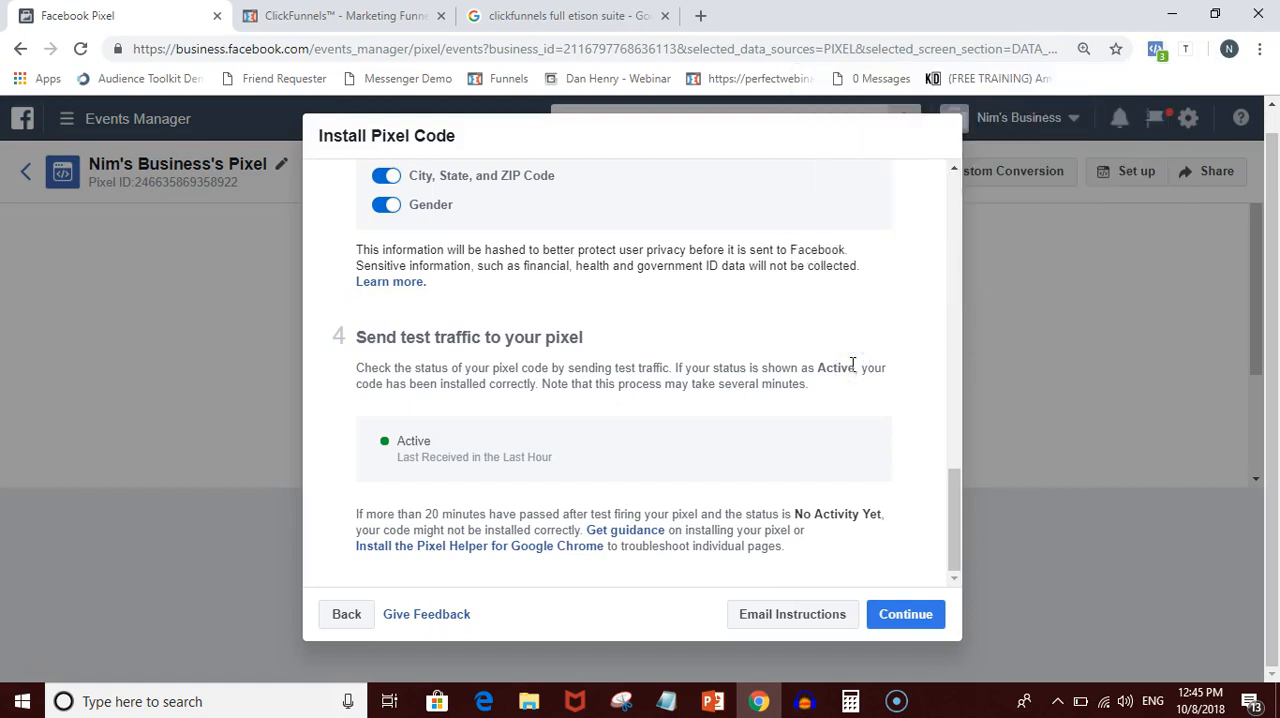
- View the Pixel Helper documentation and its Chrome Web Store download page, then close both and return to ClickFunnels
left_click(468, 546)
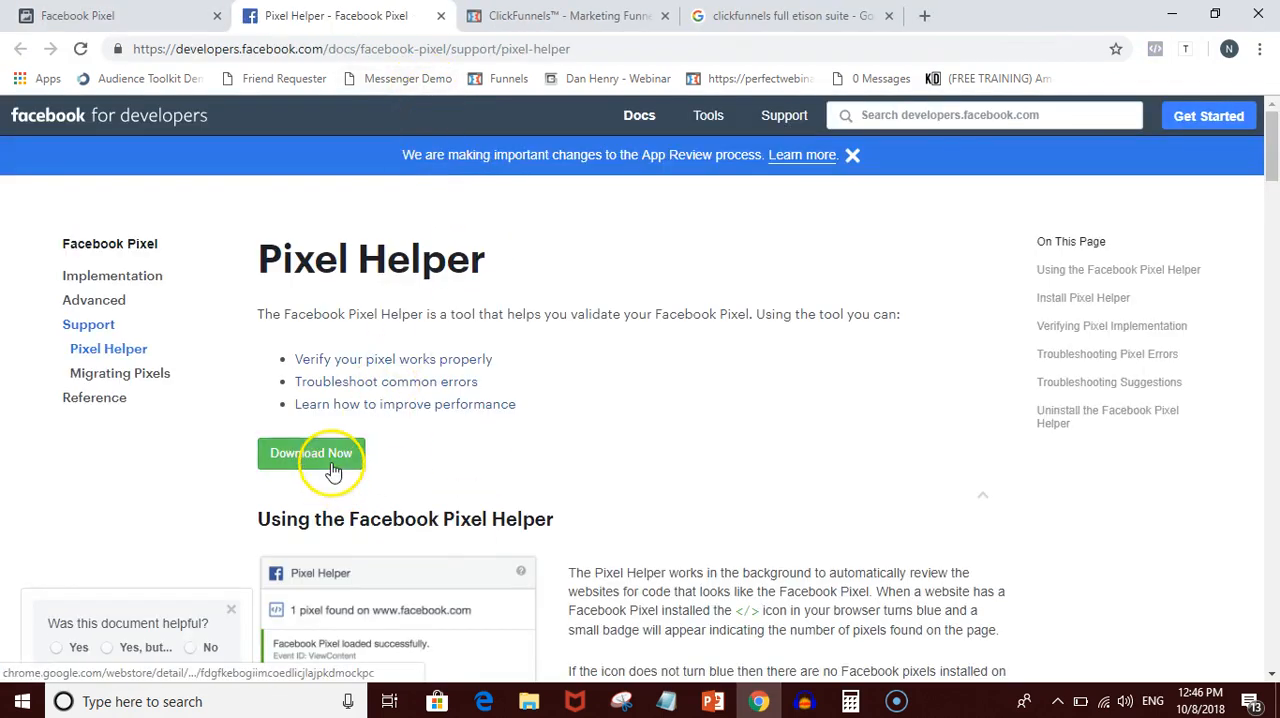
left_click(333, 471)
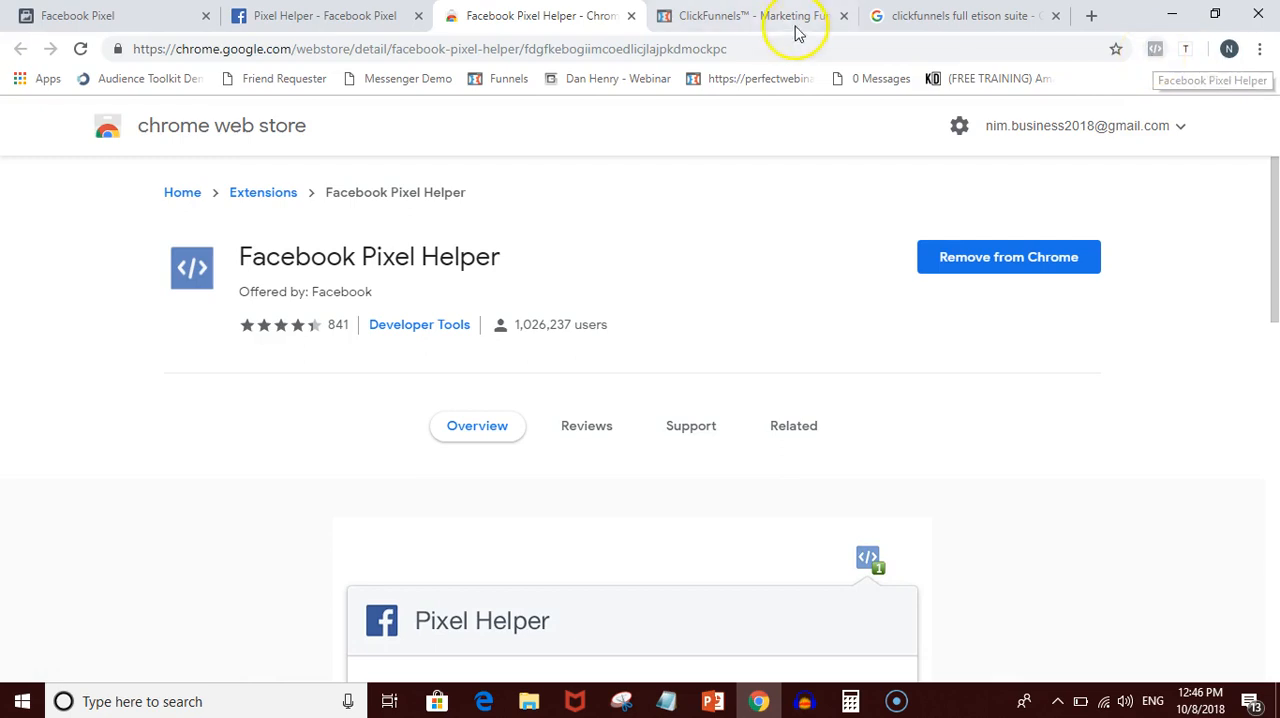
left_click(630, 20)
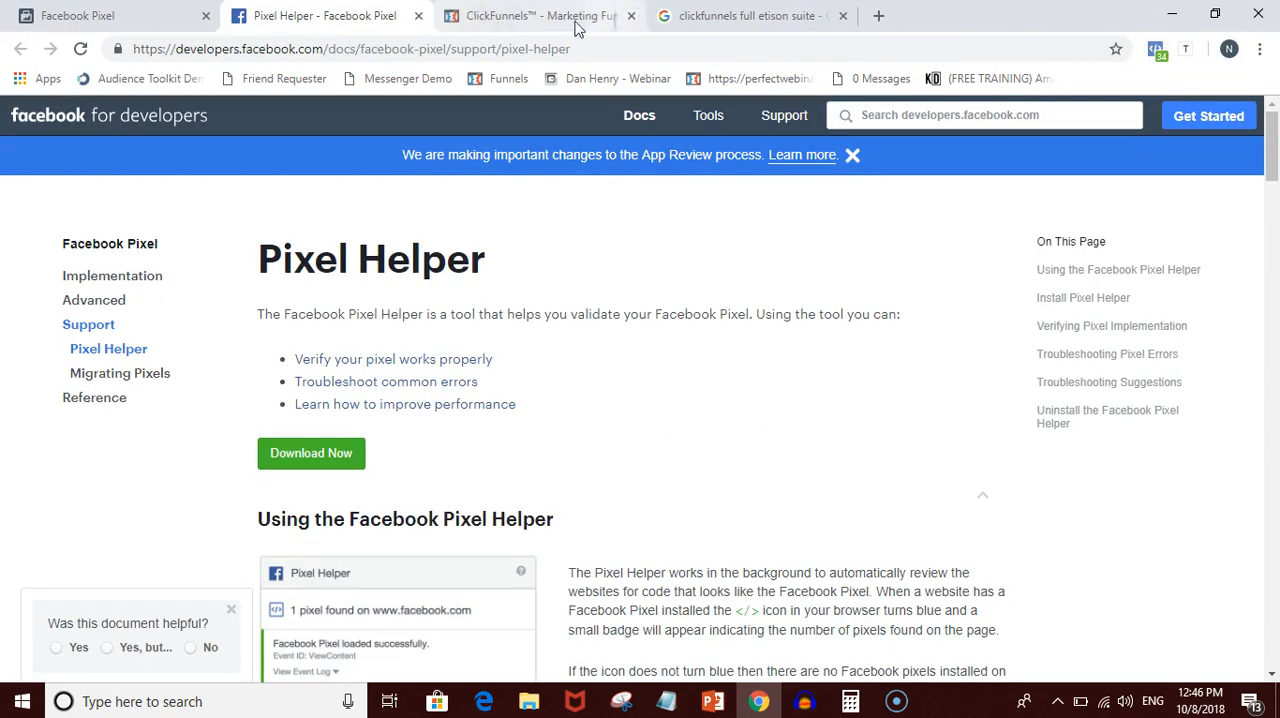
left_click(419, 17)
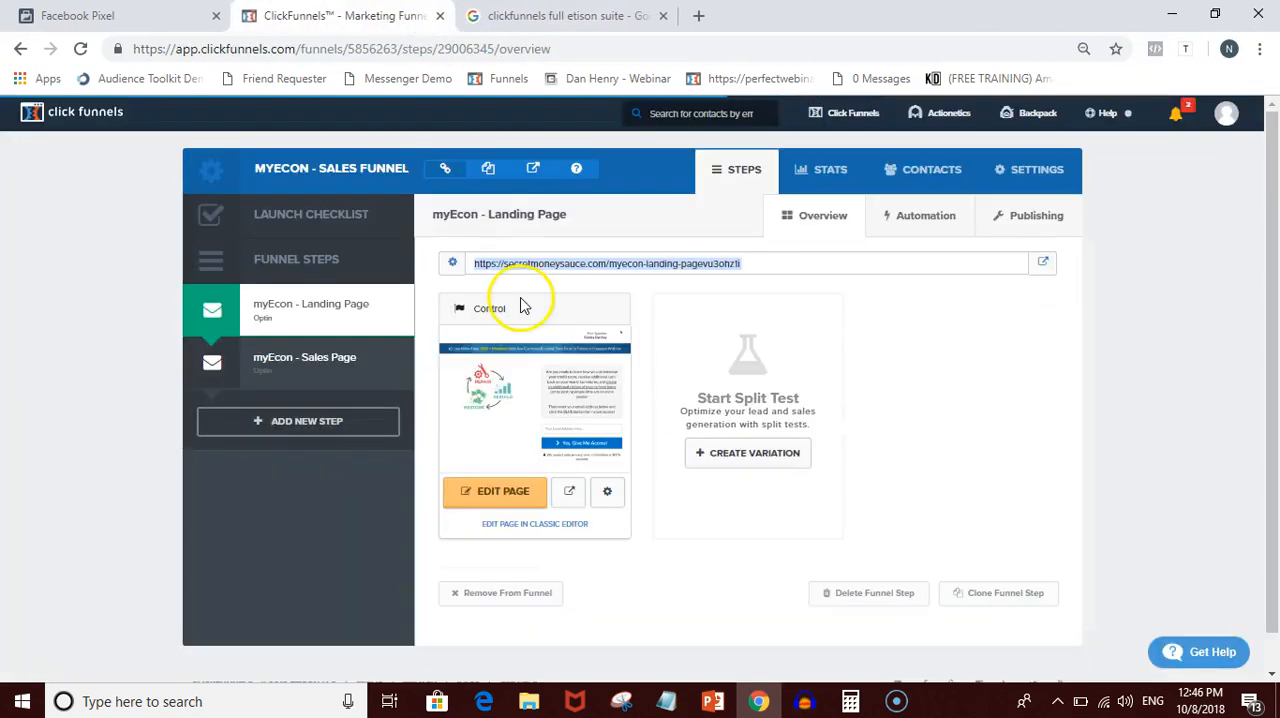
- Return to the pixel installation in Events Manager and continue to the Add your events stage
left_click(117, 14)
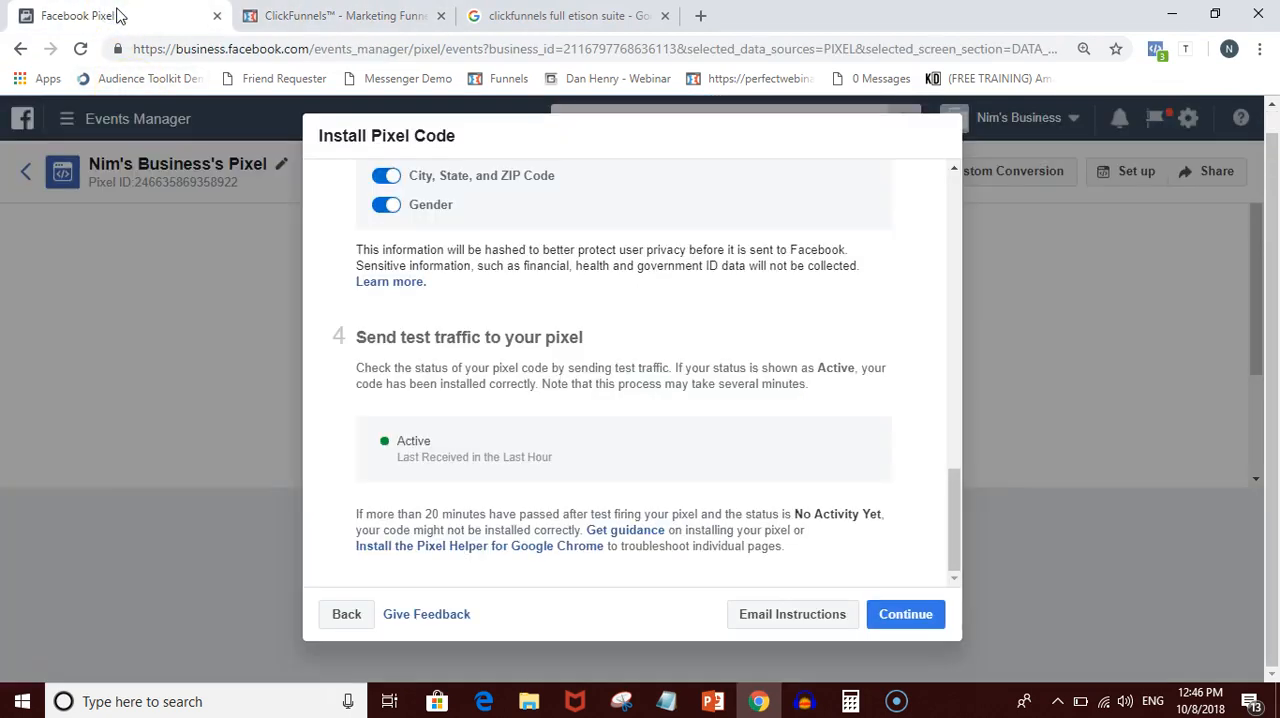
left_click(908, 616)
left_click(913, 619)
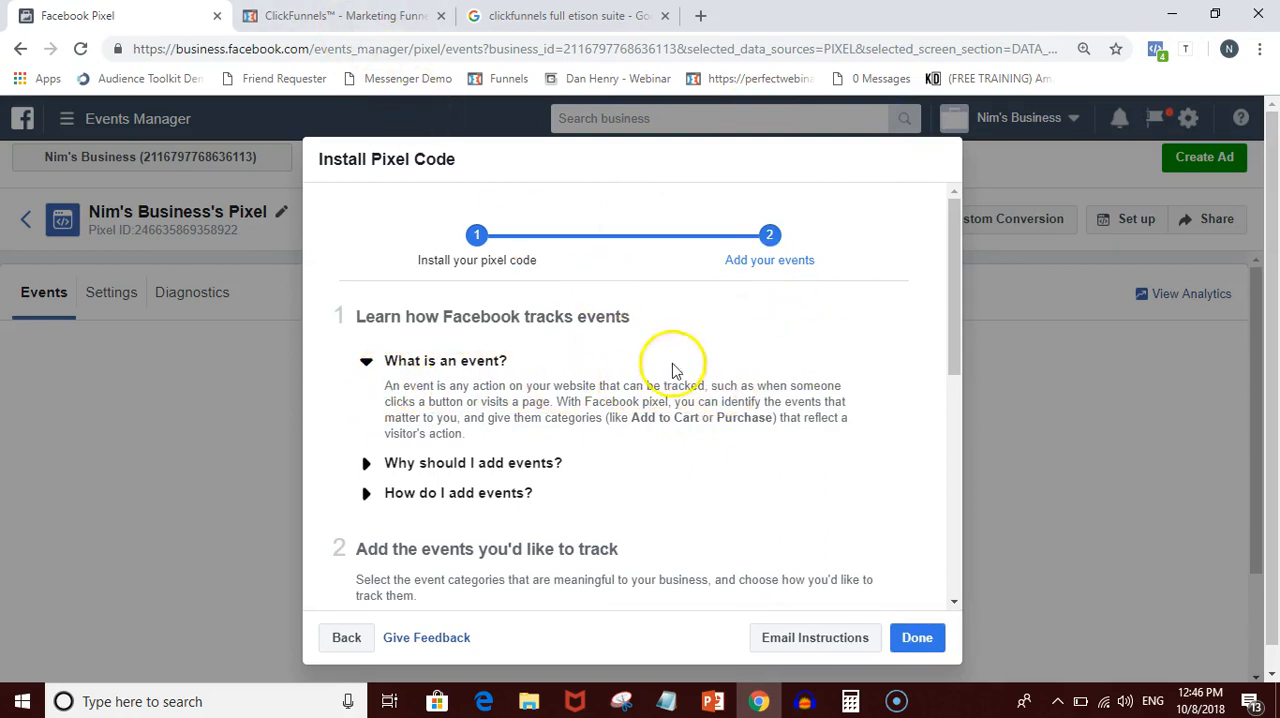
left_click(340, 15)
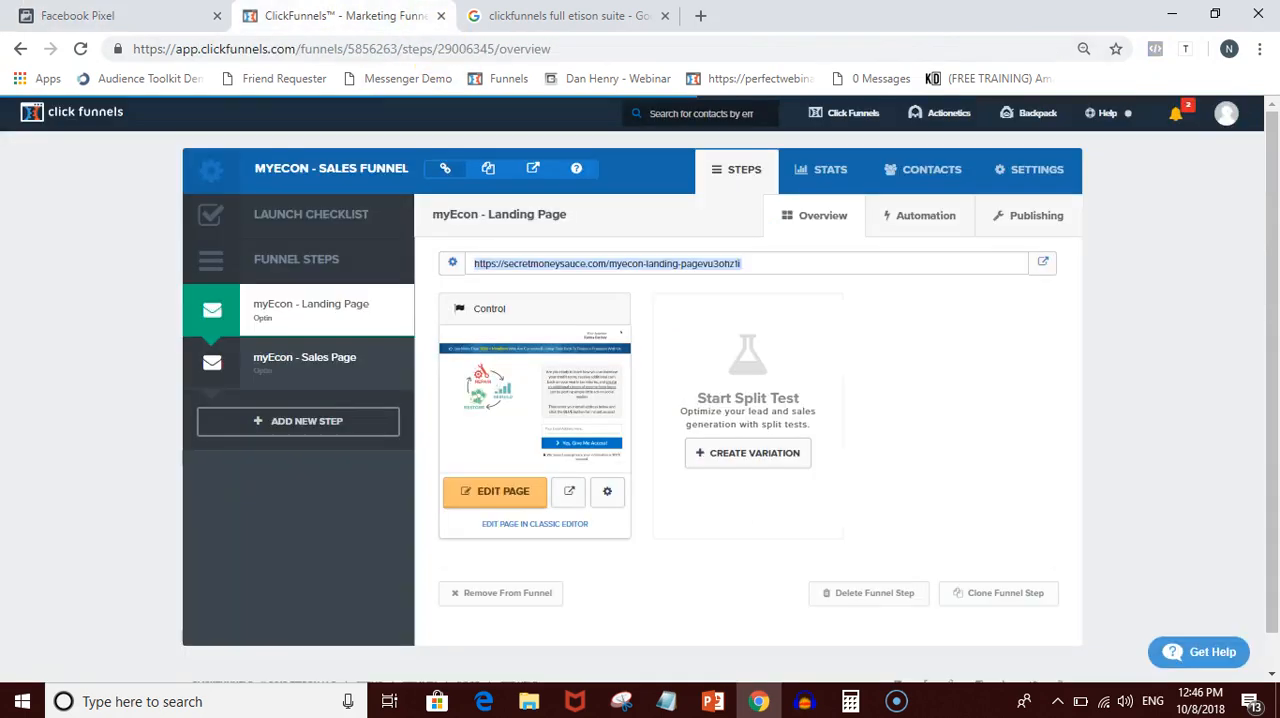
left_click(185, 16)
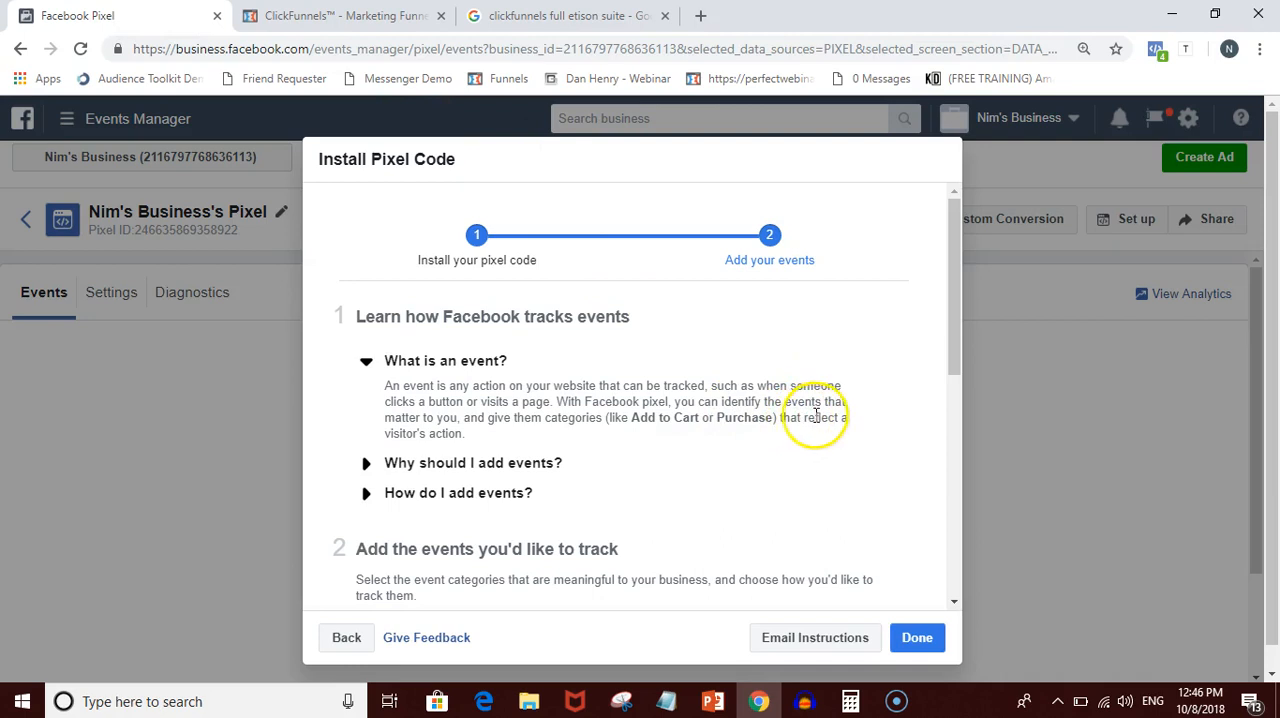
left_click(340, 15)
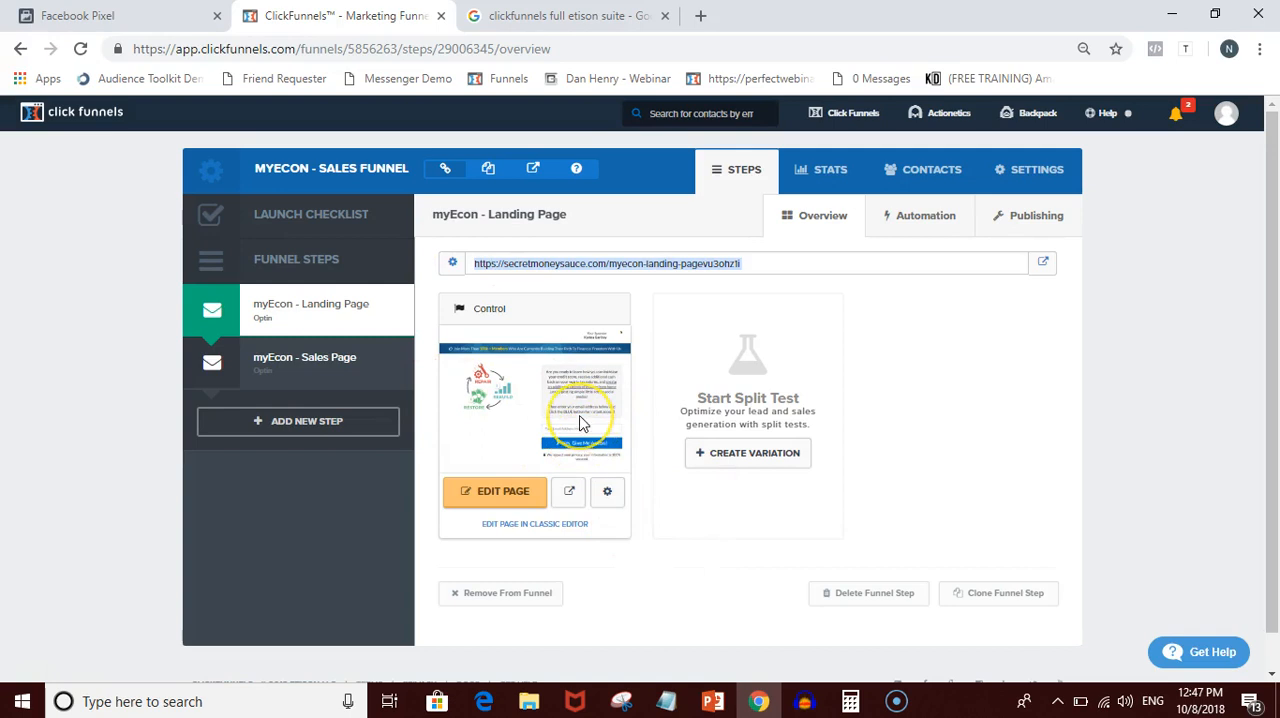
left_click(80, 15)
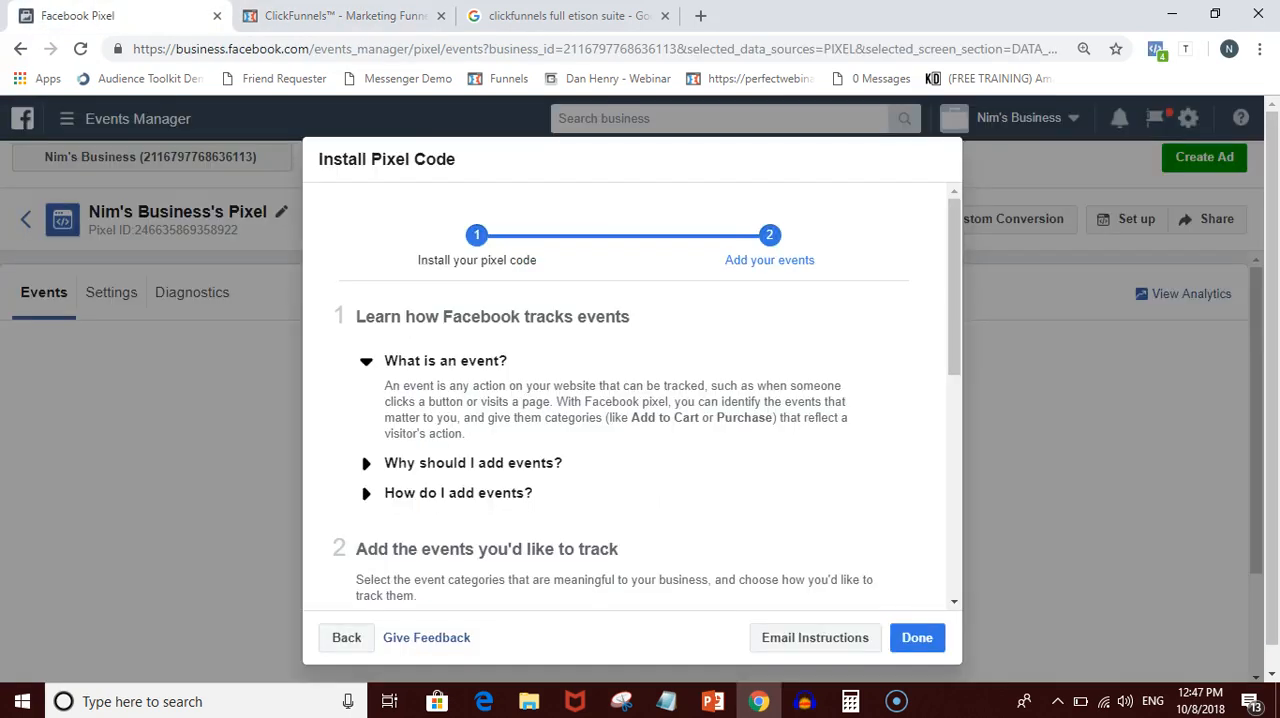
- Read the explanations of why and how to add events, and look through the event categories offered for tracking
scroll(616, 518, "down", 3)
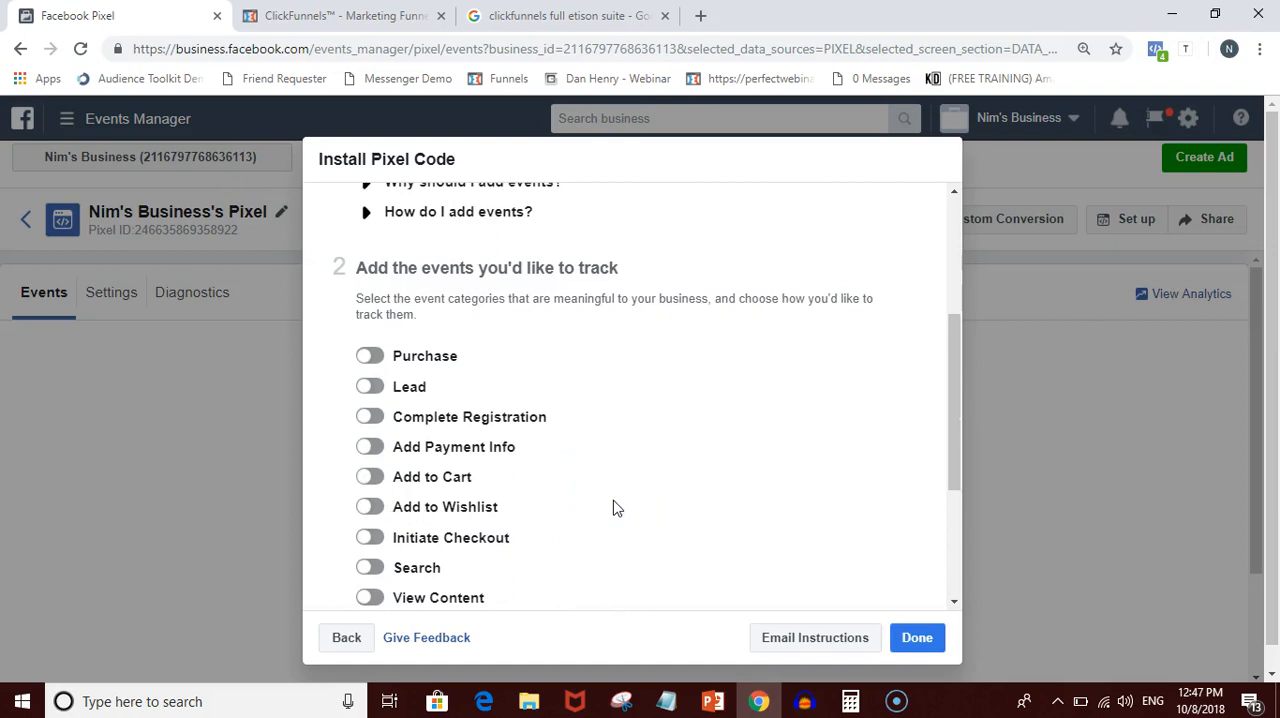
scroll(610, 490, "up", 3)
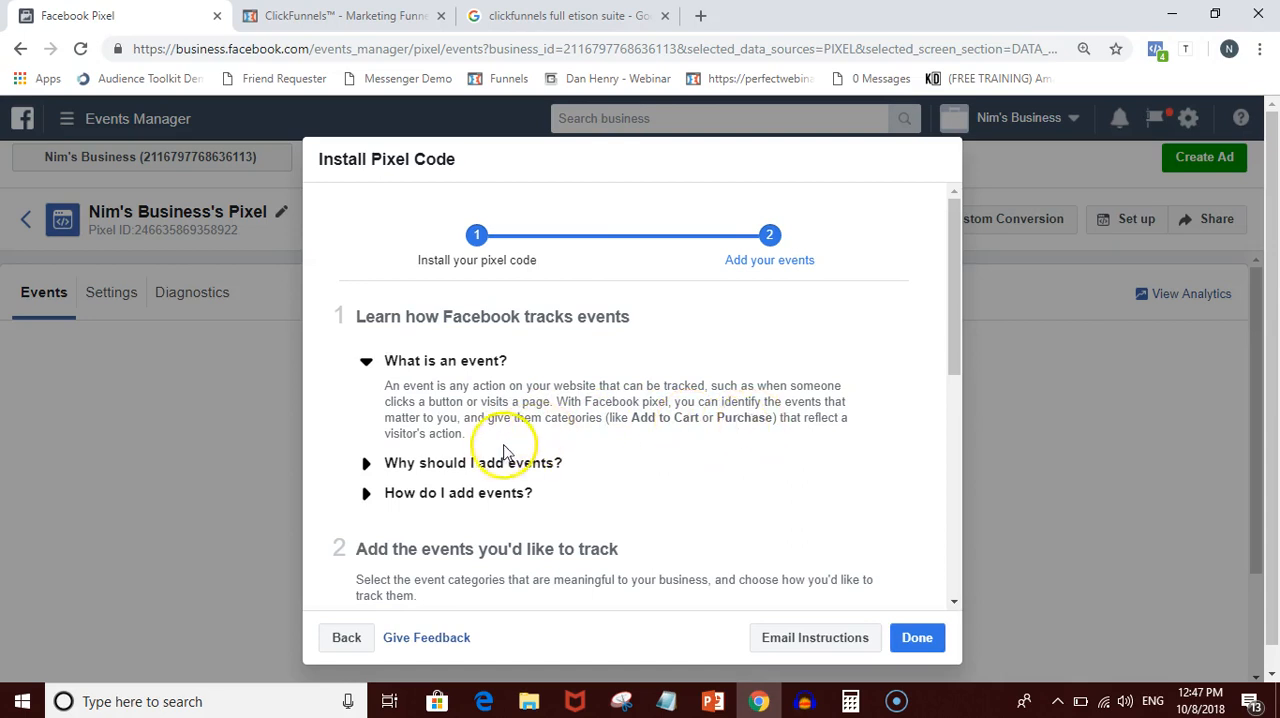
left_click(478, 462)
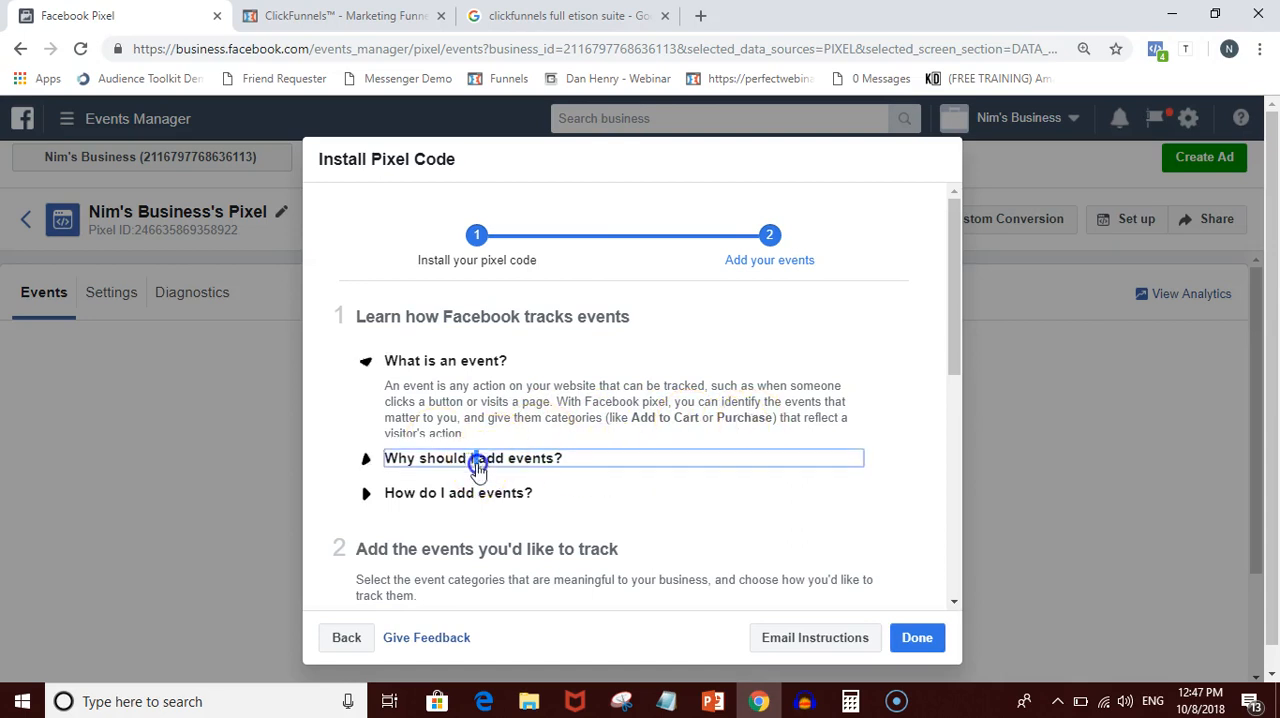
left_click(447, 447)
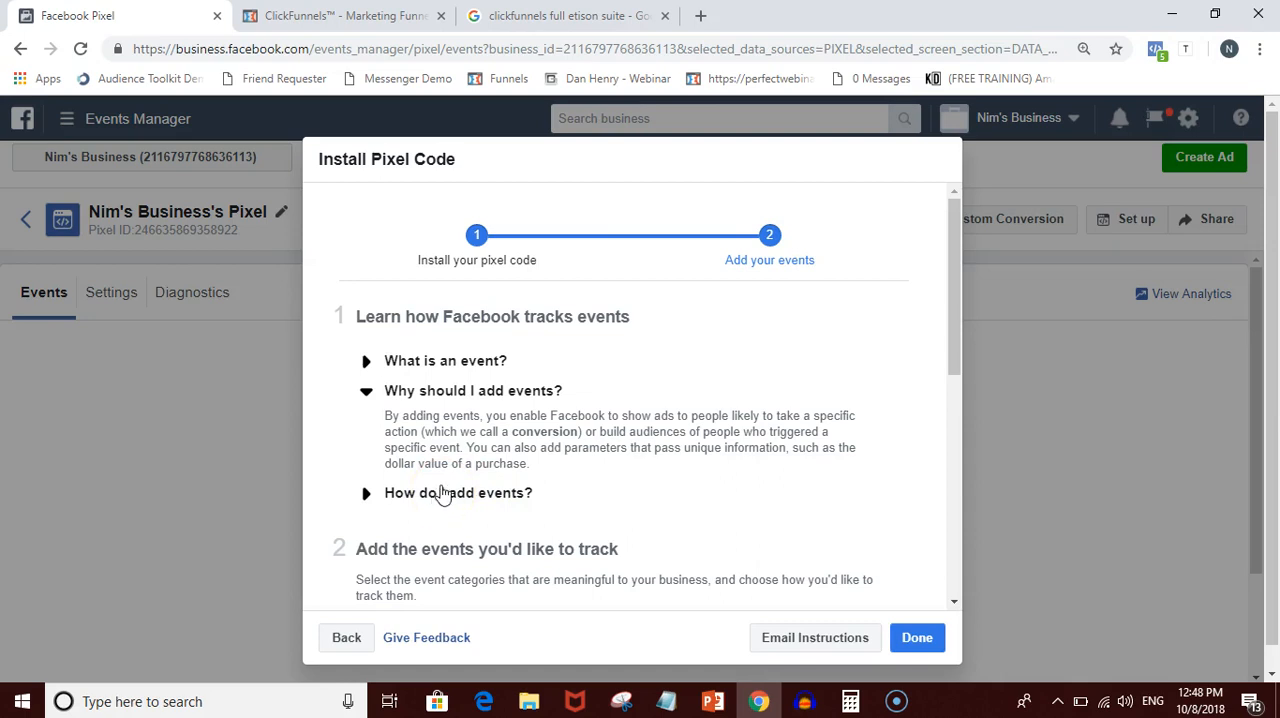
left_click(444, 494)
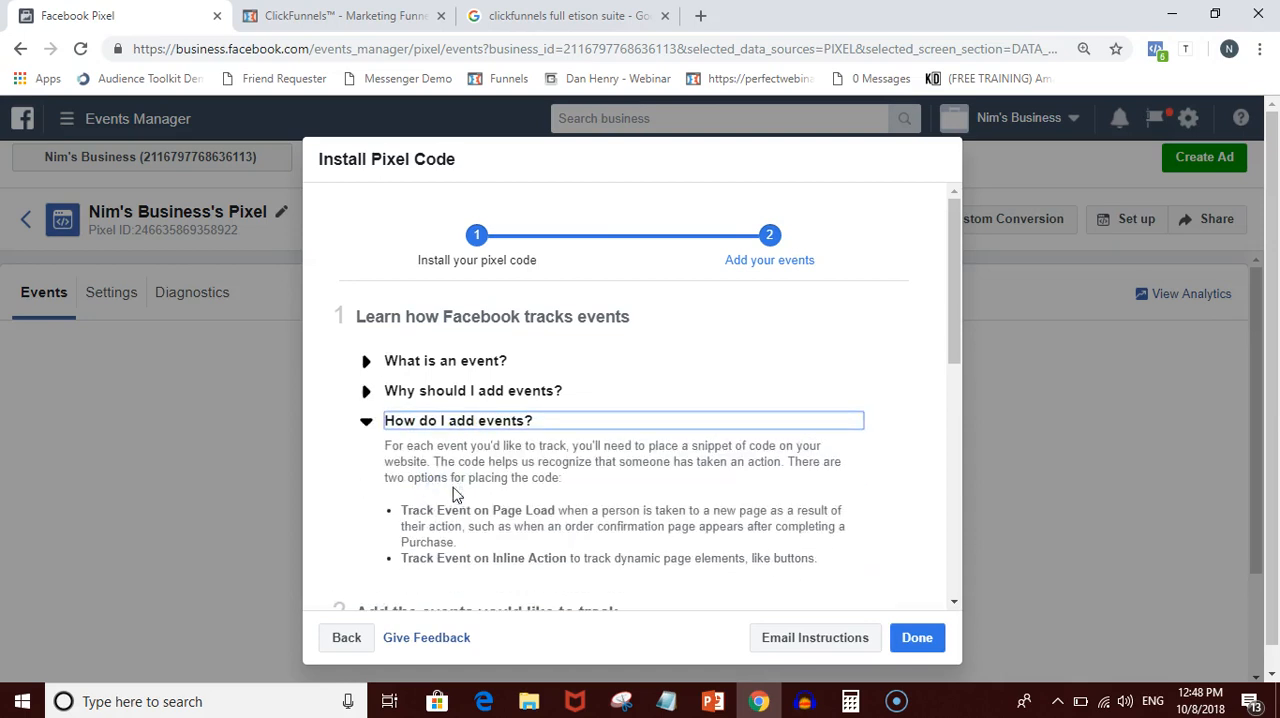
left_click(568, 540)
scroll(572, 546, "down", 2)
scroll(575, 548, "down", 3)
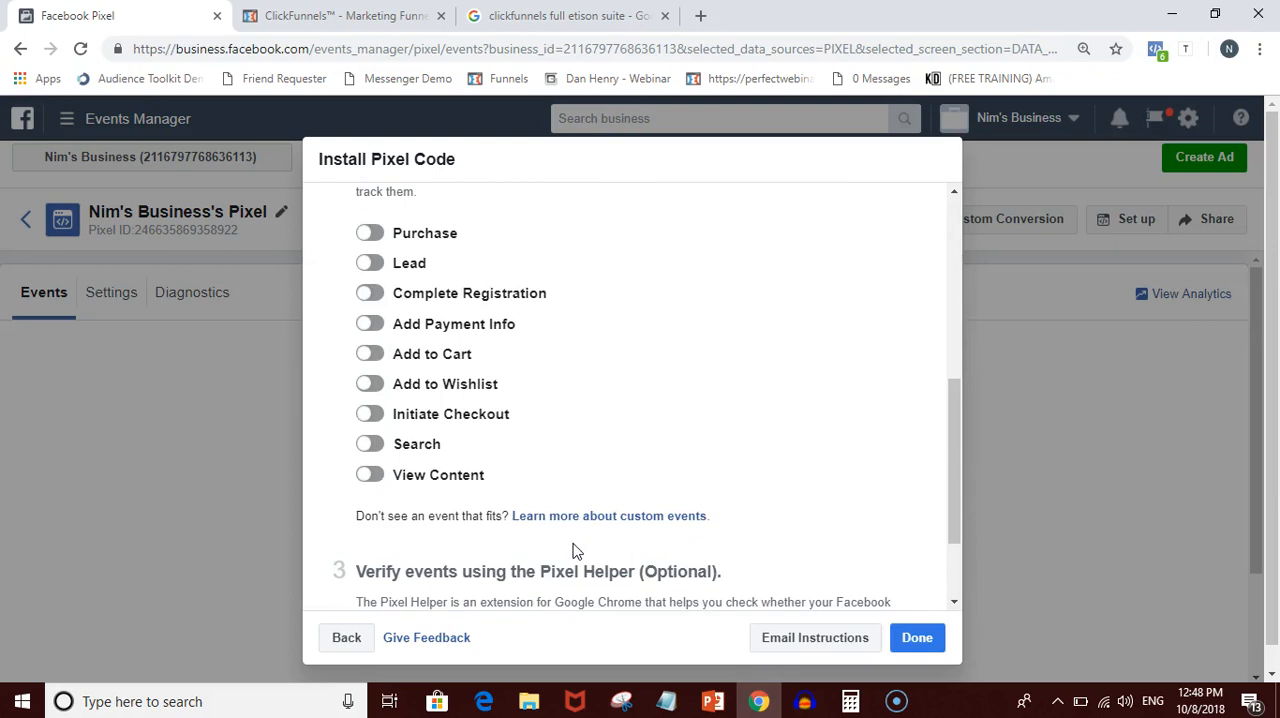
- Compare the sales funnel's steps in ClickFunnels with the event categories offered in Events Manager
left_click(280, 15)
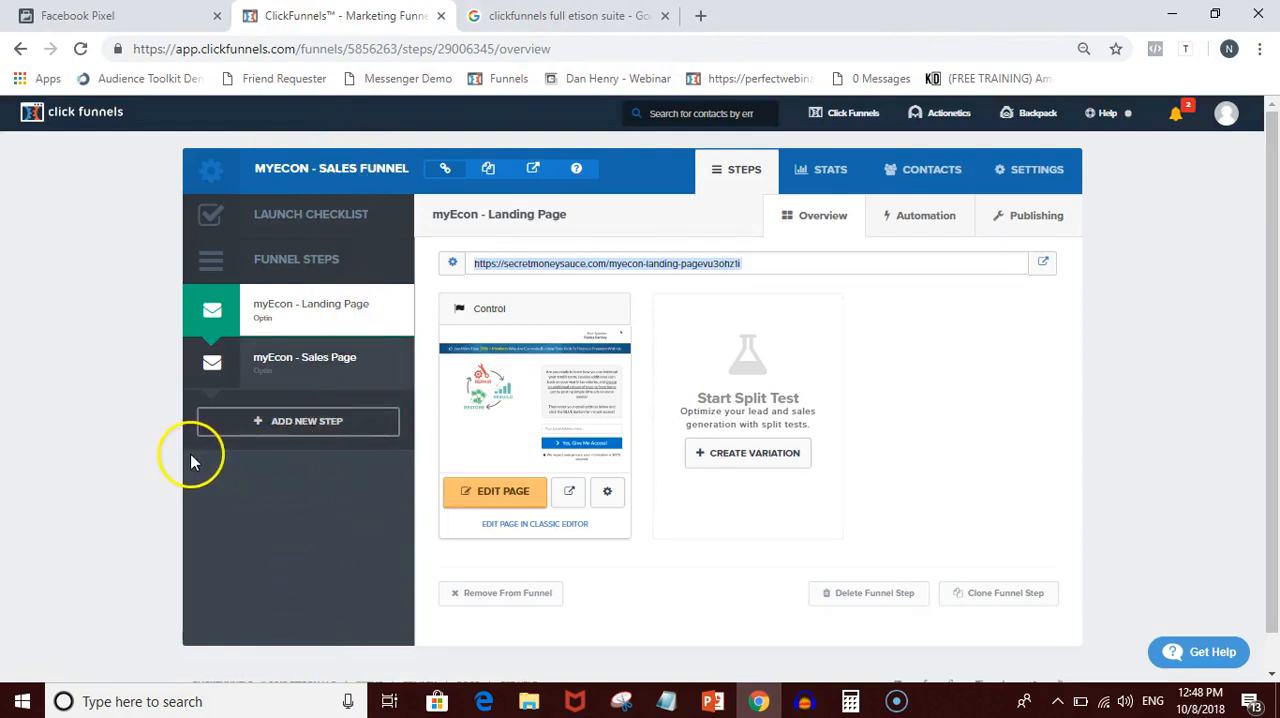
left_click(311, 584)
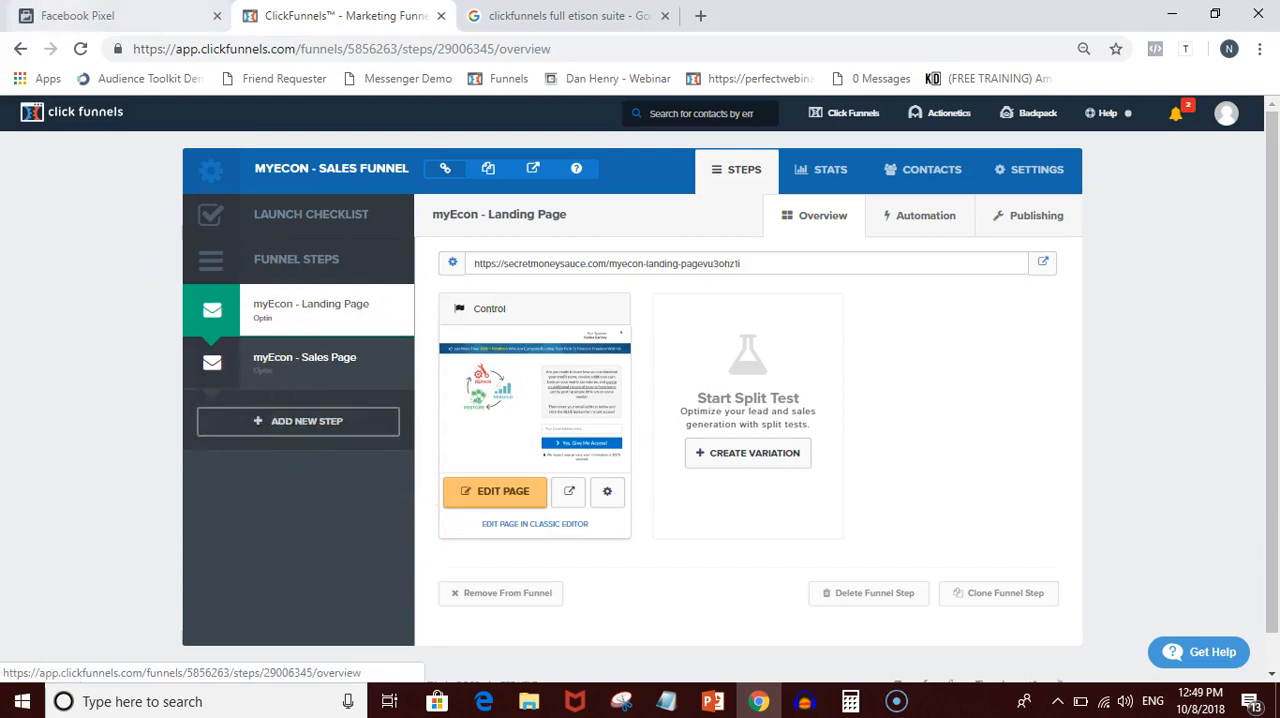
left_click(110, 16)
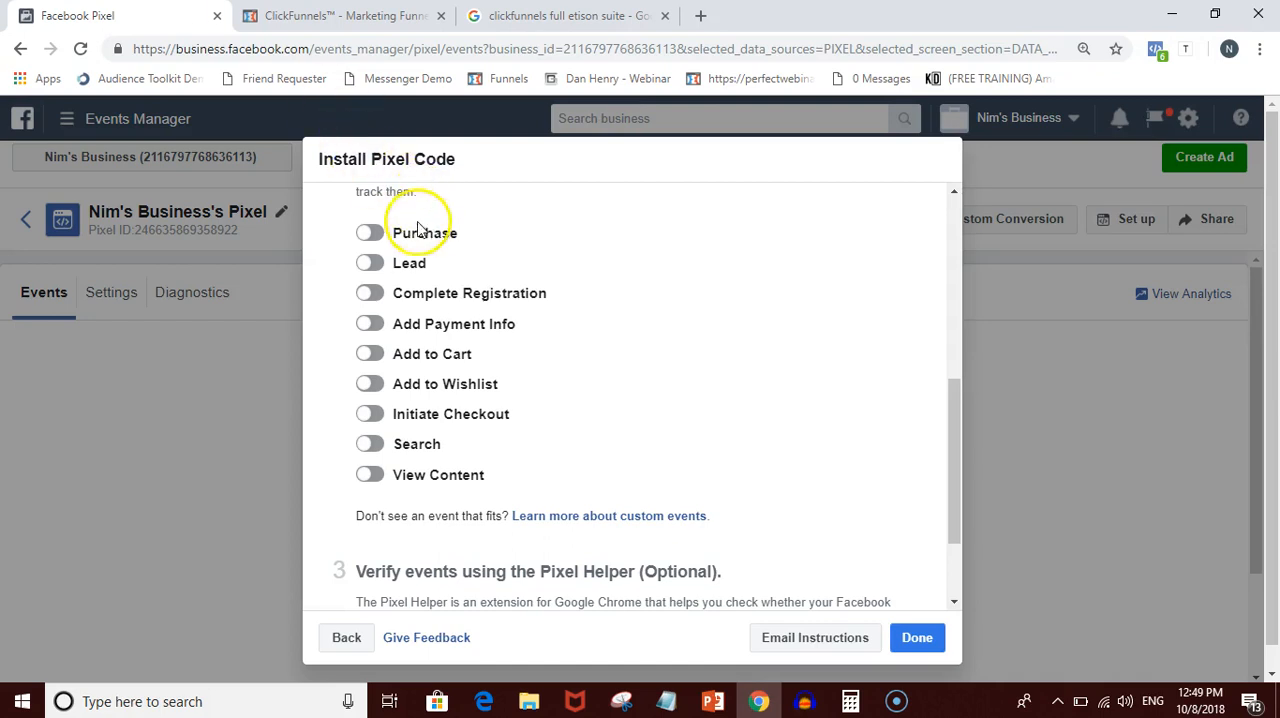
left_click(342, 16)
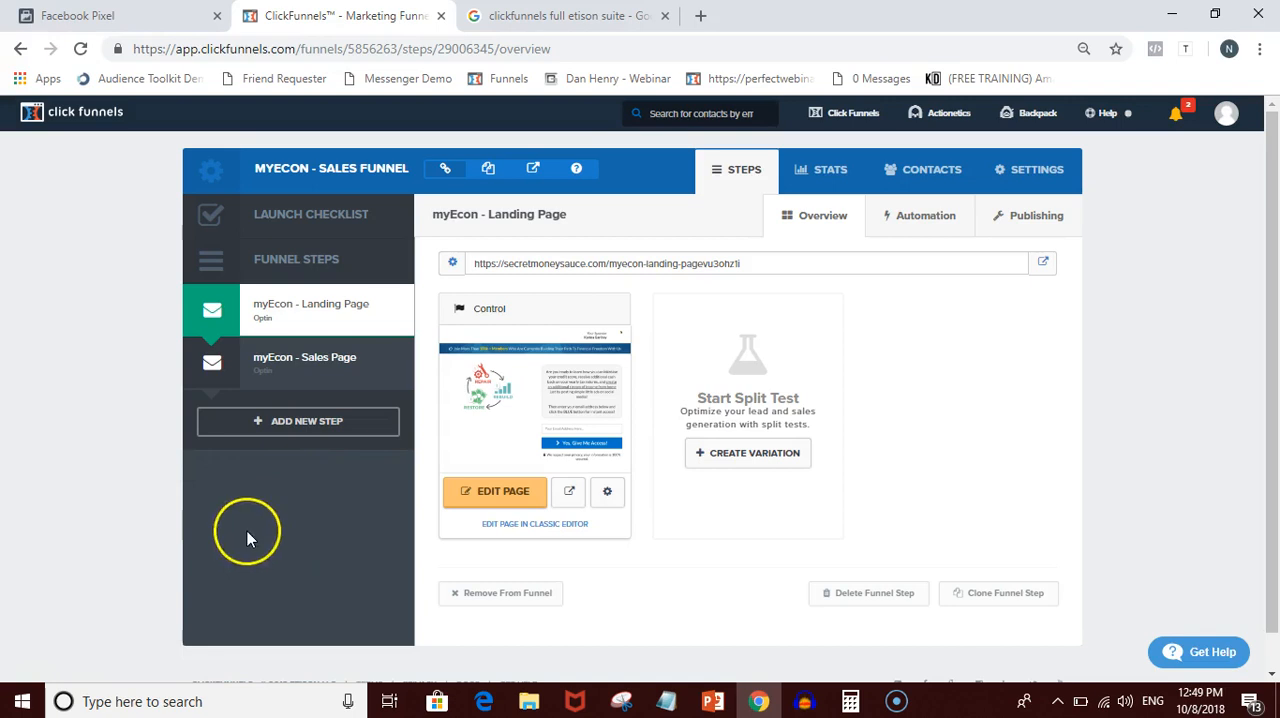
left_click(100, 16)
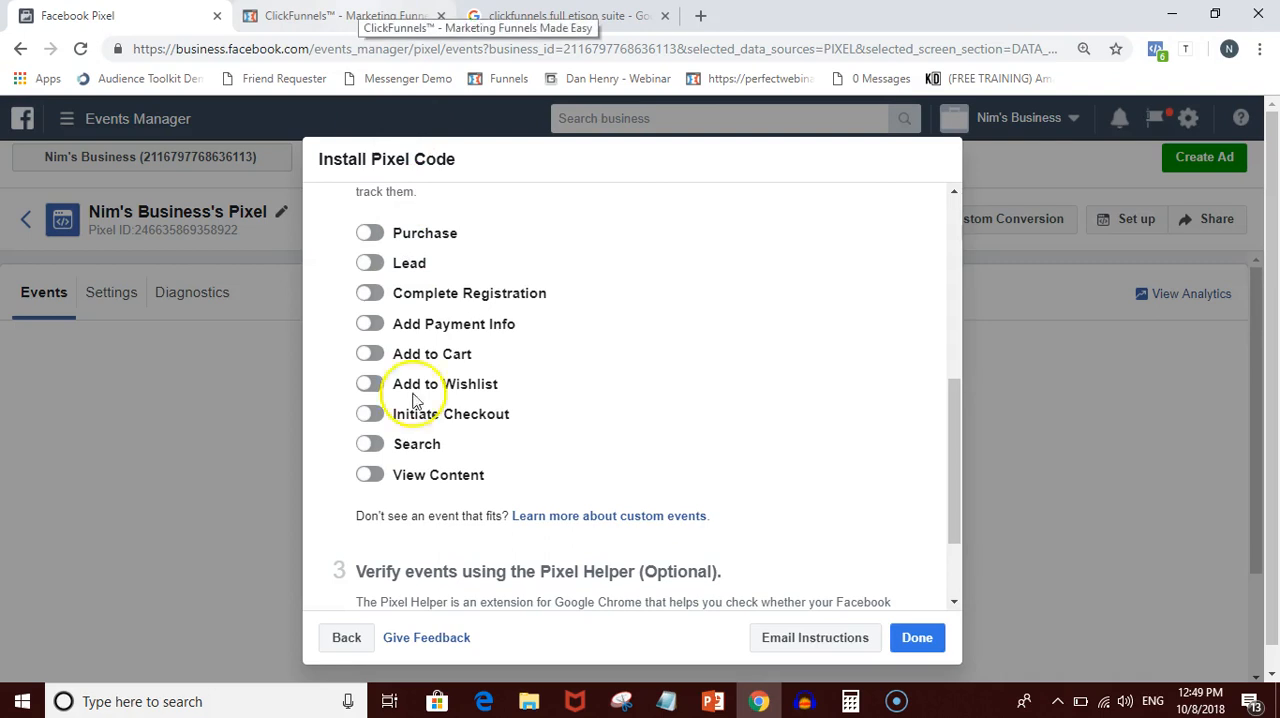
- In ClickFunnels, open the live versions of the myEcon landing page and the myEcon sales page from their funnel steps
left_click(330, 15)
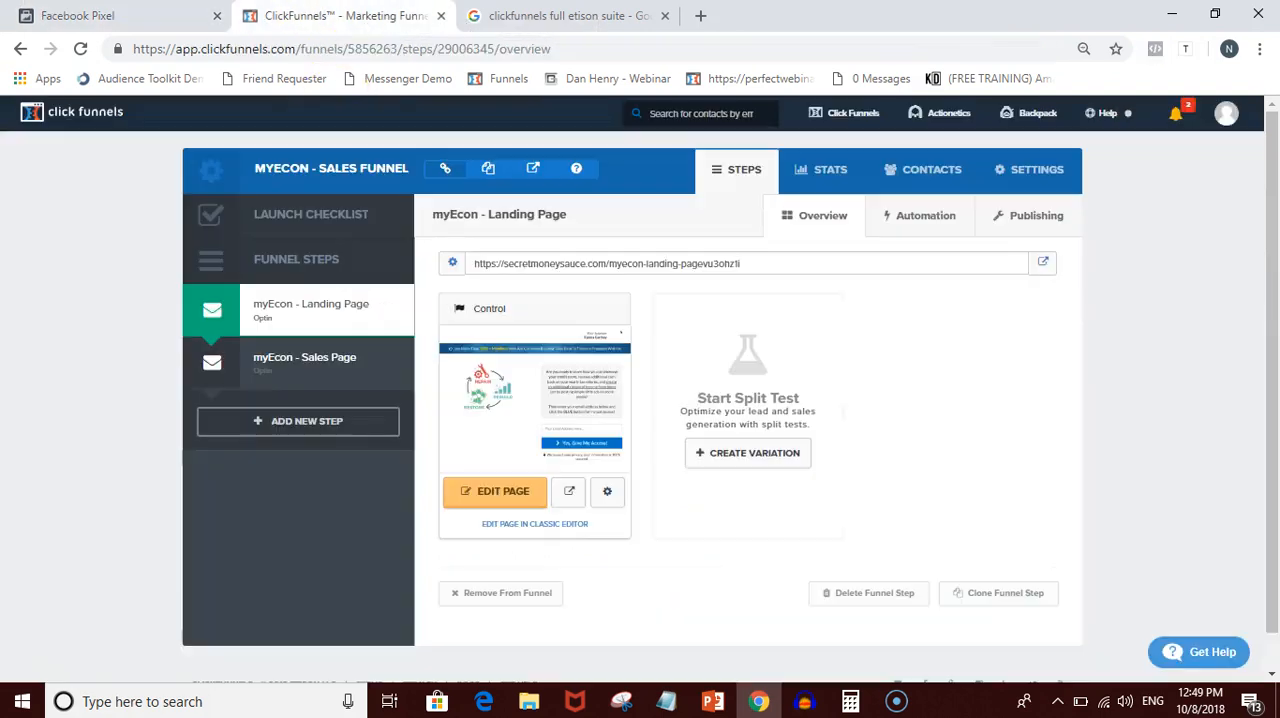
left_click(1044, 264)
left_click(340, 15)
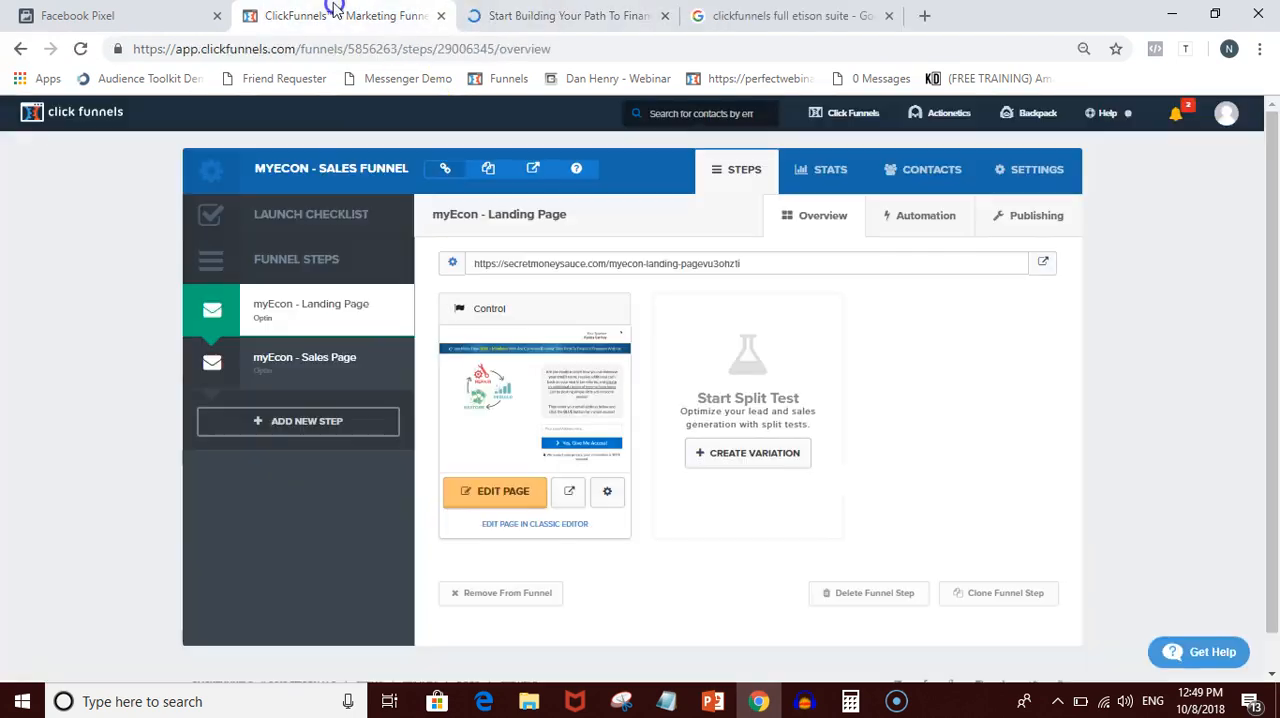
left_click(347, 356)
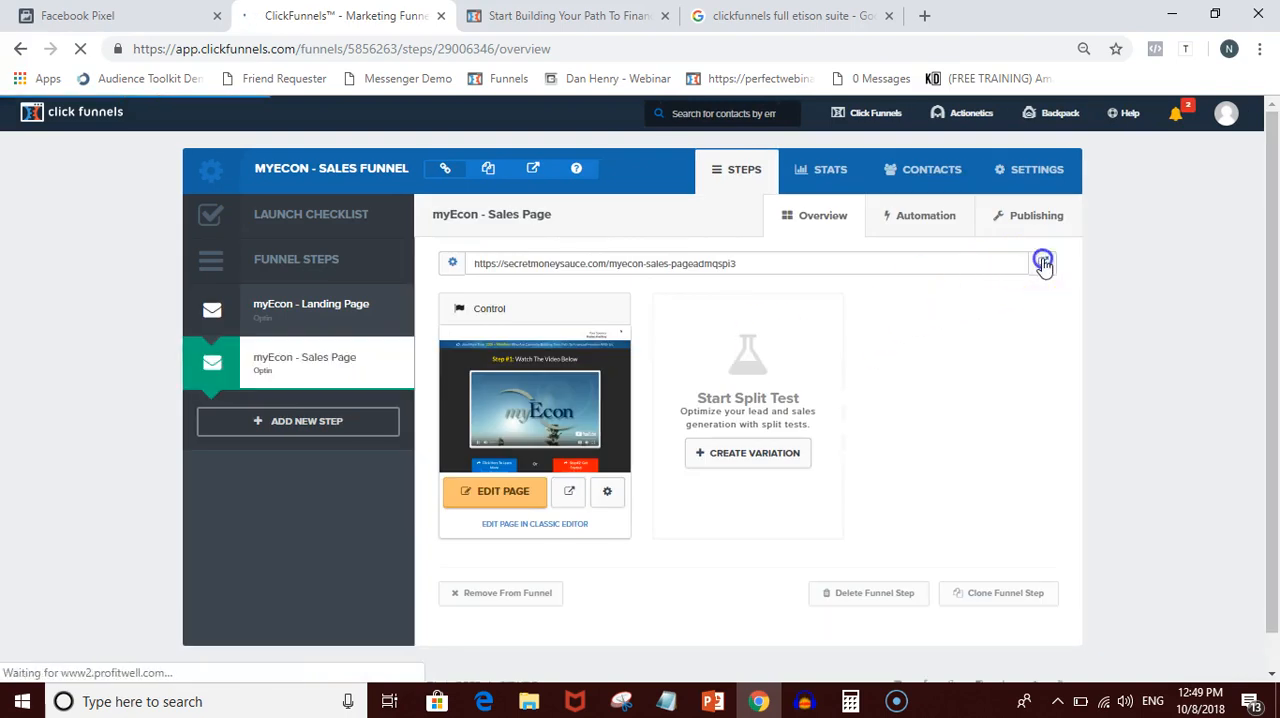
left_click(1043, 262)
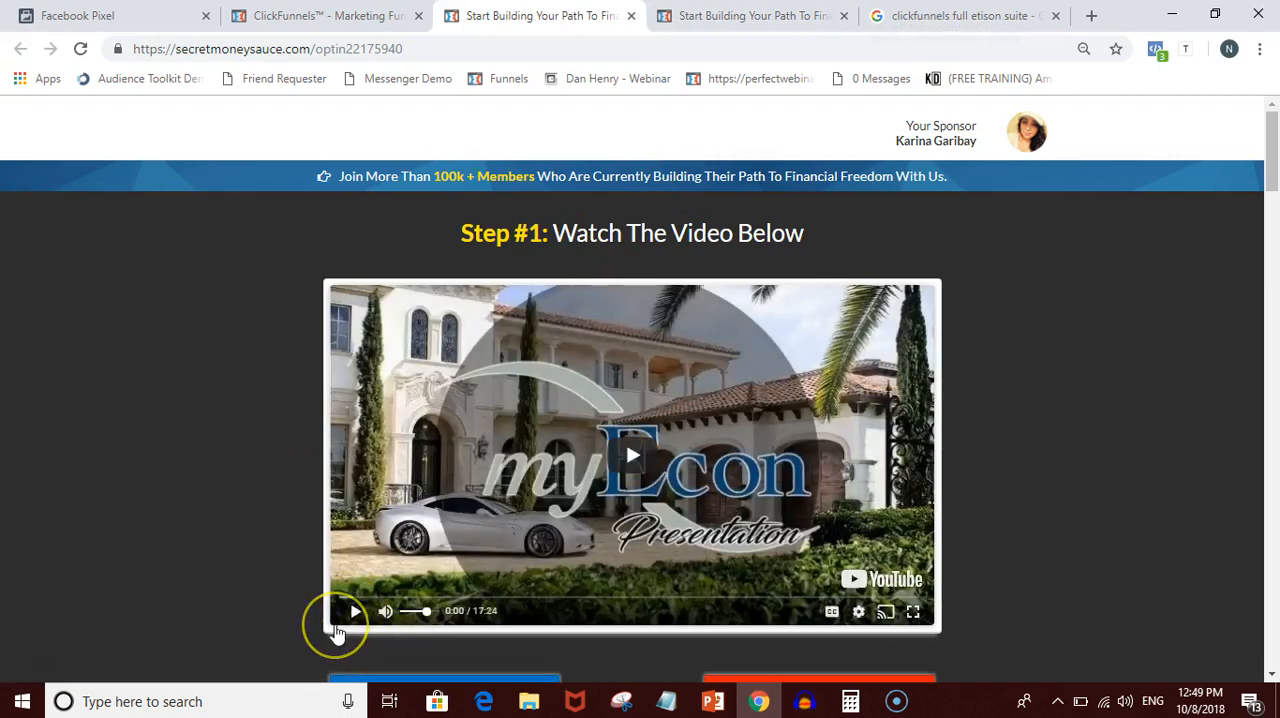
- Close the Google search for clickfunnels full etison suite, keeping both live funnel pages open, and return to ClickFunnels
left_click(320, 15)
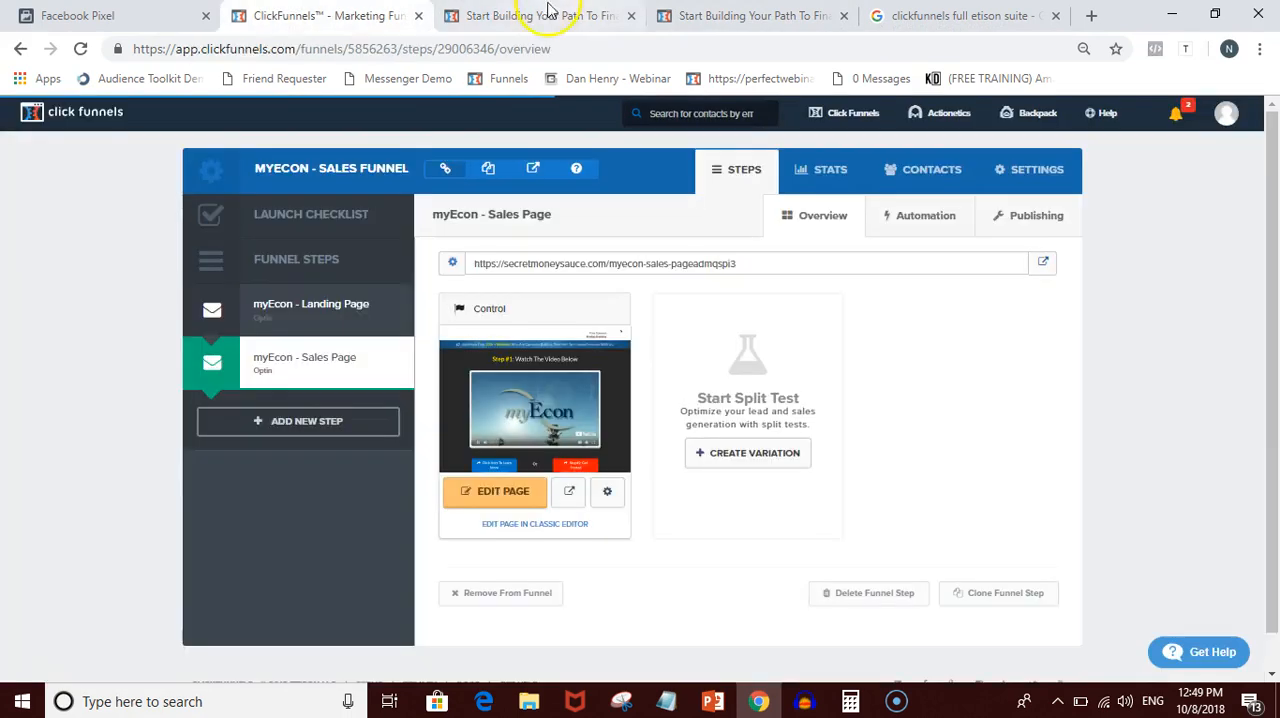
left_click(750, 15)
left_click(960, 15)
left_click(1055, 15)
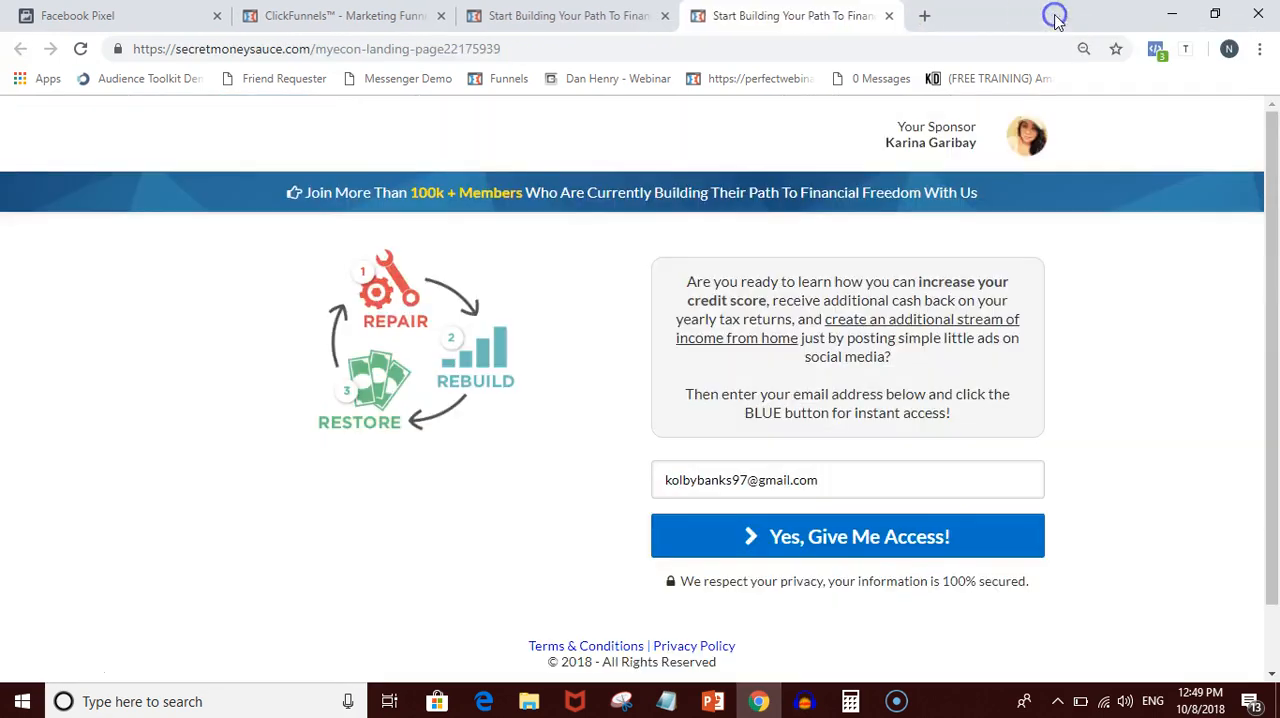
left_click(594, 17)
left_click(284, 12)
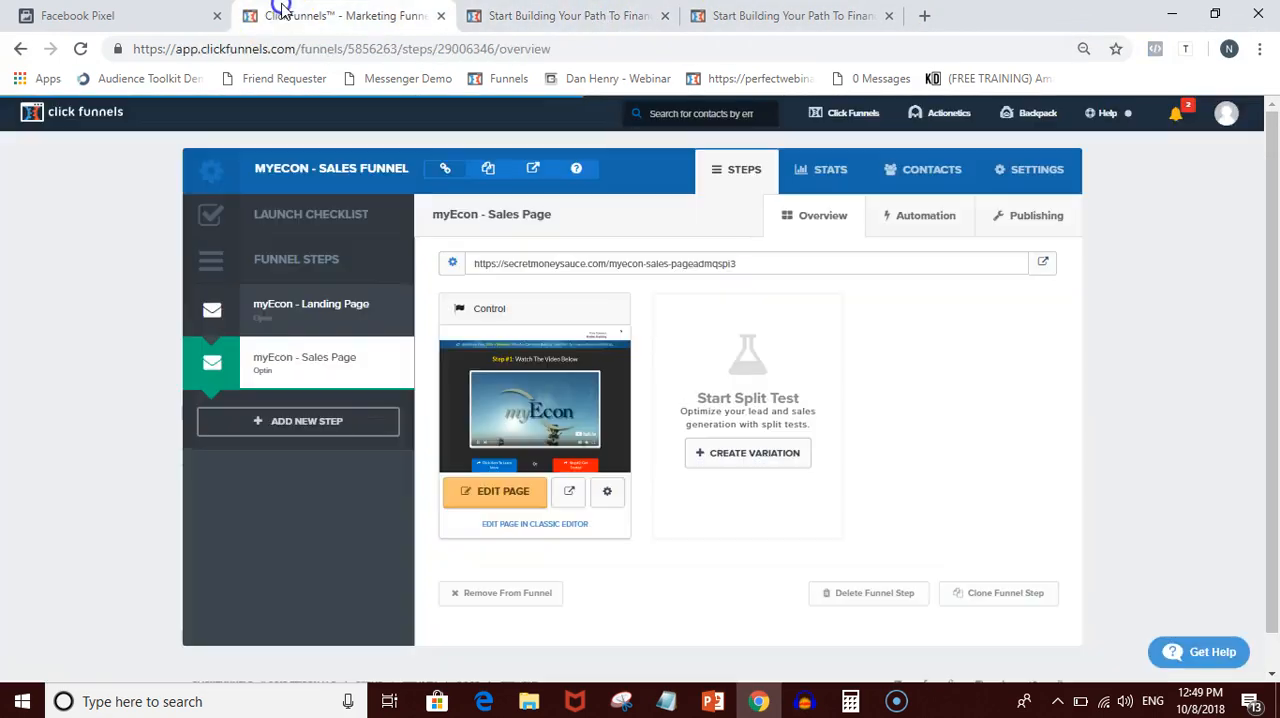
- Look over the Lead event option and both live funnel pages, then clear the e-mail field in the landing page's opt-in form
left_click(100, 15)
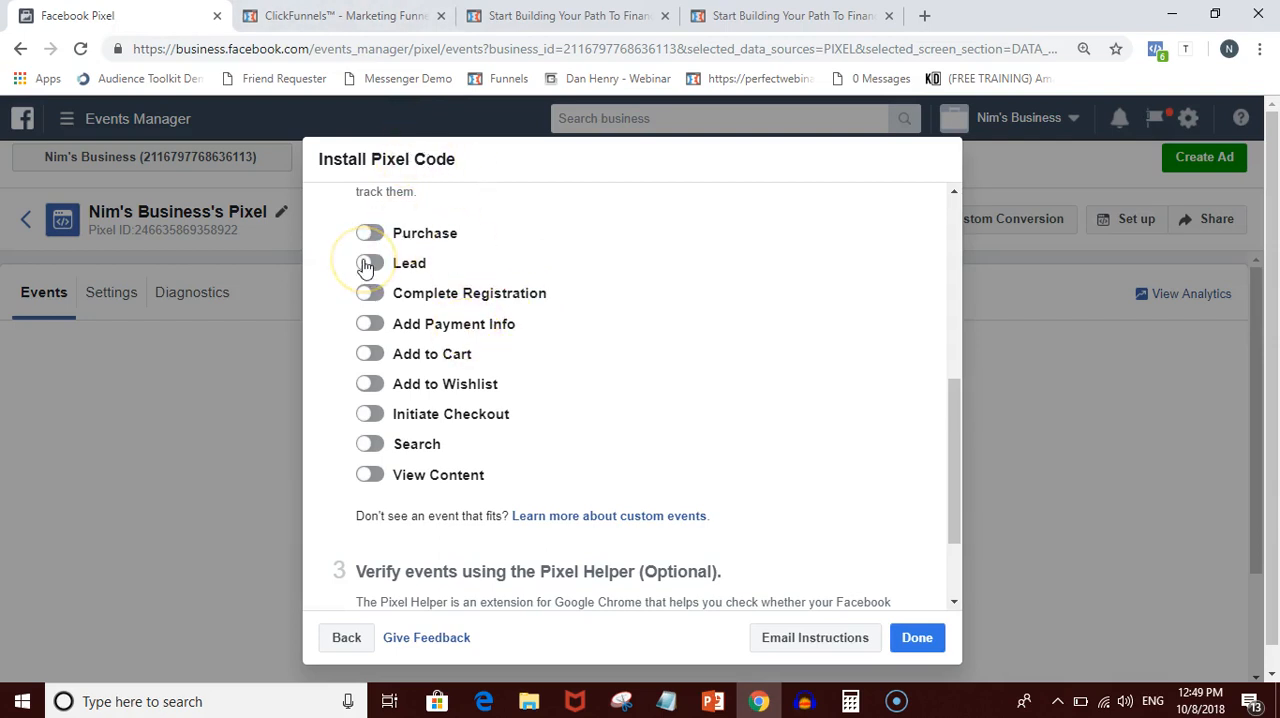
left_click(508, 12)
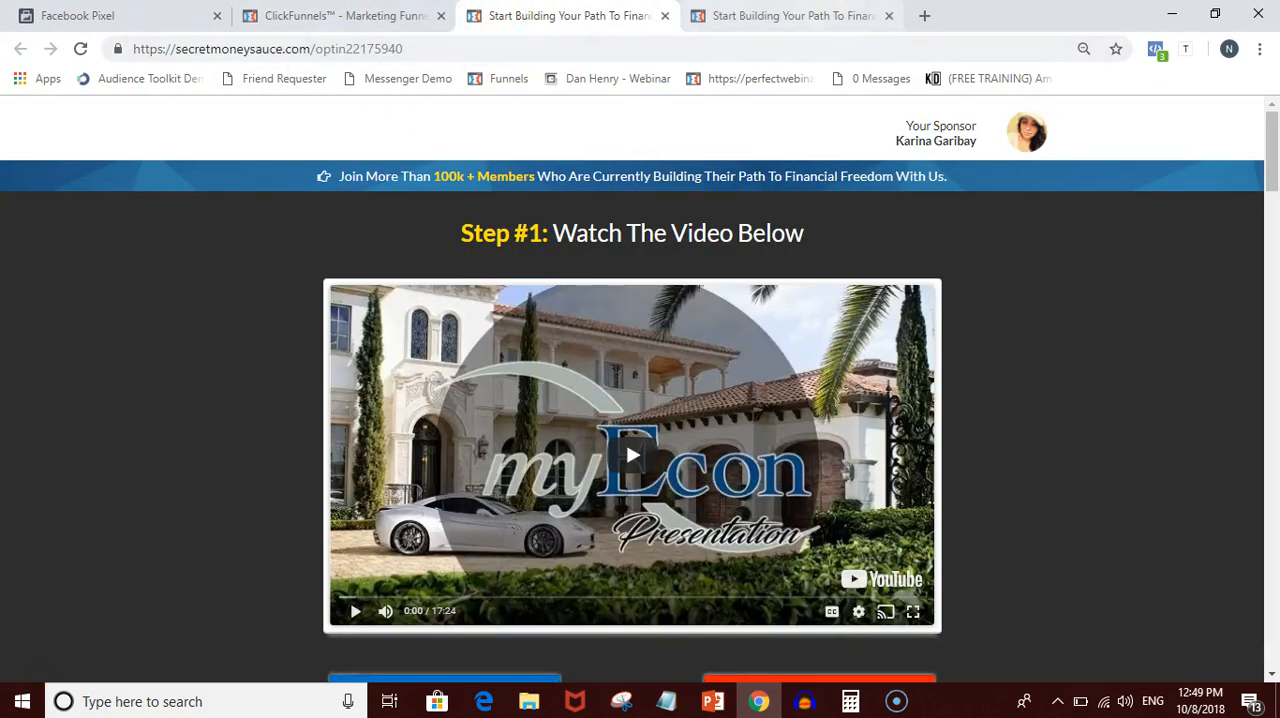
left_click(790, 15)
scroll(476, 478, "down", 1)
scroll(476, 478, "up", 1)
scroll(476, 478, "down", 2)
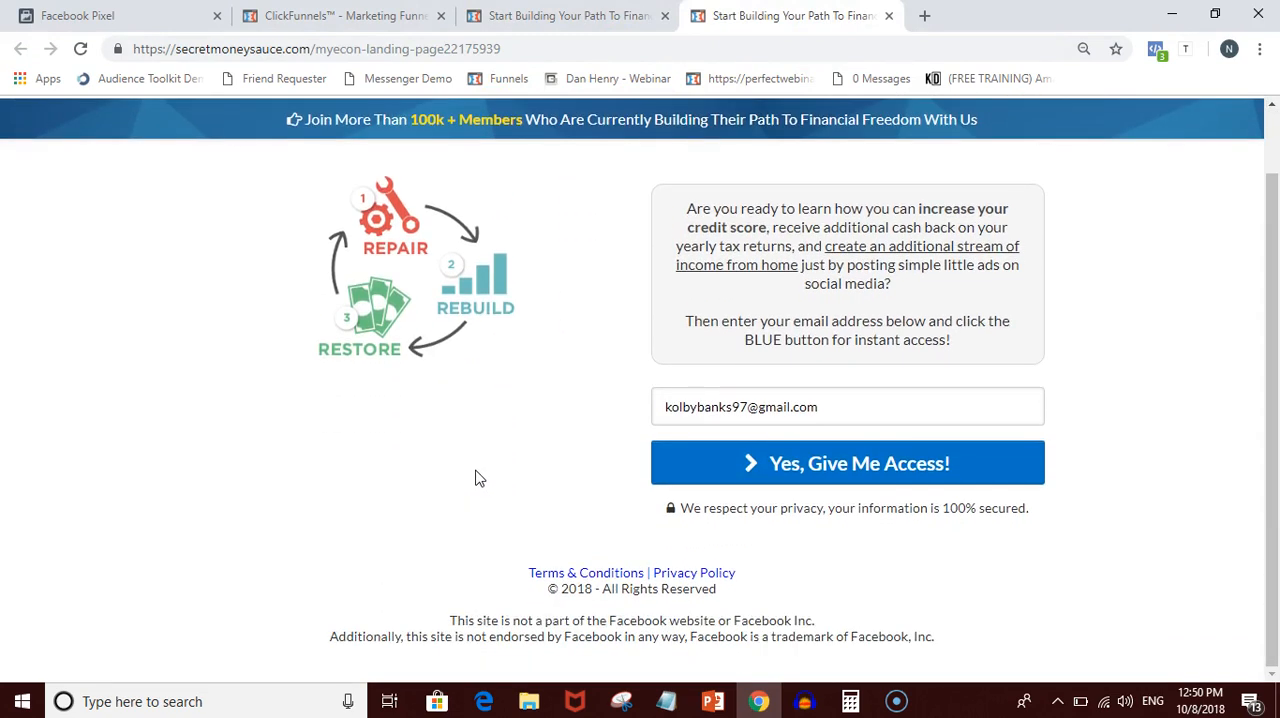
scroll(476, 478, "up", 2)
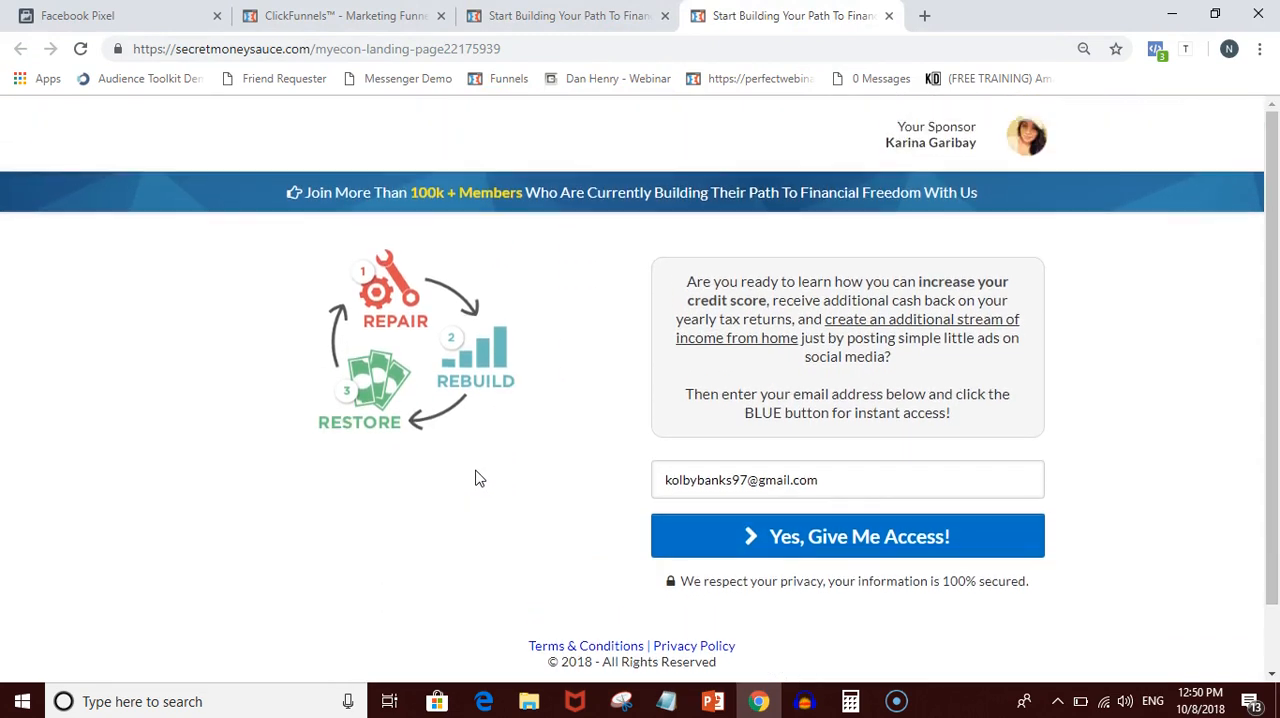
triple_click(770, 481)
key("BackSpace")
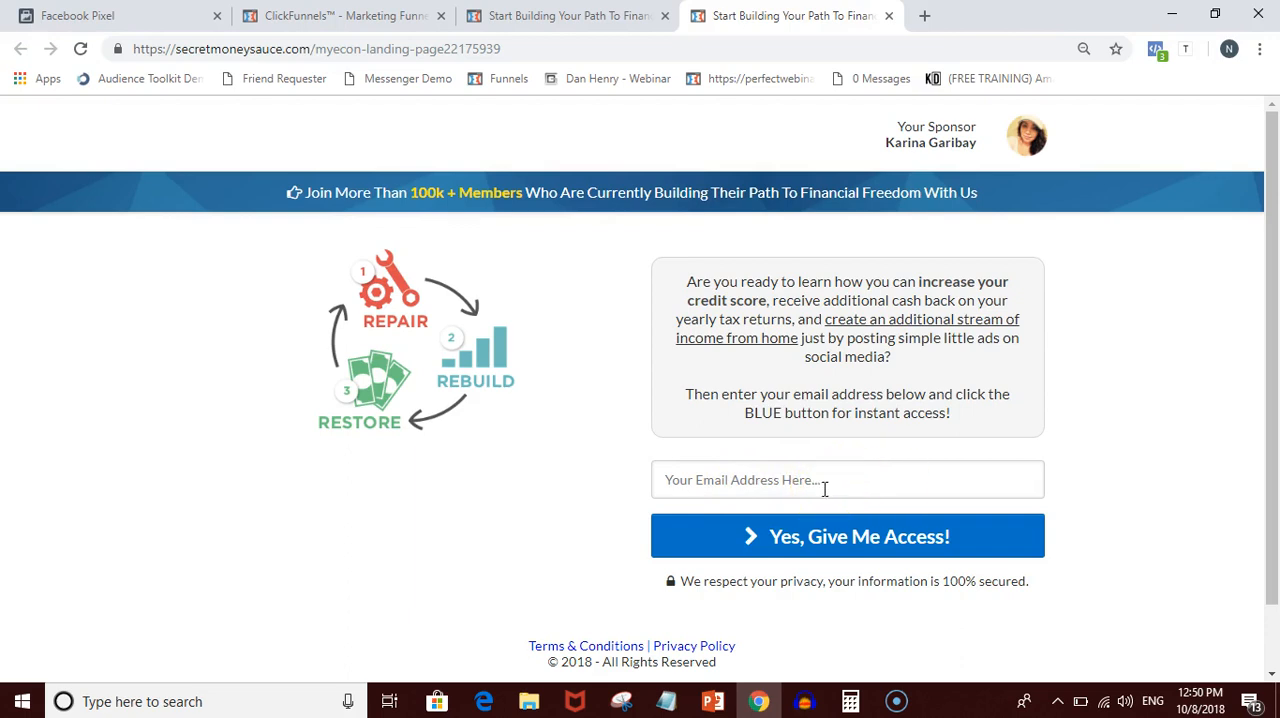
- Turn on the Lead event in Events Manager and review its Track Event on Page Load code and placement instructions
left_click(345, 16)
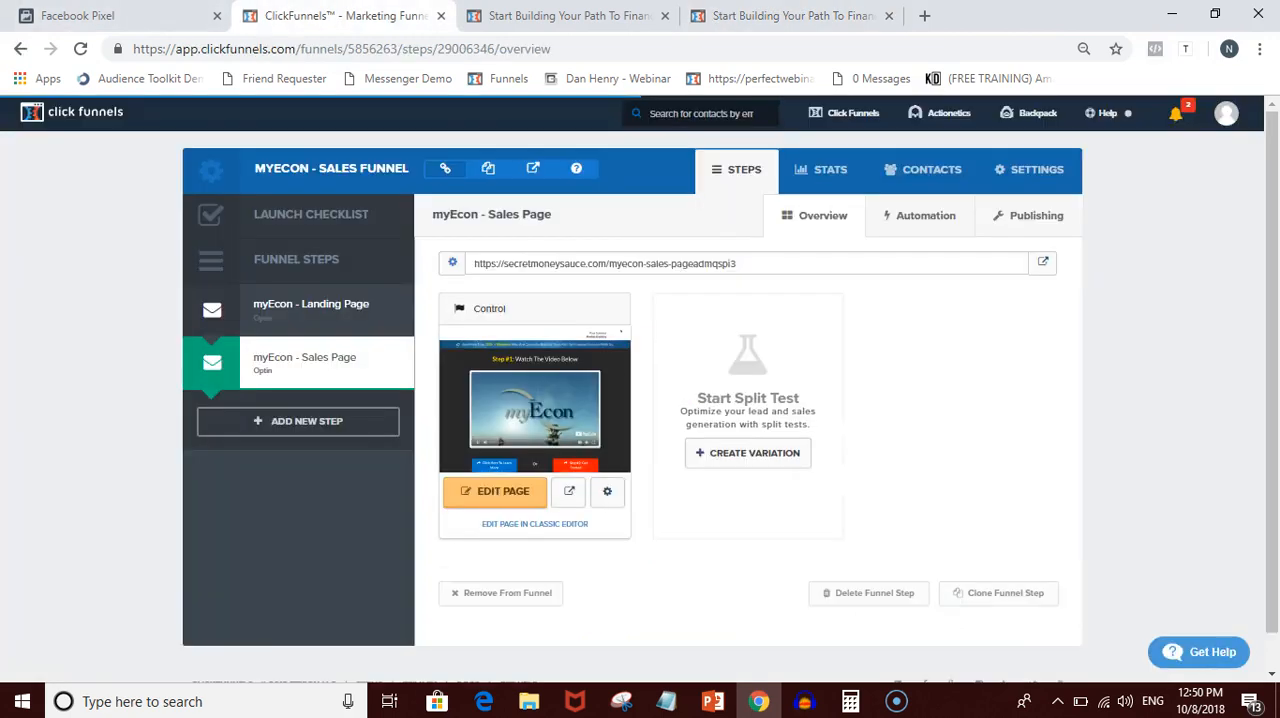
left_click(130, 16)
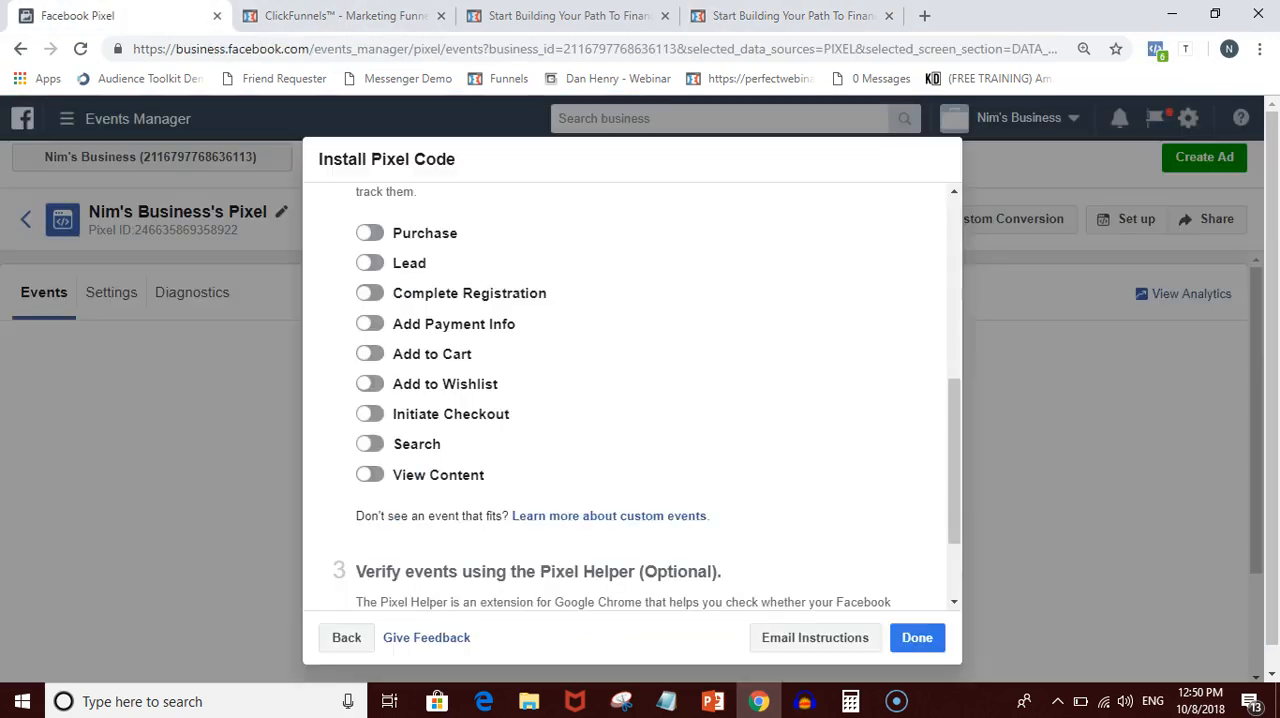
left_click(372, 264)
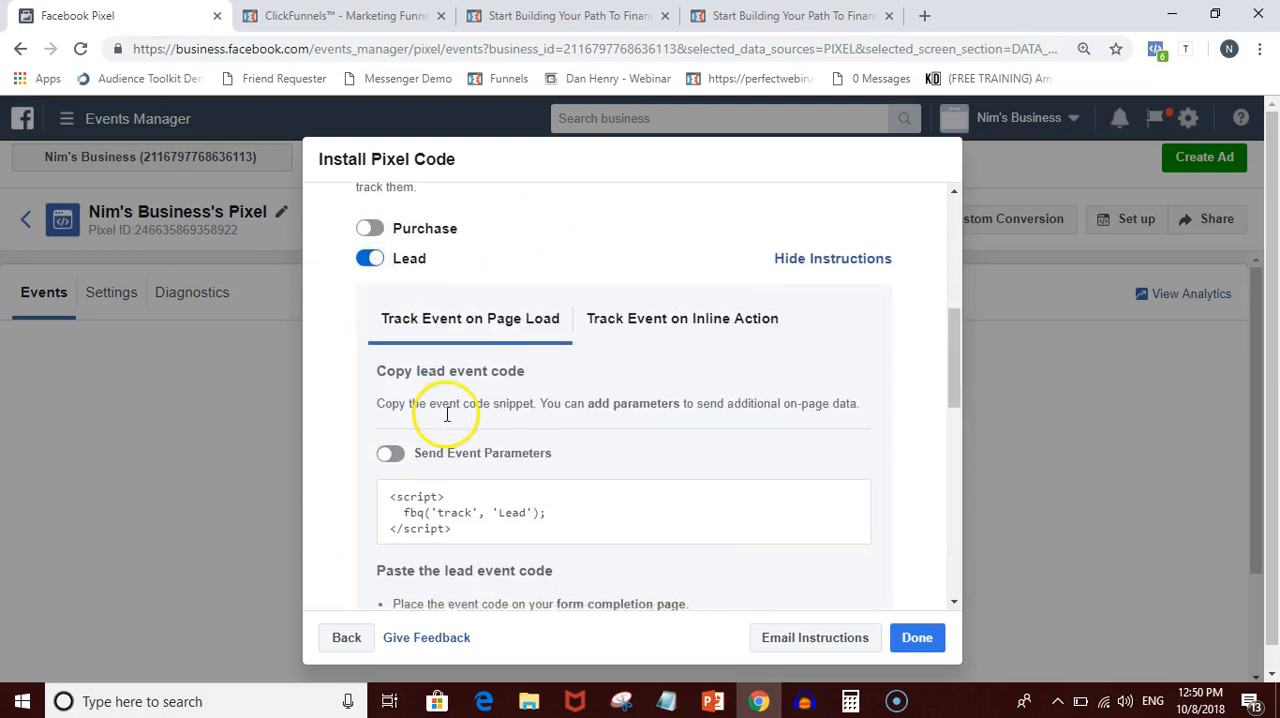
scroll(440, 412, "down", 1)
mouse_move(365, 425)
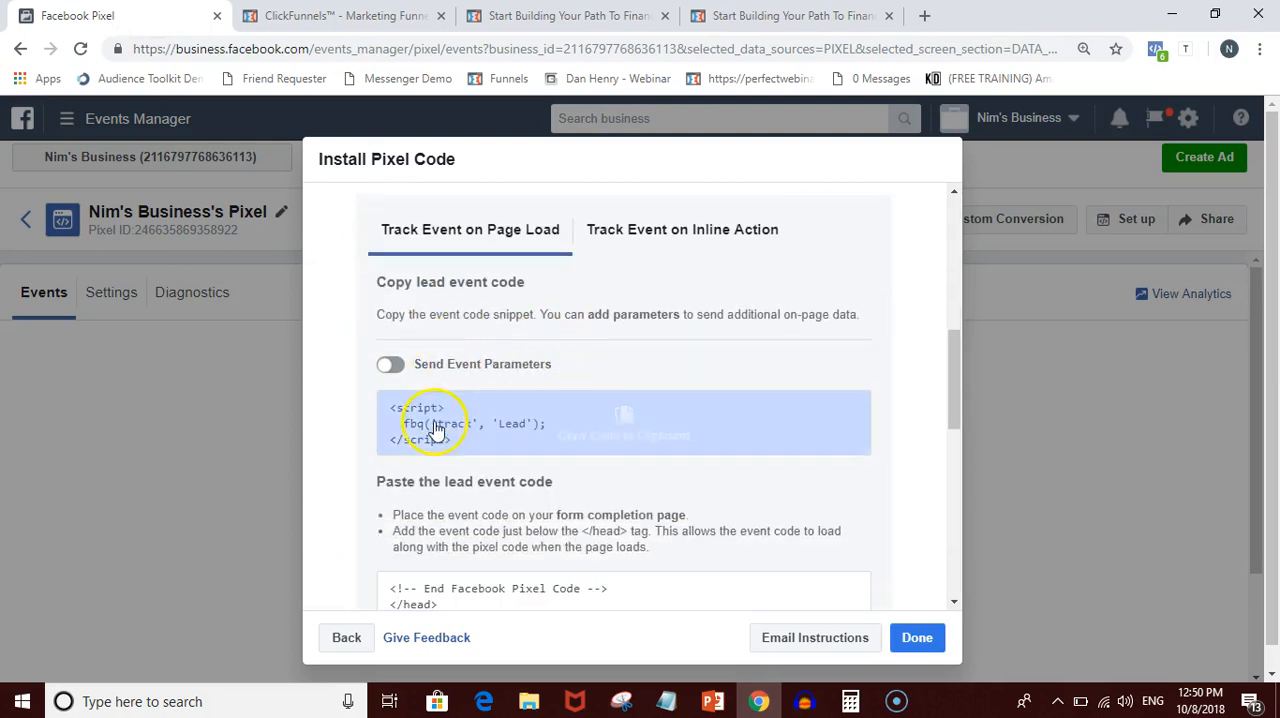
scroll(450, 510, "down", 1)
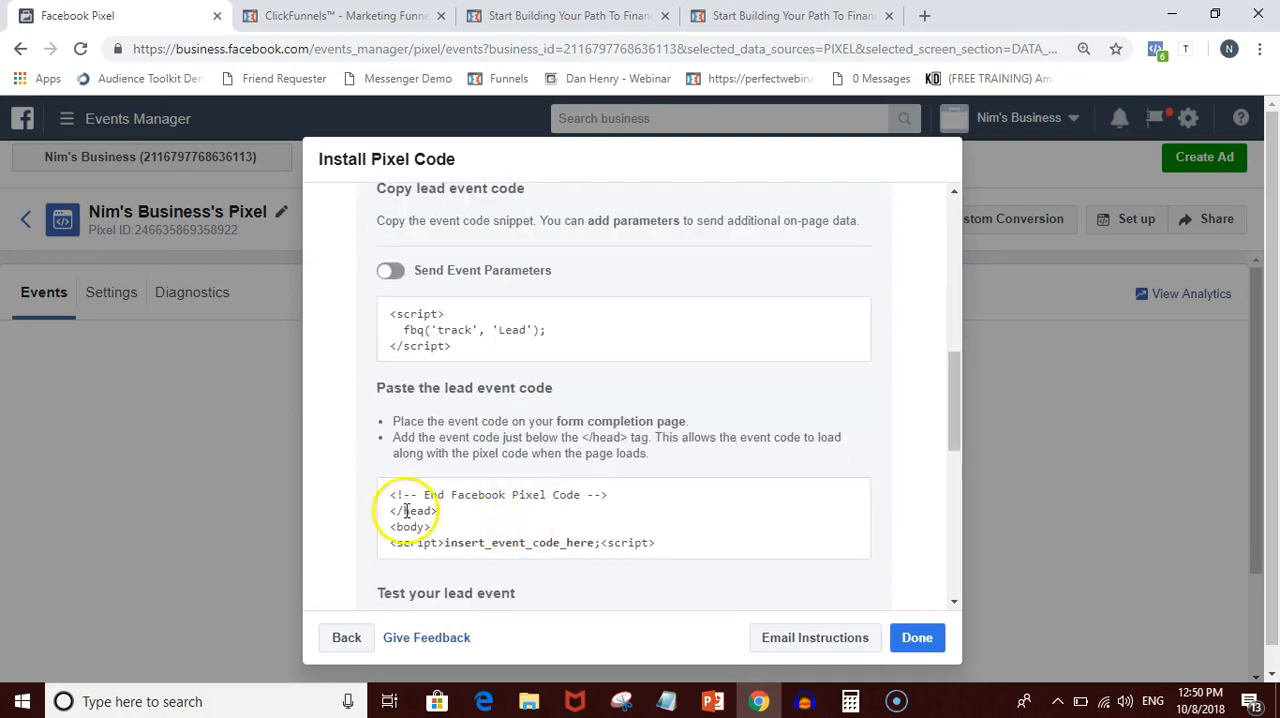
scroll(488, 500, "up", 1)
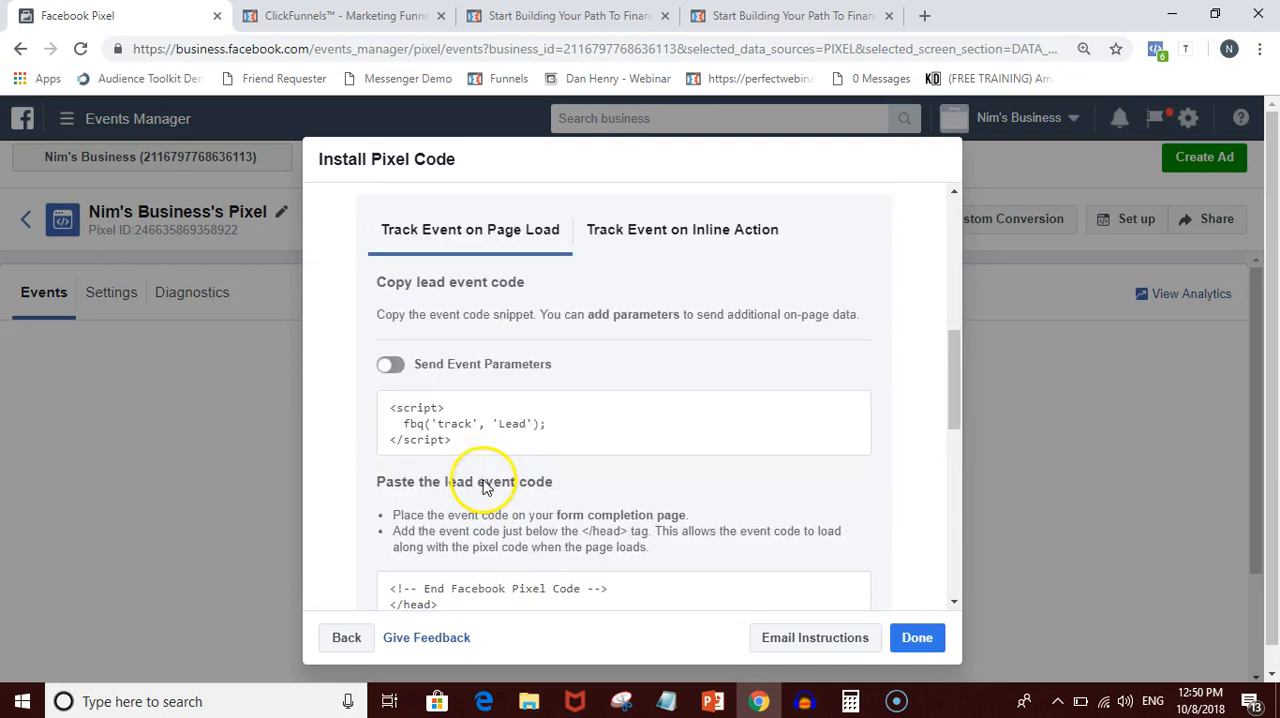
- Copy the Lead event code in Events Manager, then open the myEcon landing page for editing in ClickFunnels
left_click(455, 432)
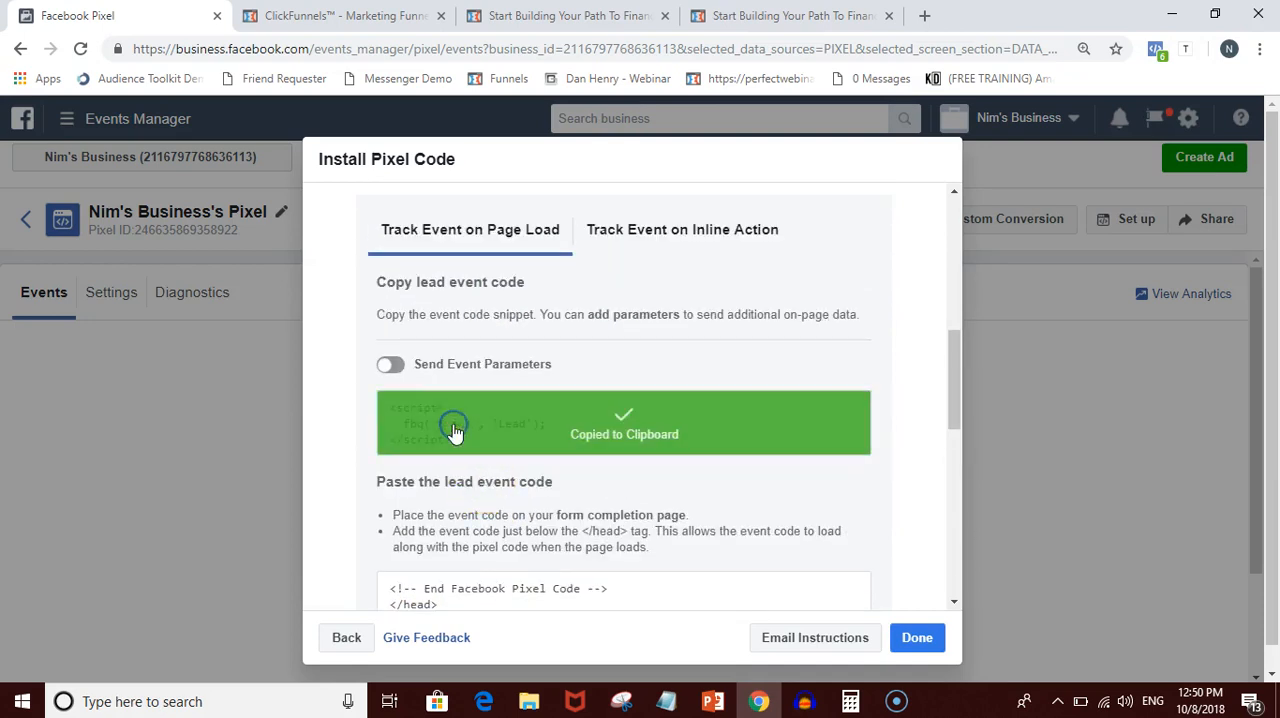
left_click(300, 15)
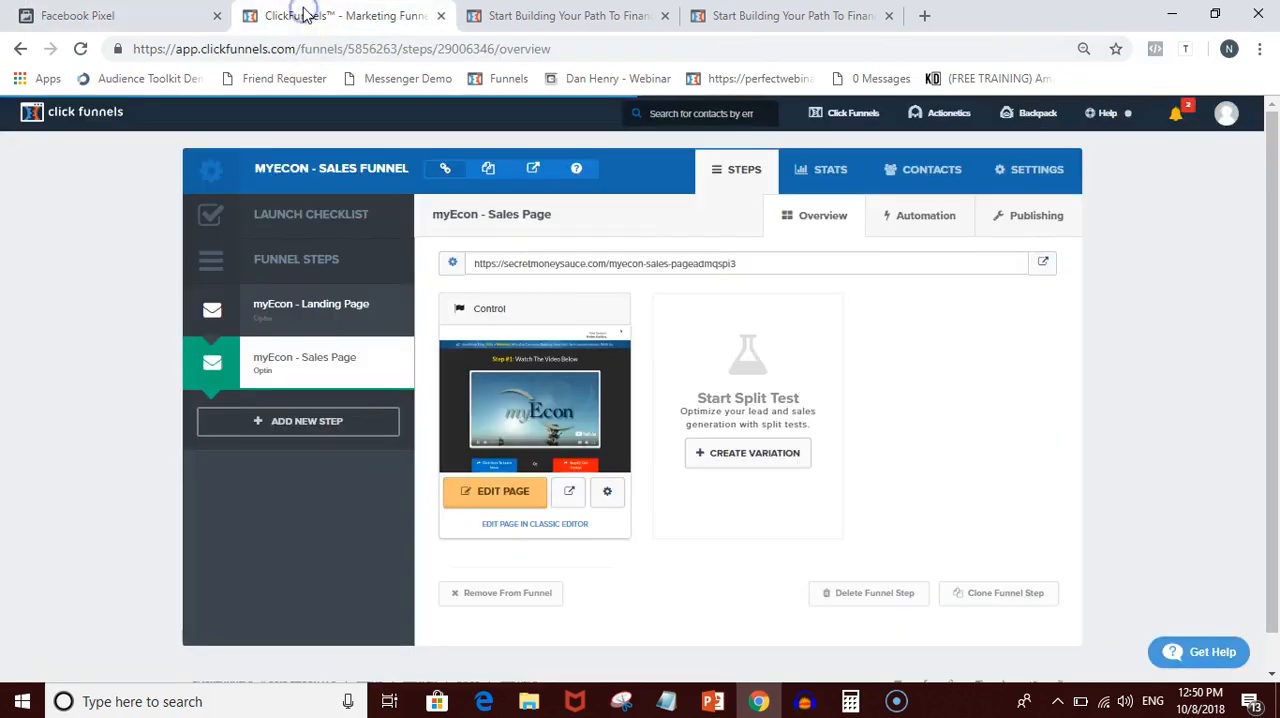
left_click(301, 292)
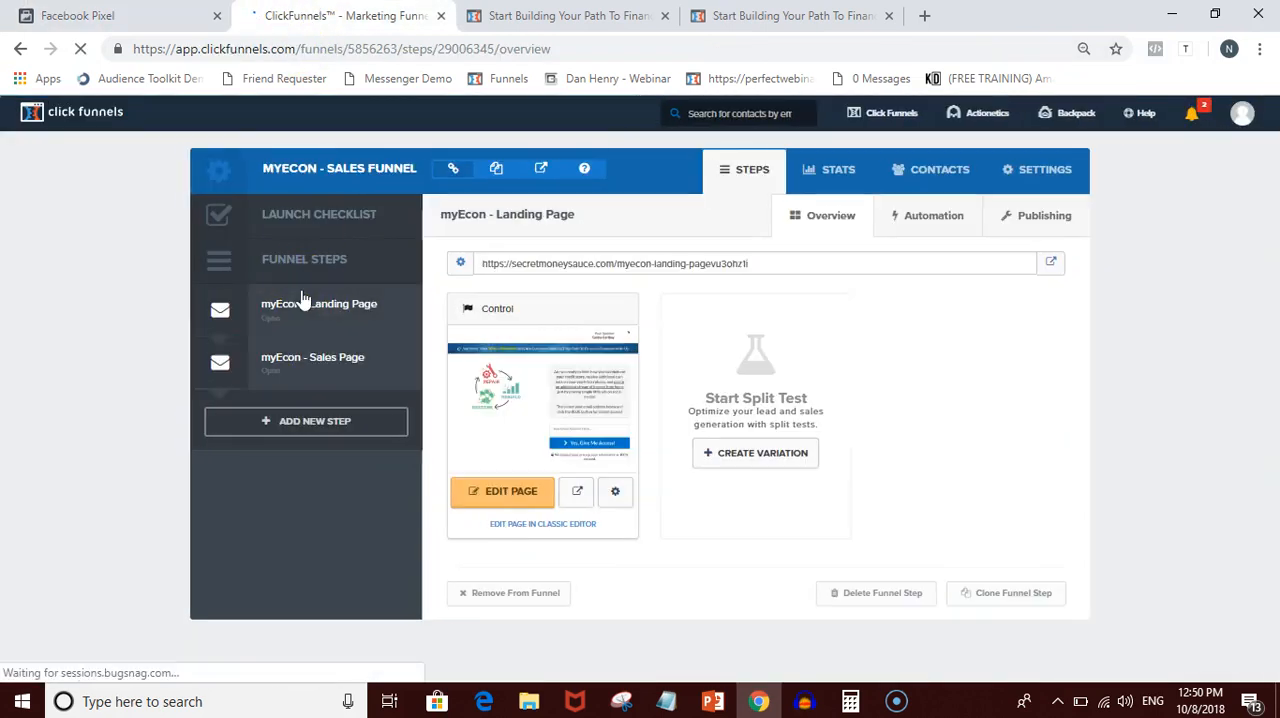
left_click(310, 305)
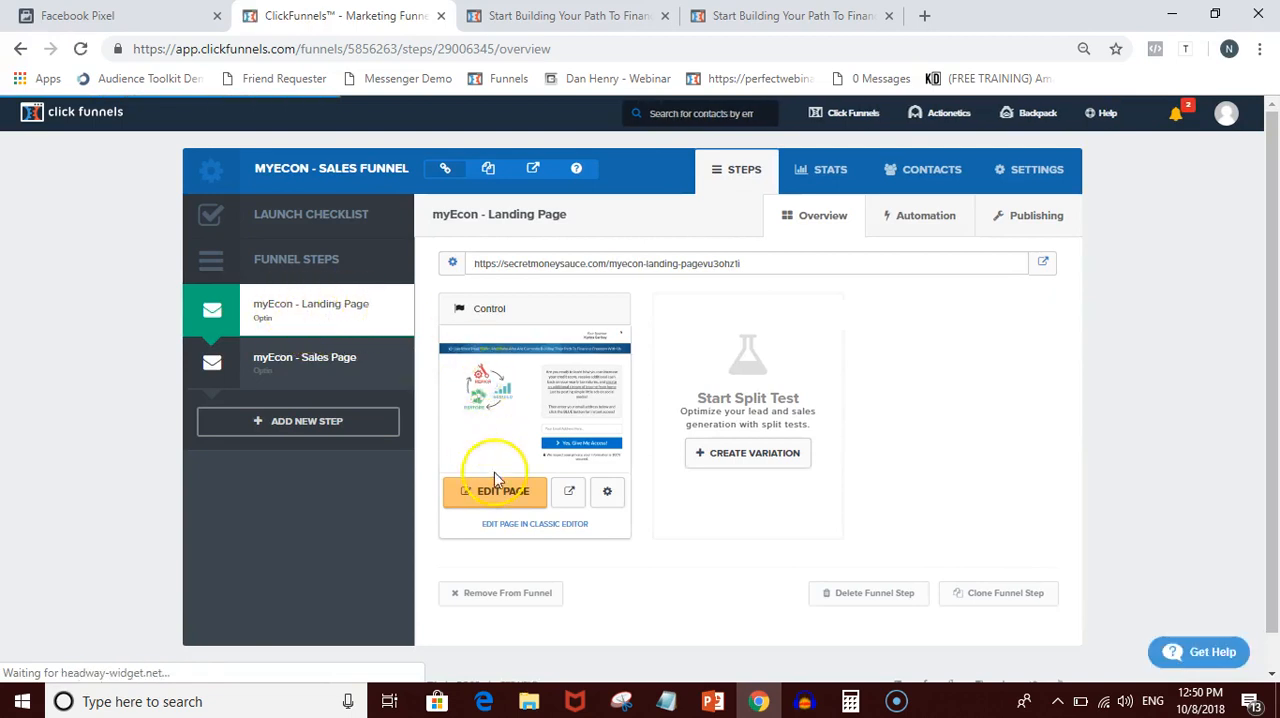
left_click(495, 490)
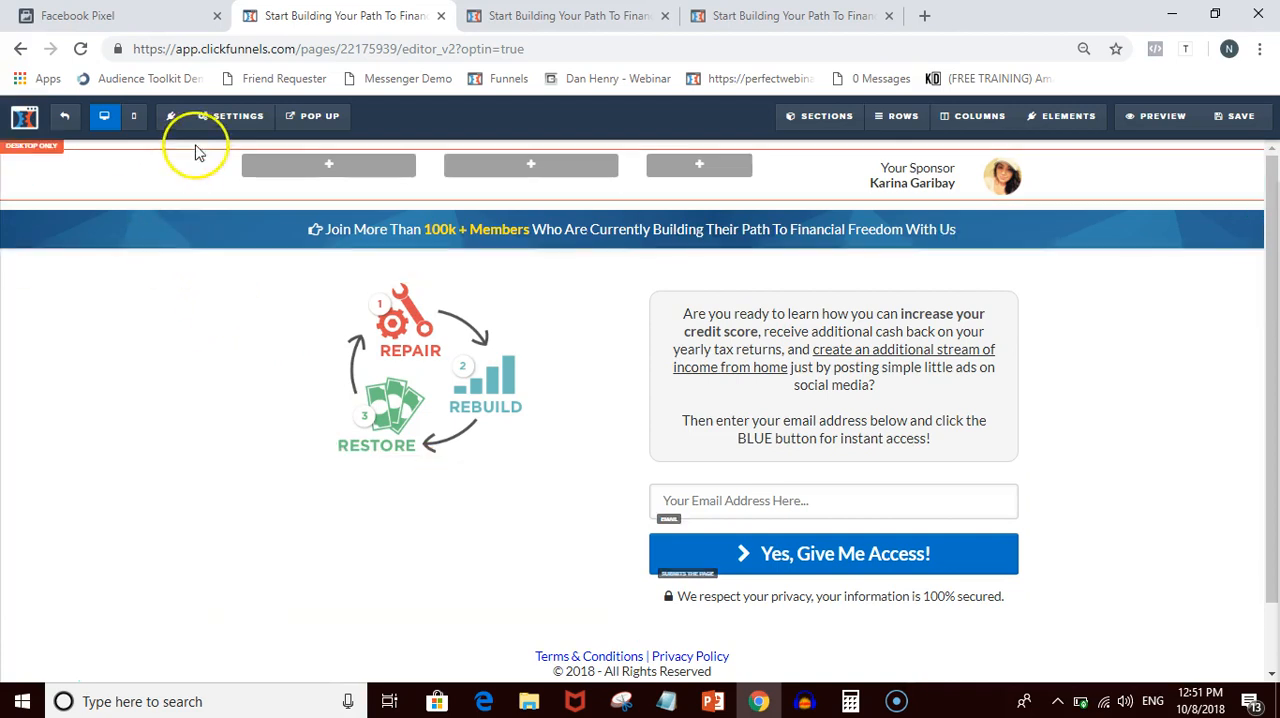
- Replace the landing page's header tracking code with the copied Lead event script, then save and leave the page editor
left_click(225, 118)
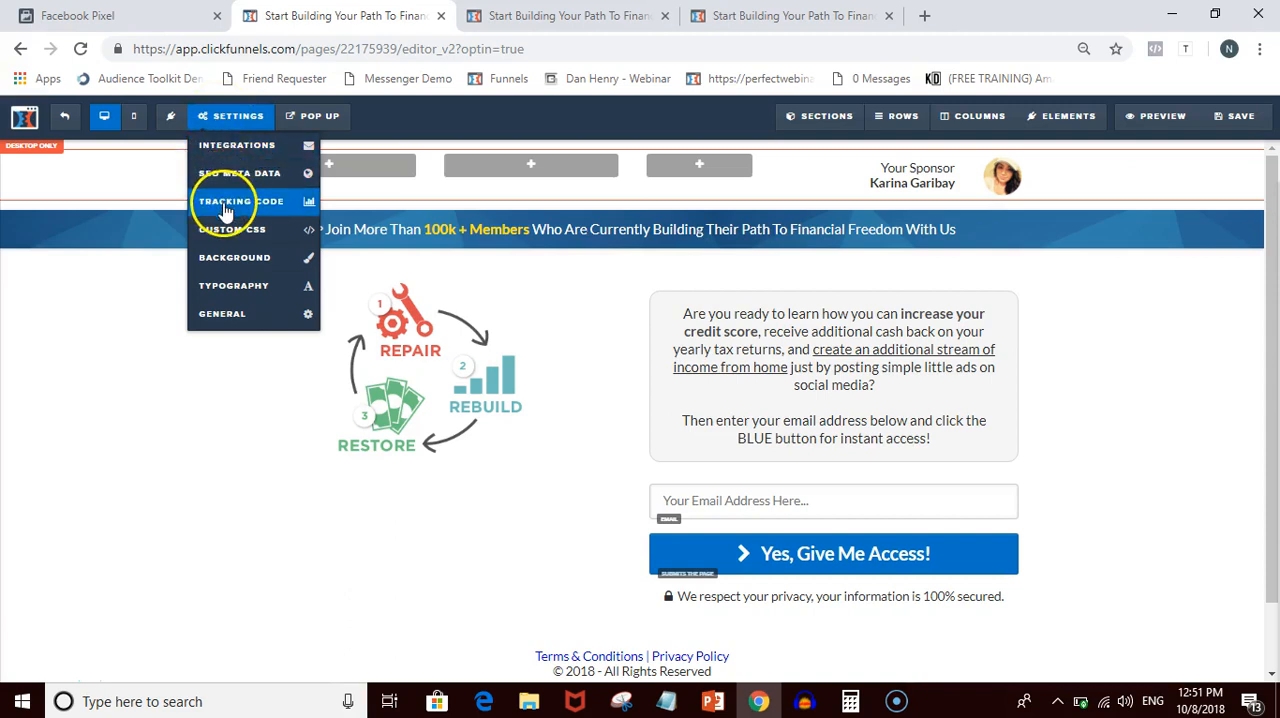
left_click(225, 203)
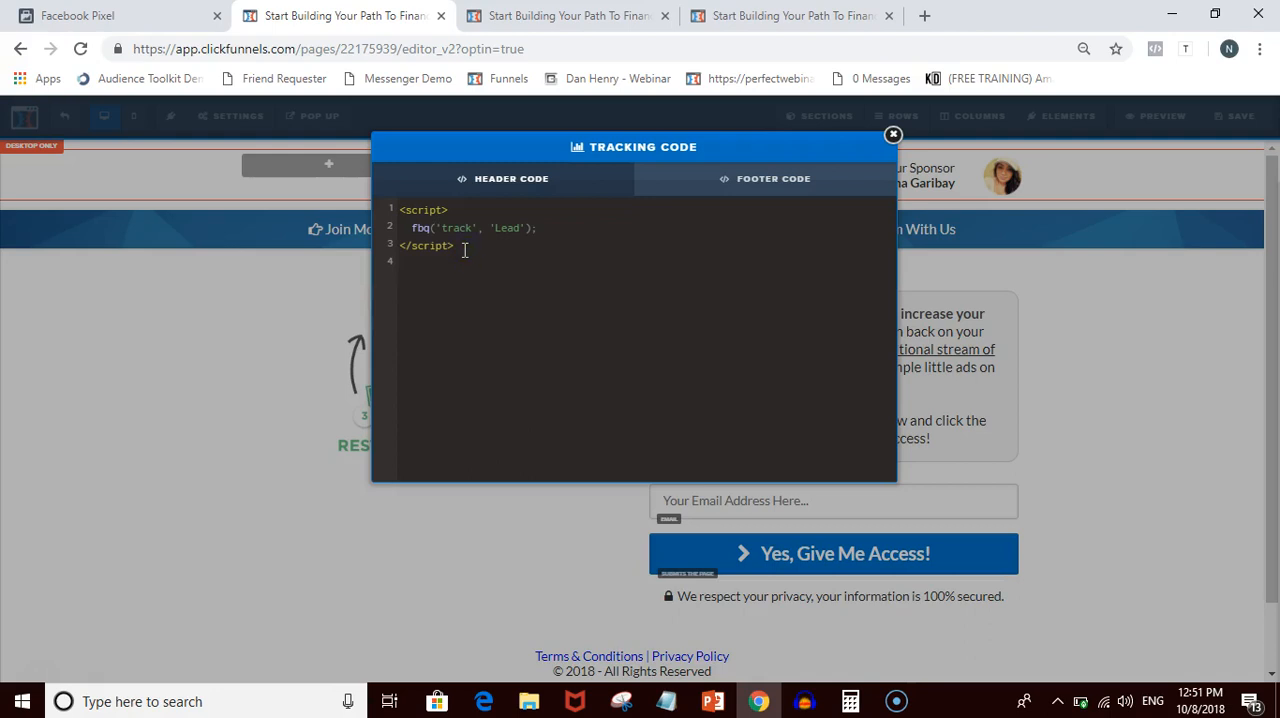
left_click_drag(455, 250, 401, 210)
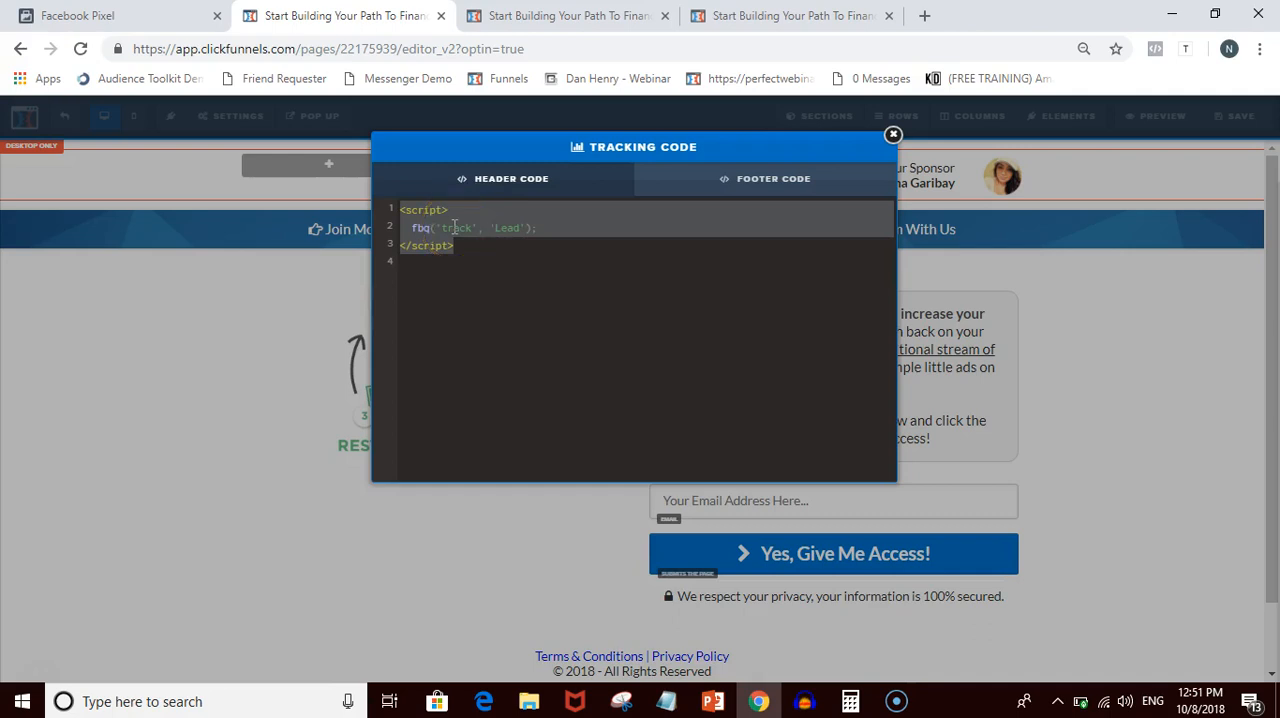
key("BackSpace")
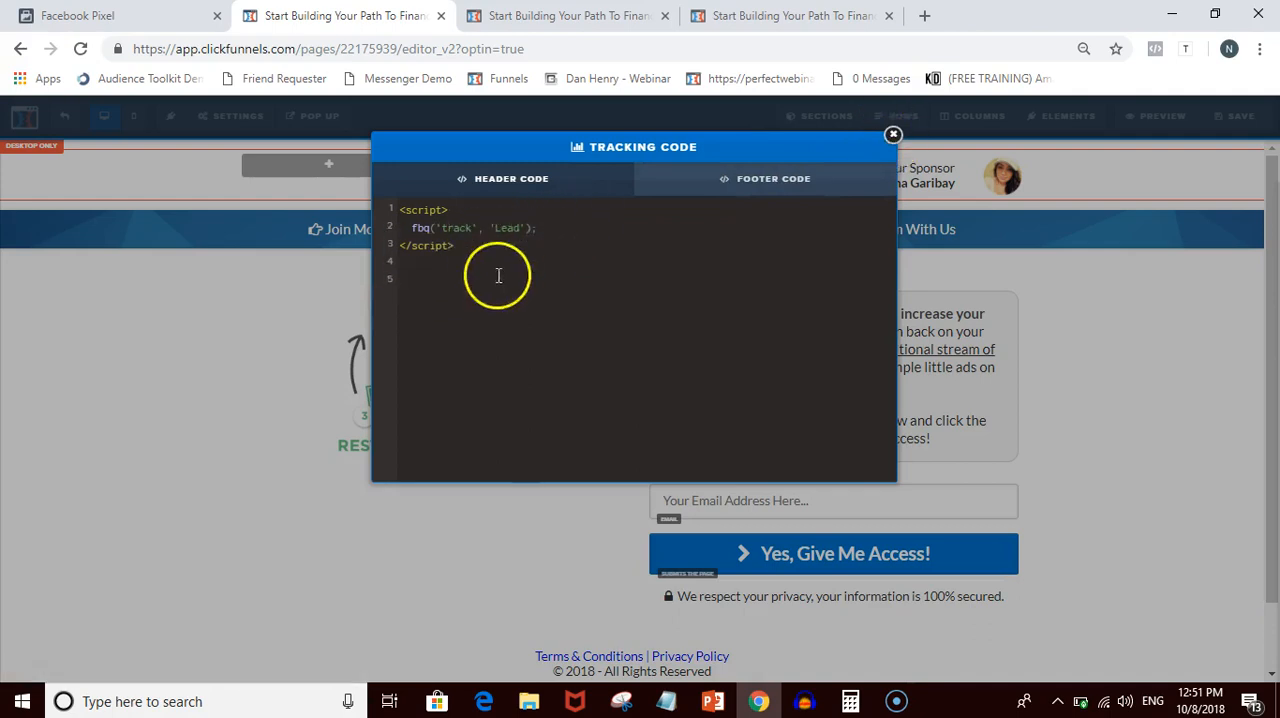
left_click(893, 135)
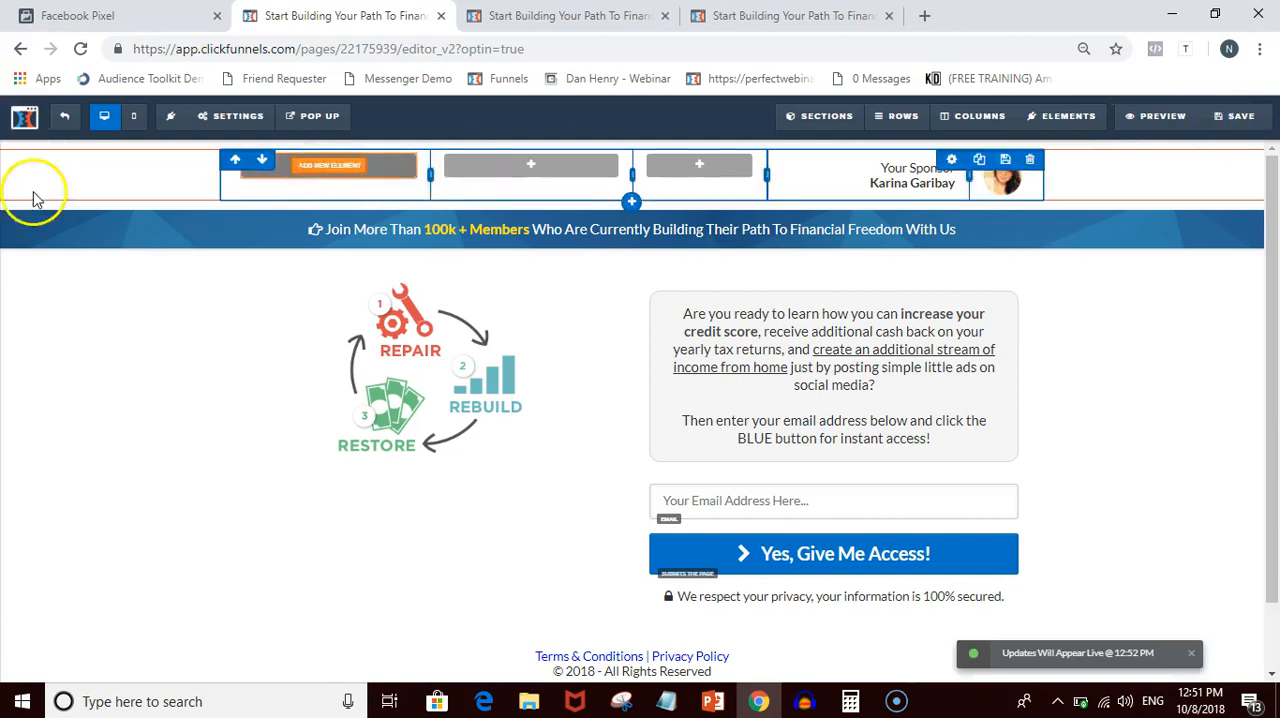
left_click(26, 118)
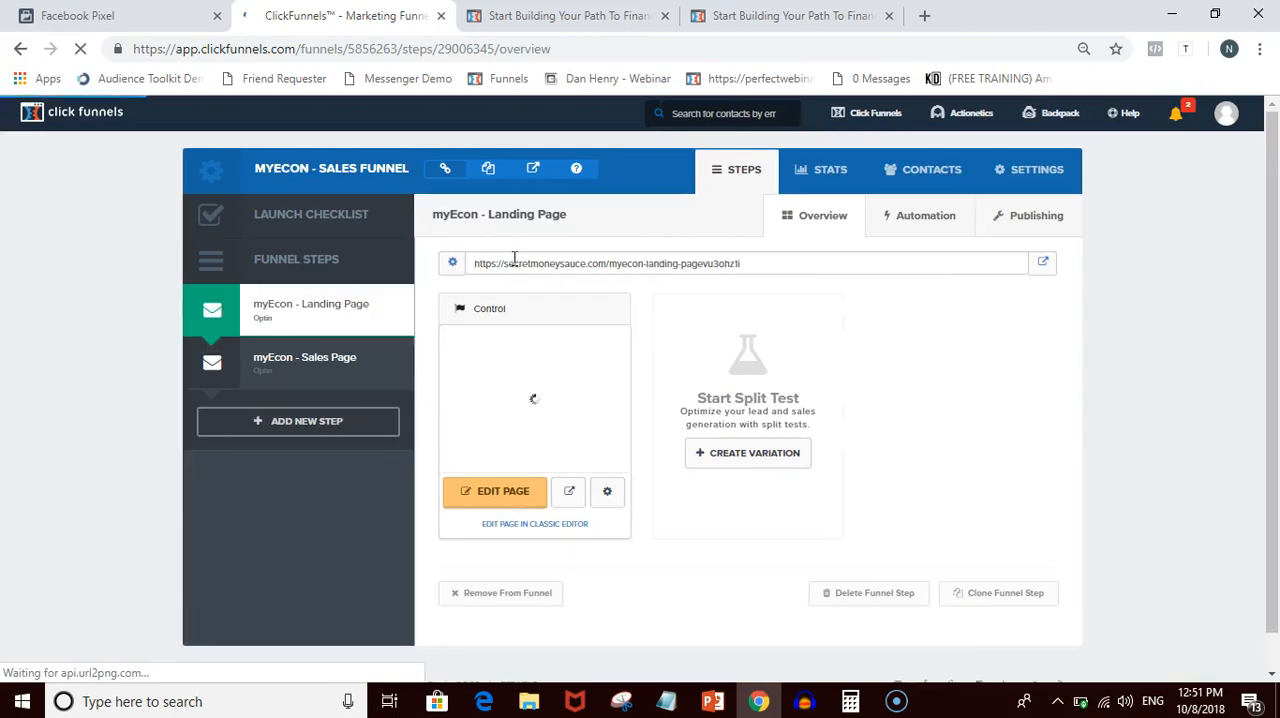
- Select the myEcon sales page funnel step and look through the whole live sales page, including its get-started sections
left_click(272, 368)
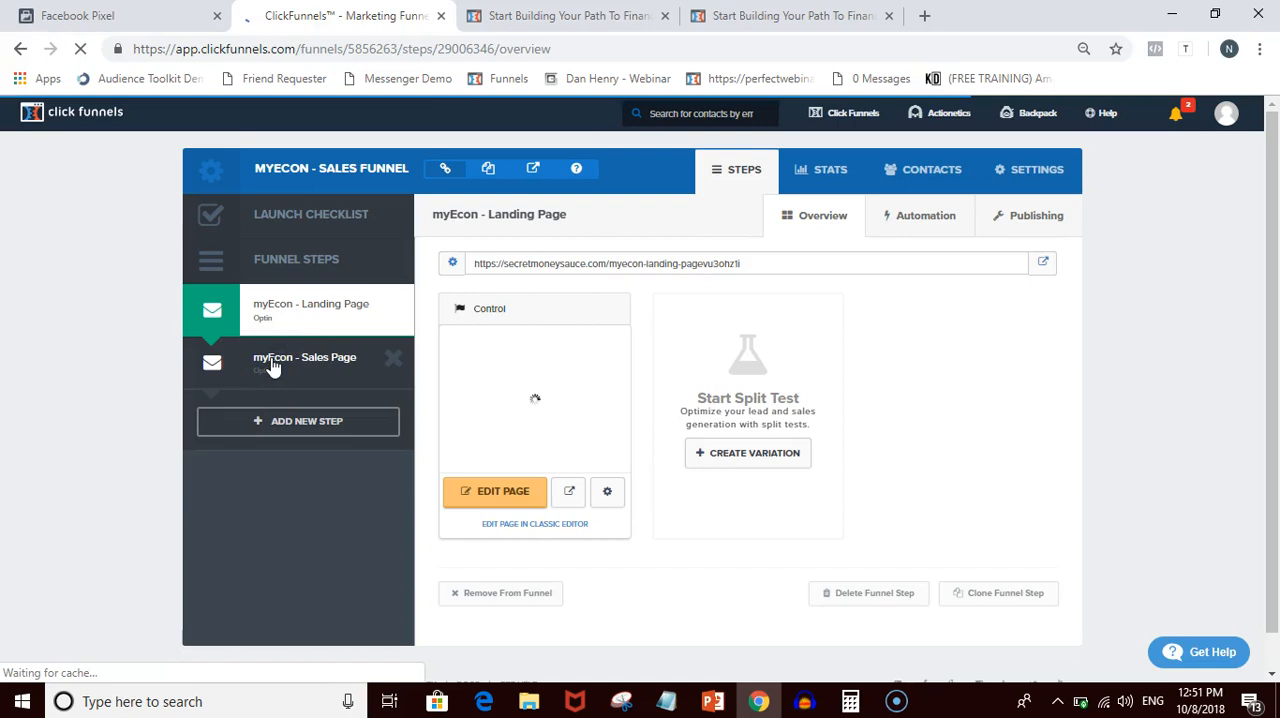
left_click(285, 362)
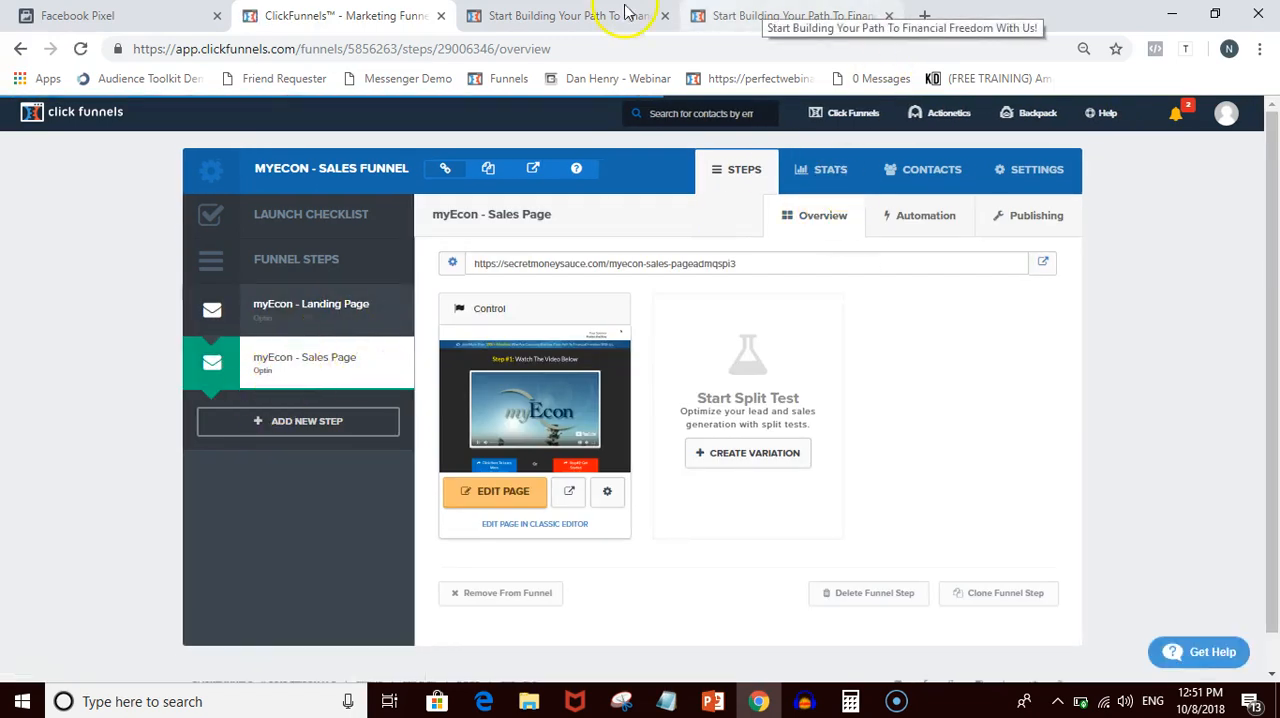
left_click(780, 15)
left_click_drag(565, 15, 865, 17)
scroll(958, 285, "down", 2)
scroll(956, 277, "up", 2)
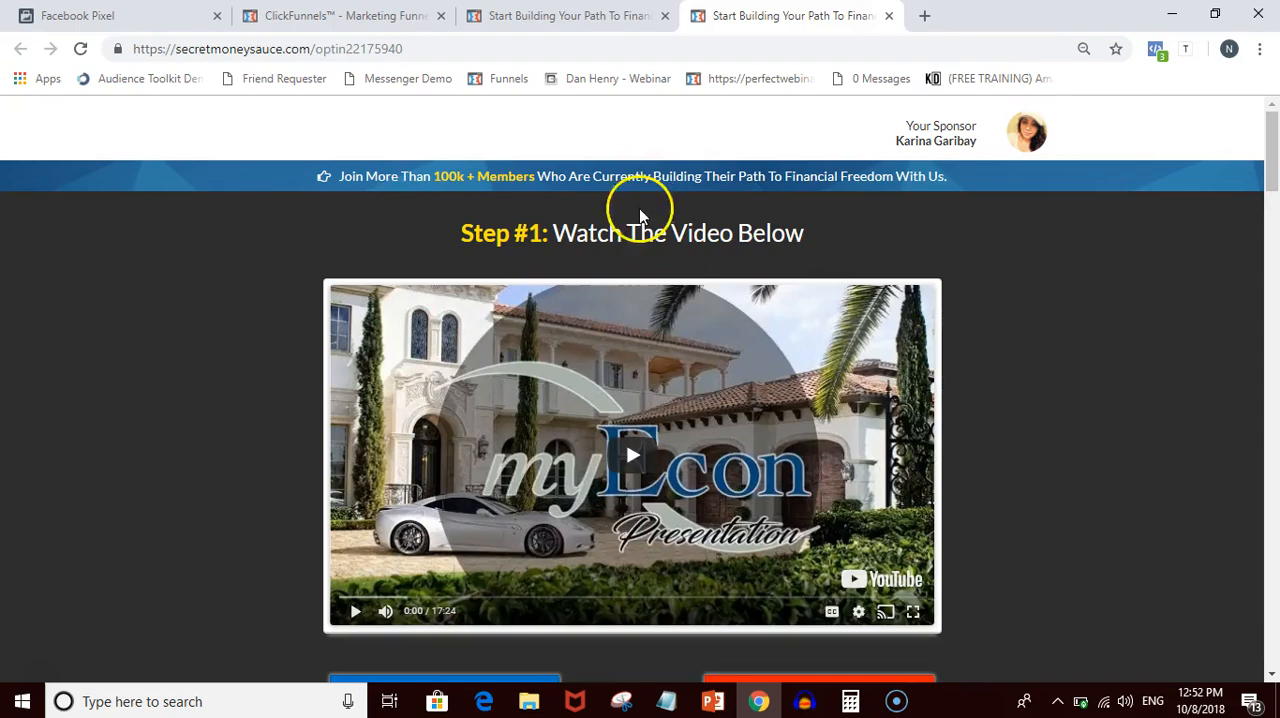
scroll(980, 294, "down", 3)
scroll(980, 300, "down", 3)
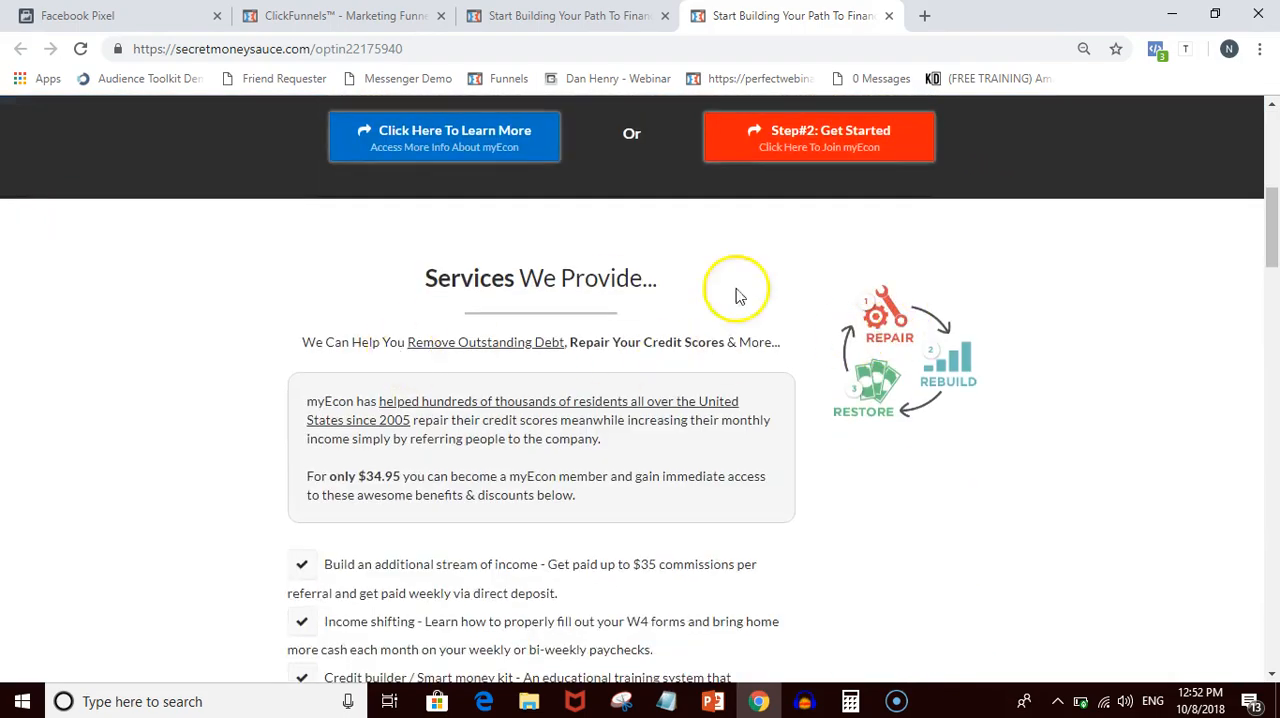
scroll(737, 291, "down", 2)
scroll(600, 325, "down", 9)
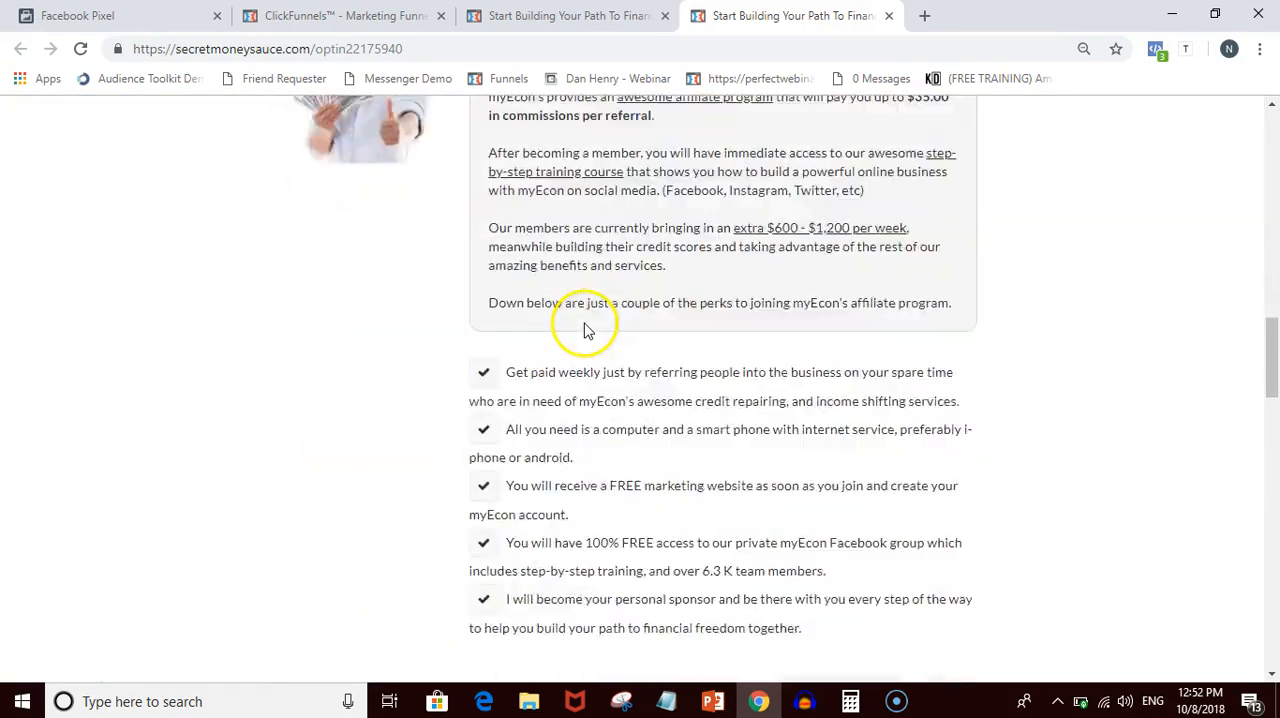
scroll(573, 314, "down", 3)
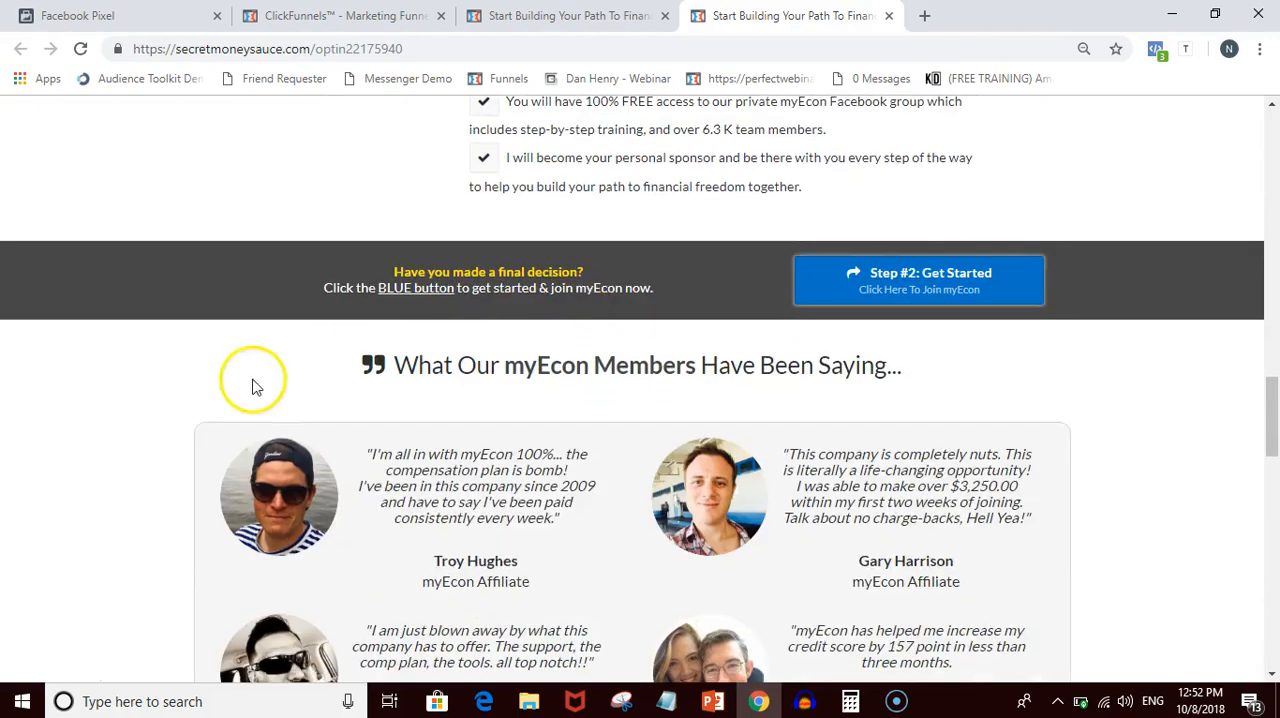
scroll(601, 468, "down", 10)
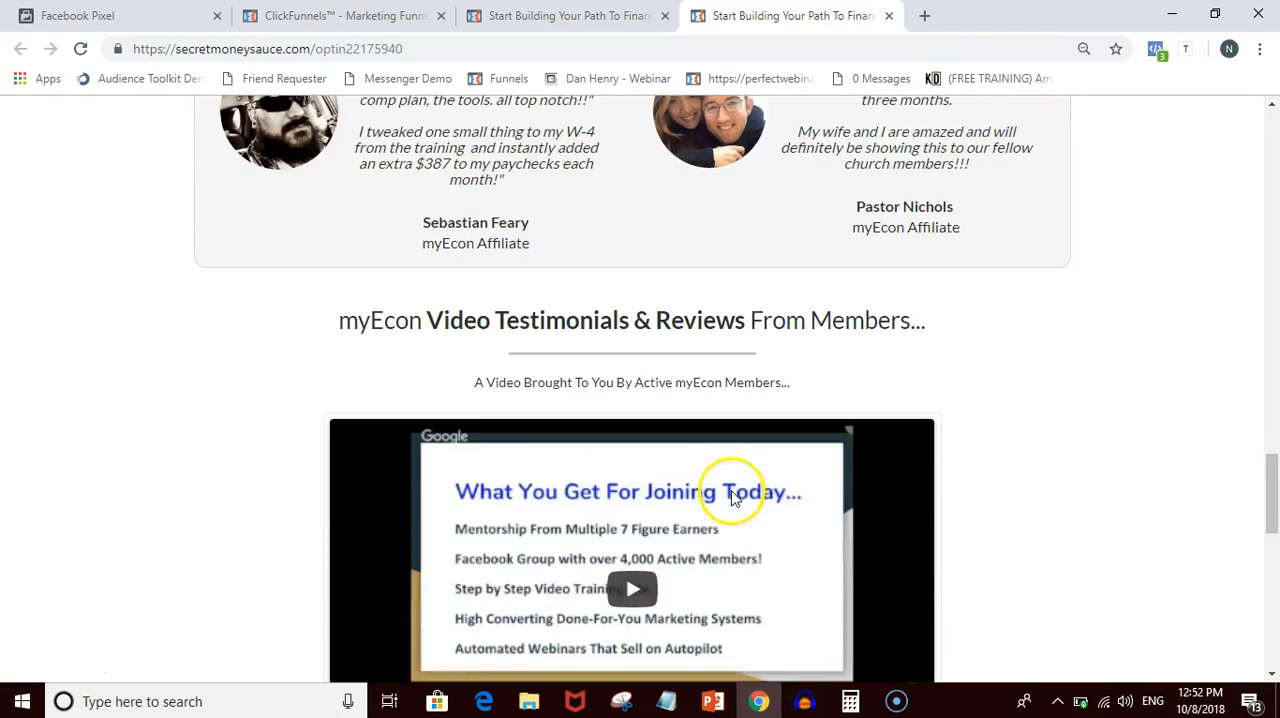
scroll(723, 480, "down", 7)
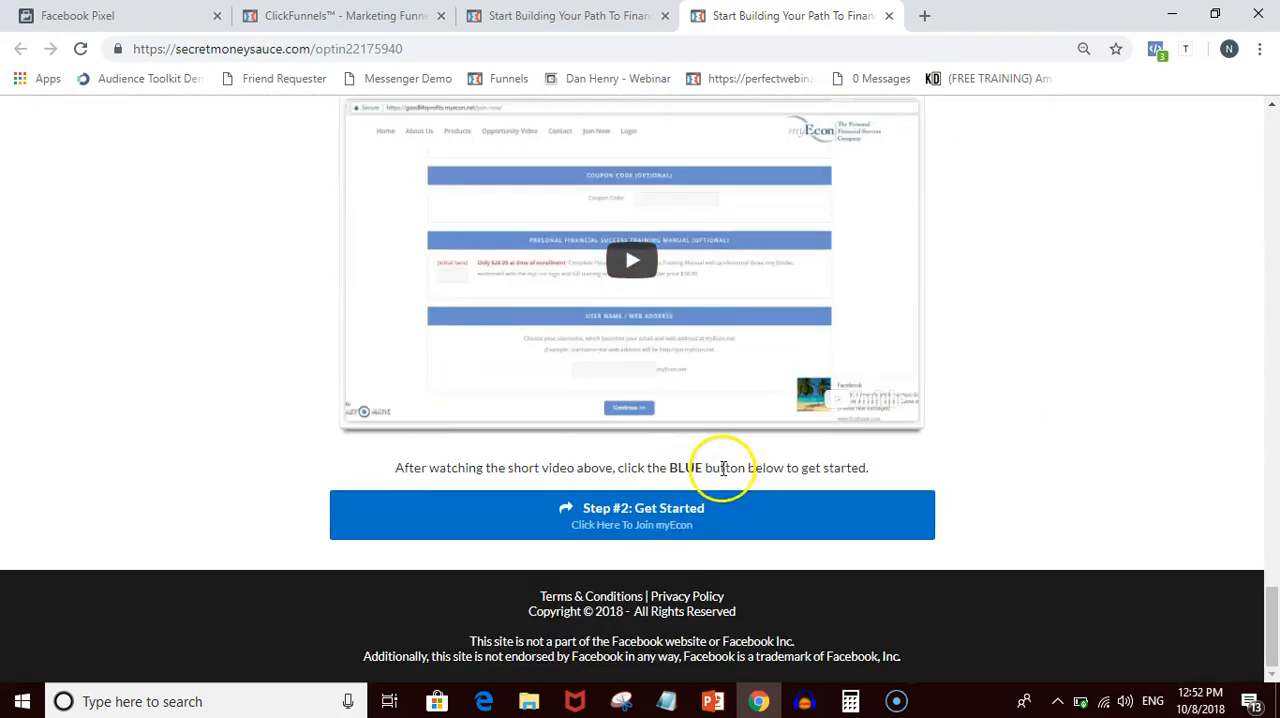
scroll(800, 440, "up", 2)
scroll(733, 417, "up", 2)
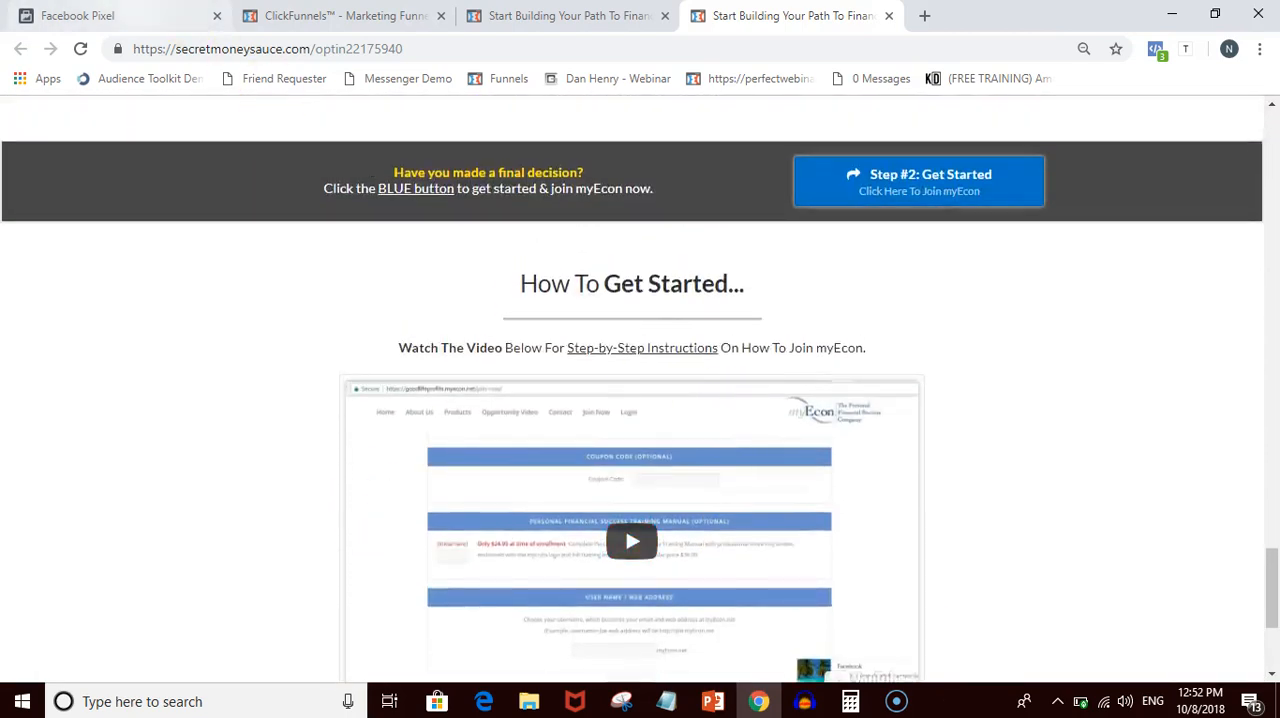
- Return to the pixel installation instructions in Events Manager and turn off the Lead event
left_click(120, 15)
scroll(520, 380, "down", 2)
scroll(520, 380, "up", 3)
scroll(462, 395, "up", 2)
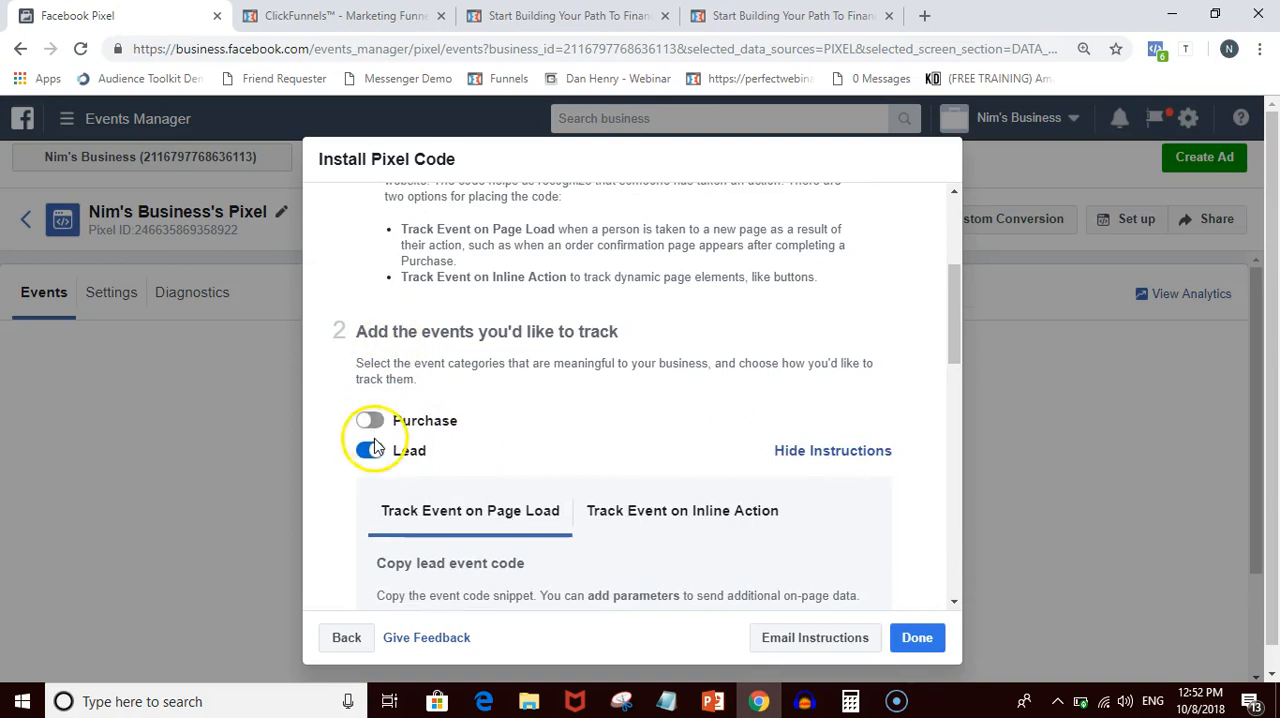
left_click(372, 451)
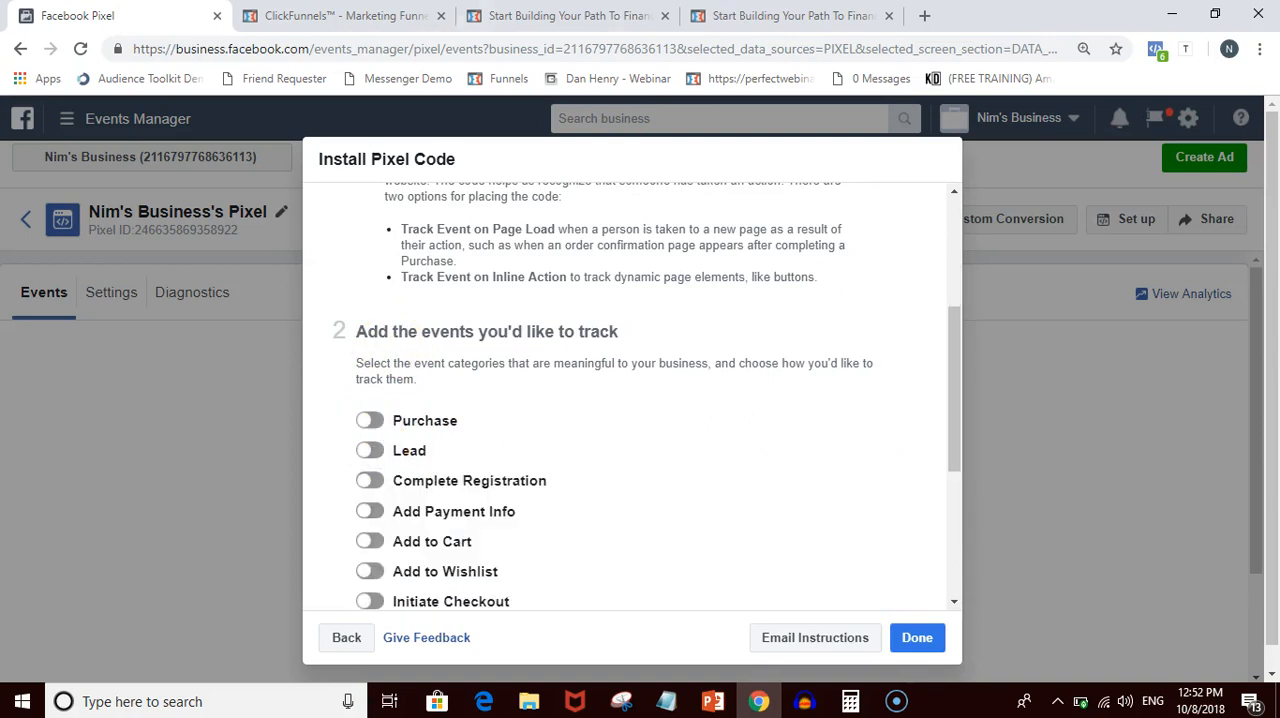
- Glance at the live sales page again, then turn on the View Content event in Events Manager
left_click(790, 15)
scroll(894, 411, "down", 3)
scroll(905, 390, "up", 5)
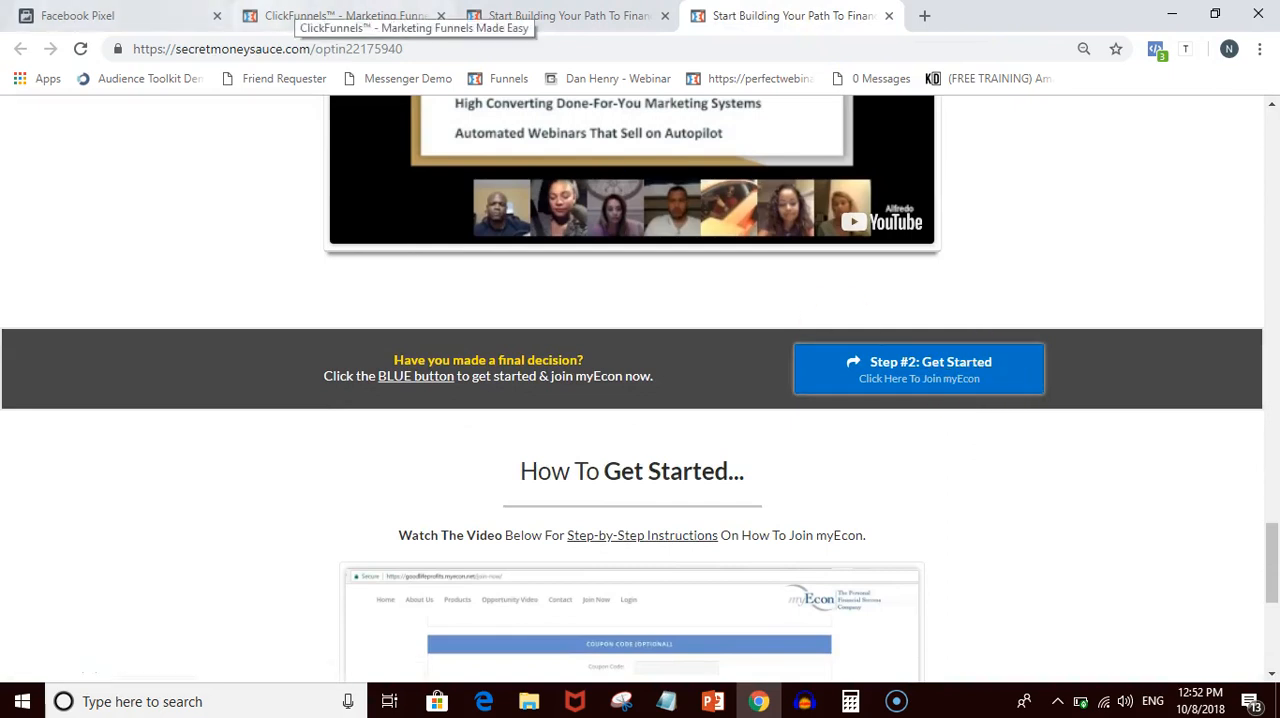
left_click(345, 15)
left_click(100, 15)
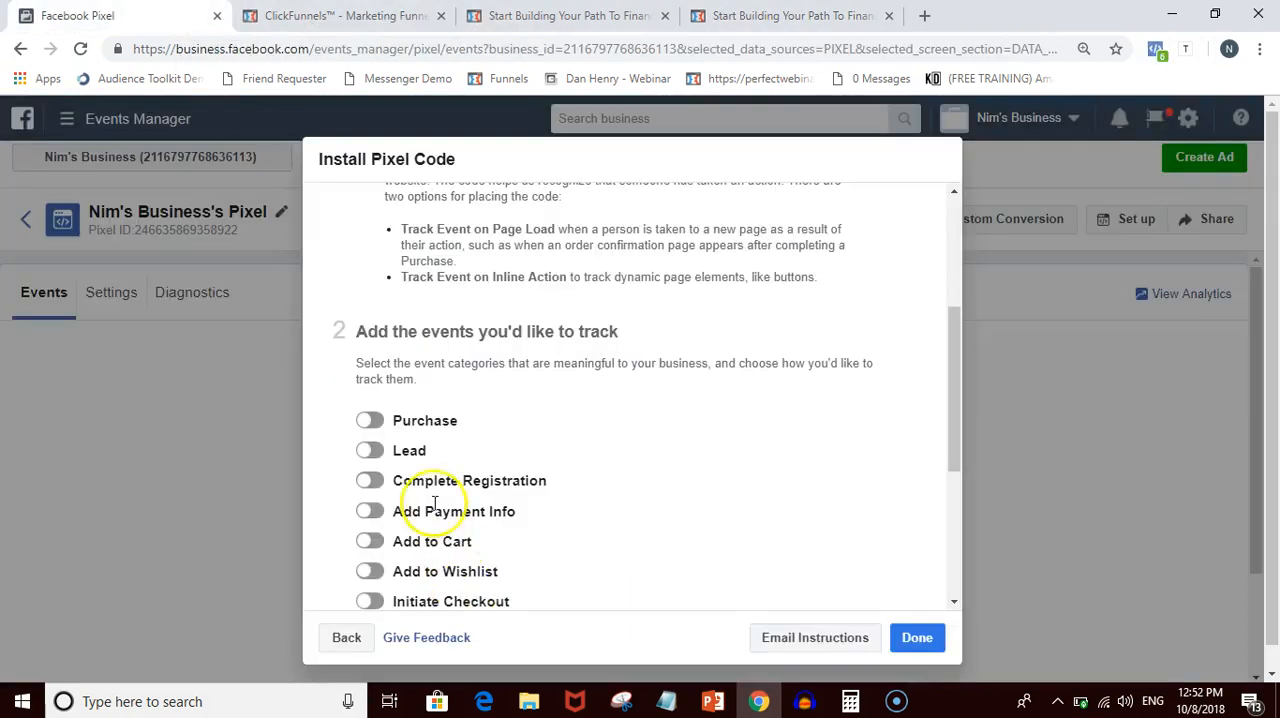
scroll(451, 460, "down", 2)
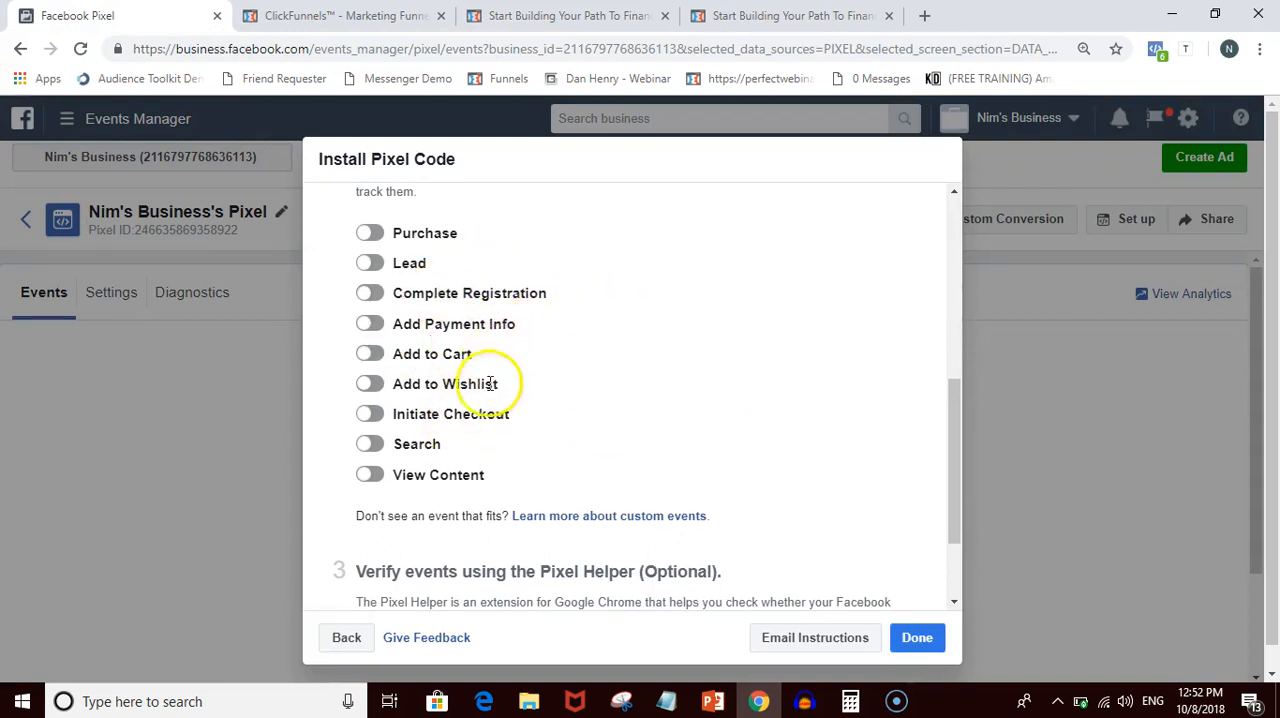
left_click(368, 474)
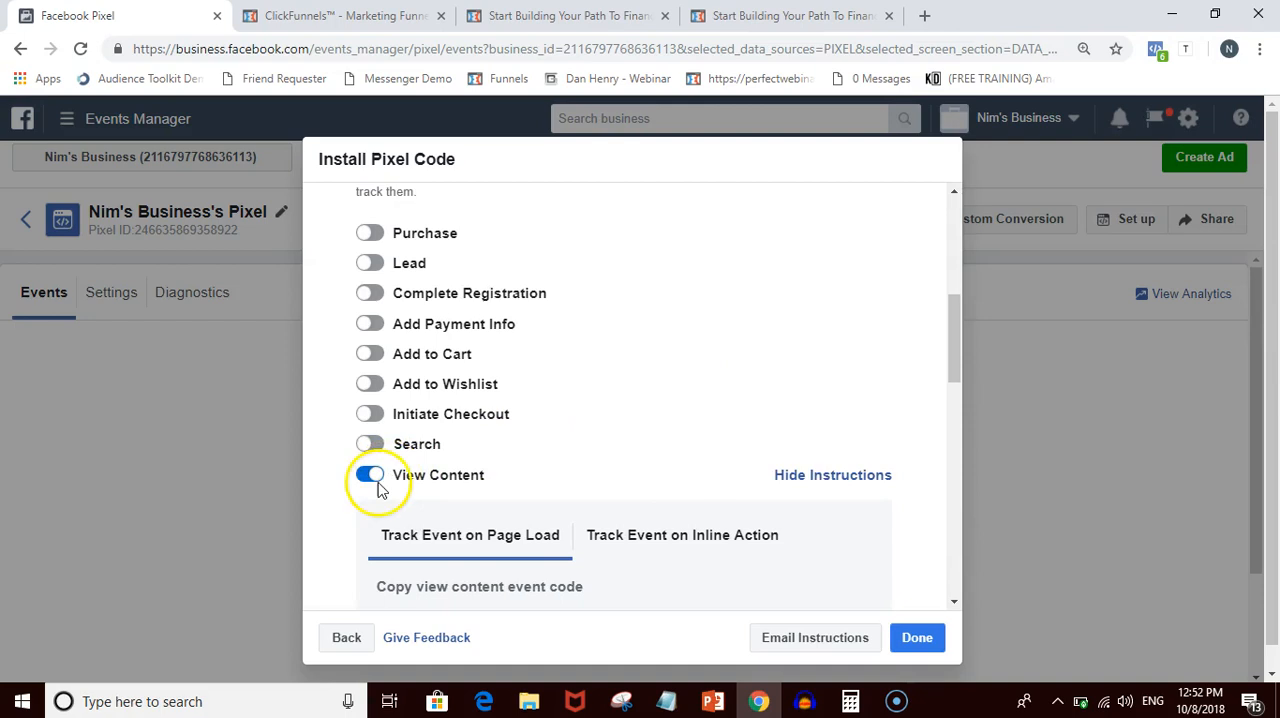
- Copy the View Content event's Track Event on Page Load code to the clipboard
scroll(571, 452, "down", 3)
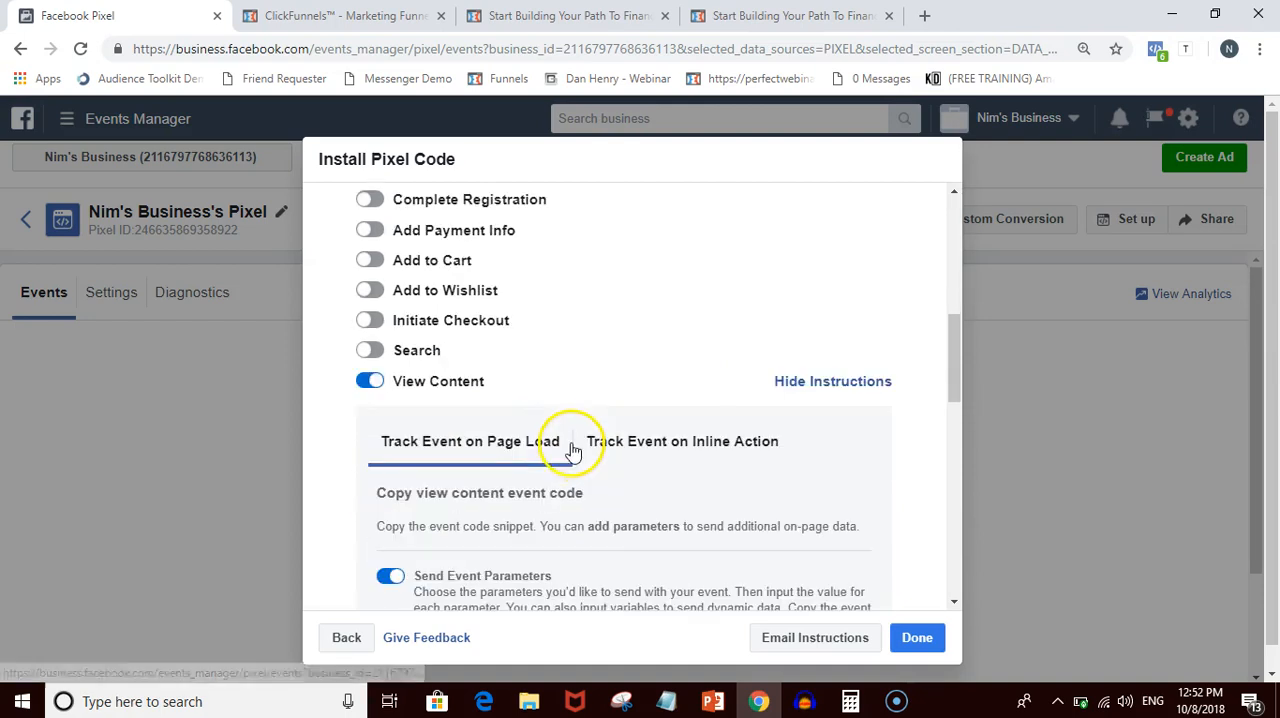
scroll(571, 452, "down", 3)
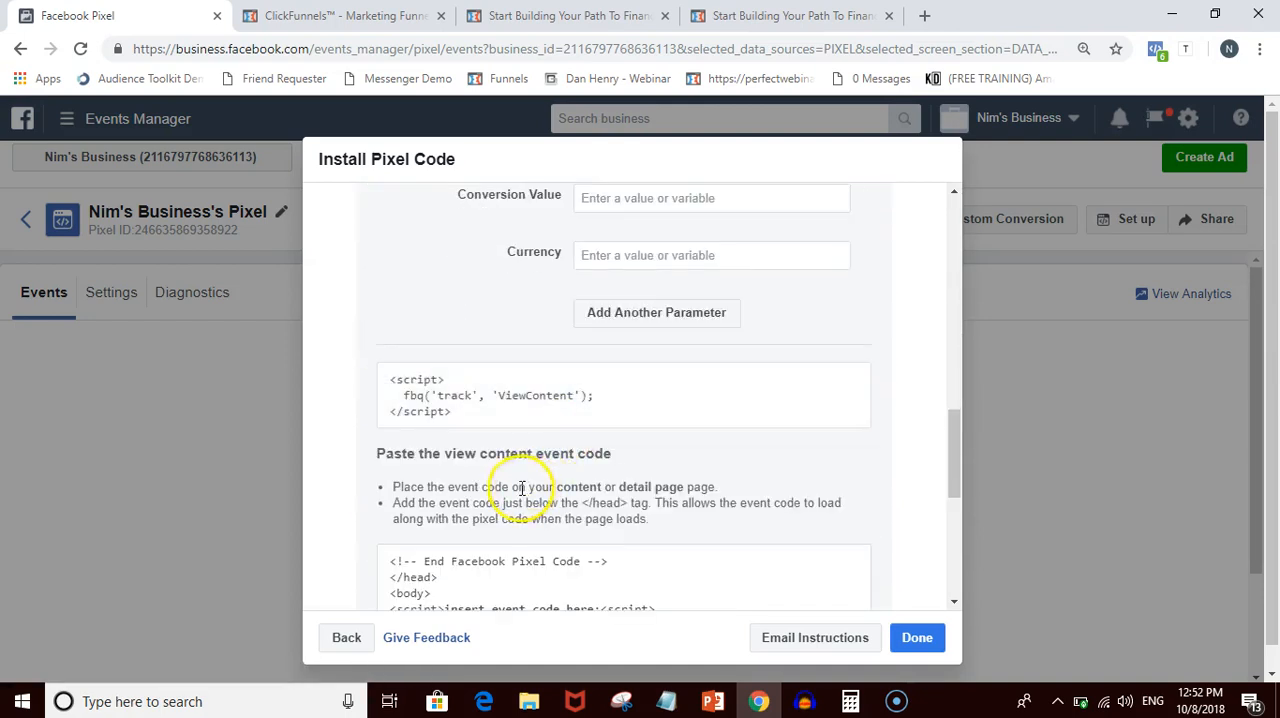
left_click(443, 405)
scroll(487, 320, "up", 2)
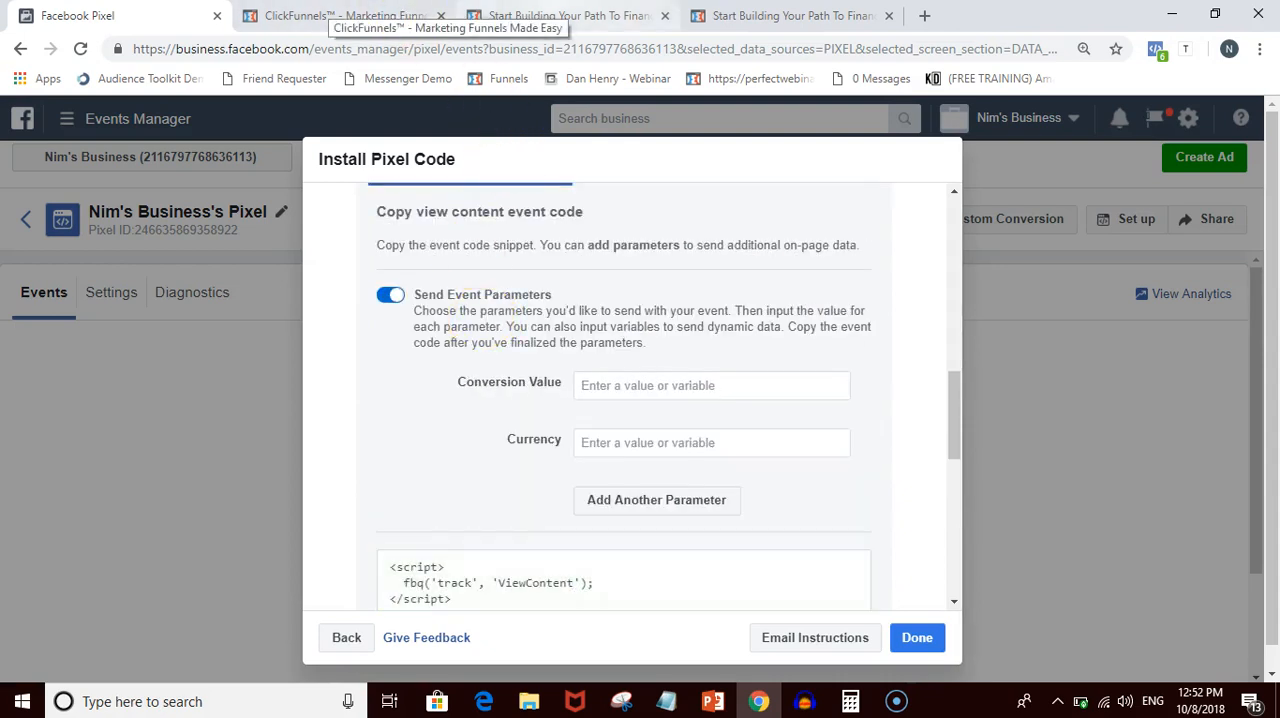
- Switch to ClickFunnels, open the myEcon sales page in the page editor and bring up its tracking code settings
left_click(340, 16)
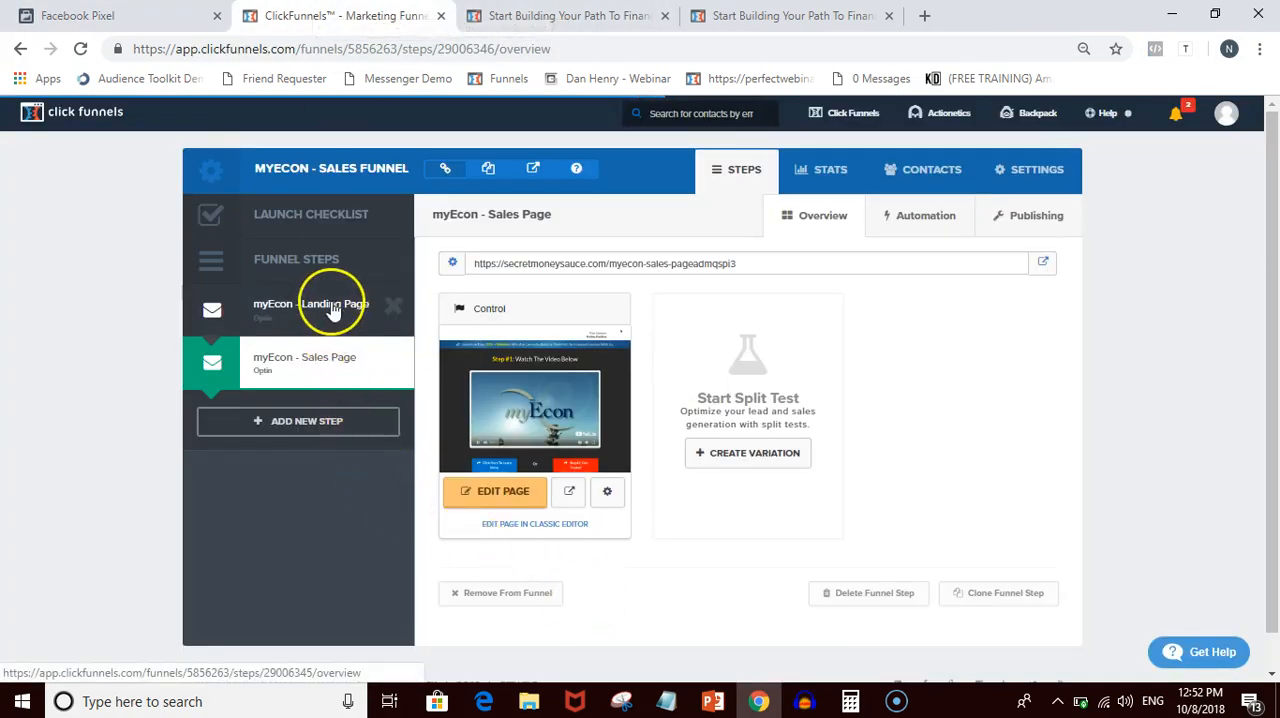
left_click(472, 492)
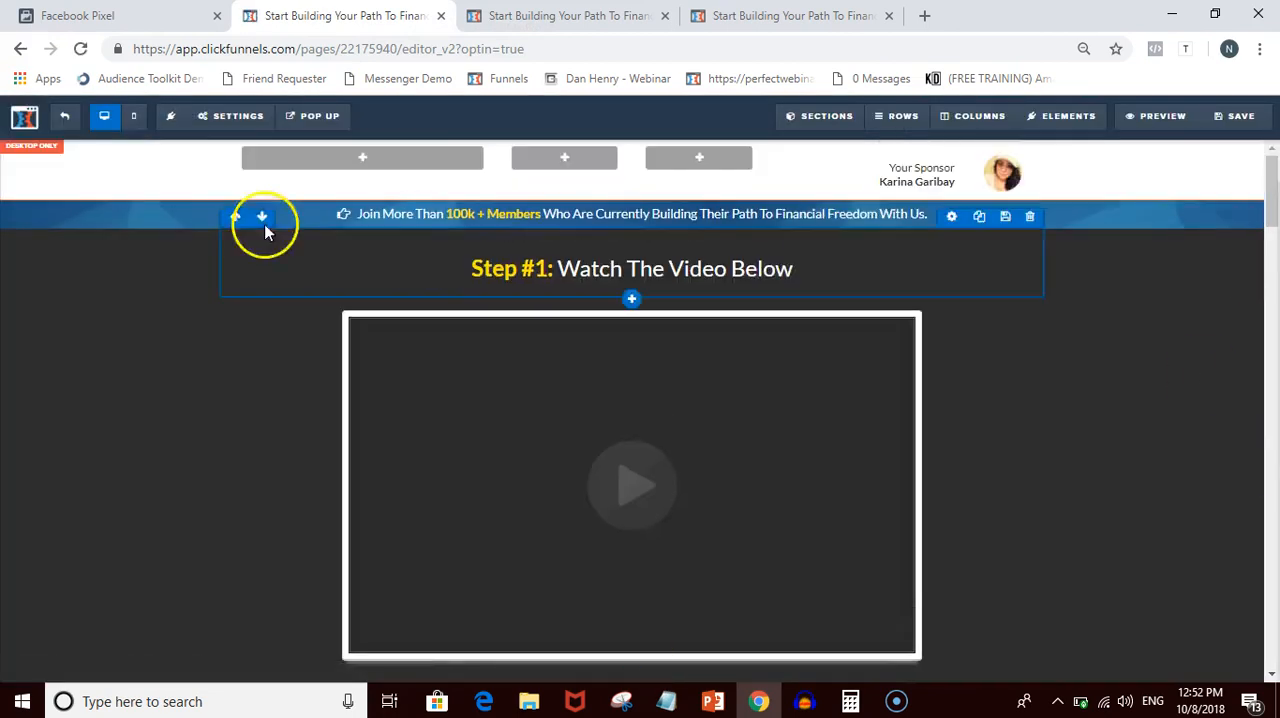
left_click(232, 116)
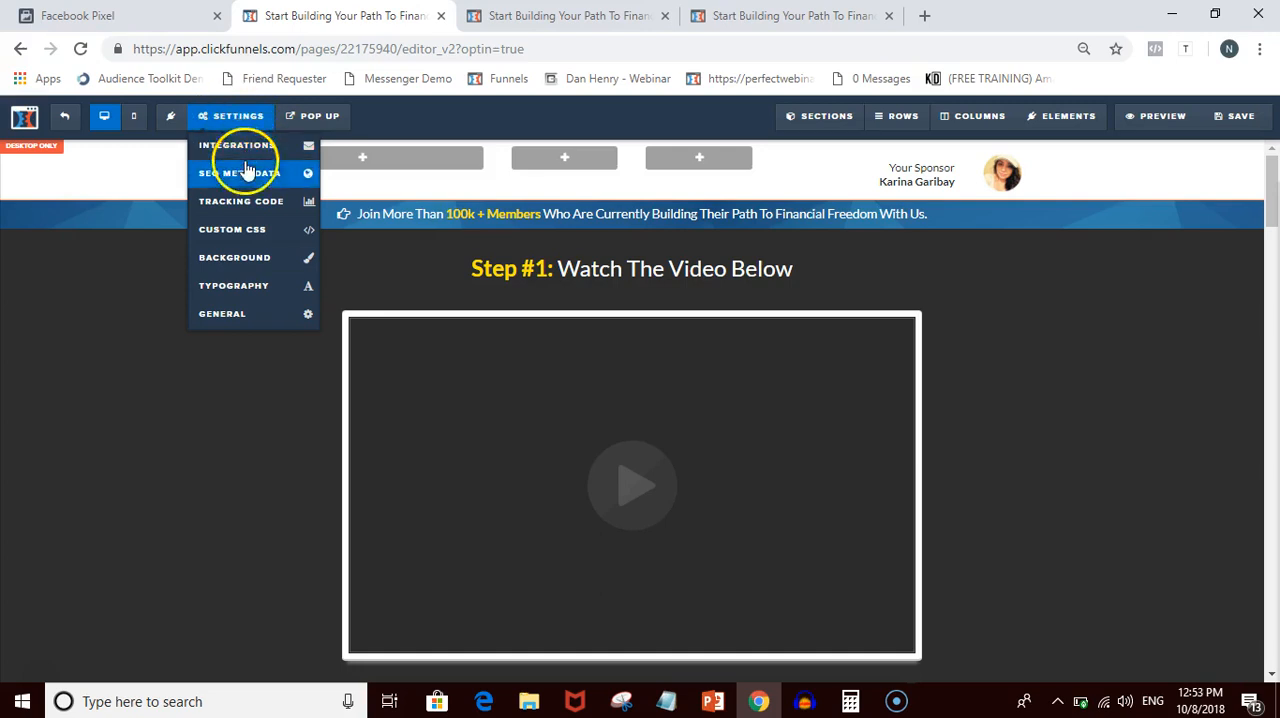
left_click(244, 205)
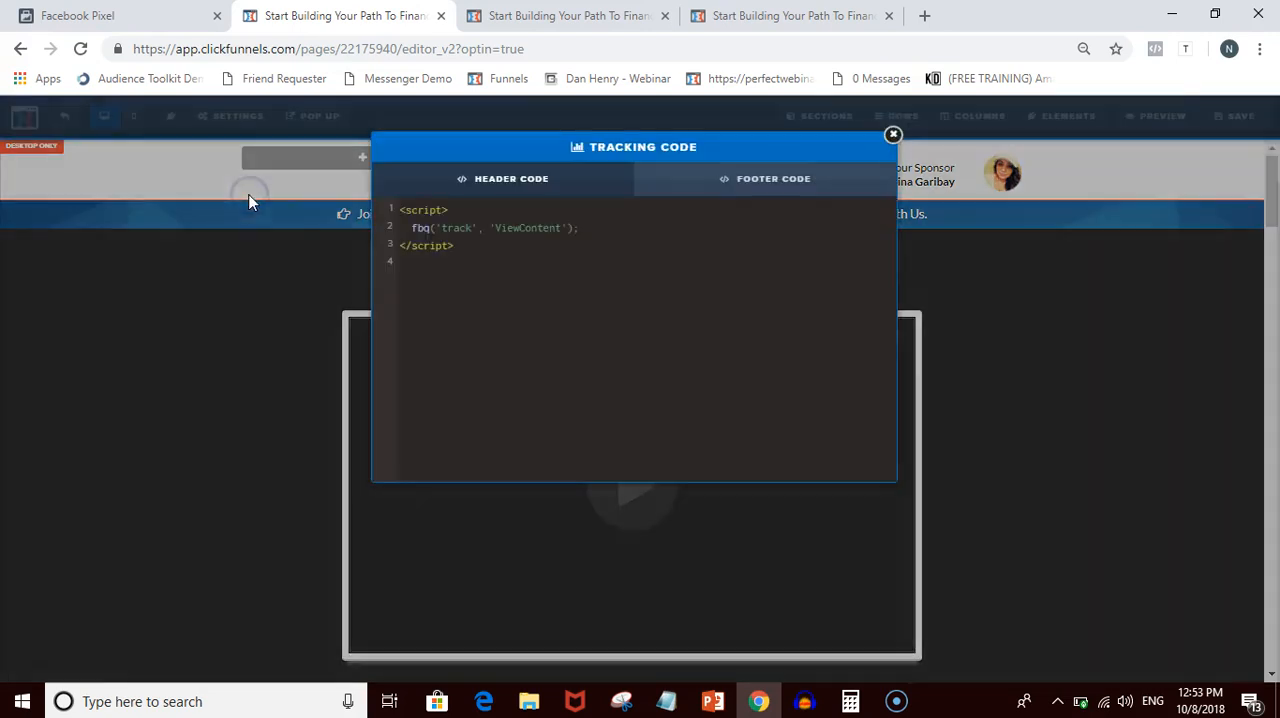
- Replace the sales page's existing header tracking code with the copied ViewContent script, save the page and return to the funnel step overview
left_click_drag(514, 242, 395, 208)
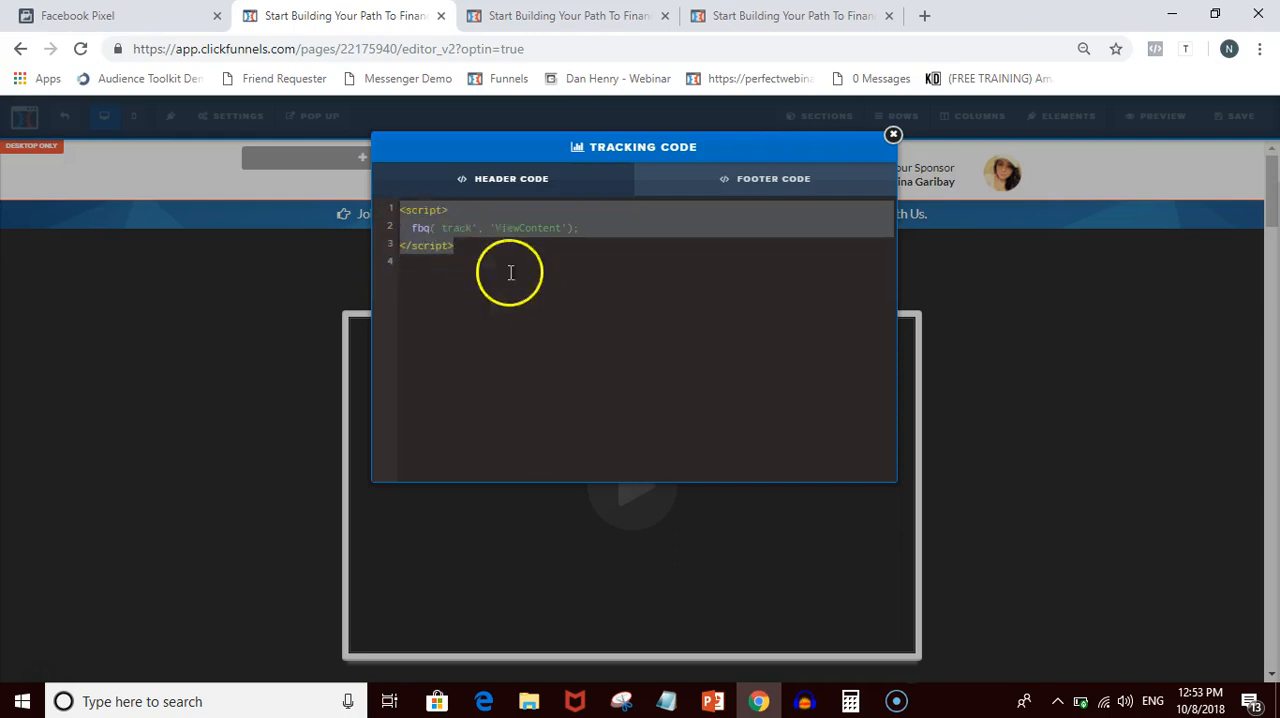
key("ctrl+x")
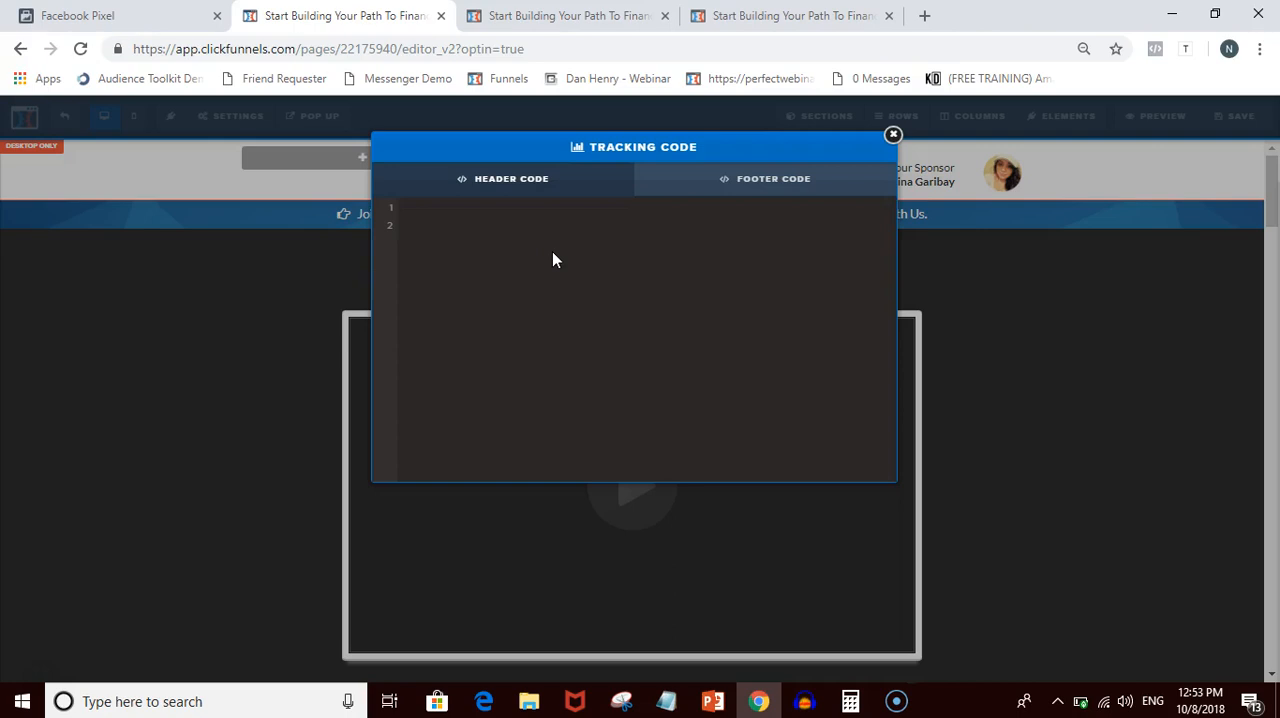
key("ctrl+v")
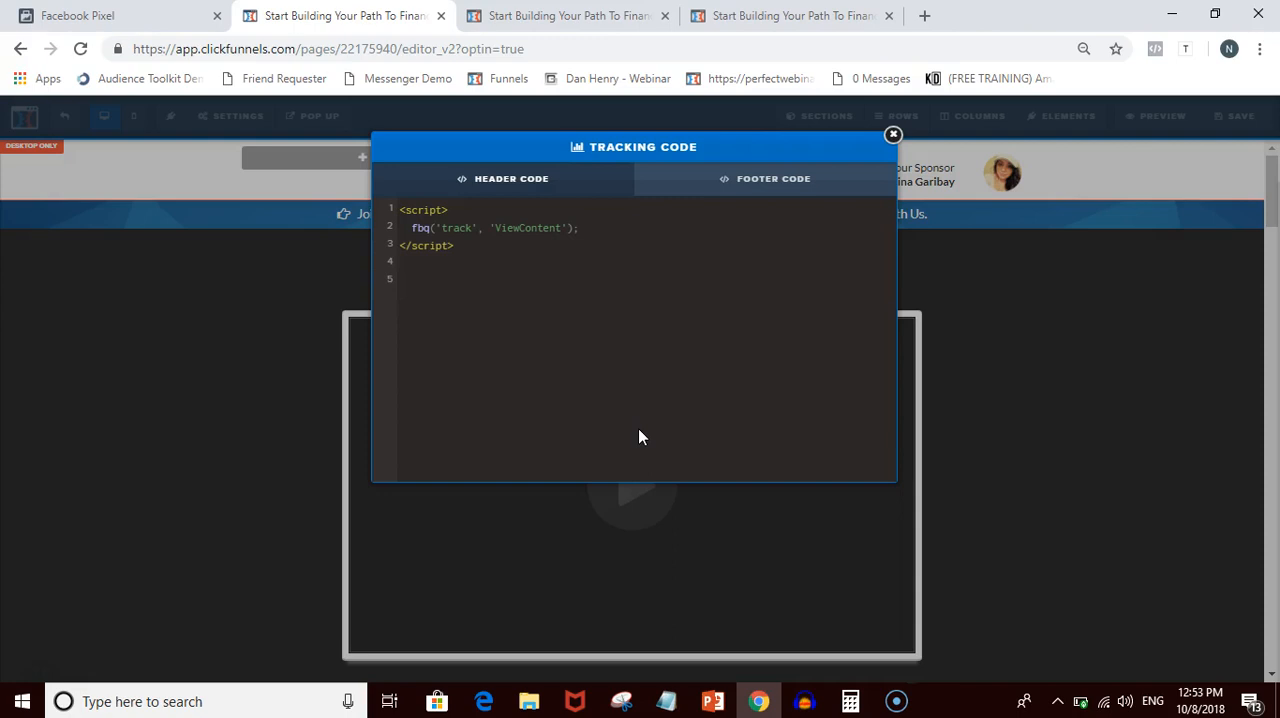
left_click(893, 136)
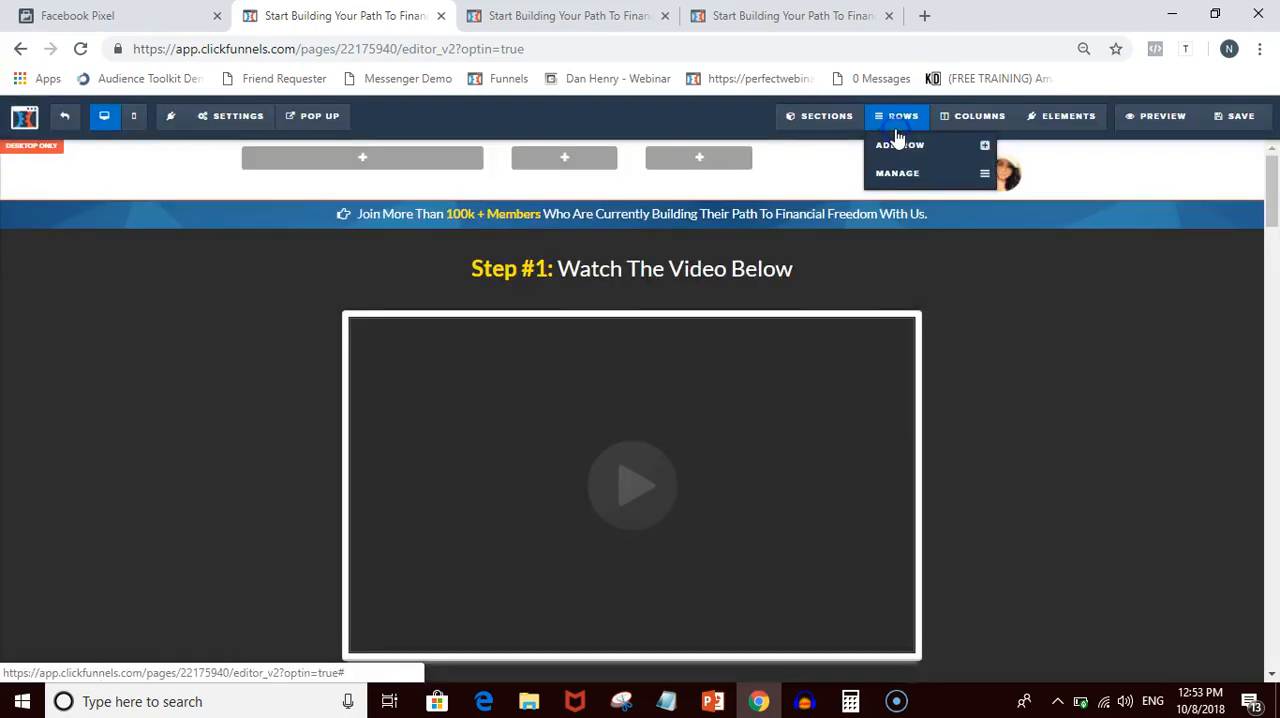
left_click(1237, 120)
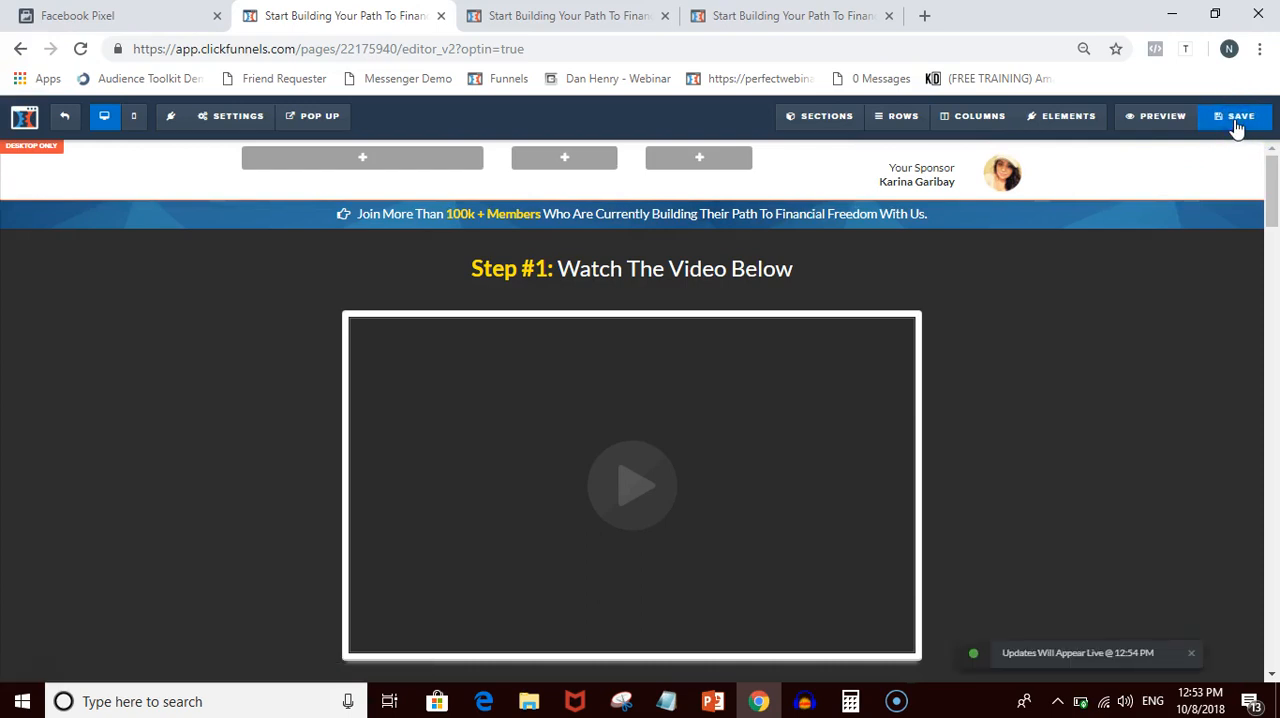
left_click(67, 121)
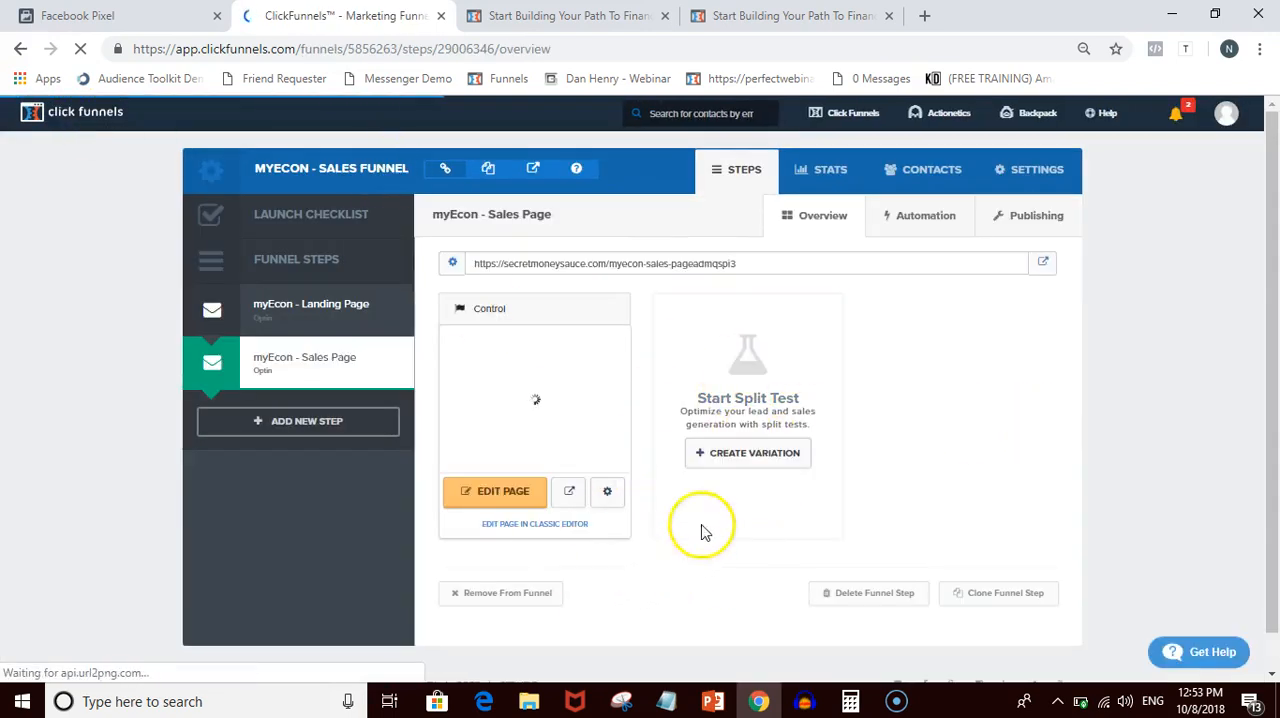
- Return to the pixel installation instructions in Events Manager, review the remaining View Content test and Pixel Helper sections, and finish the setup
left_click(110, 15)
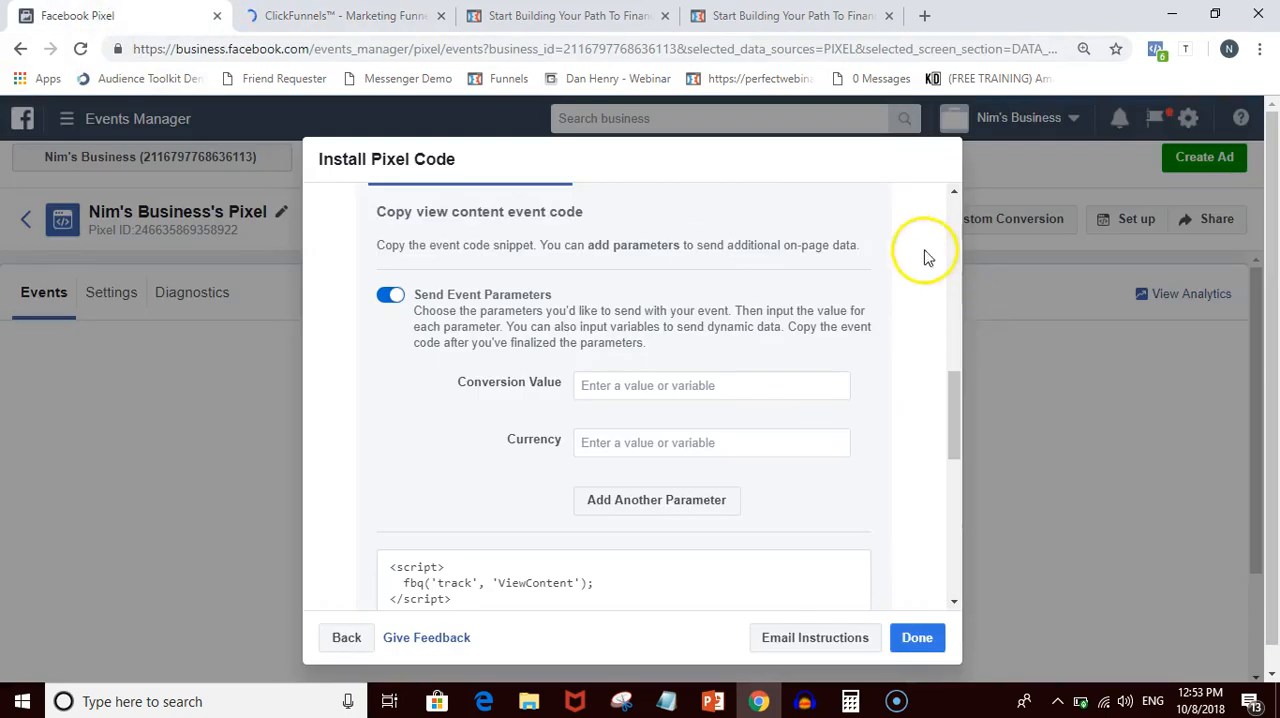
left_click(928, 642)
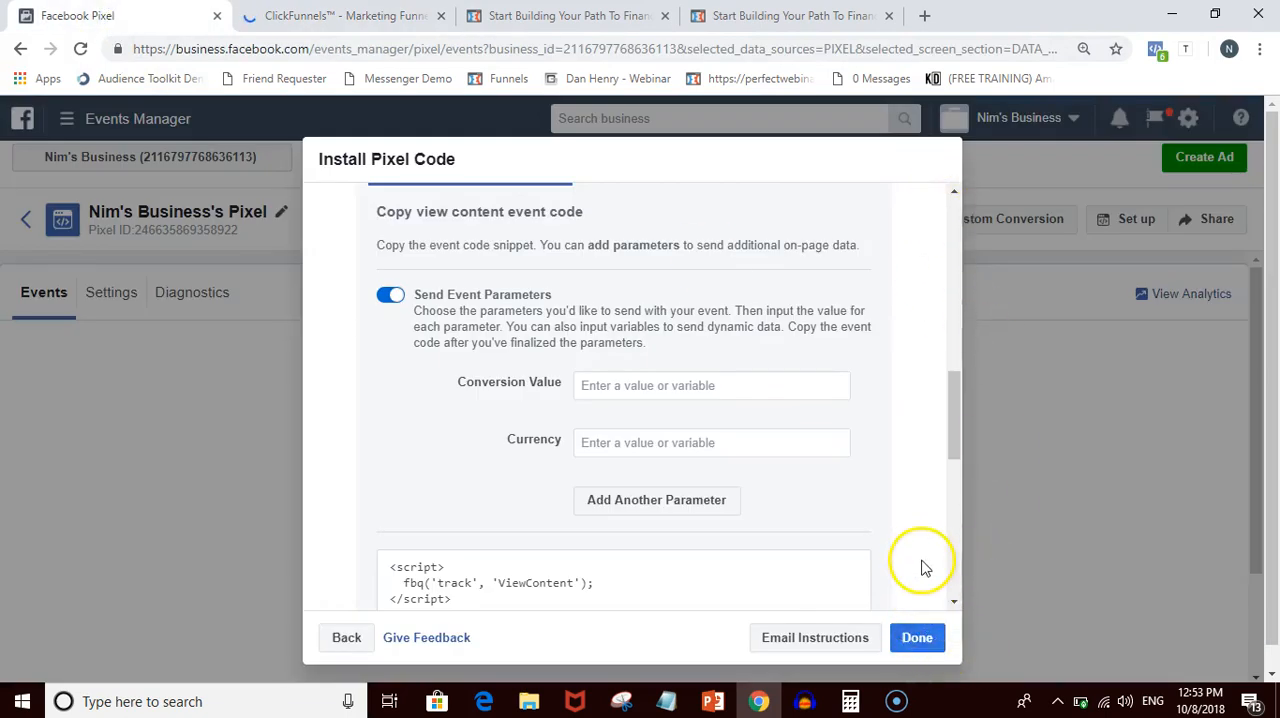
scroll(914, 558, "down", 2)
scroll(878, 520, "down", 3)
scroll(878, 520, "down", 2)
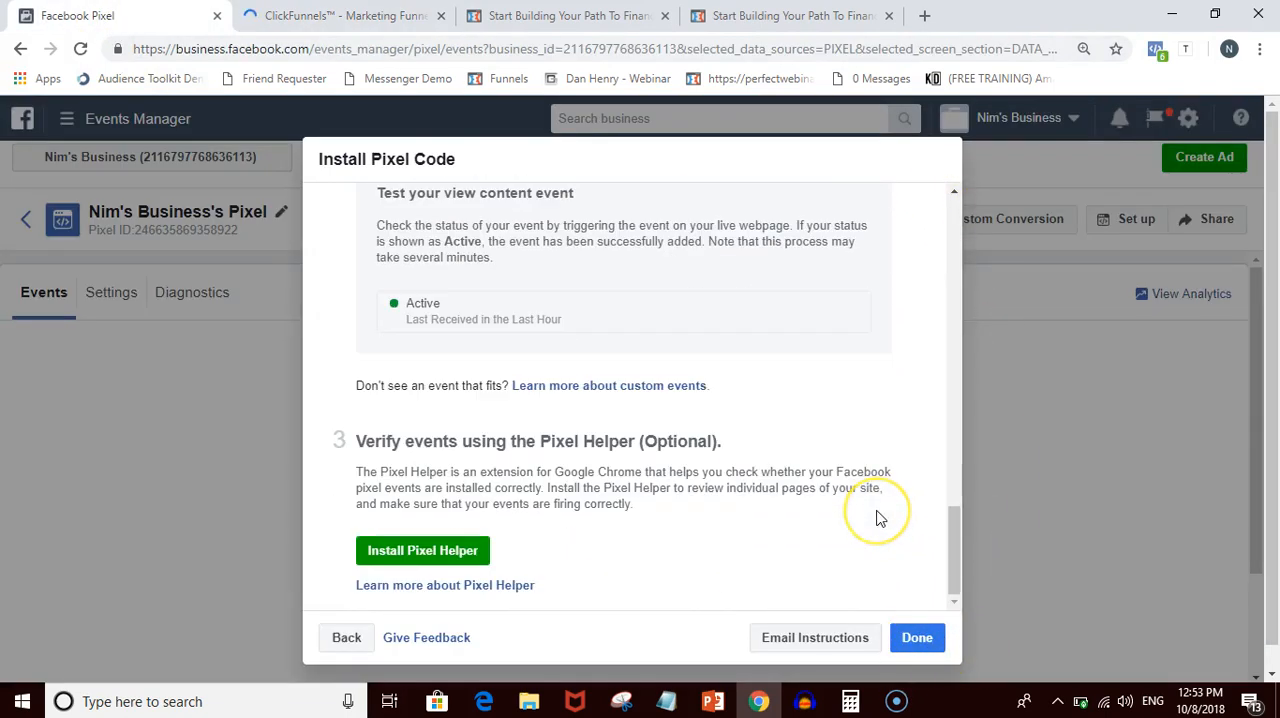
left_click(910, 614)
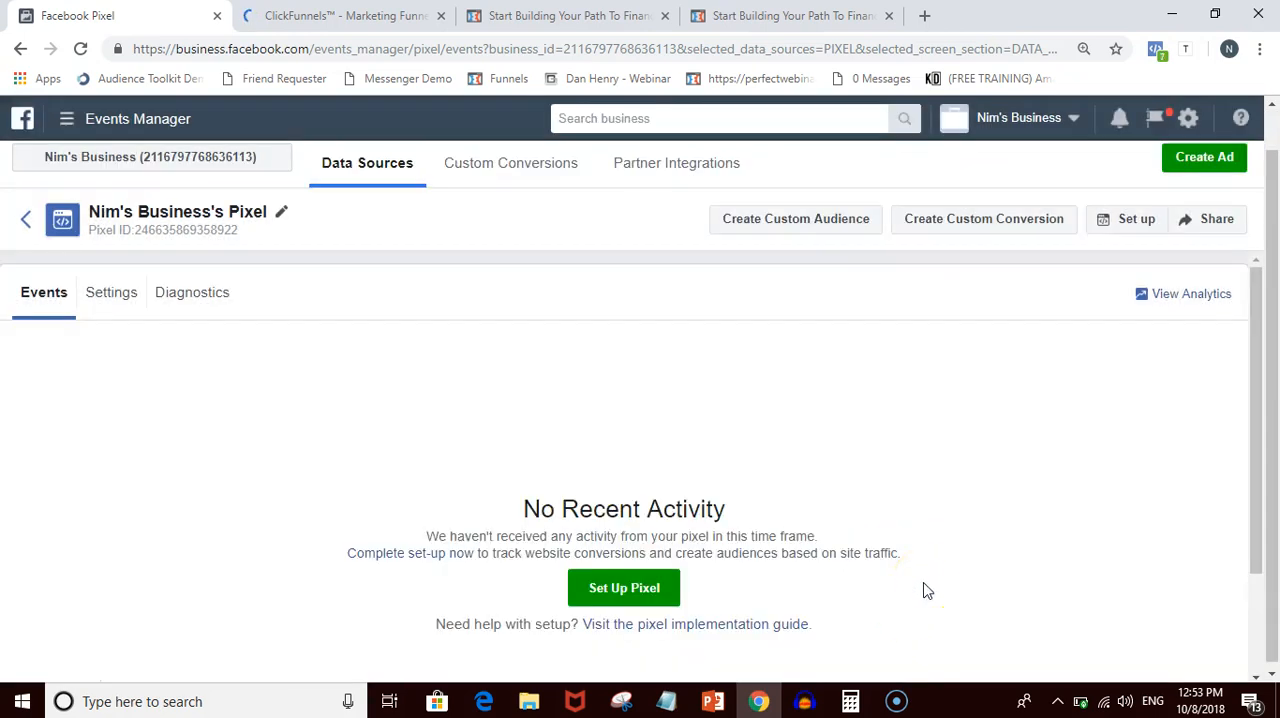
- Go from Events Manager to the Business Settings of the business account
left_click(66, 120)
left_click(143, 124)
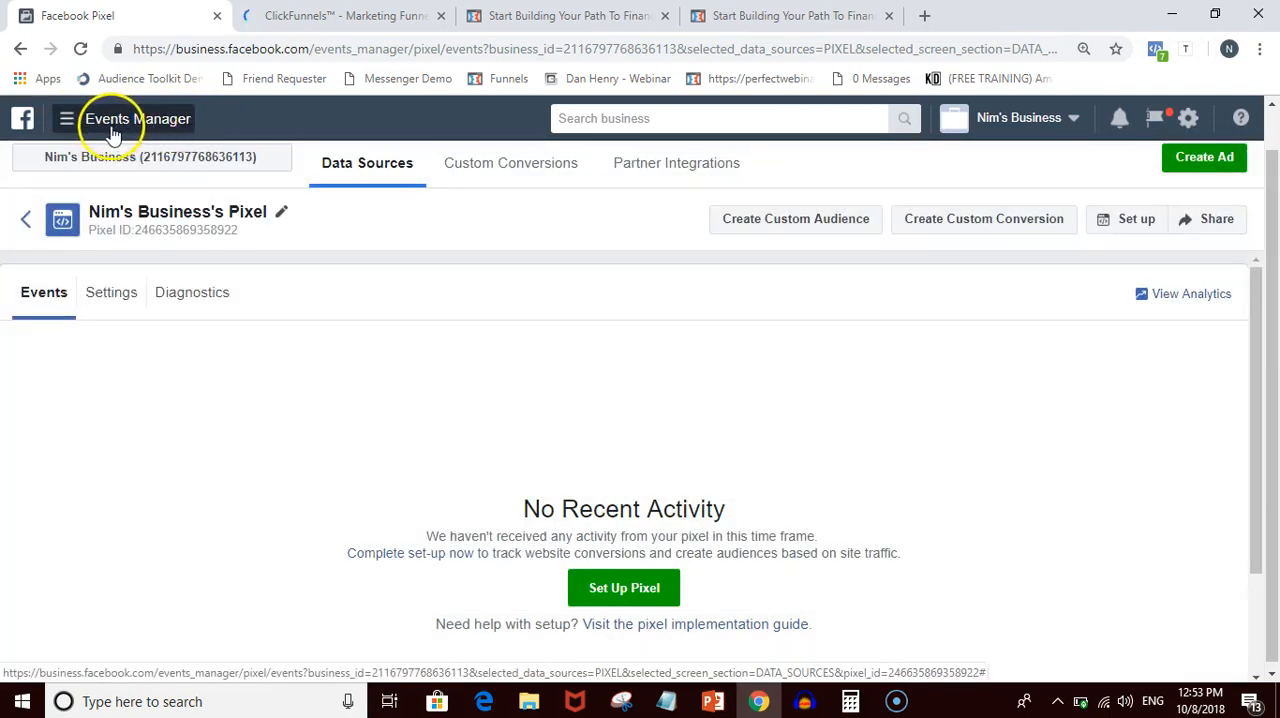
left_click(103, 126)
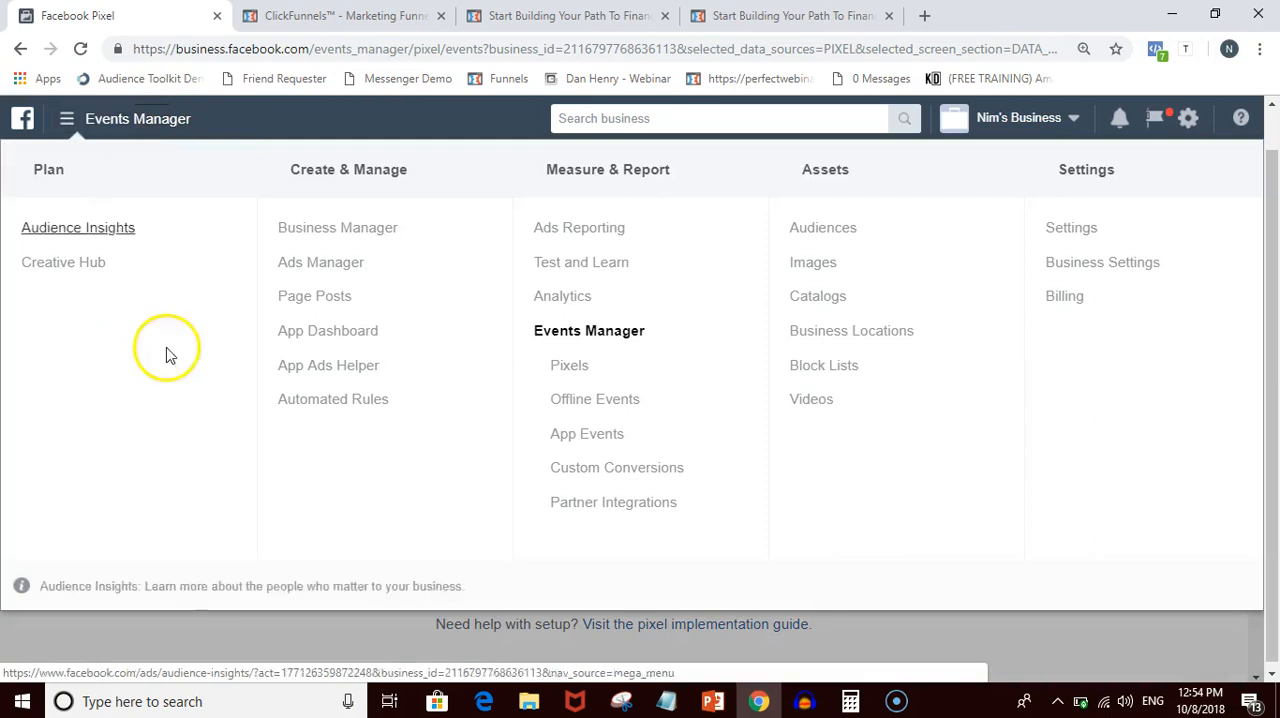
left_click(67, 121)
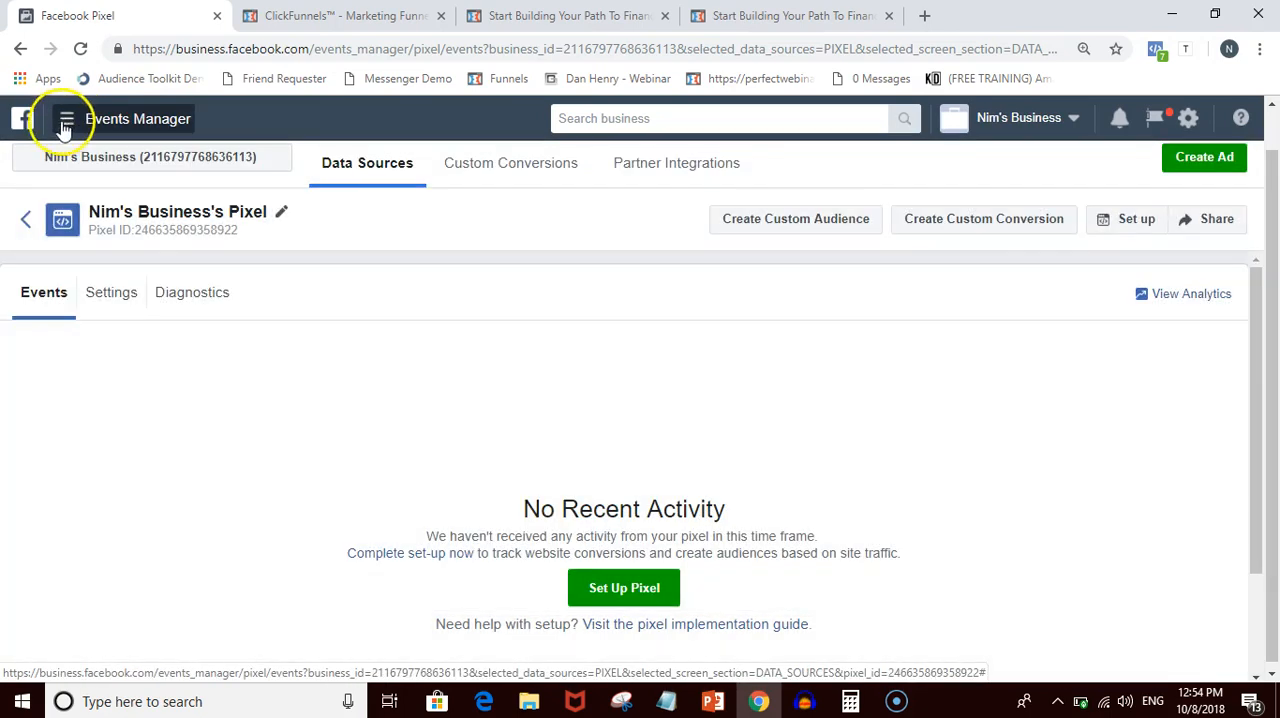
left_click(66, 121)
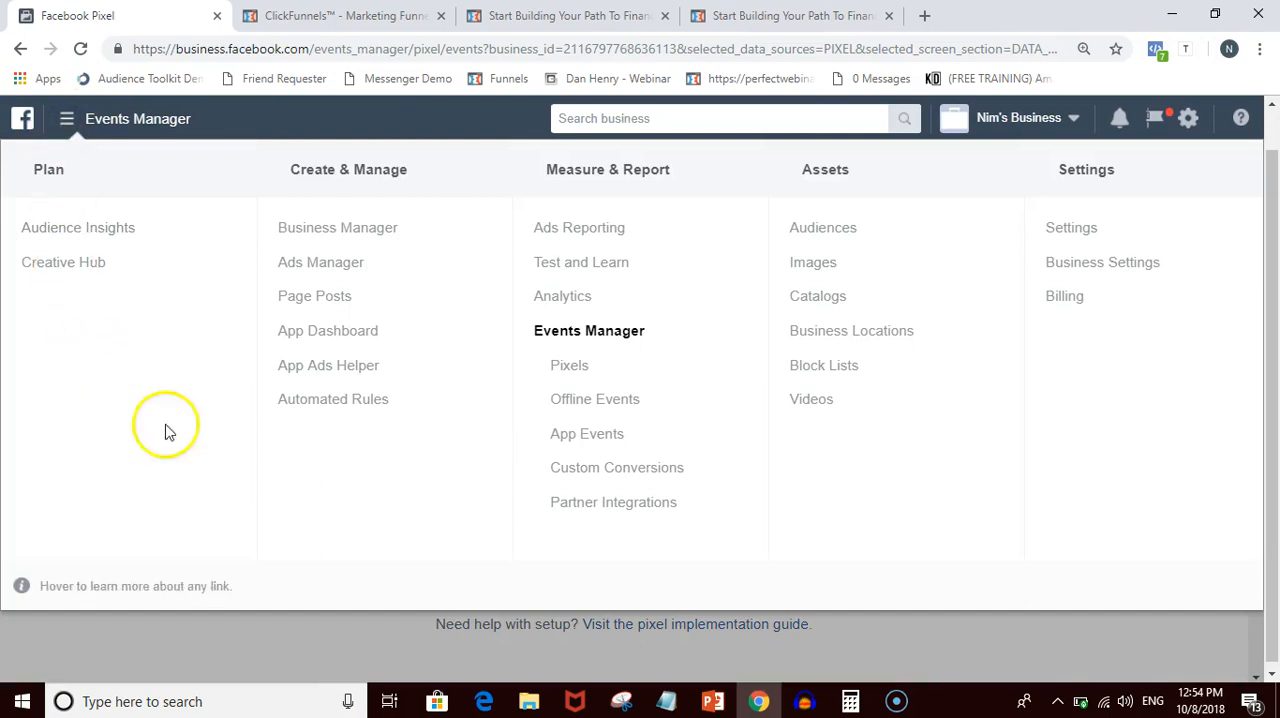
left_click(1104, 262)
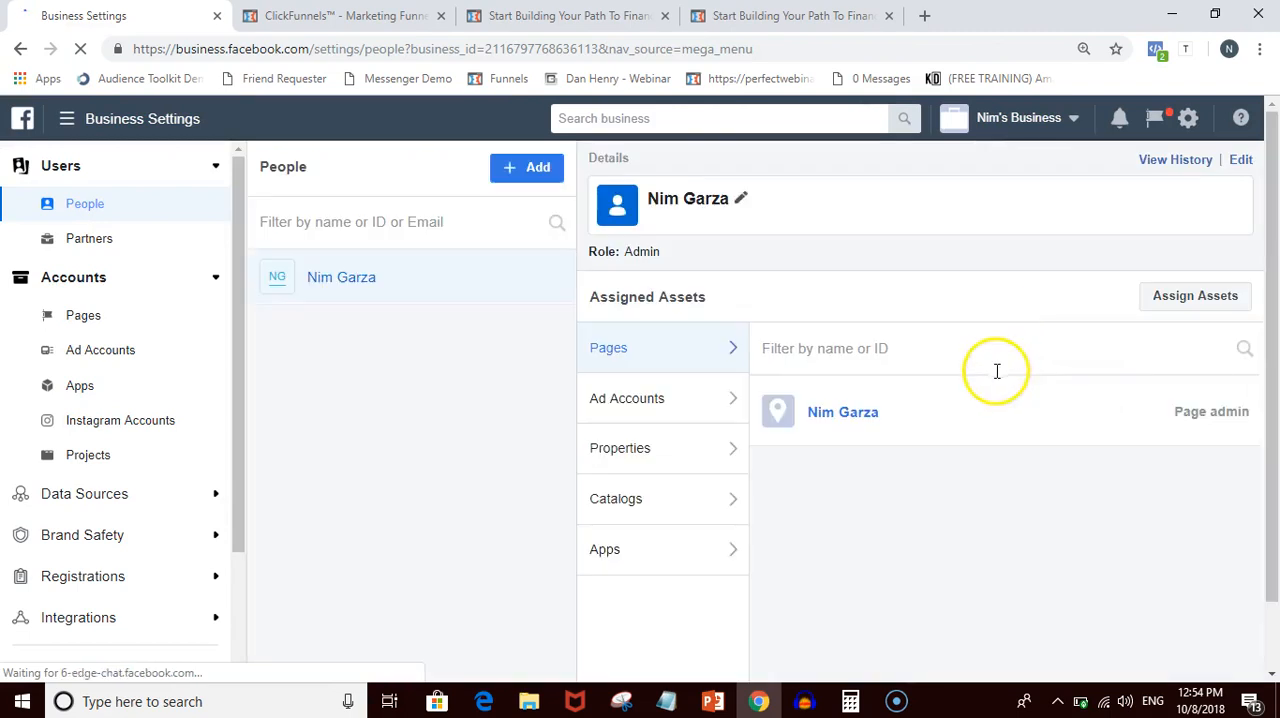
- Look at the business's Instagram accounts section and glance at the available business tools
left_click(108, 432)
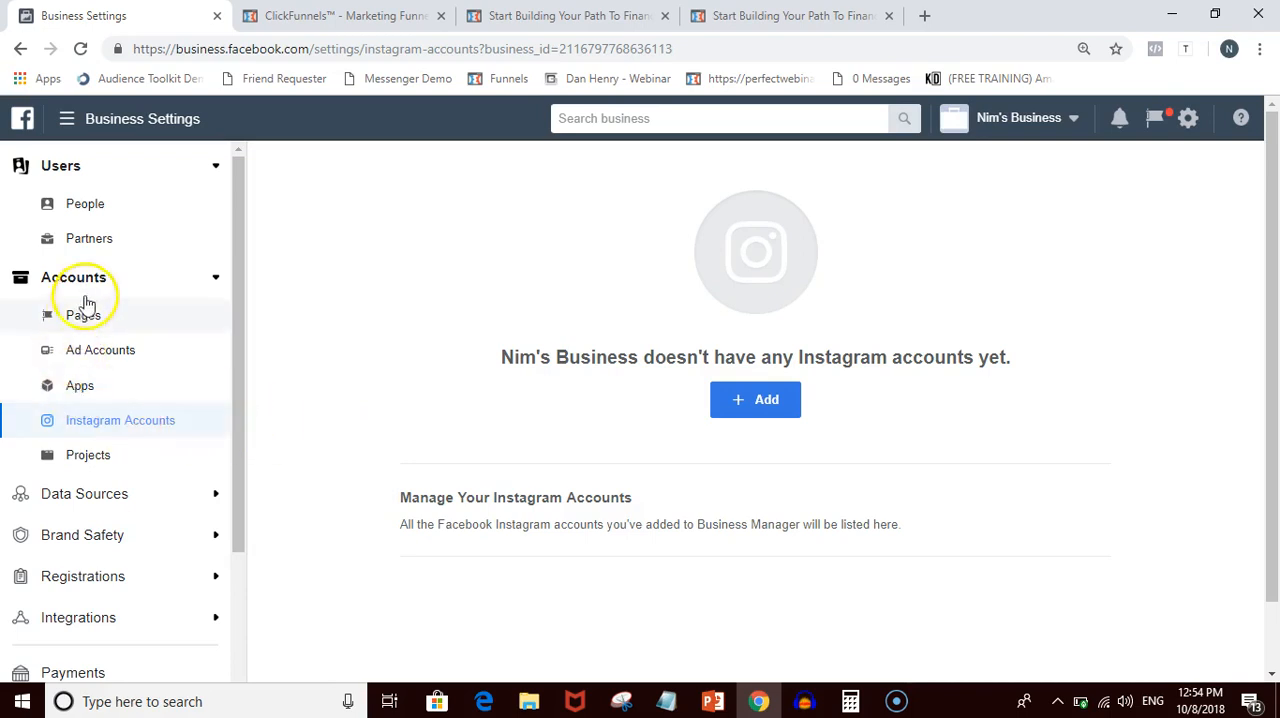
left_click(64, 128)
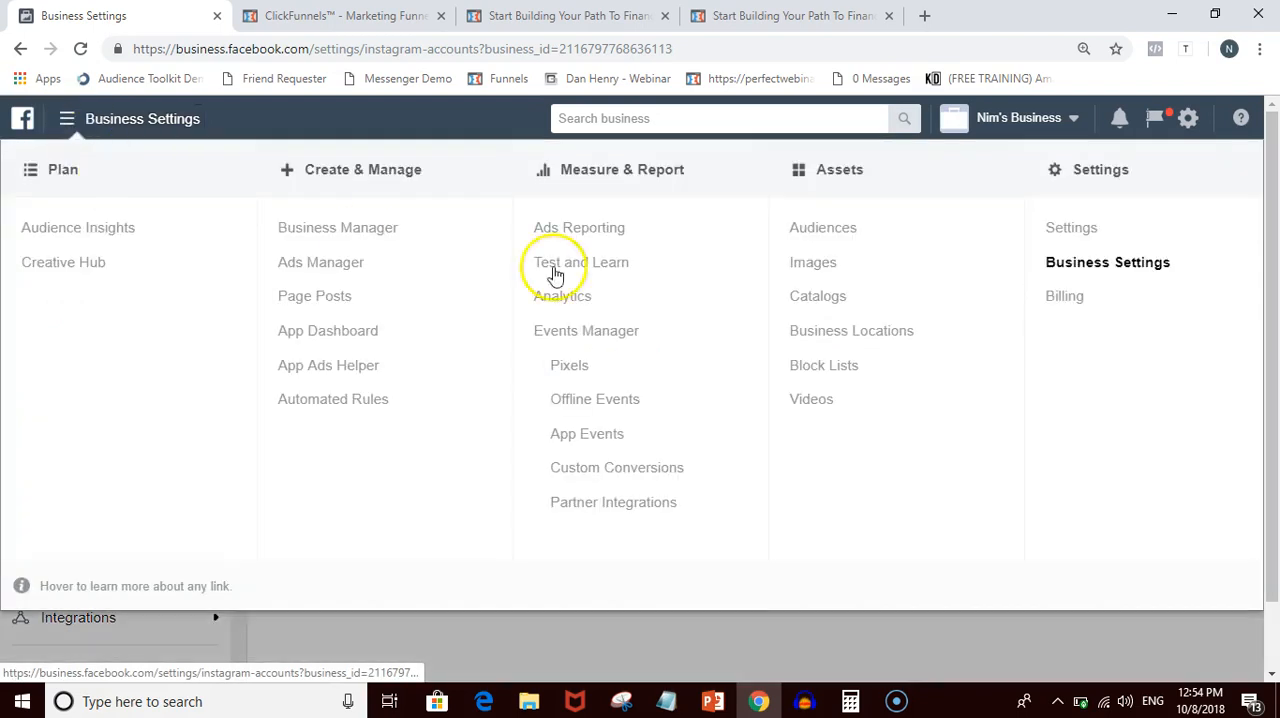
left_click(1000, 655)
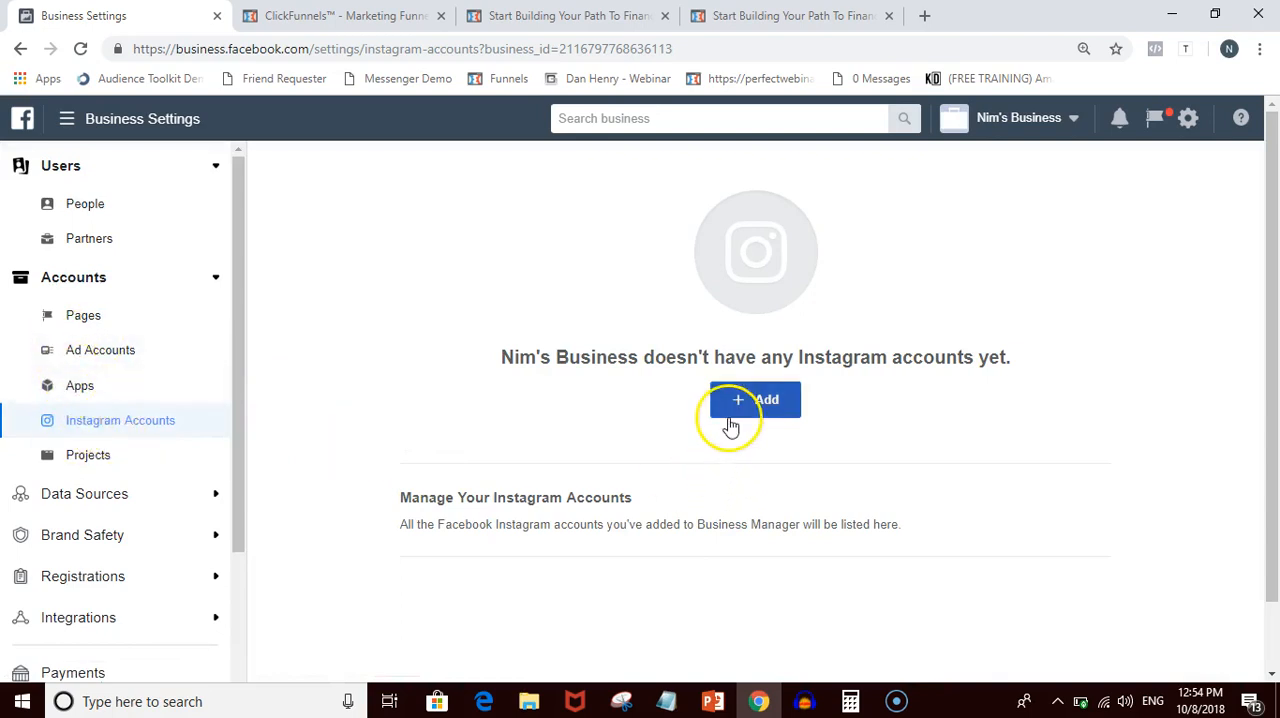
- Open the business's pixel under the data sources and assign it to the Nim Business ad account, saving the changes
left_click(60, 500)
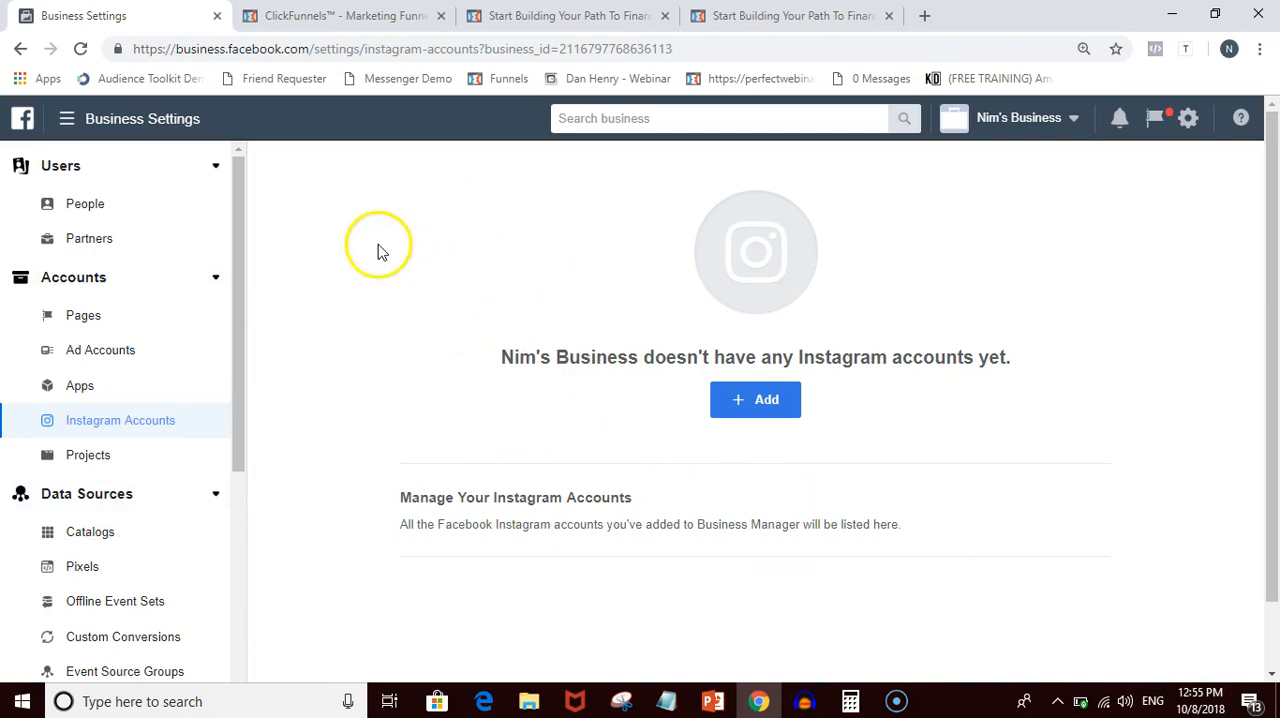
scroll(306, 383, "down", 1)
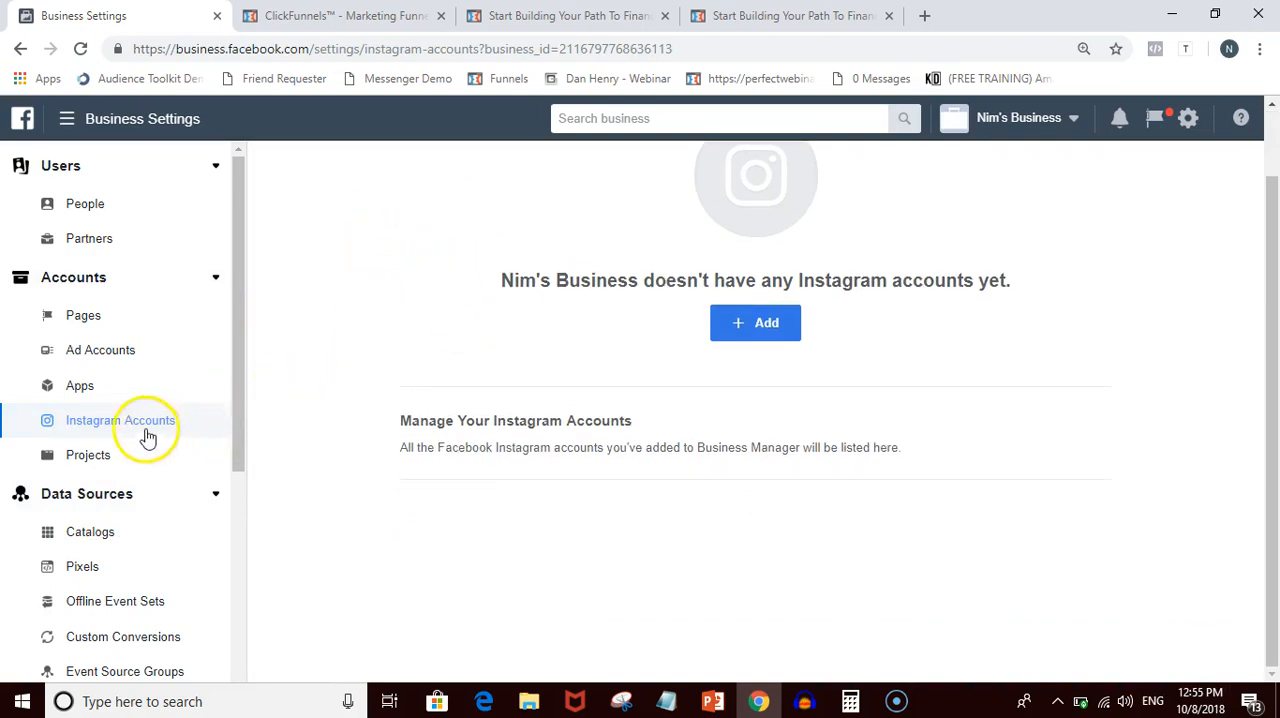
left_click(84, 573)
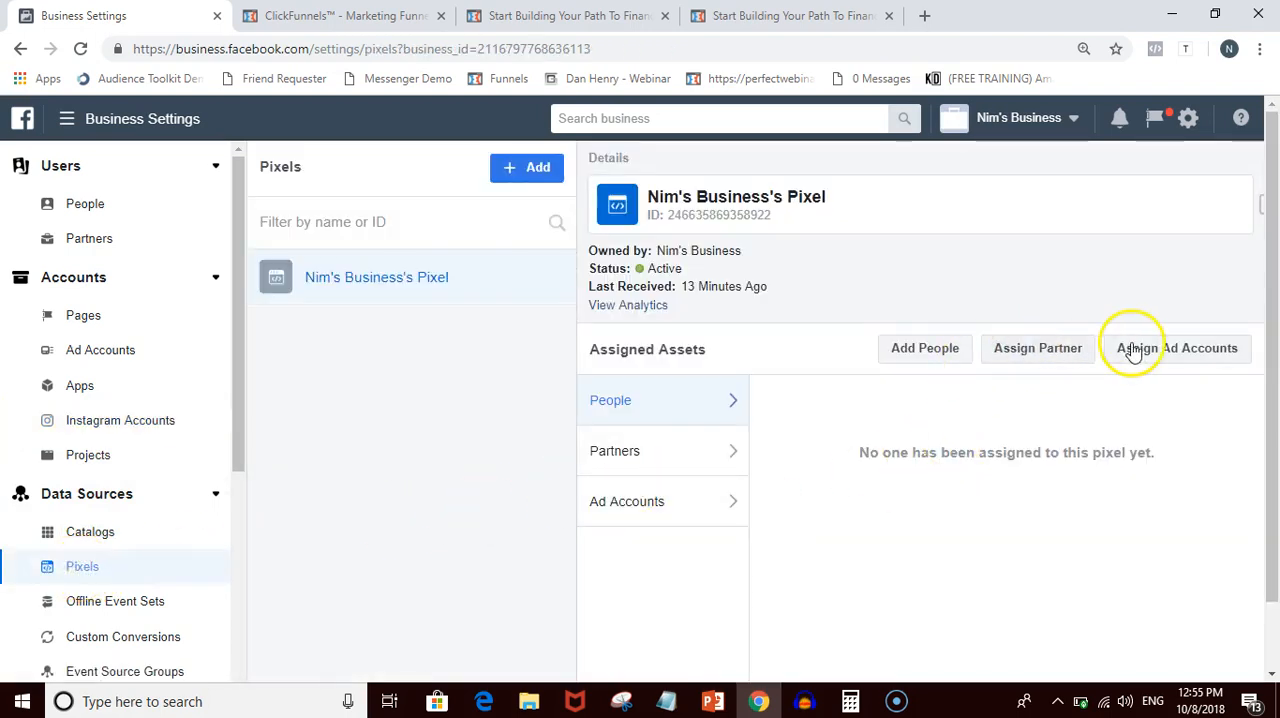
left_click(1182, 358)
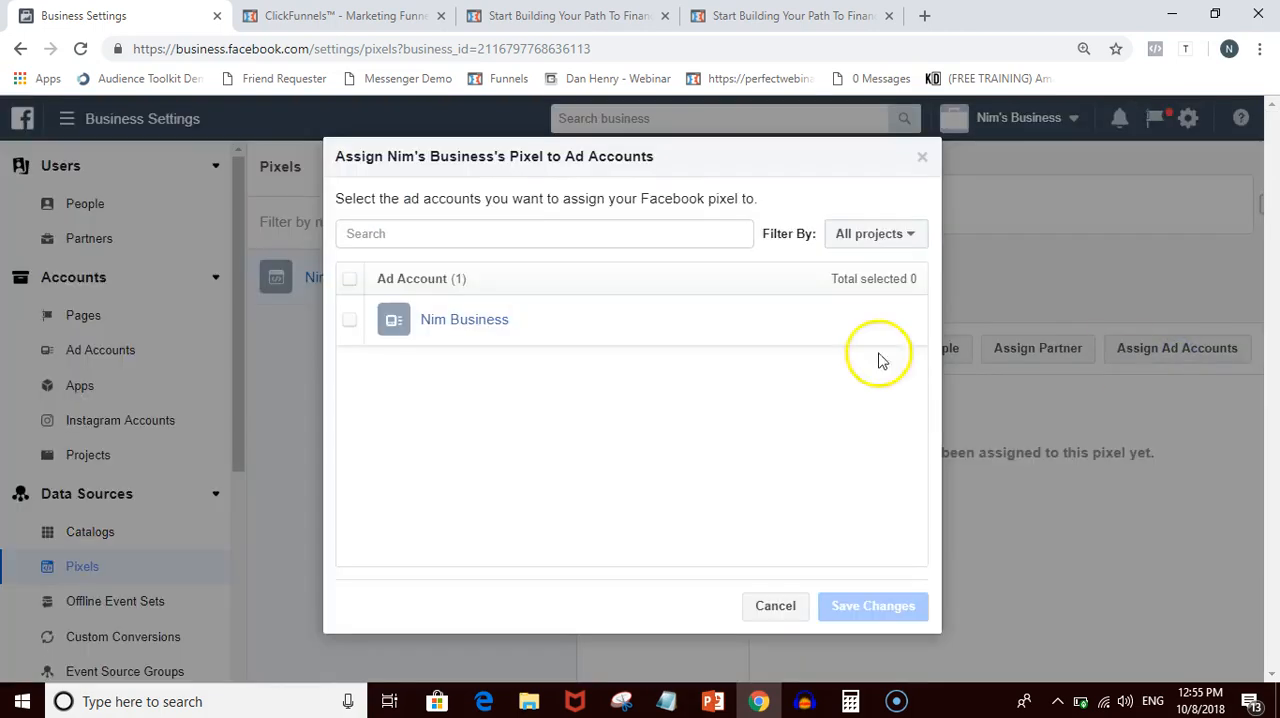
left_click(348, 322)
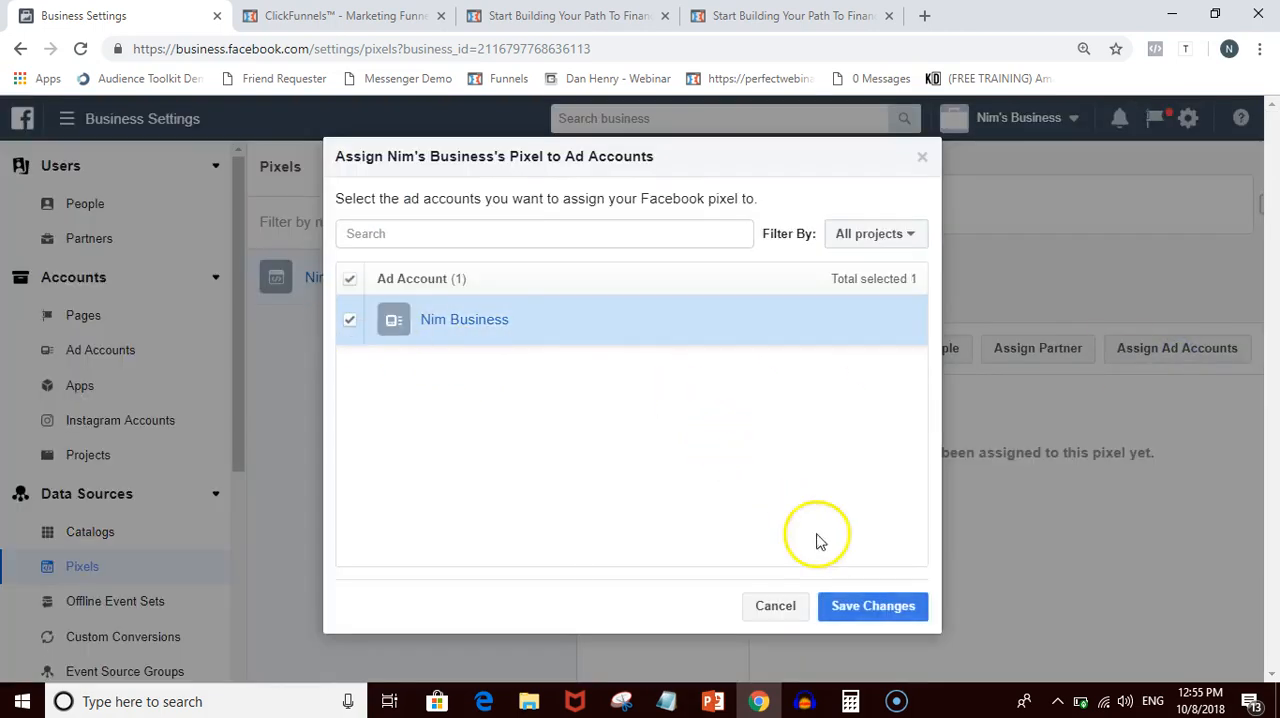
left_click(857, 608)
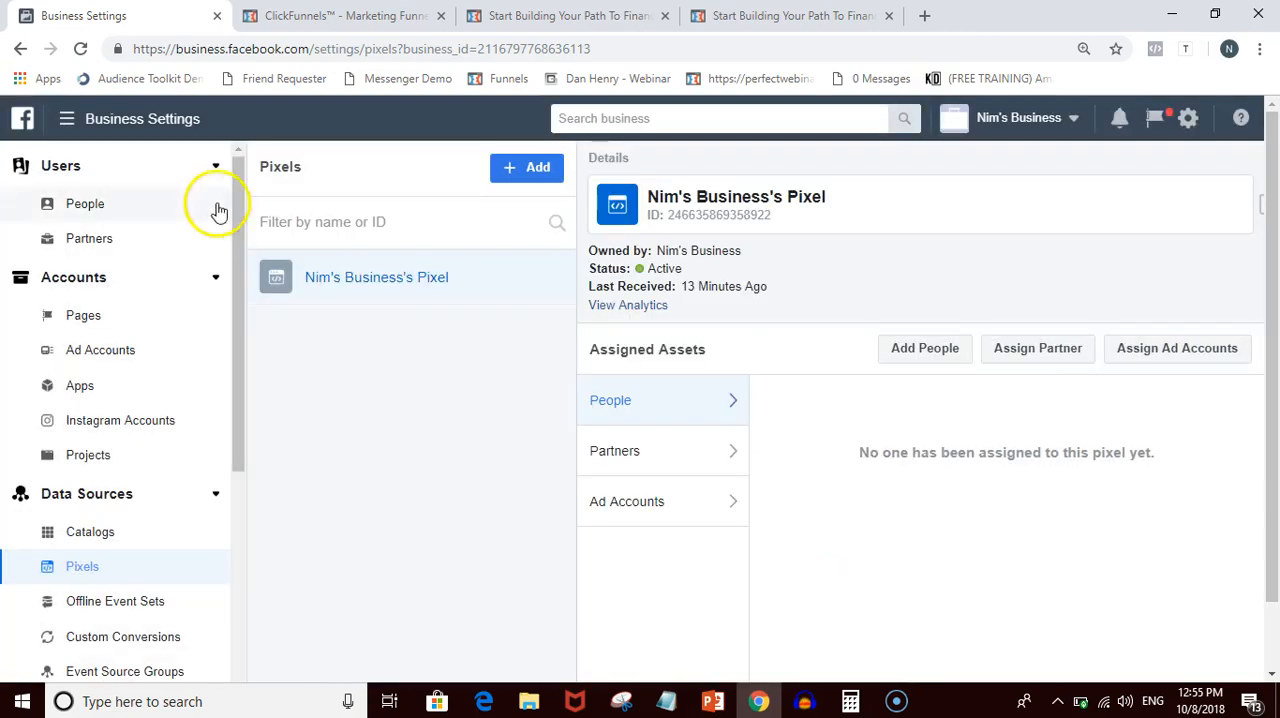
- Open Custom Conversions in Events Manager and read through the introduction on learning from, optimizing for and sharing custom conversions
left_click(70, 120)
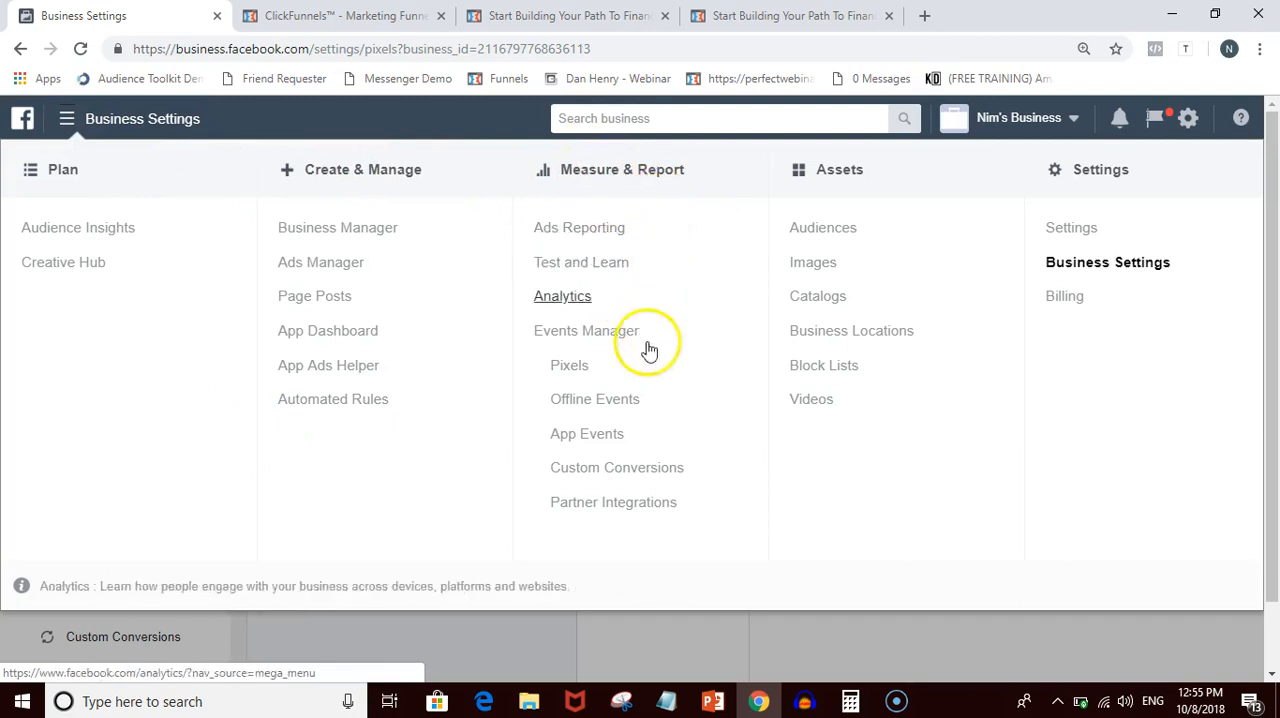
left_click(640, 482)
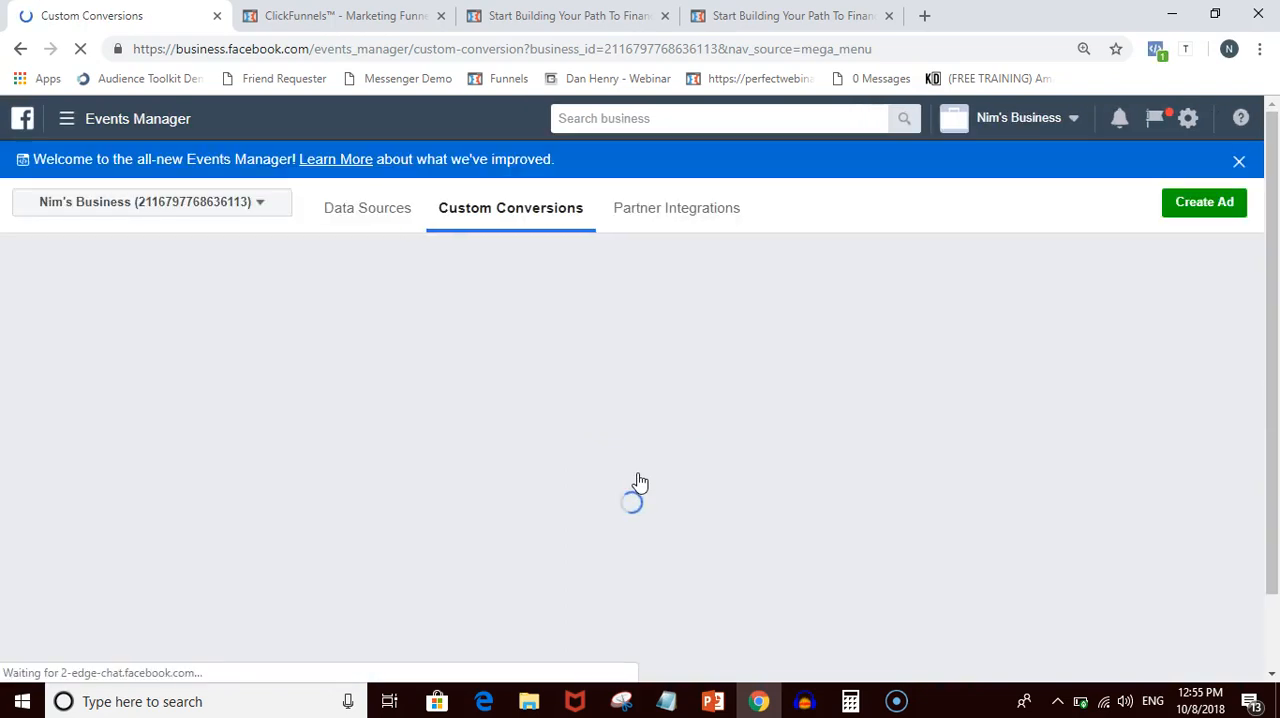
scroll(694, 418, "down", 1)
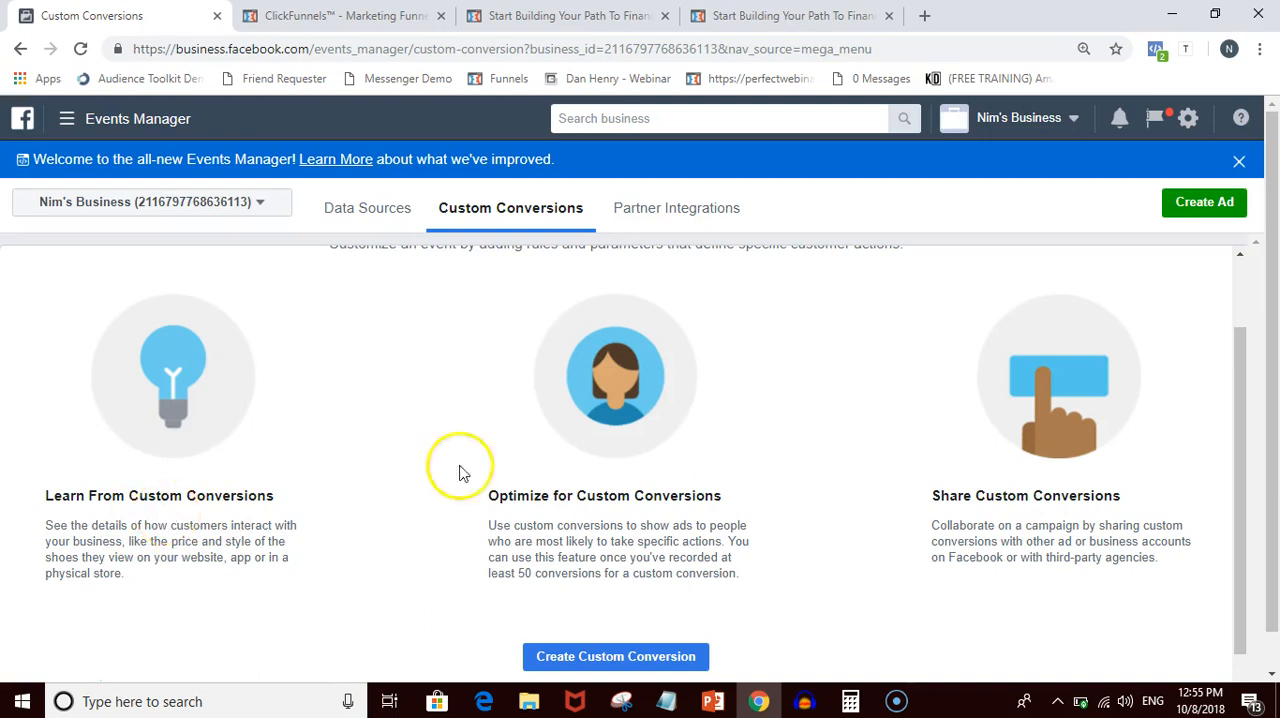
scroll(714, 414, "up", 1)
scroll(714, 414, "down", 1)
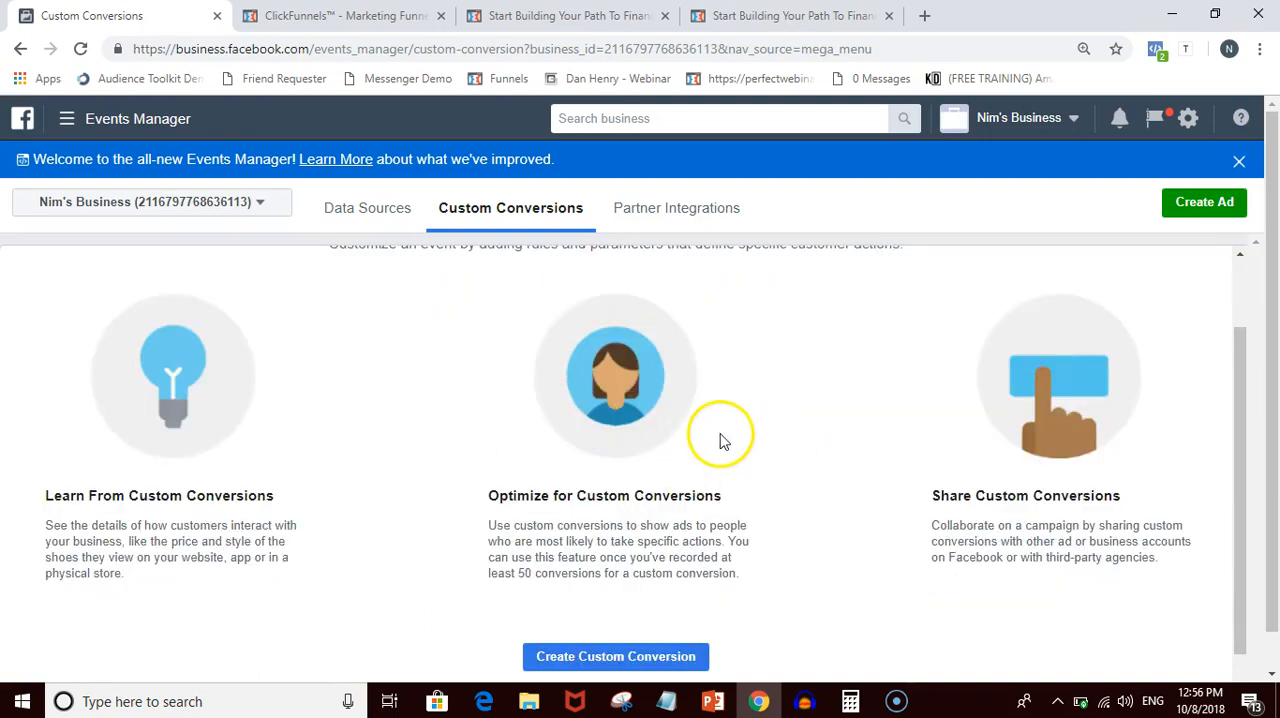
scroll(724, 440, "up", 1)
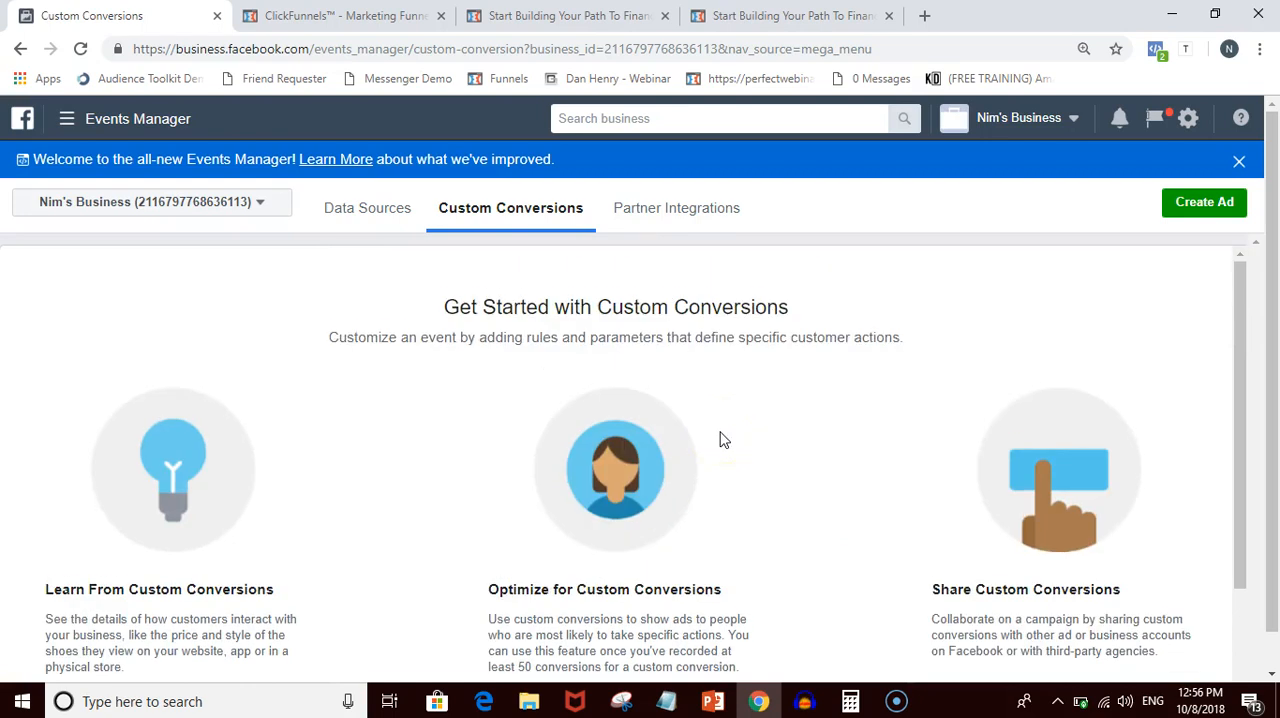
scroll(724, 440, "down", 1)
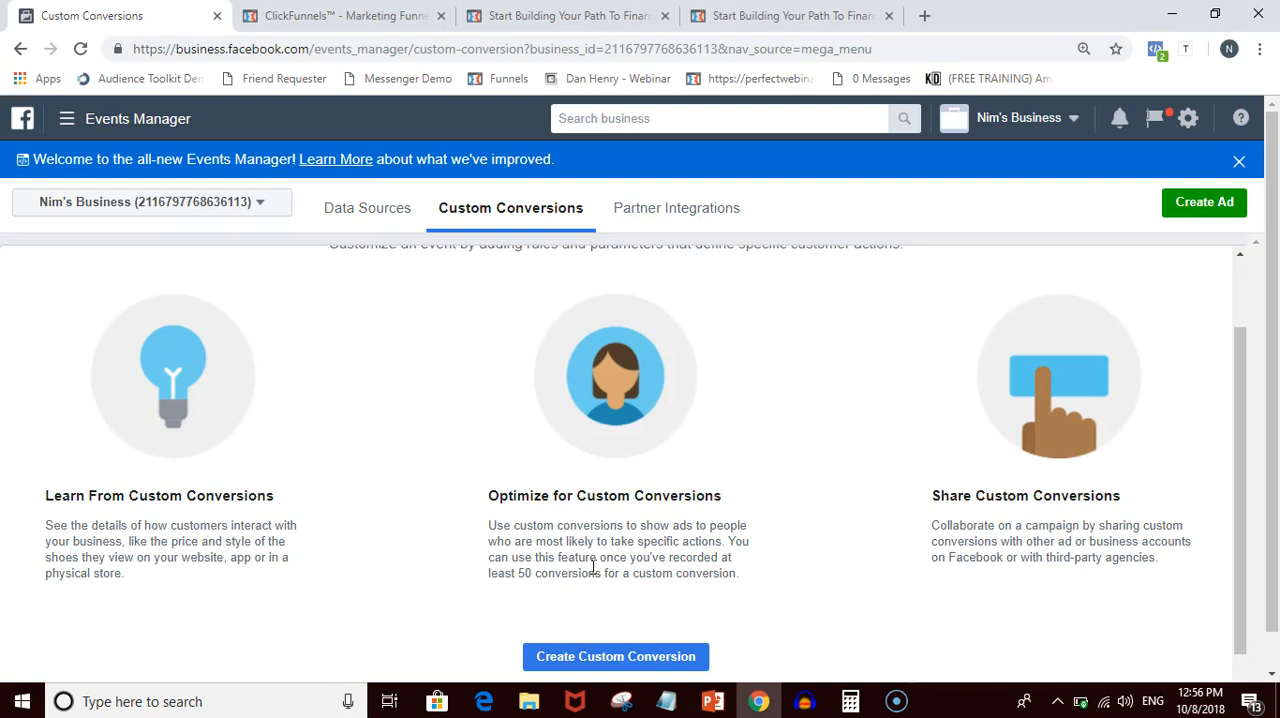
scroll(1034, 516, "down", 1)
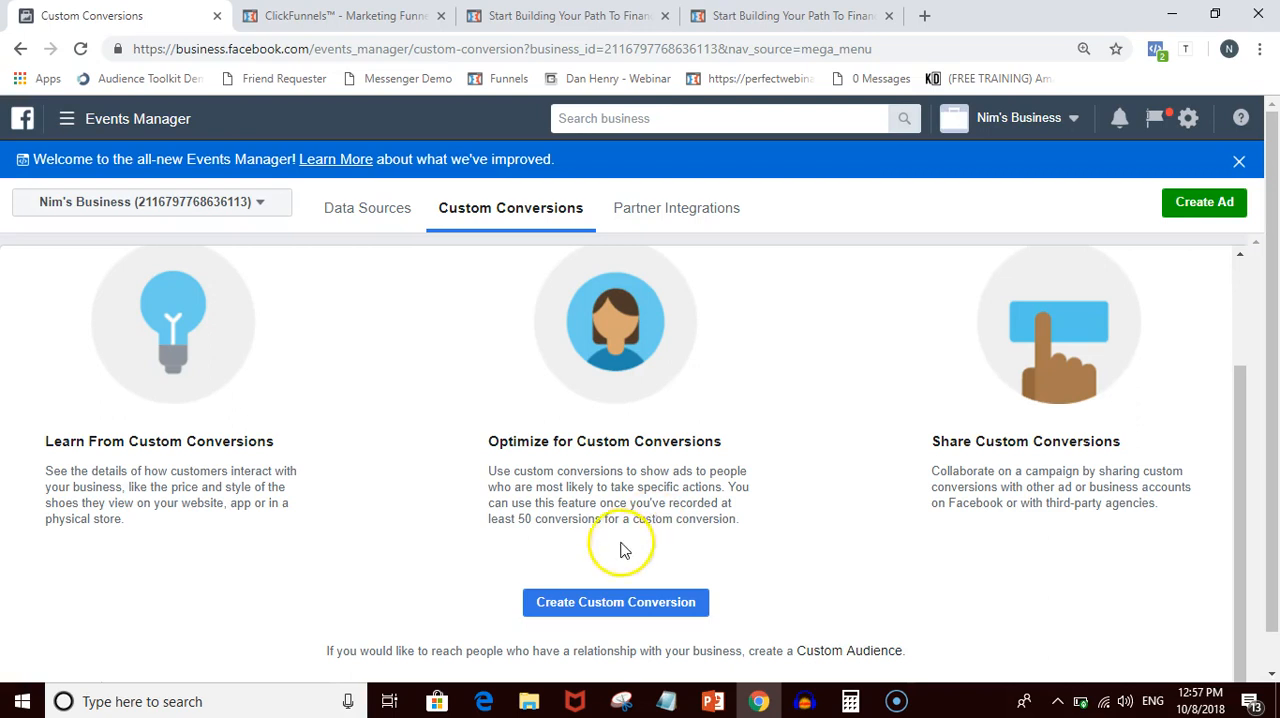
- Start a new custom conversion based on the business's pixel
left_click(583, 606)
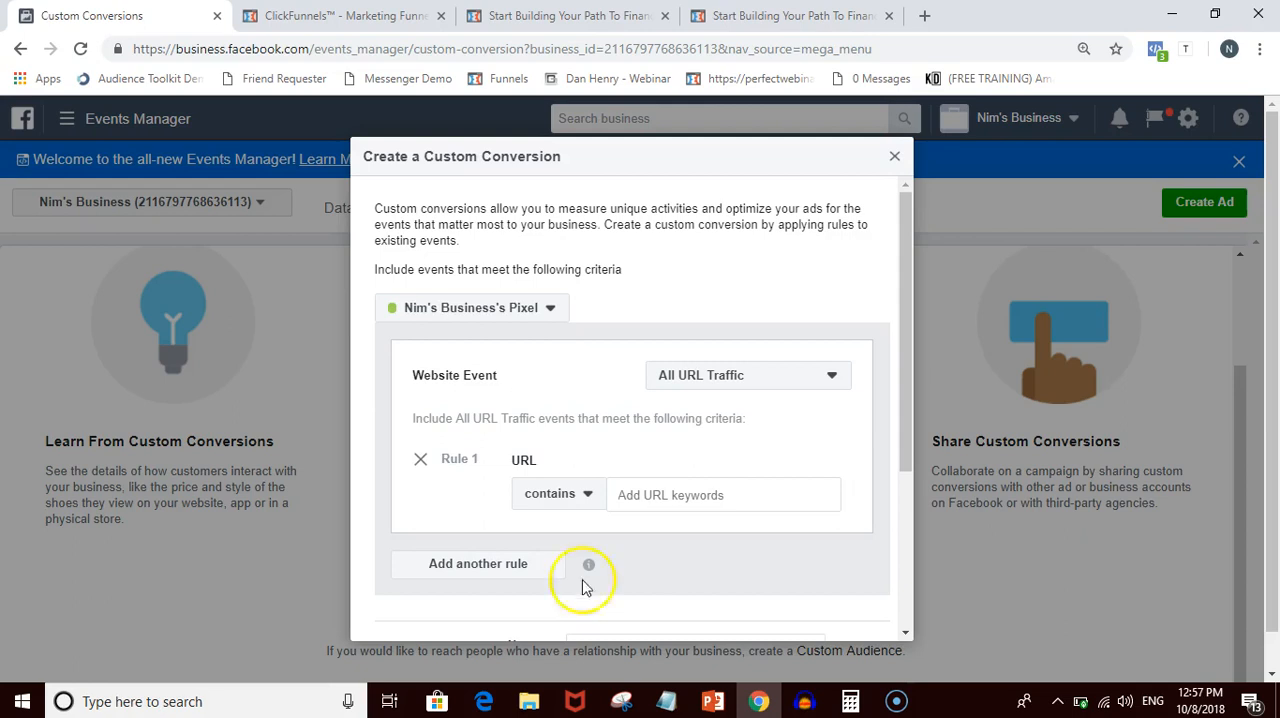
scroll(680, 340, "down", 1)
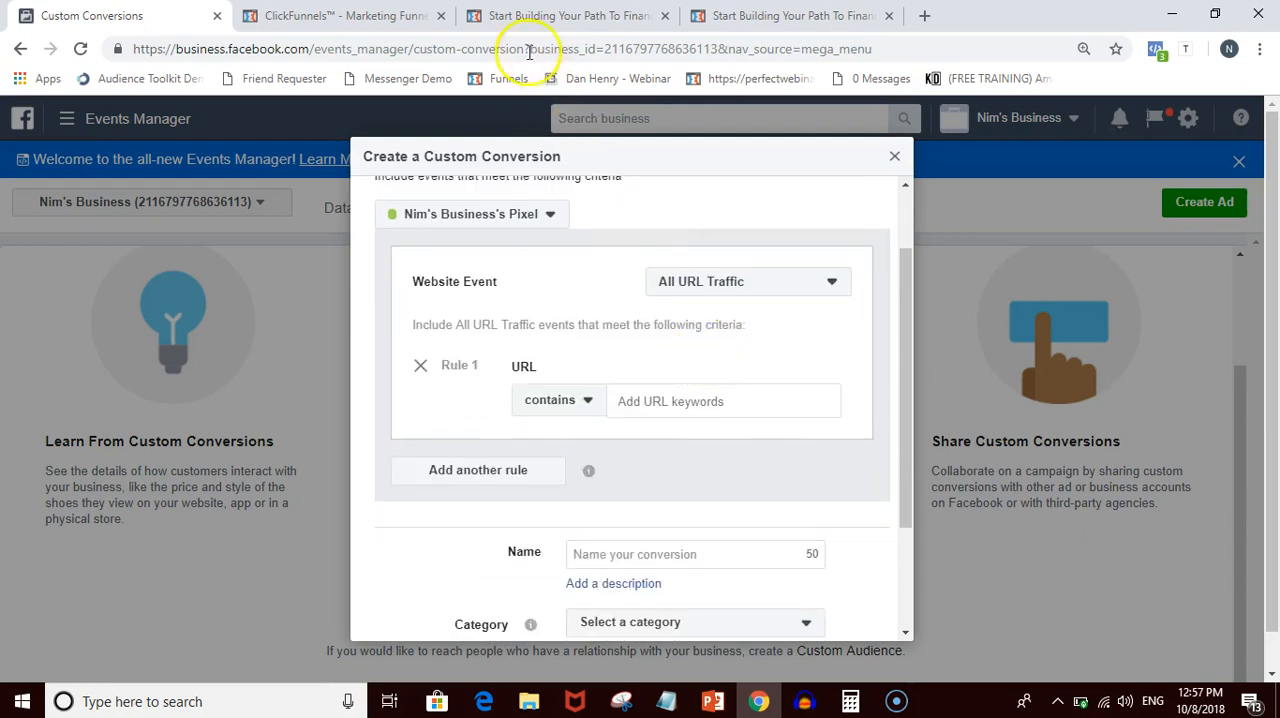
left_click(525, 15)
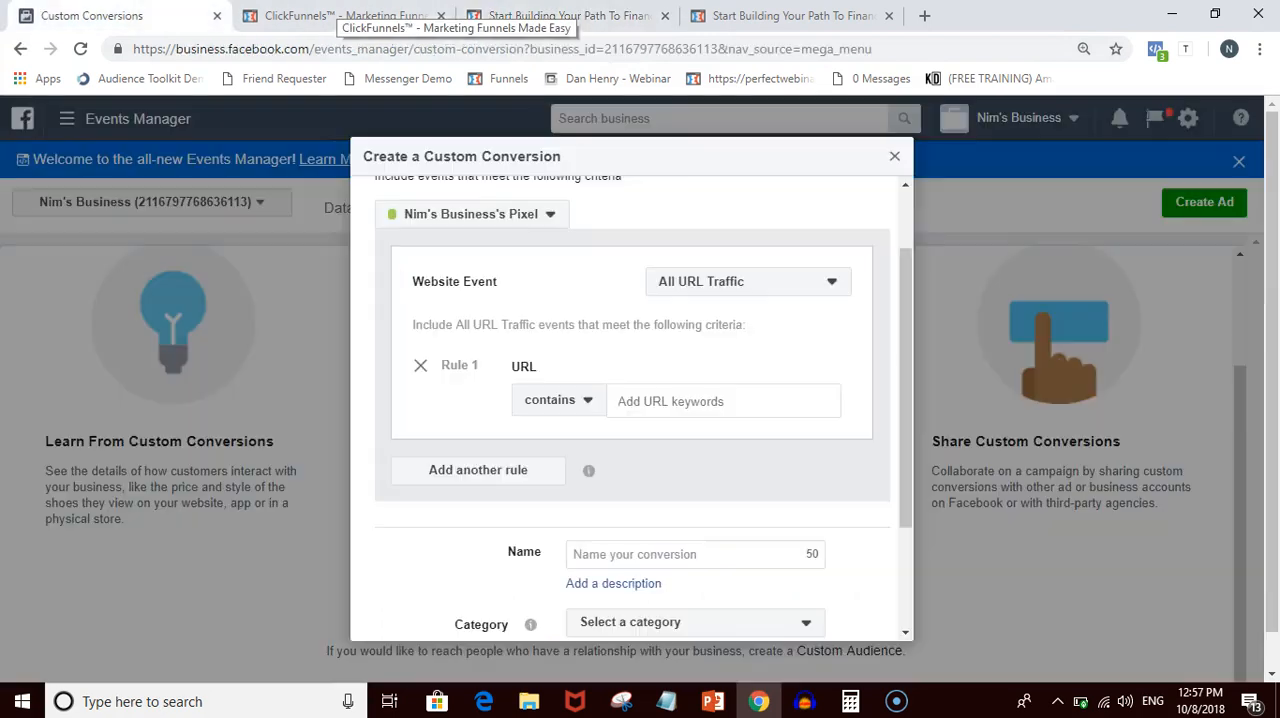
left_click(200, 15)
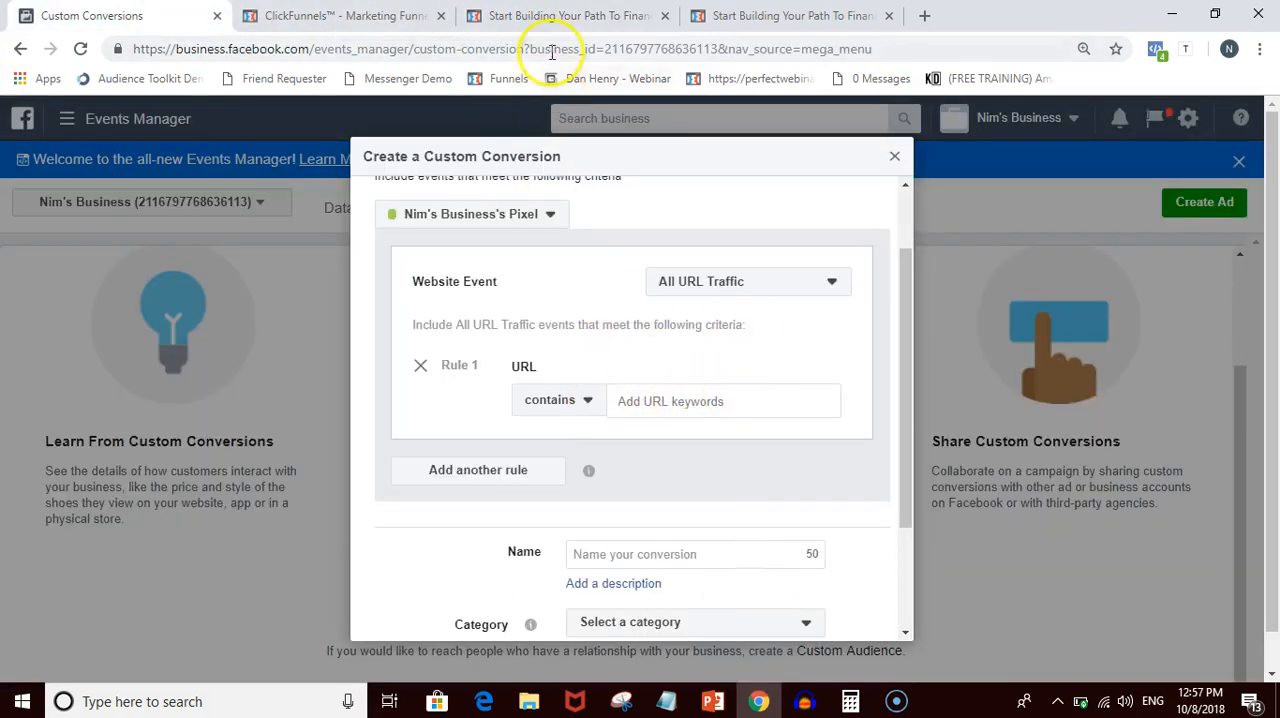
- Copy the web address from the already open preview of the landing page
left_click(545, 18)
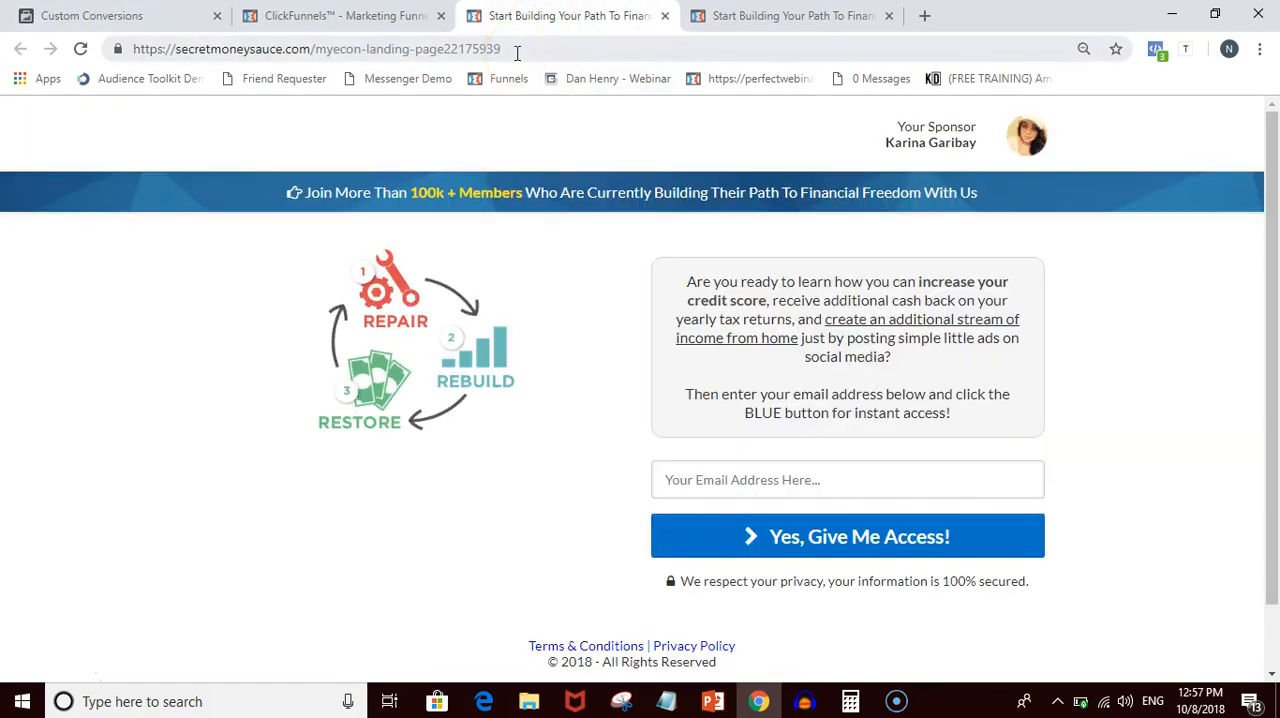
left_click(515, 50)
right_click(512, 52)
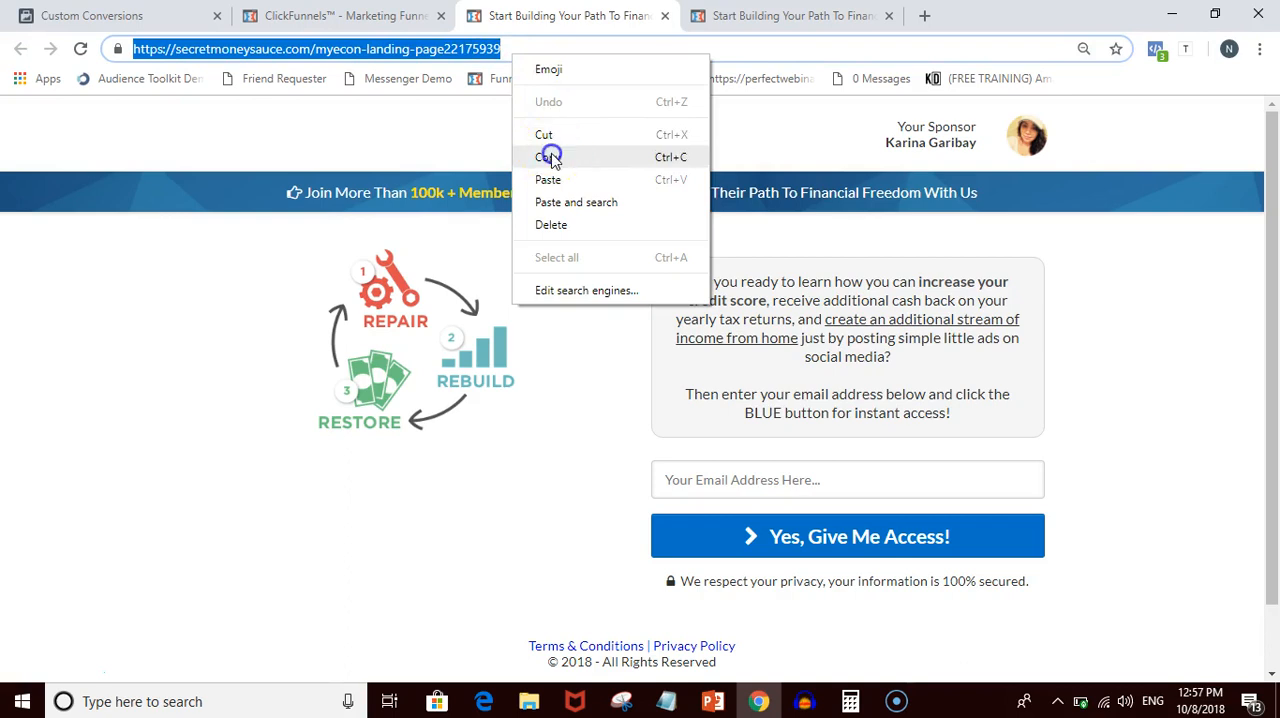
left_click(548, 157)
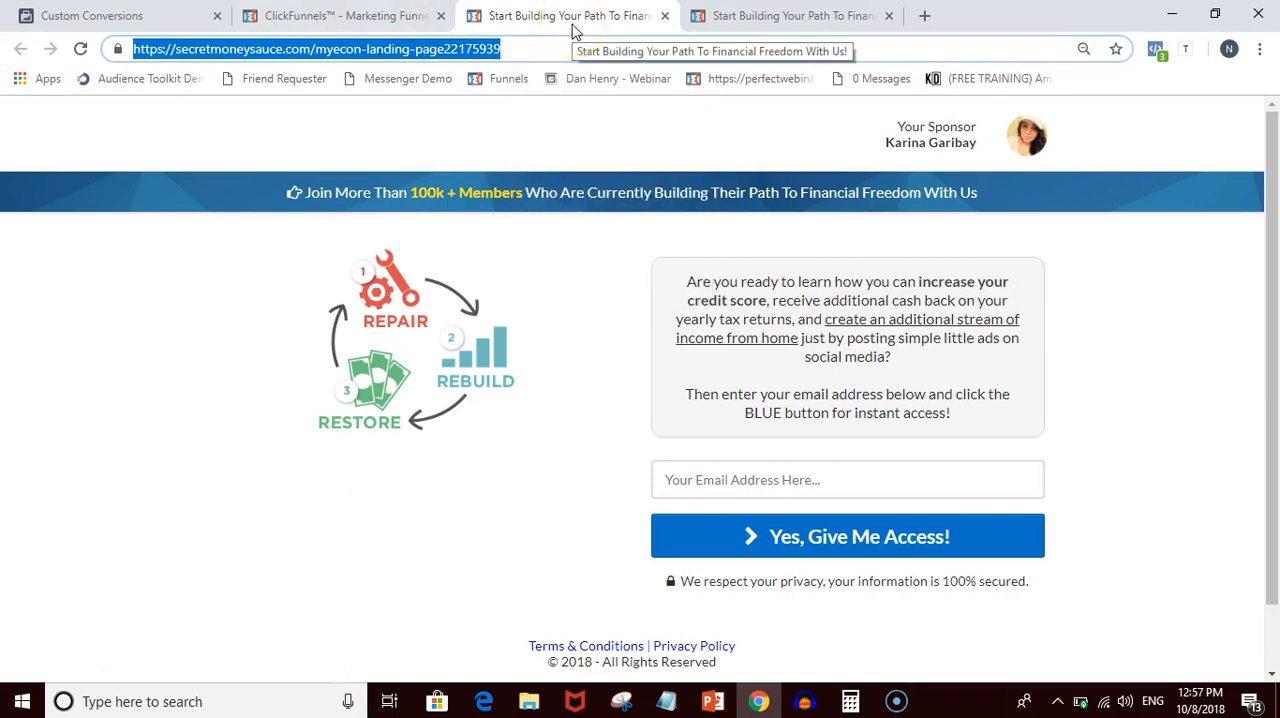
- Open the live sales page from the ClickFunnels funnel and close the two older page previews
left_click(340, 15)
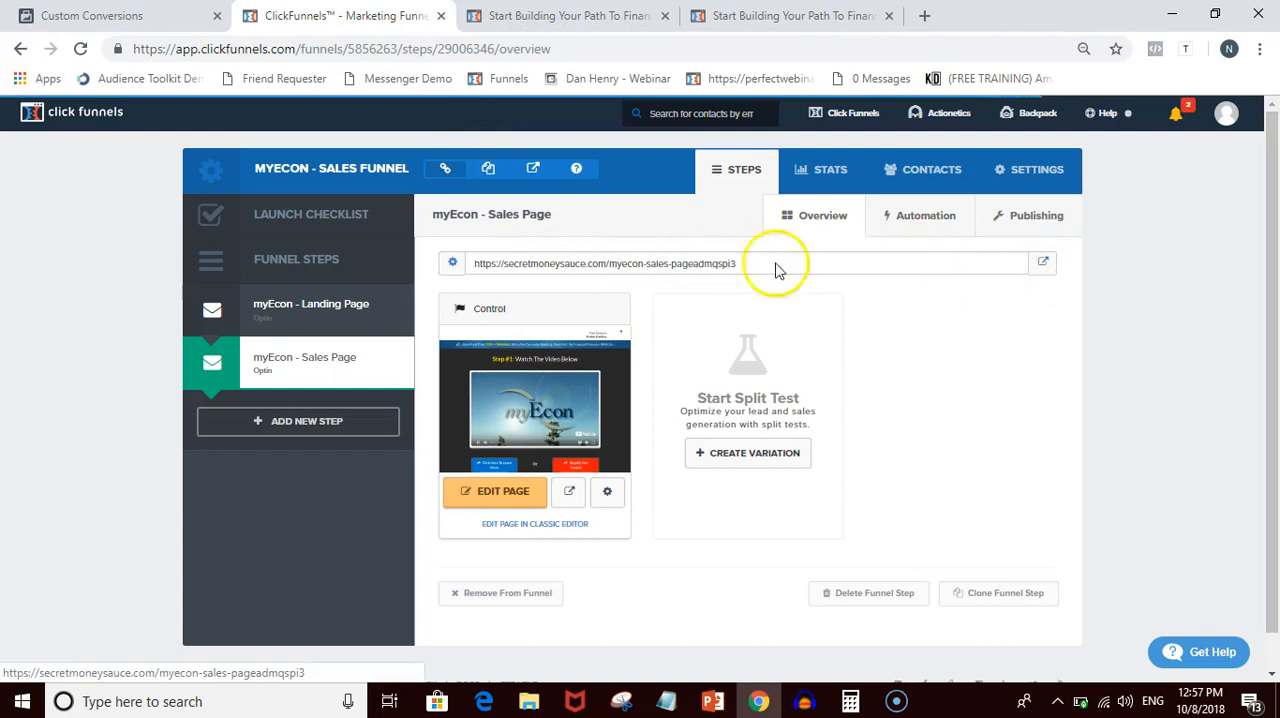
left_click(1045, 264)
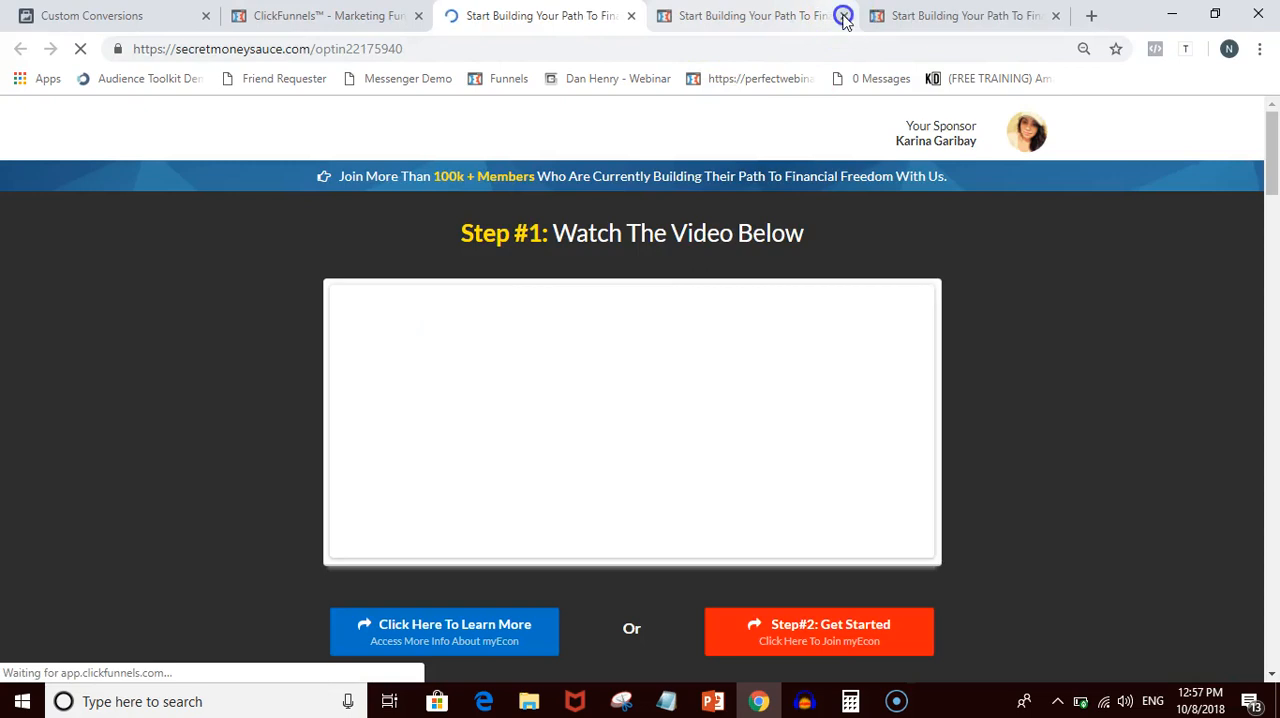
left_click(843, 17)
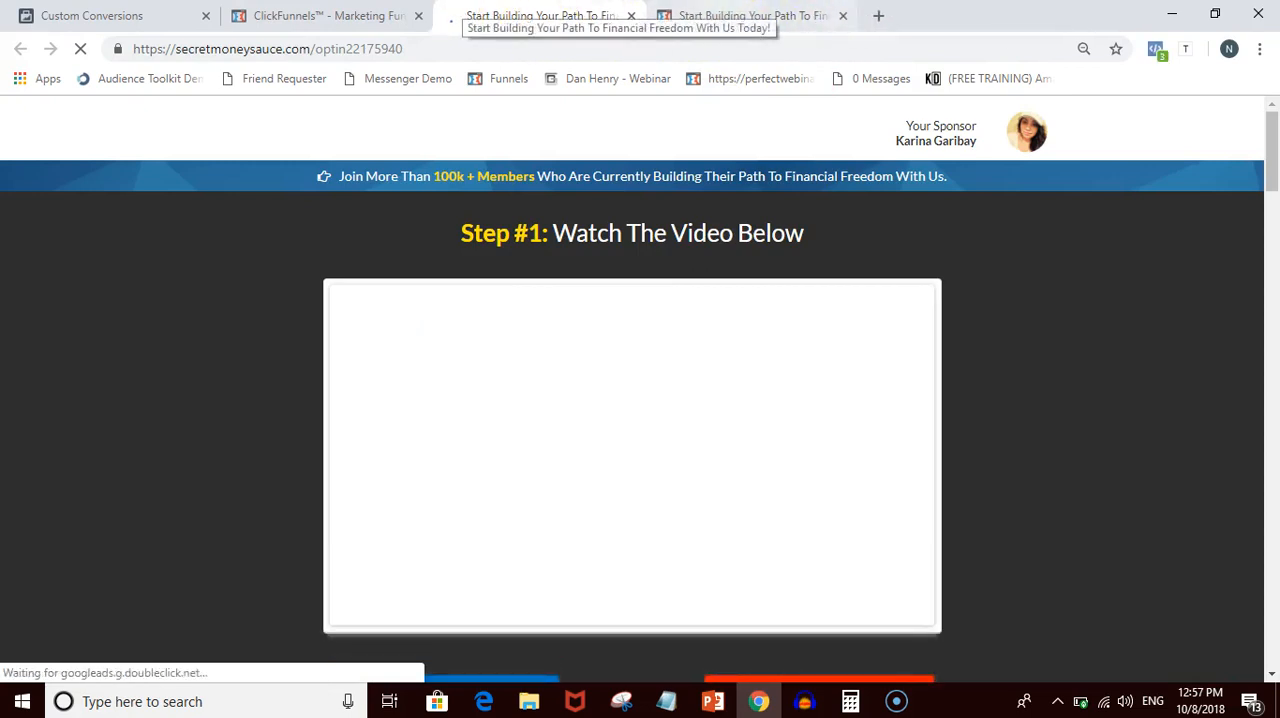
left_click(820, 18)
left_click(842, 17)
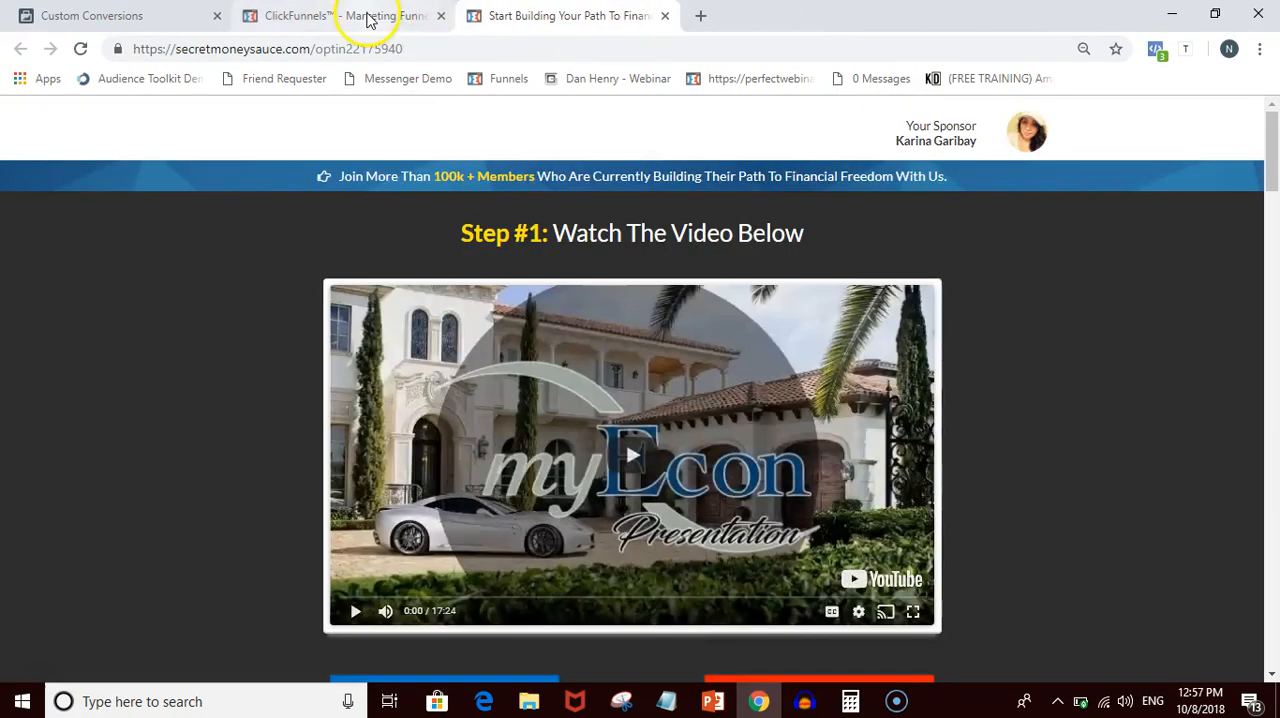
- Open the live page of the funnel's myEcon - Landing Page step and copy its web address
left_click(371, 18)
left_click(330, 308)
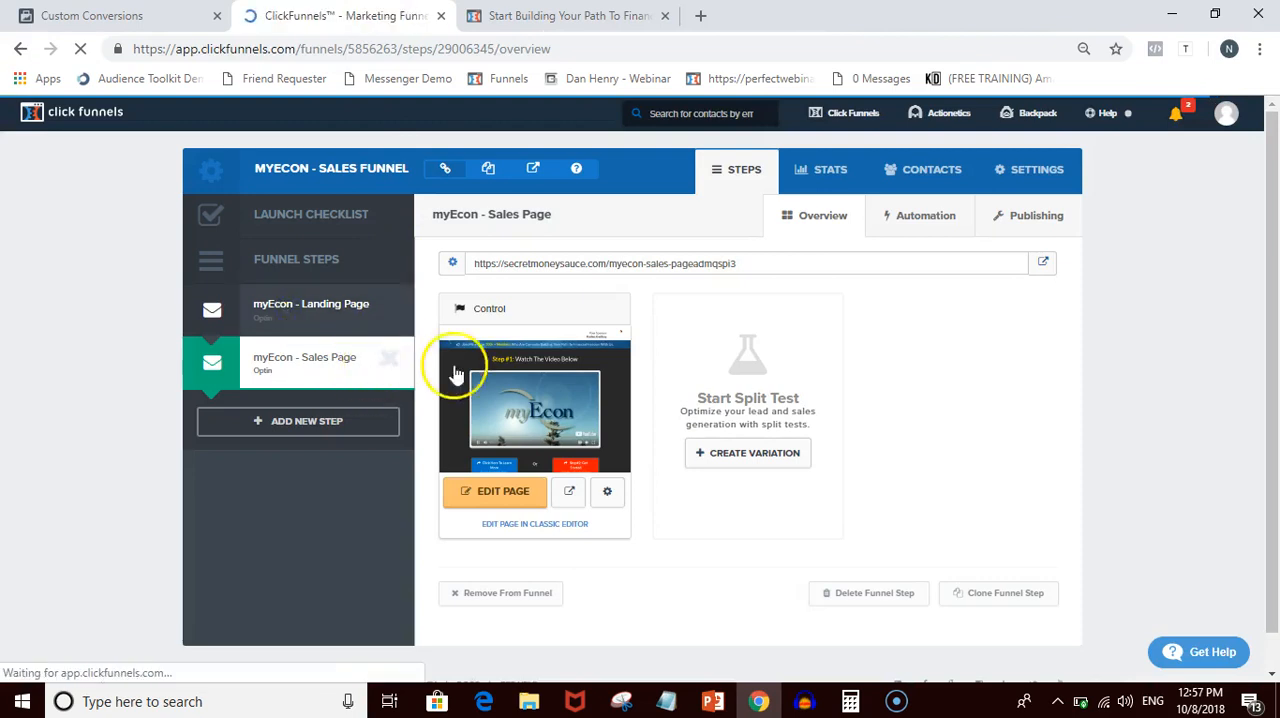
left_click(1045, 265)
left_click(449, 49)
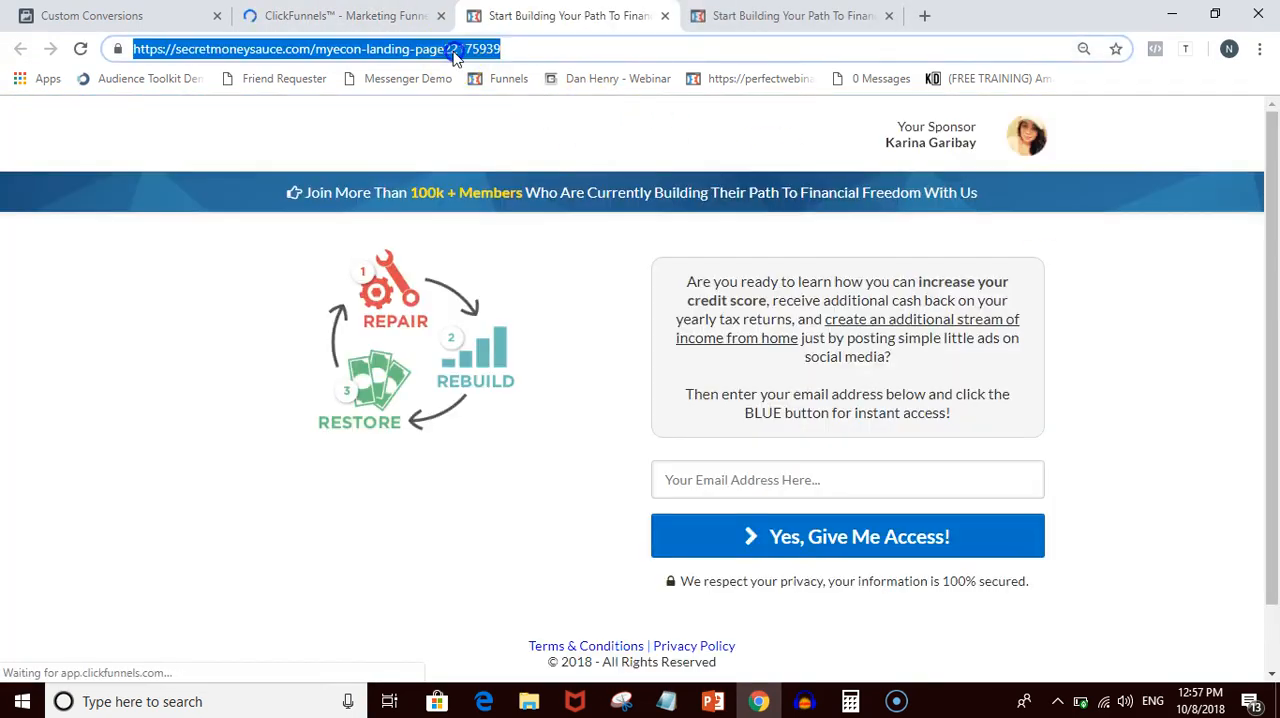
right_click(453, 53)
left_click(505, 155)
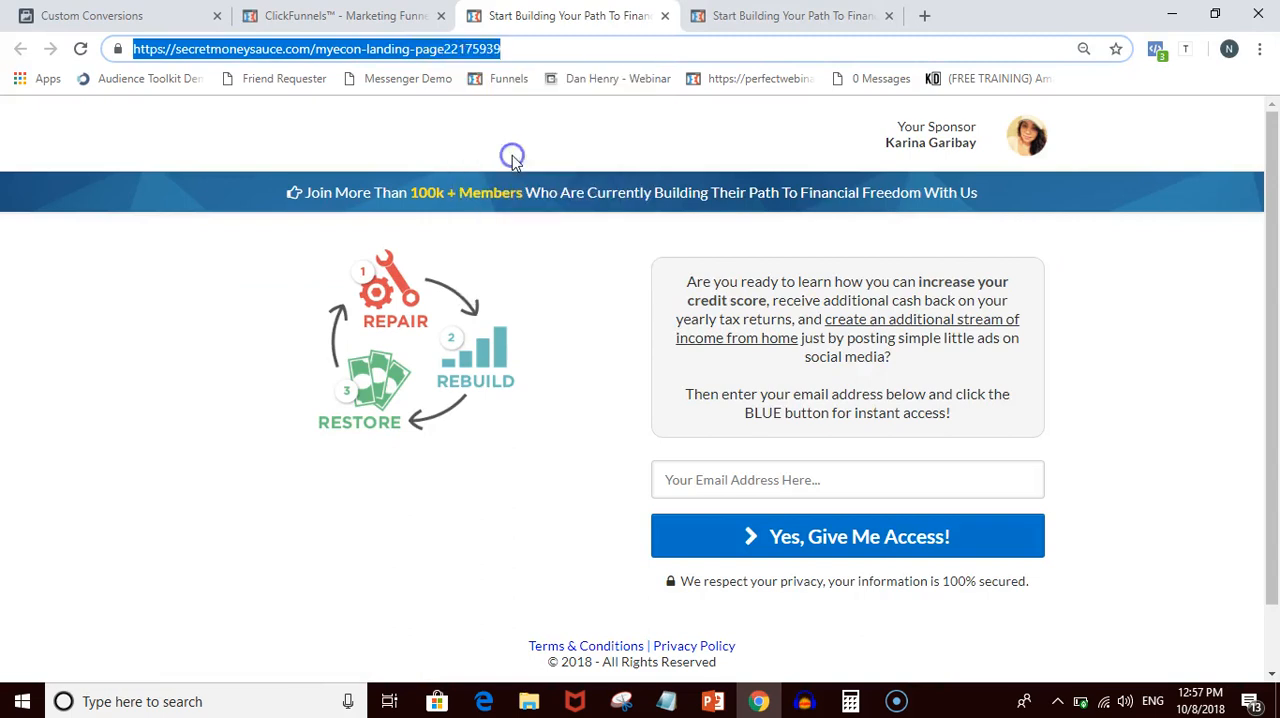
left_click(163, 15)
left_click(737, 410)
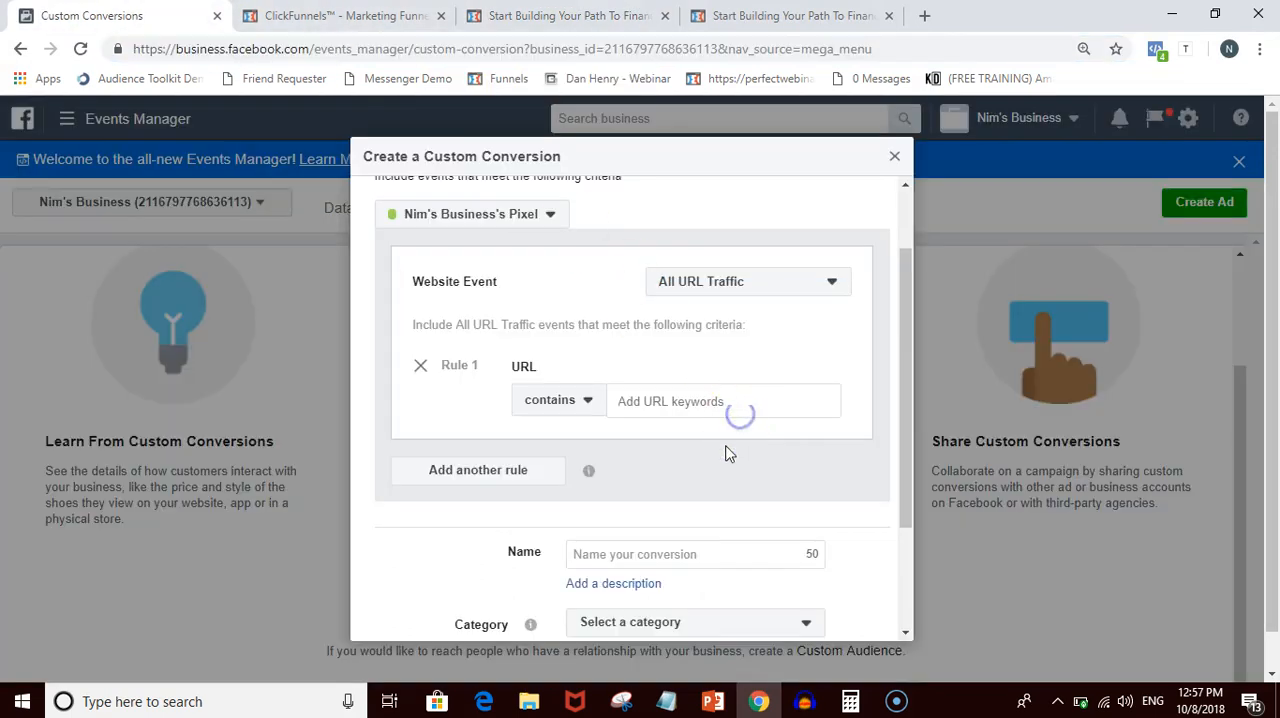
left_click(708, 393)
key("ctrl+v")
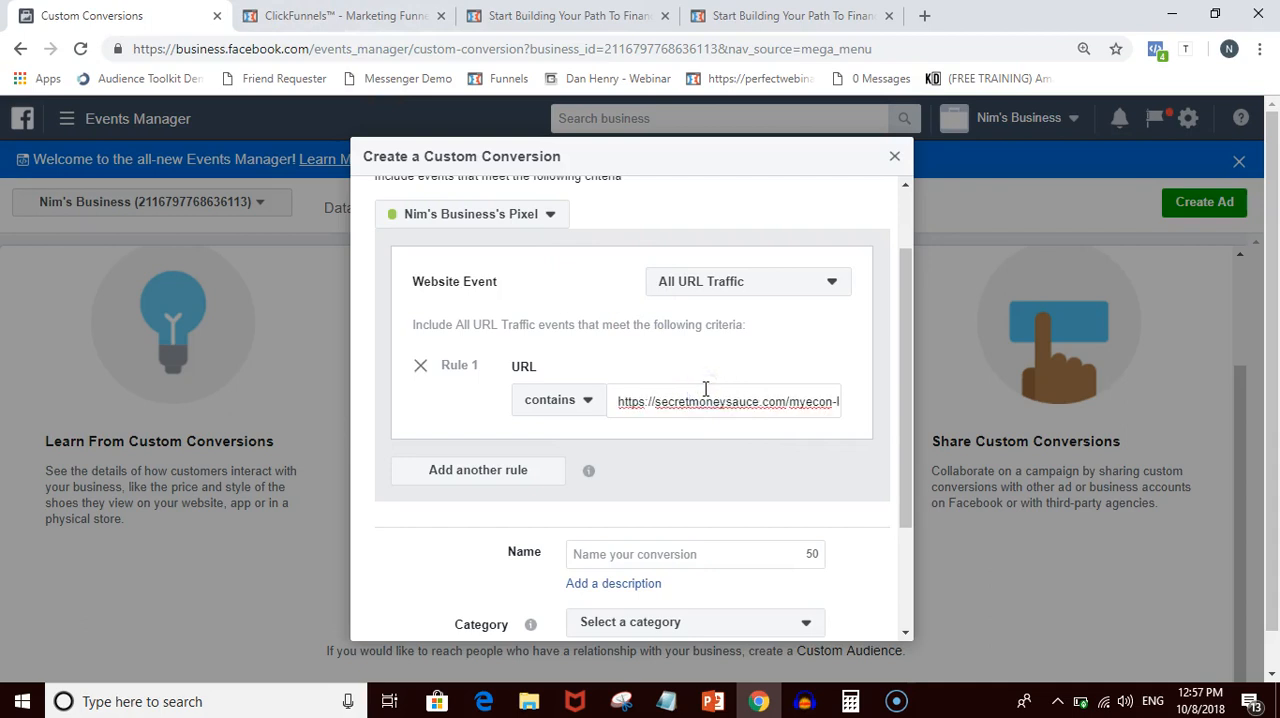
left_click(655, 370)
left_click(570, 402)
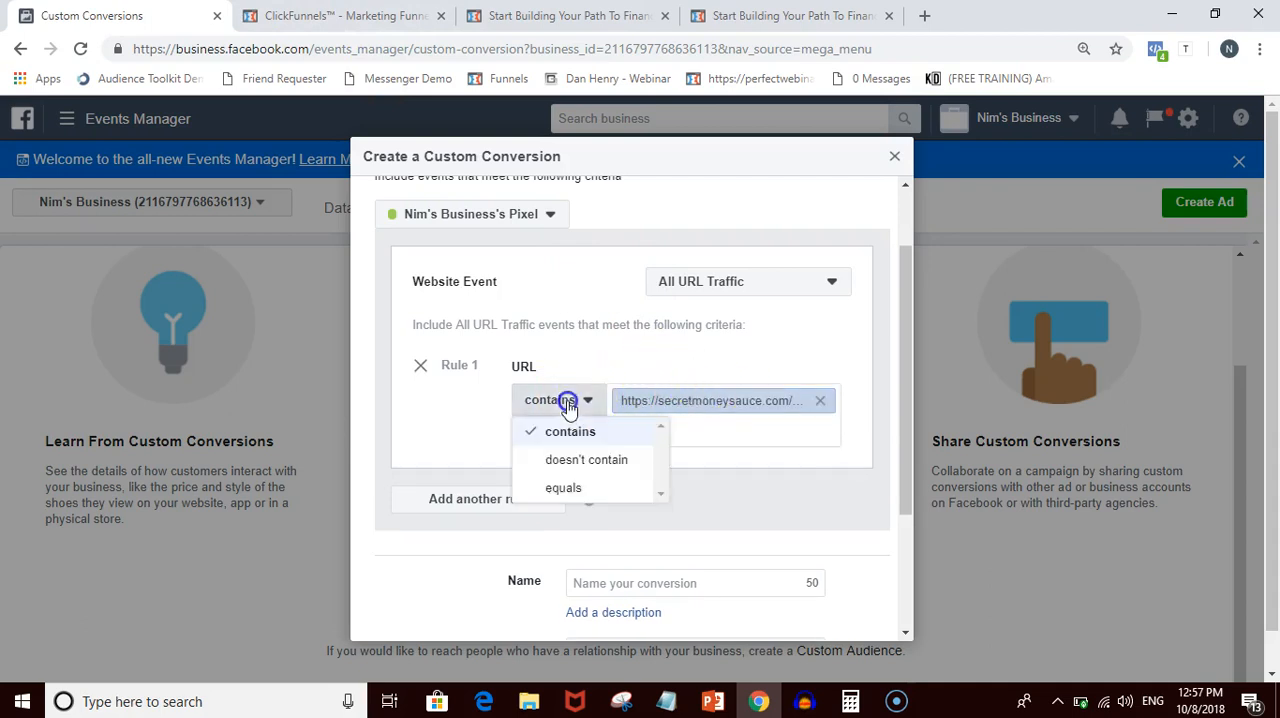
left_click(569, 404)
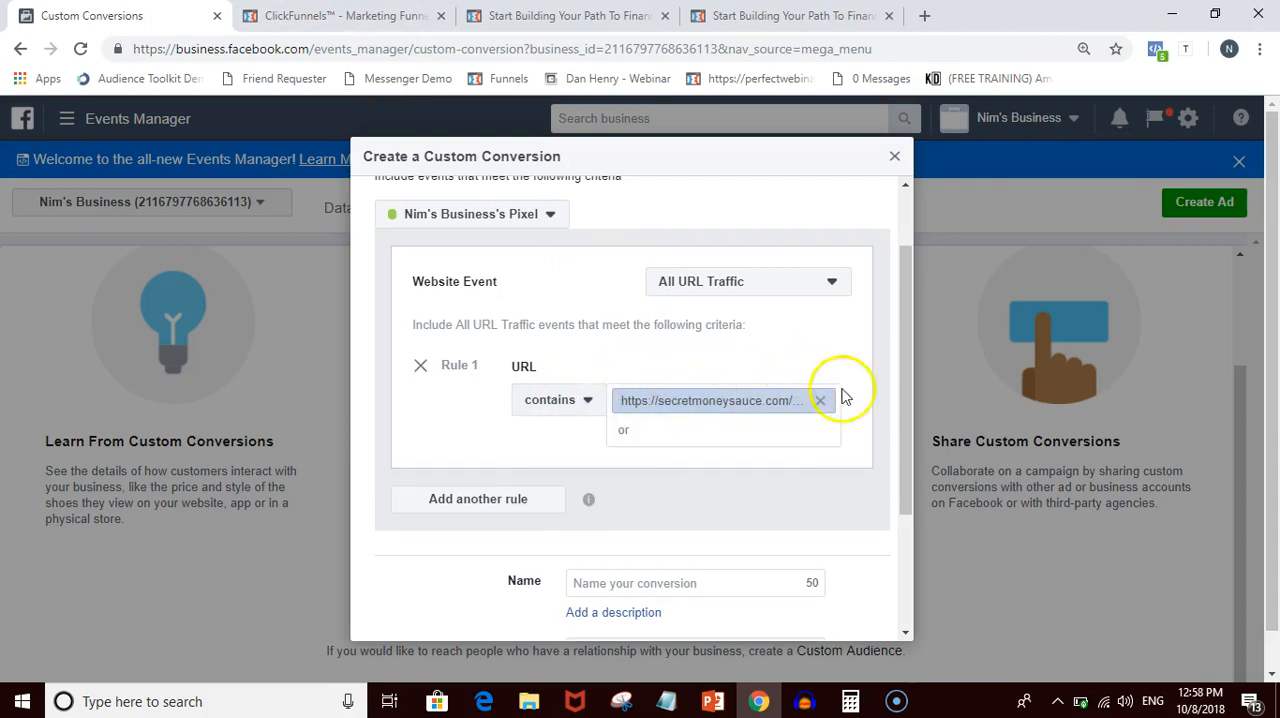
- Check the live landing page and name the custom conversion myEcon - Landing Page
scroll(865, 403, "down", 1)
left_click(686, 489)
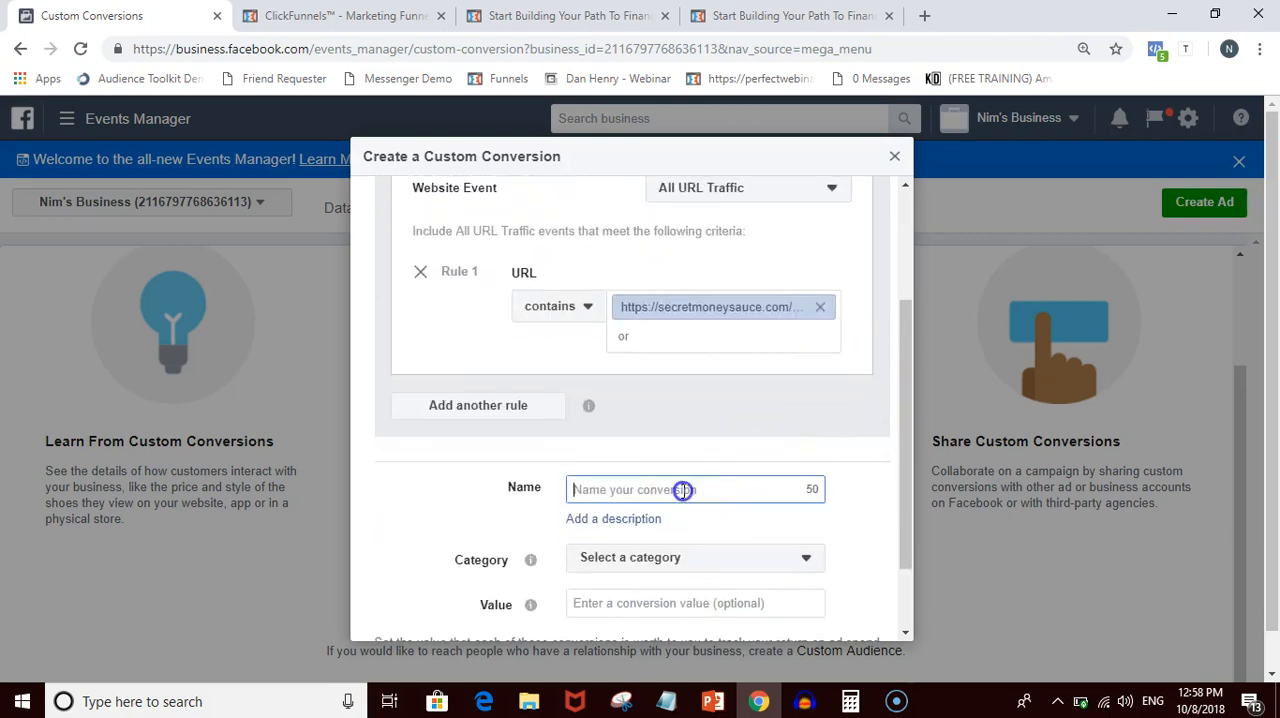
left_click(570, 16)
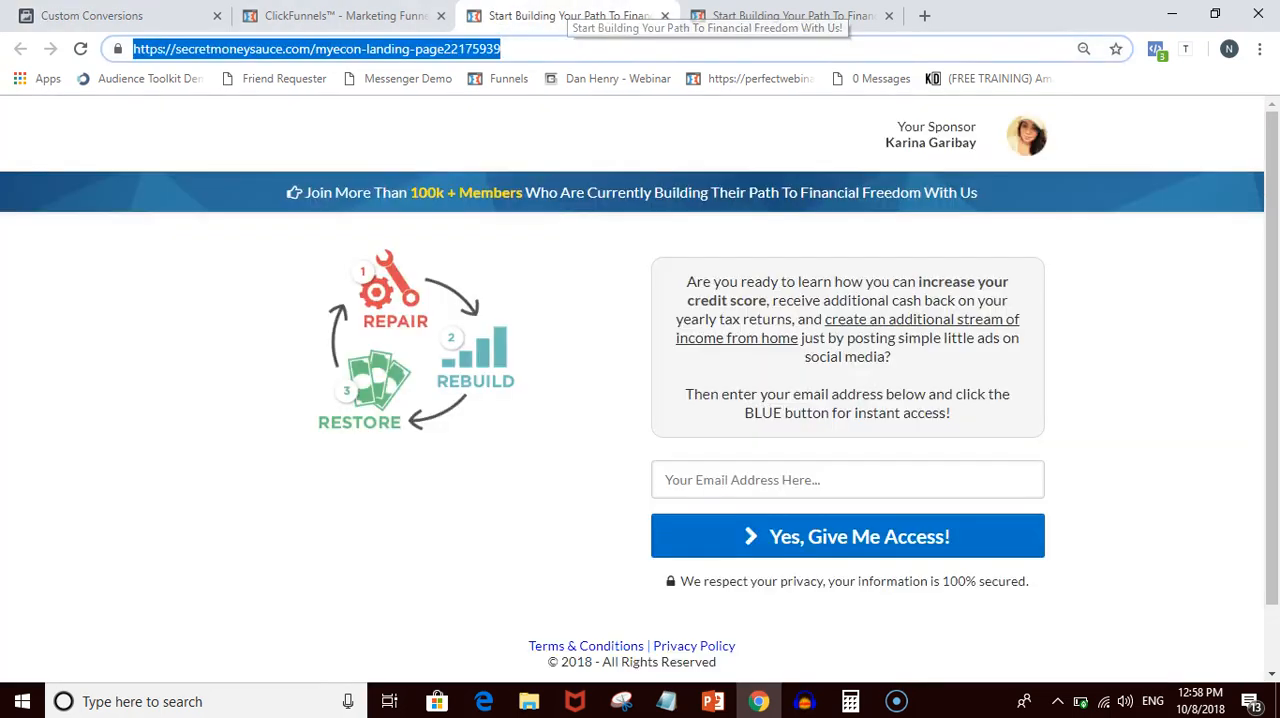
left_click(585, 250)
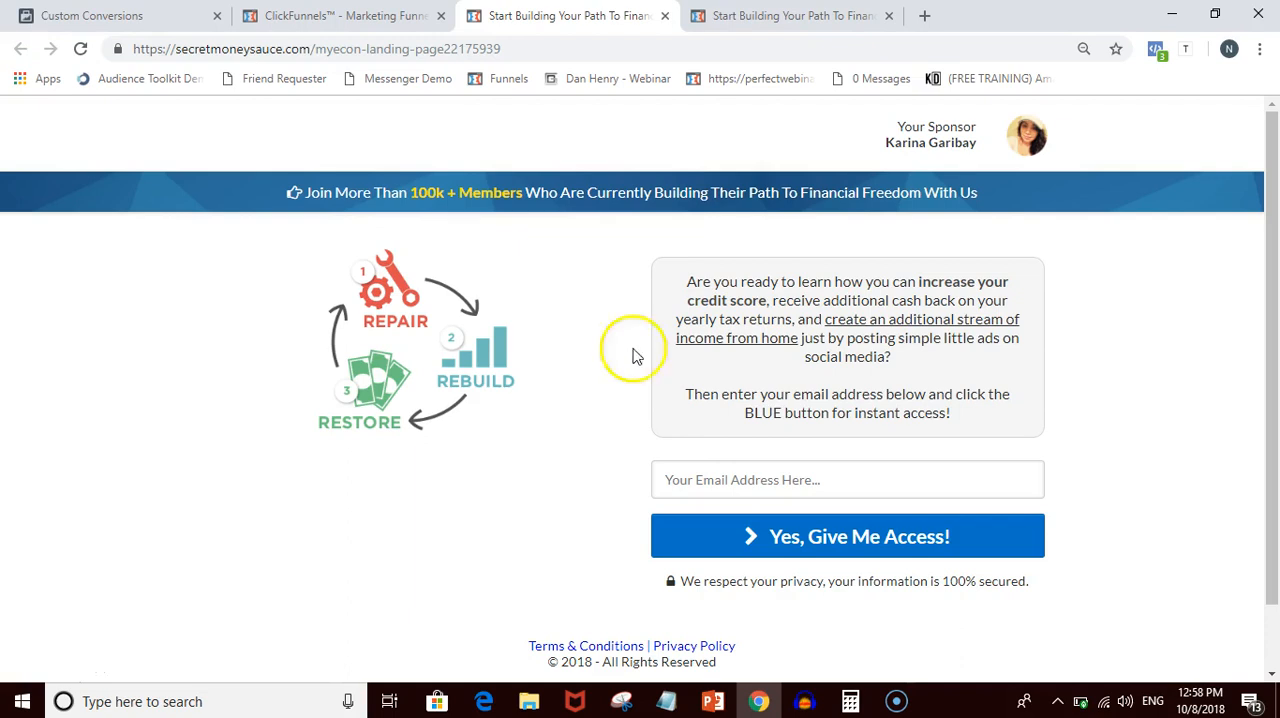
left_click(340, 15)
left_click(120, 15)
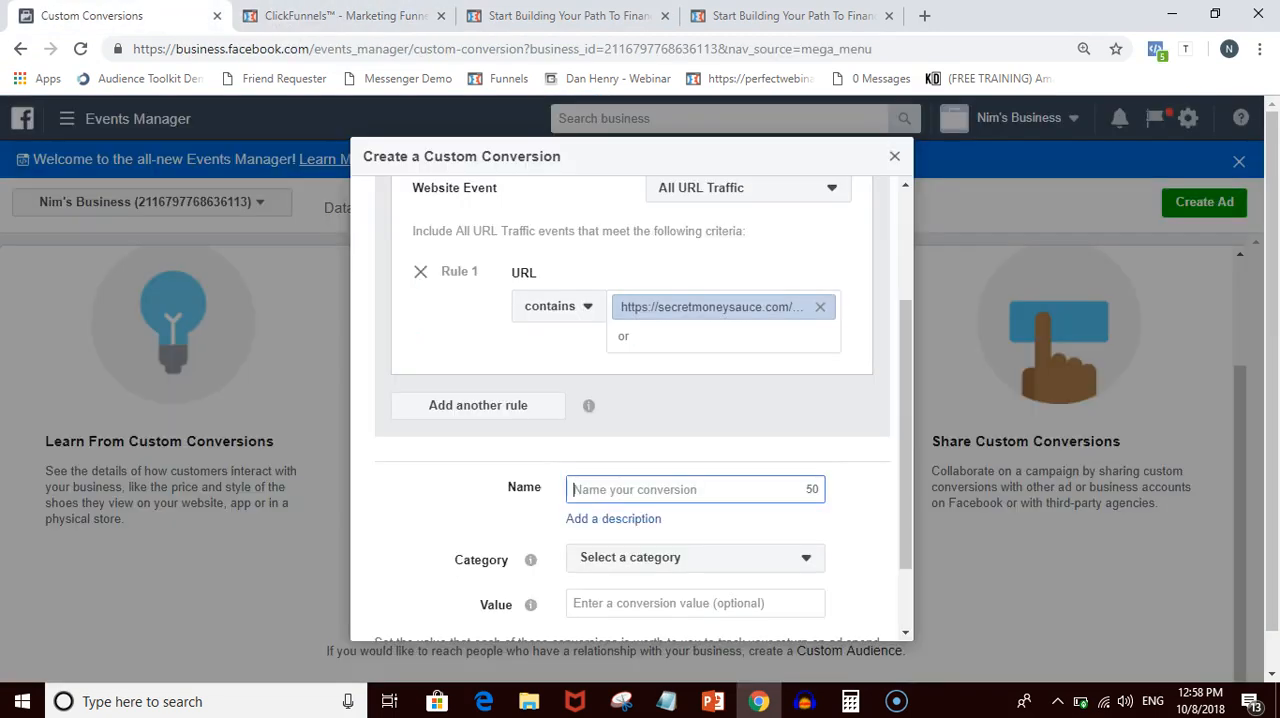
left_click(563, 12)
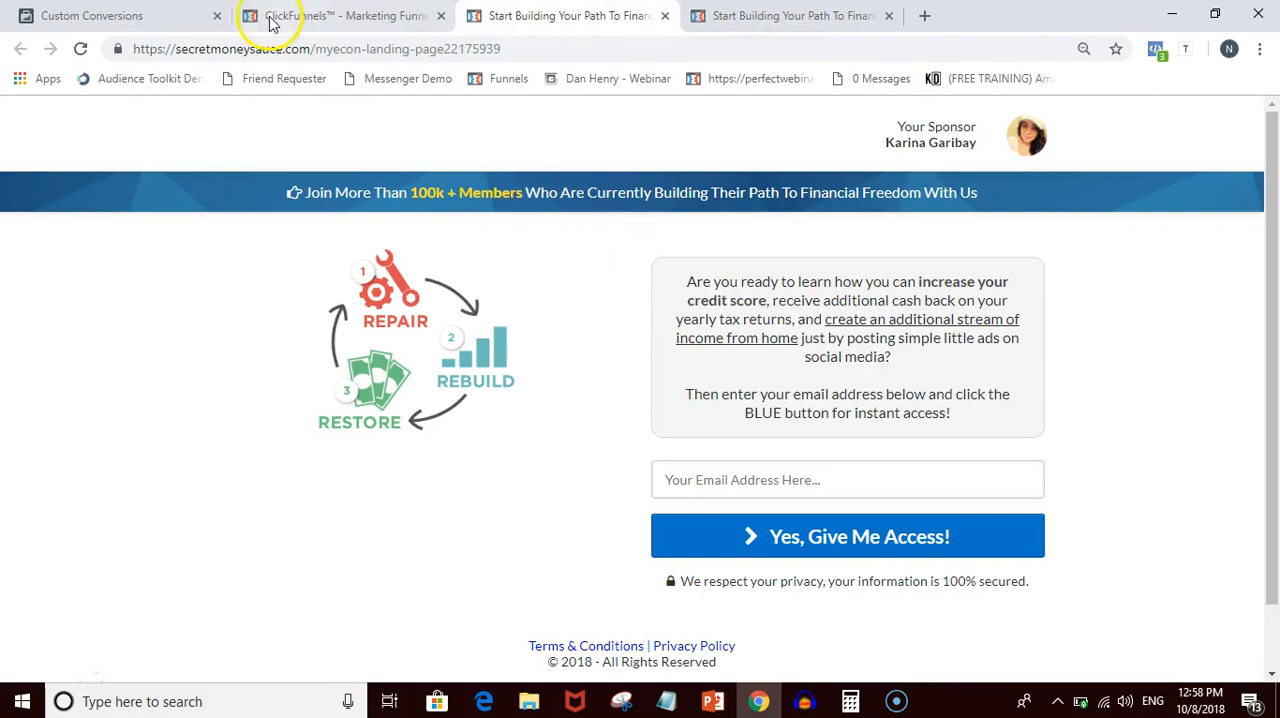
left_click(150, 15)
type("myEcon - Landing Page")
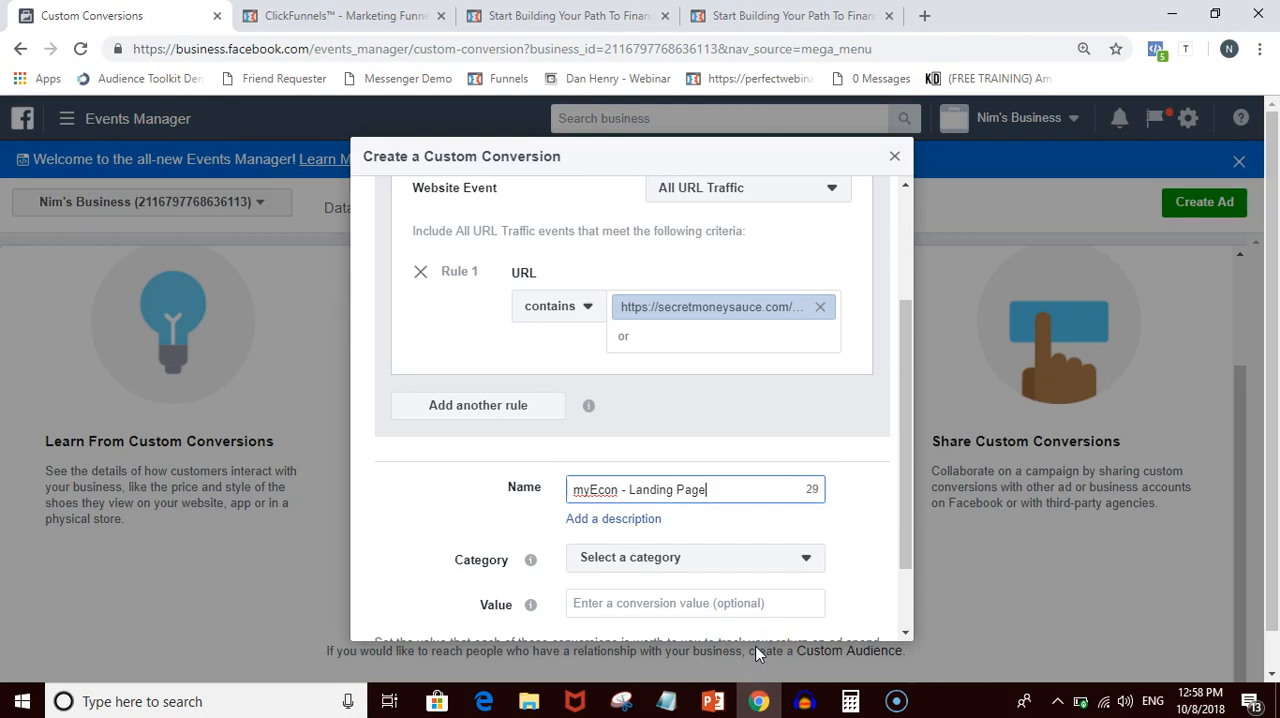
- Review the landing page's opt-in form and set the custom conversion's category to Lead
left_click(849, 526)
left_click(565, 15)
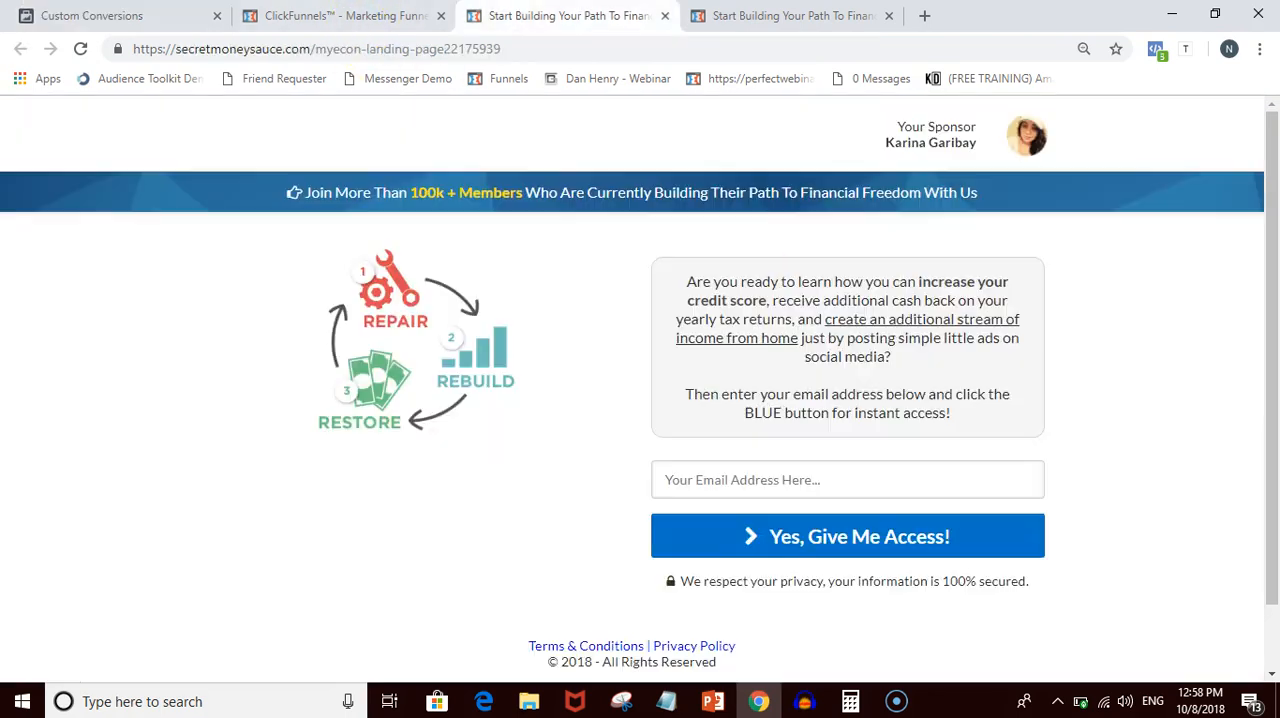
scroll(860, 300, "down", 1)
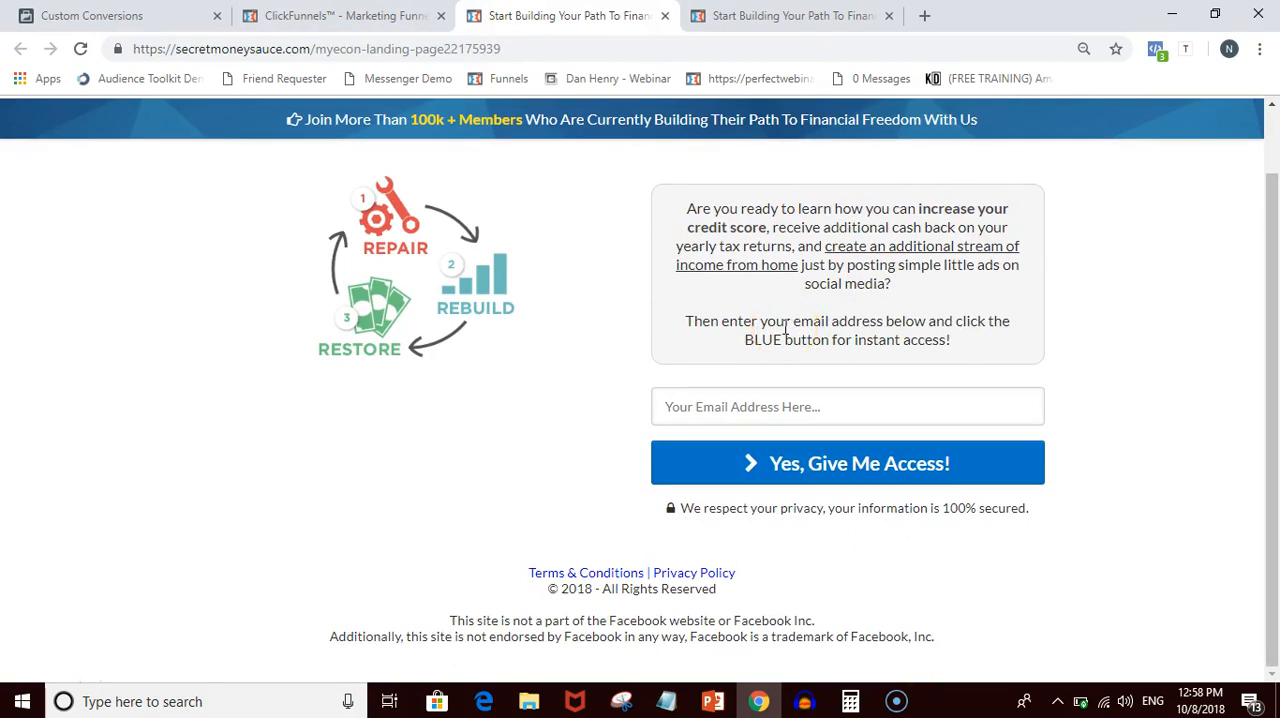
scroll(786, 330, "up", 1)
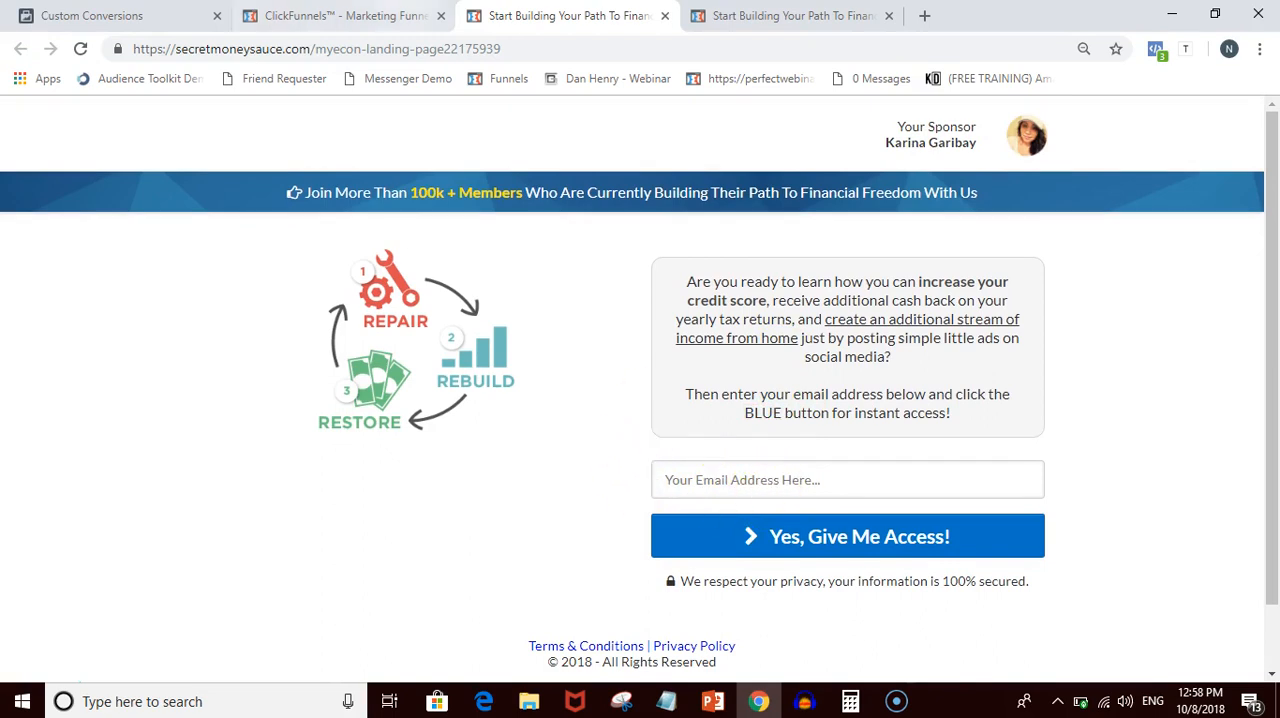
left_click(400, 16)
left_click(130, 16)
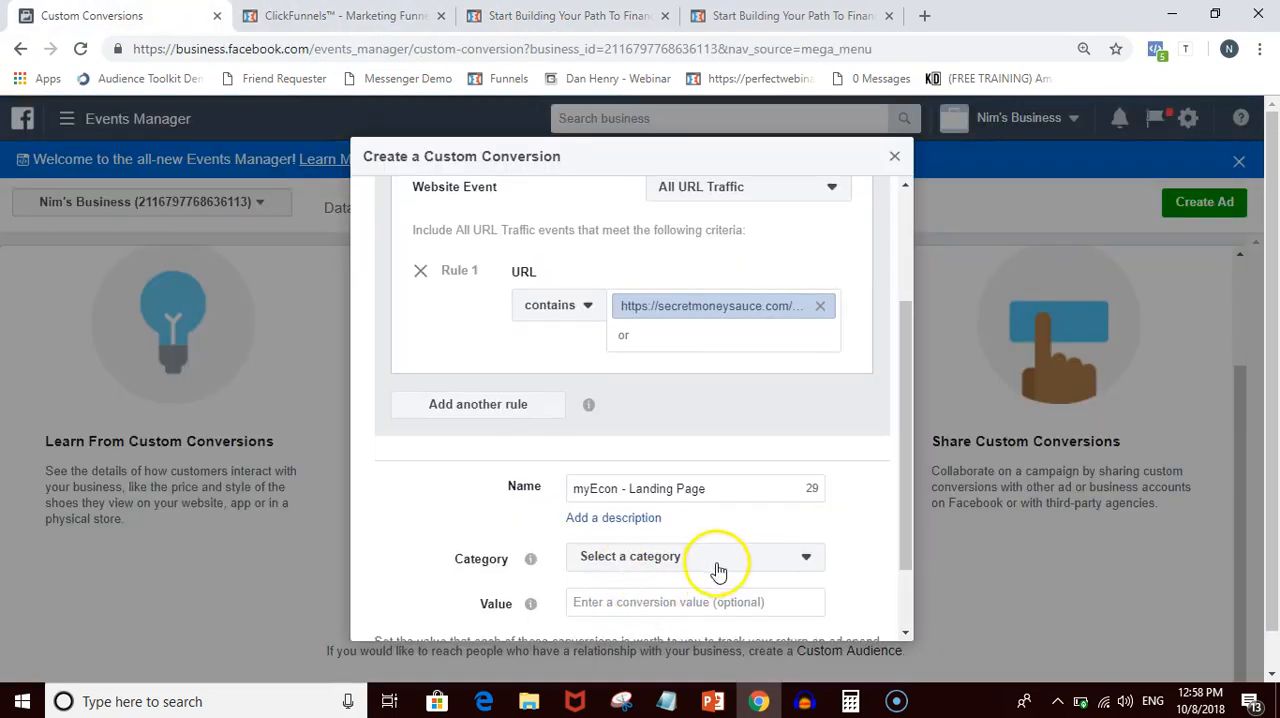
scroll(714, 563, "down", 1)
left_click(678, 466)
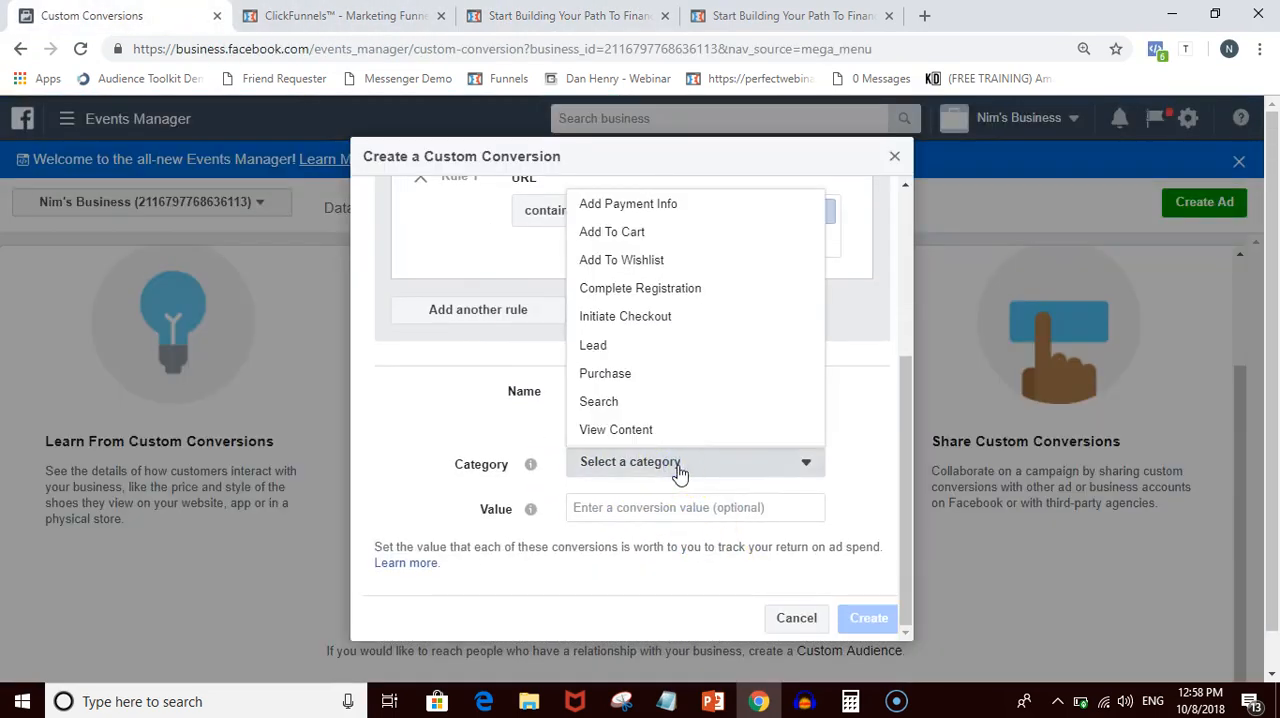
left_click(620, 352)
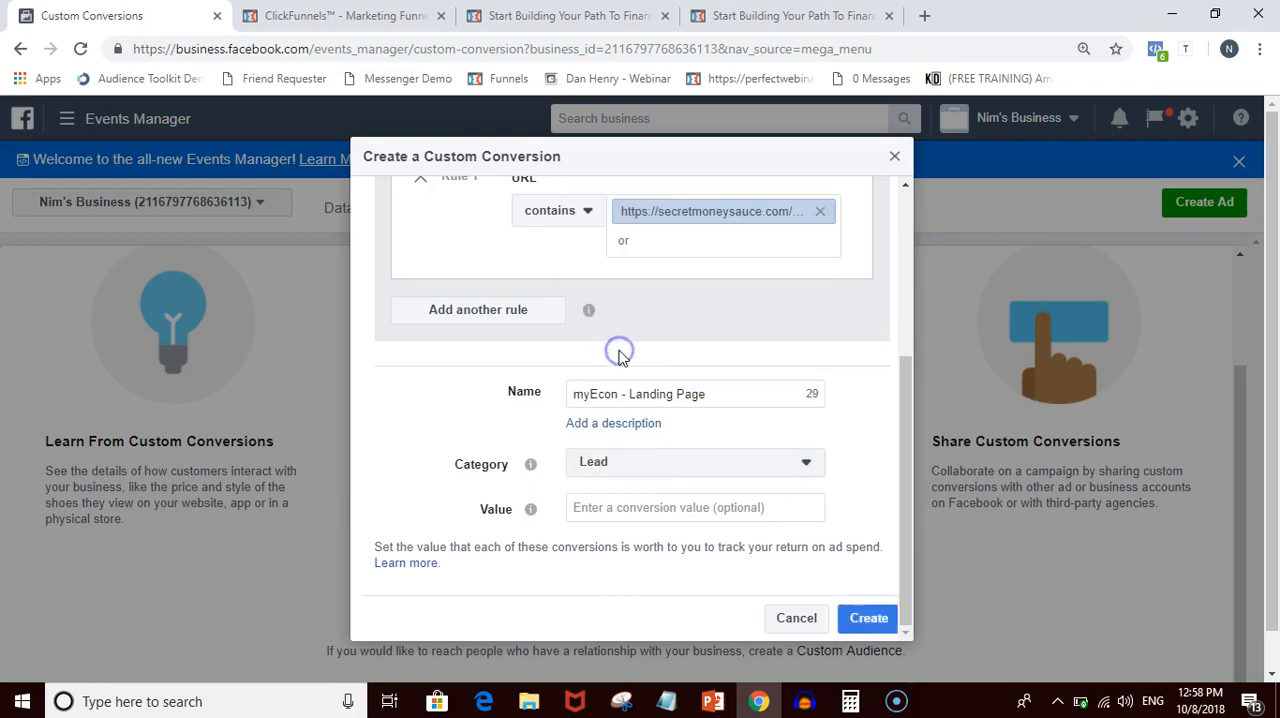
- Create the custom conversion and return to the Custom Conversions list
left_click(853, 620)
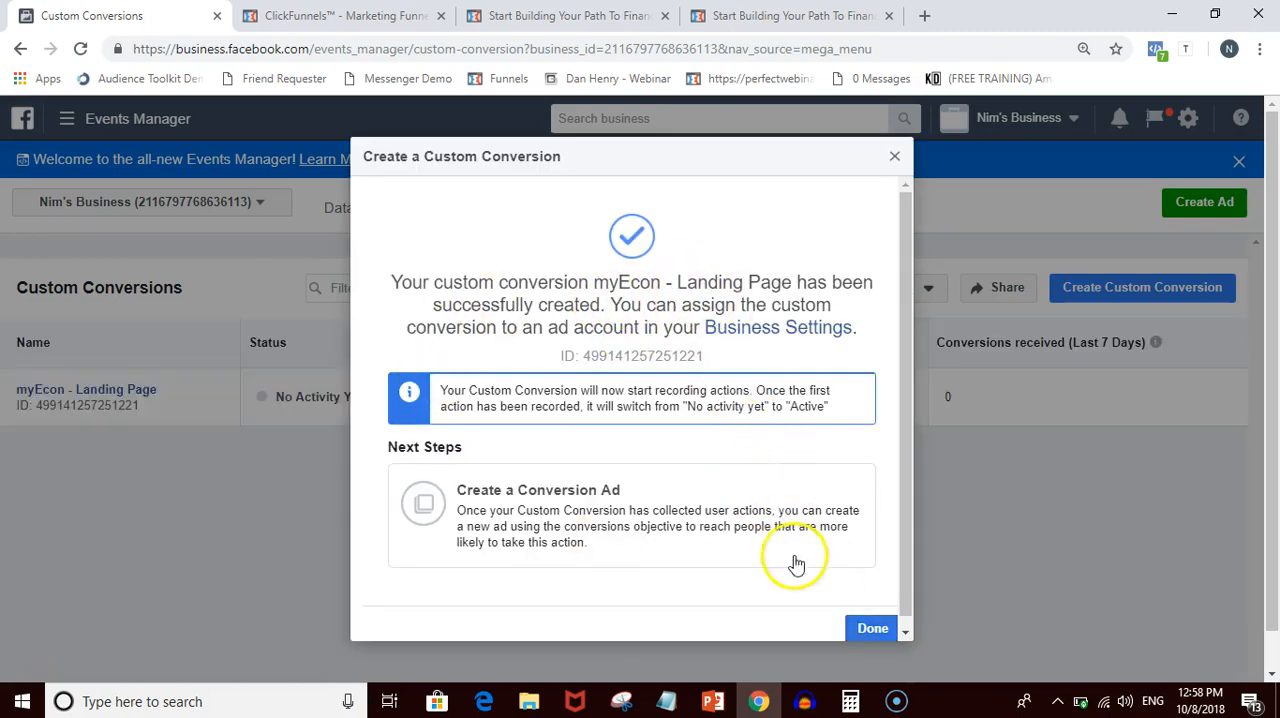
left_click(867, 630)
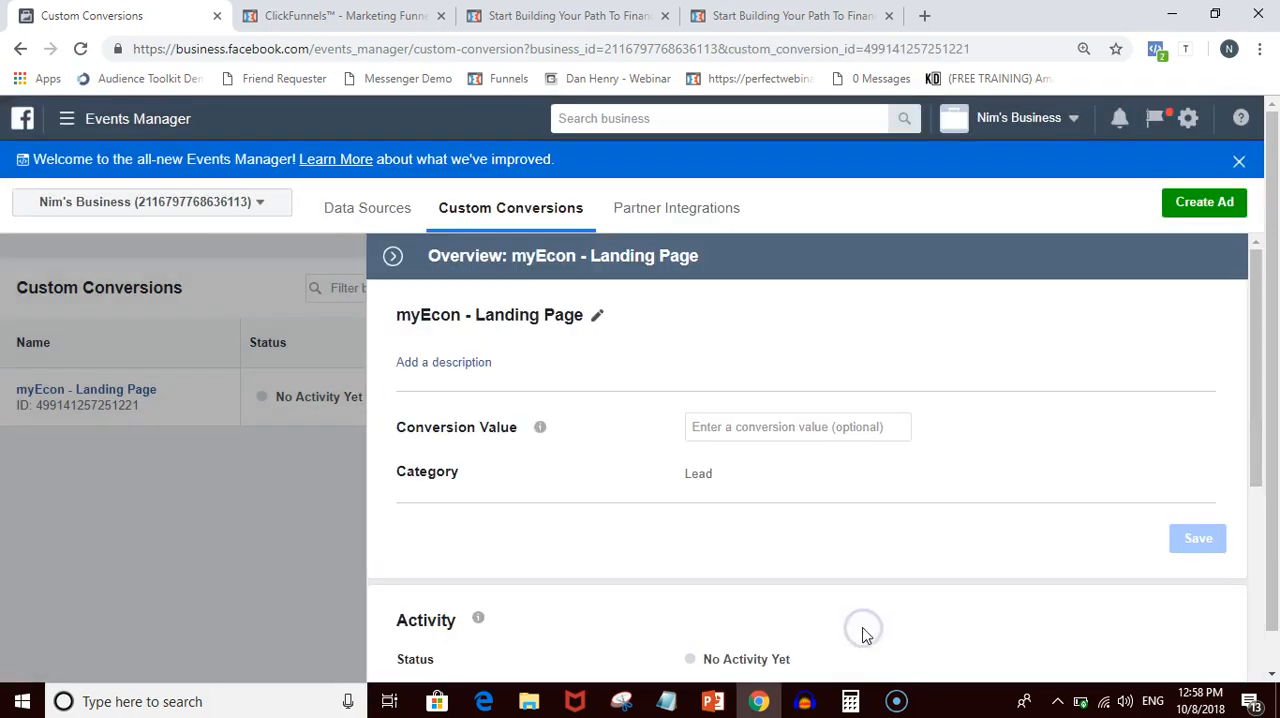
left_click(207, 492)
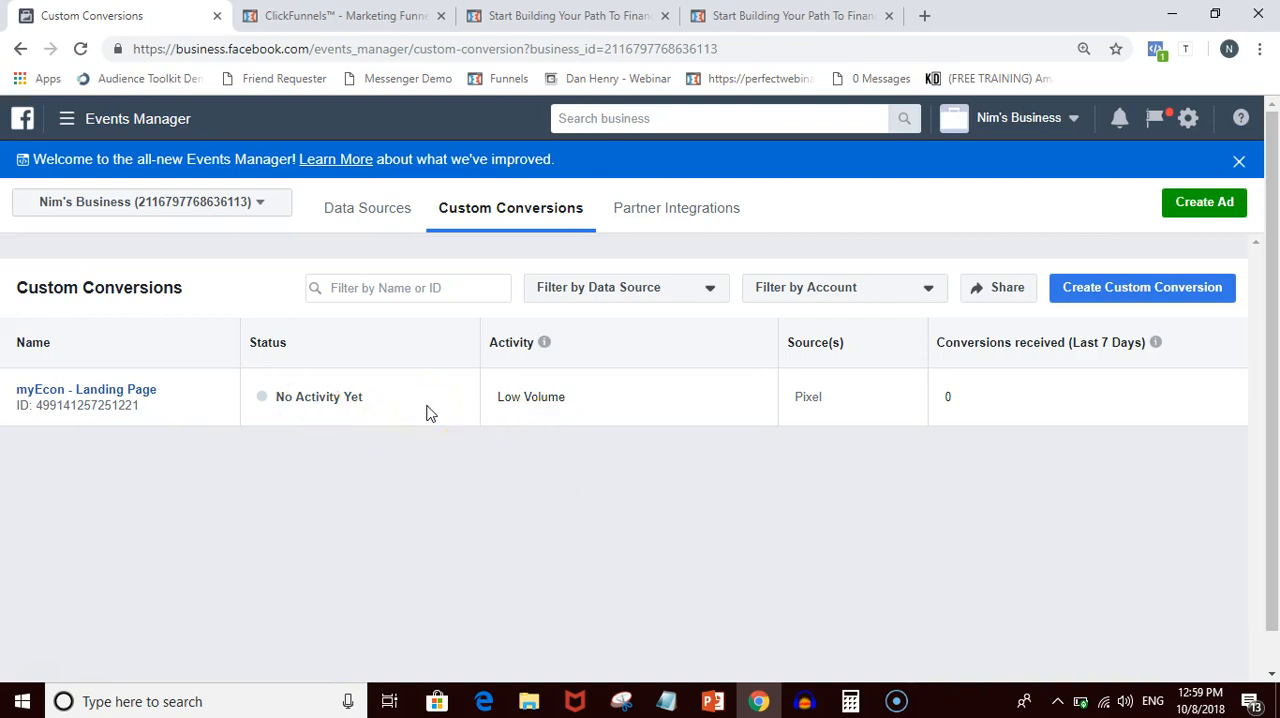
- Look at the live sales page and landing page and return to the Custom Conversions list
left_click(790, 16)
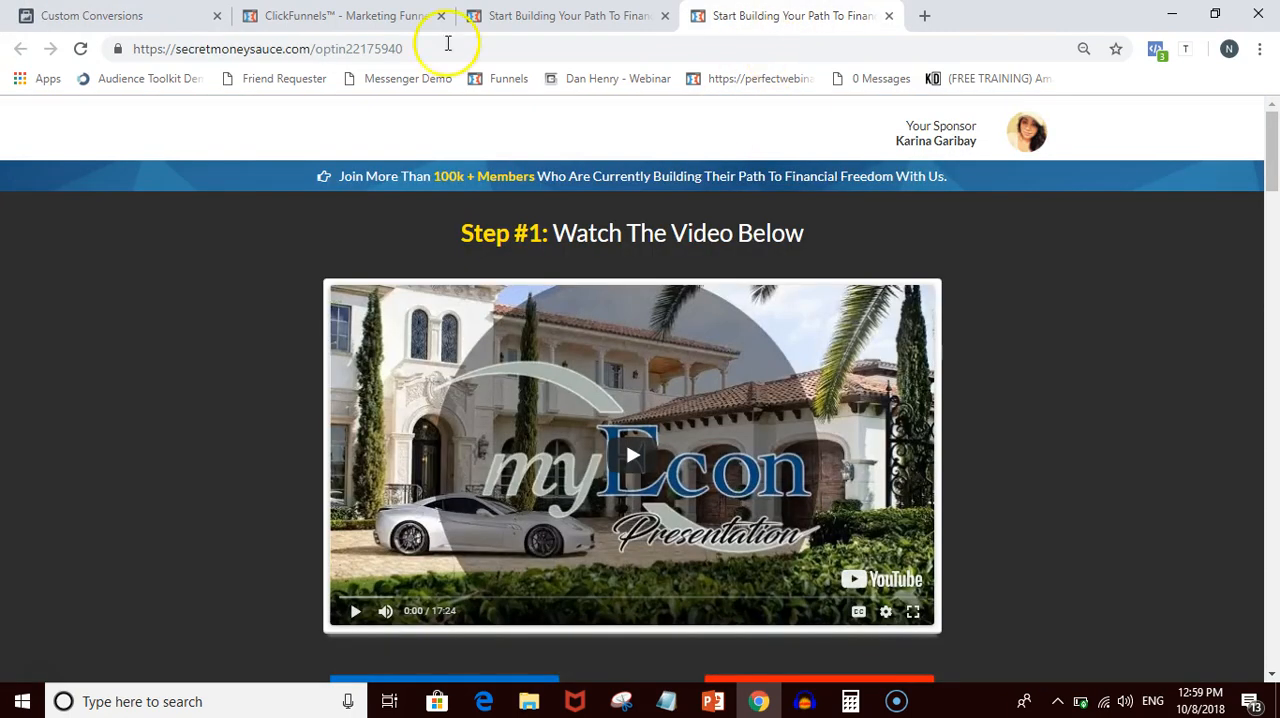
left_click(475, 16)
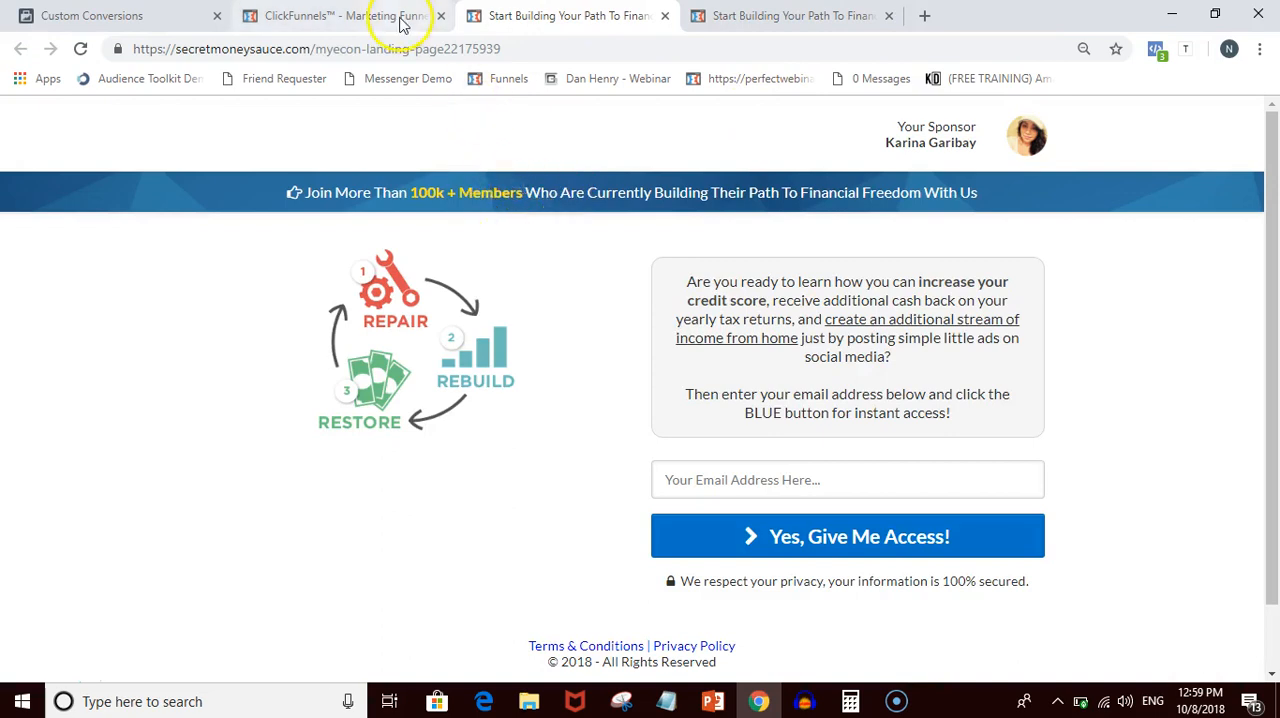
left_click(340, 16)
left_click(165, 16)
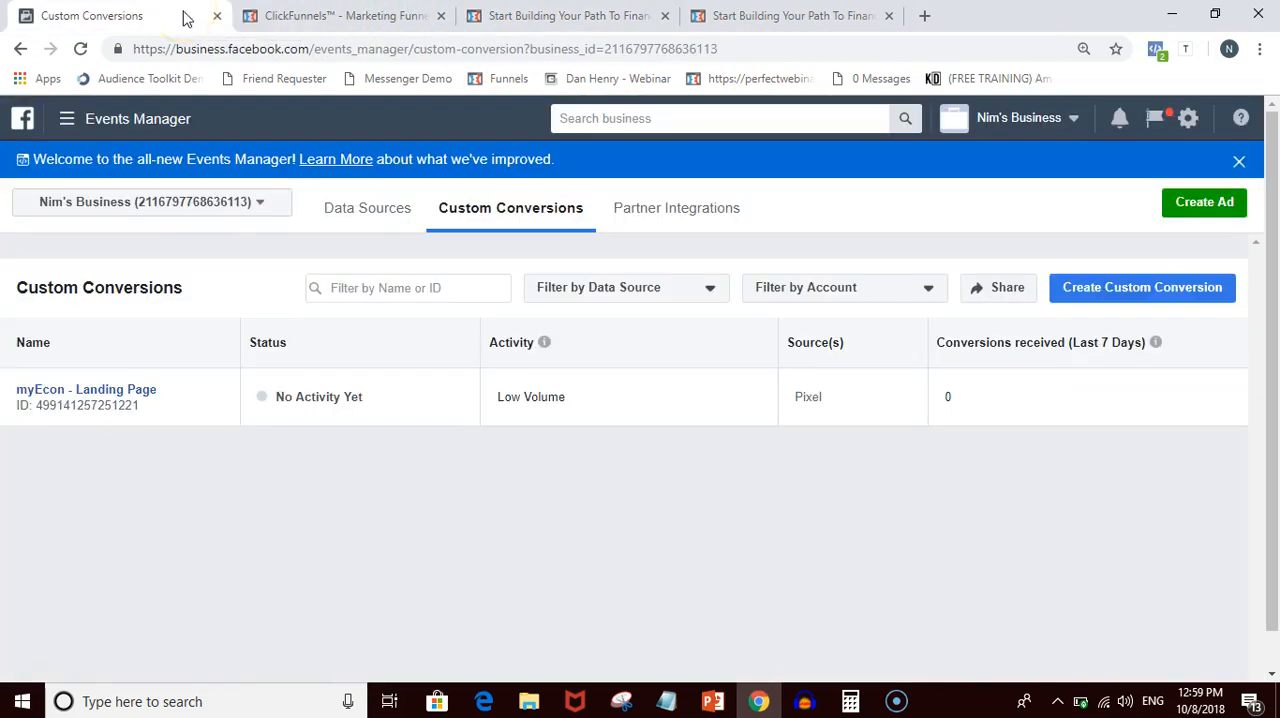
left_click(297, 16)
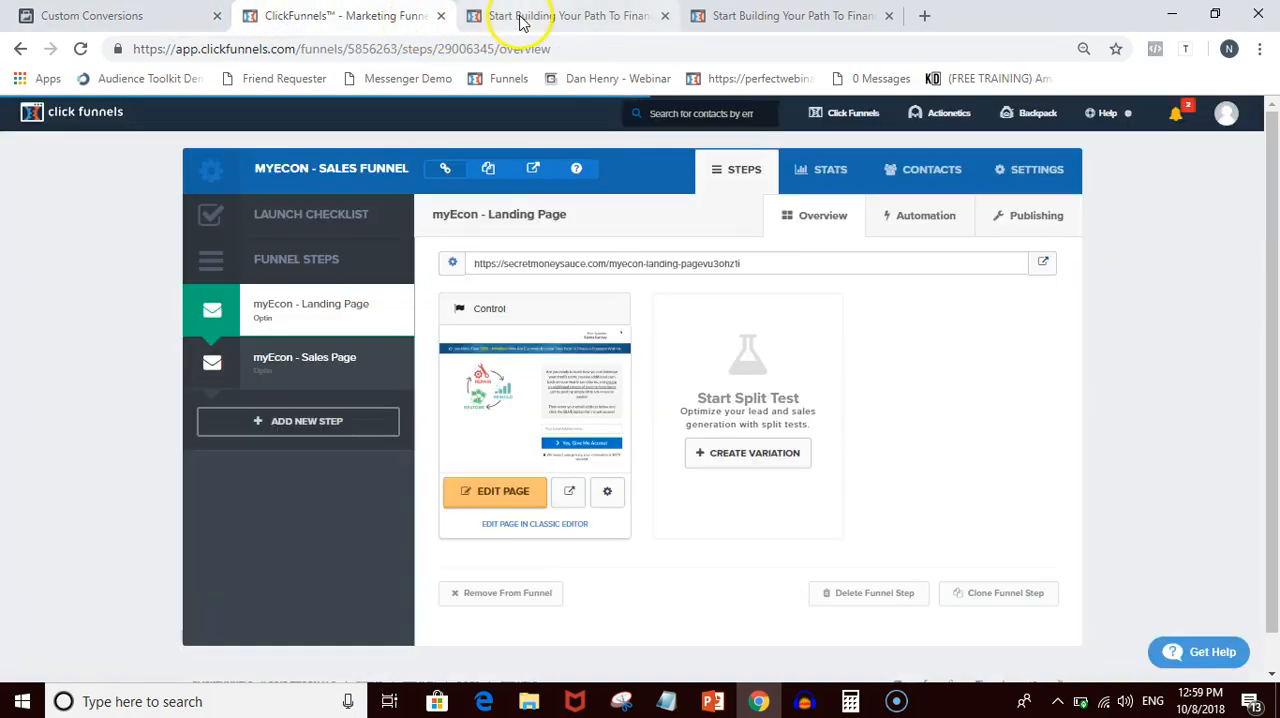
left_click(716, 18)
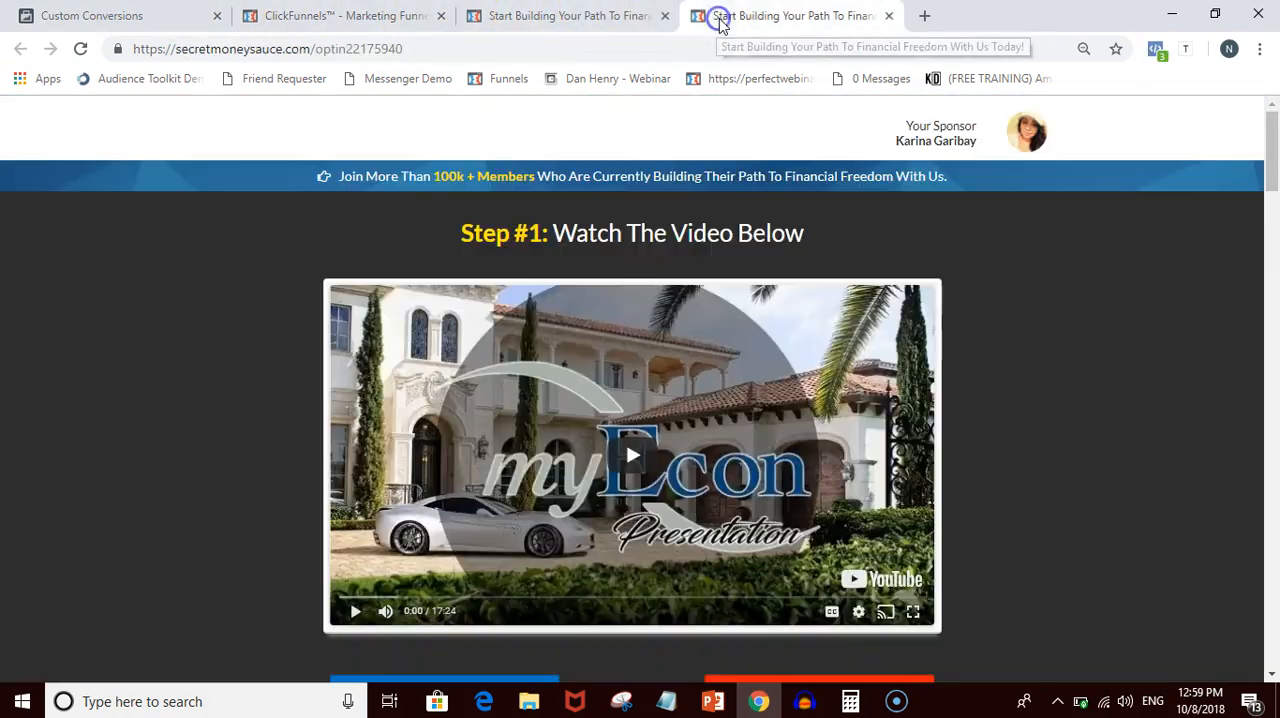
left_click(413, 52)
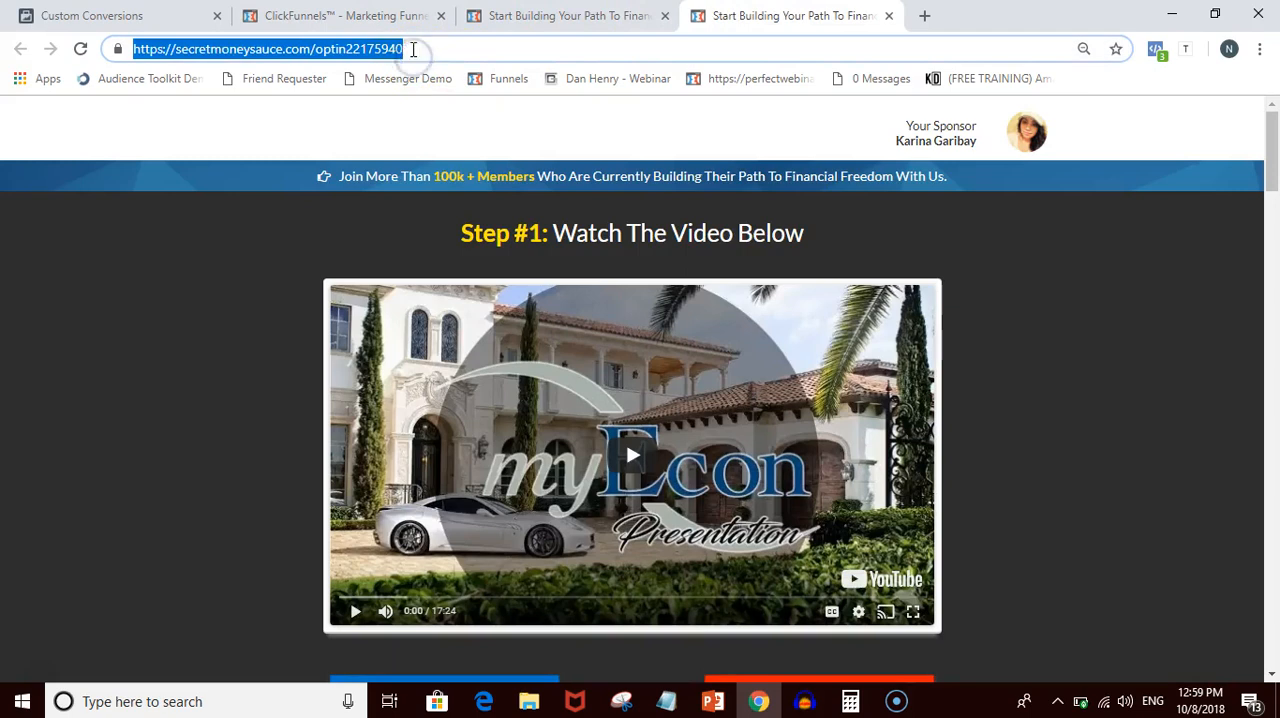
right_click(413, 49)
left_click(450, 152)
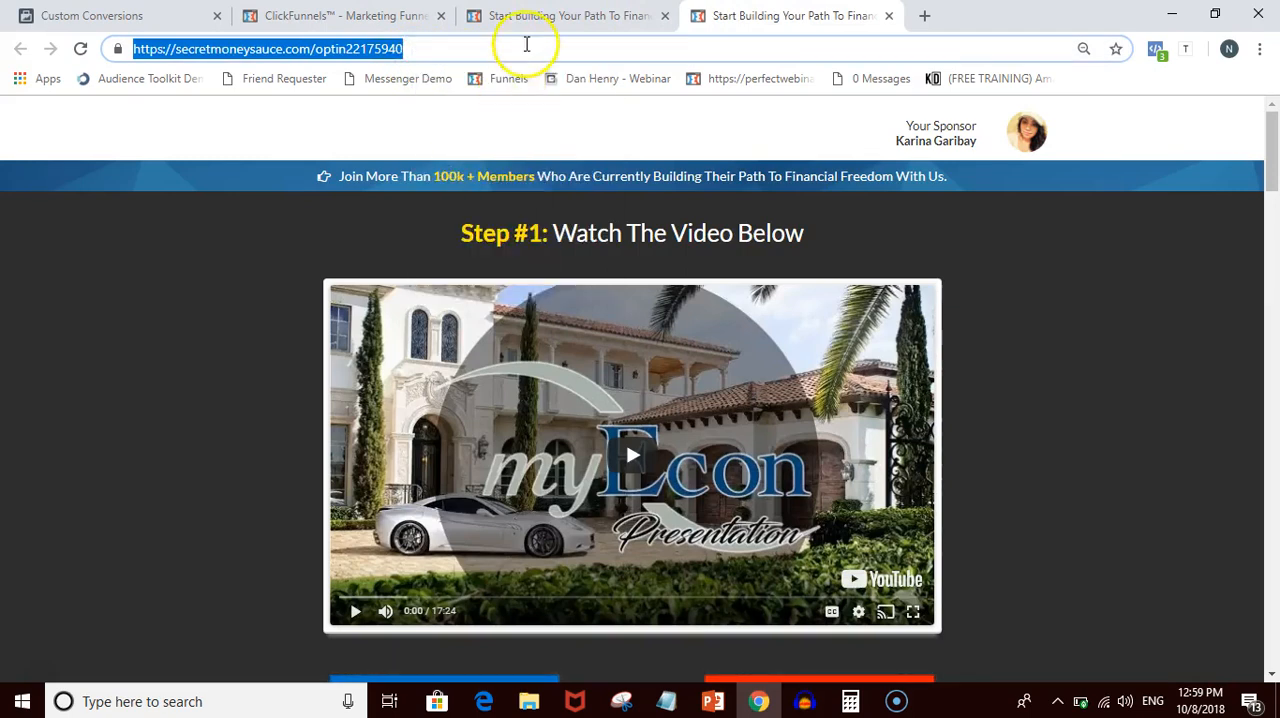
left_click(525, 22)
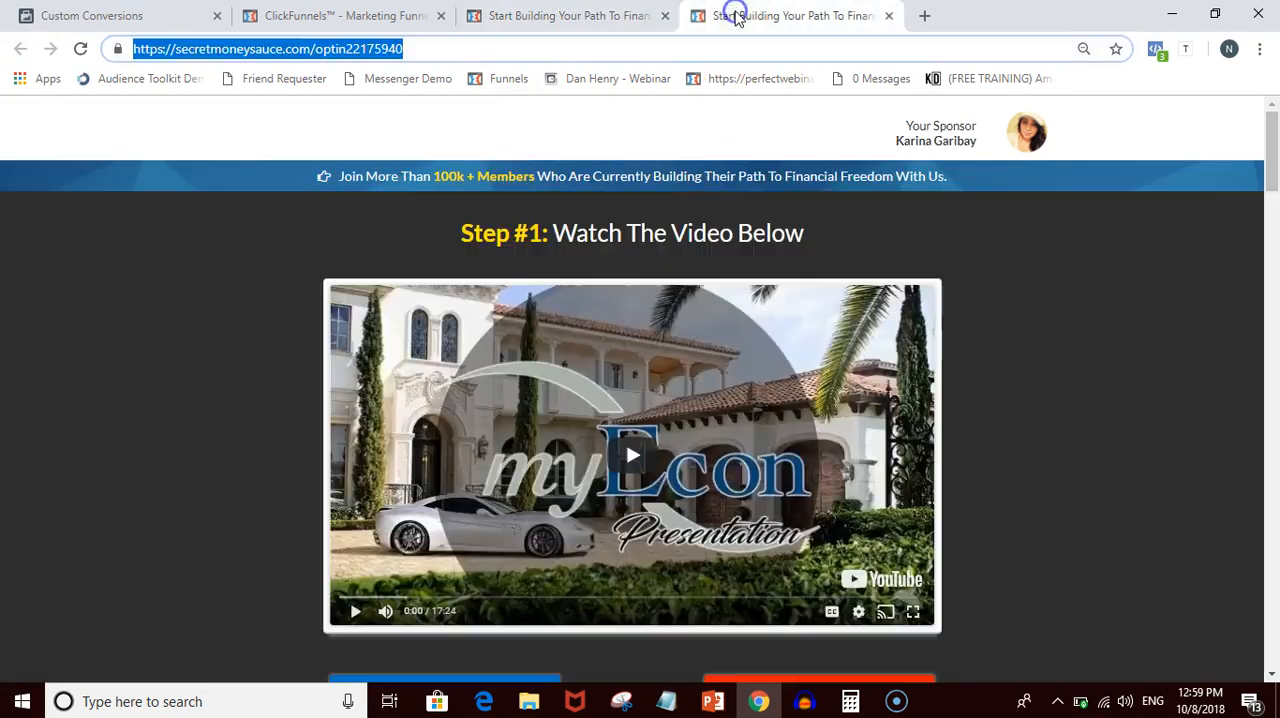
left_click(731, 15)
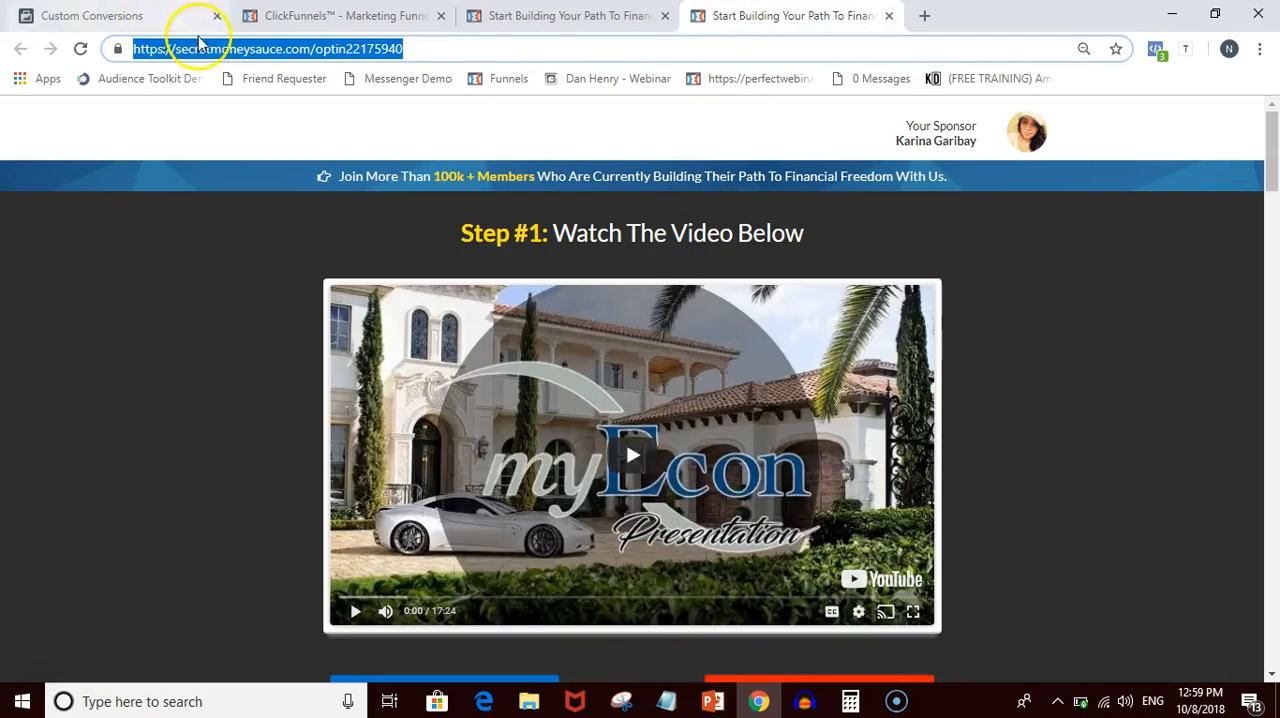
right_click(219, 50)
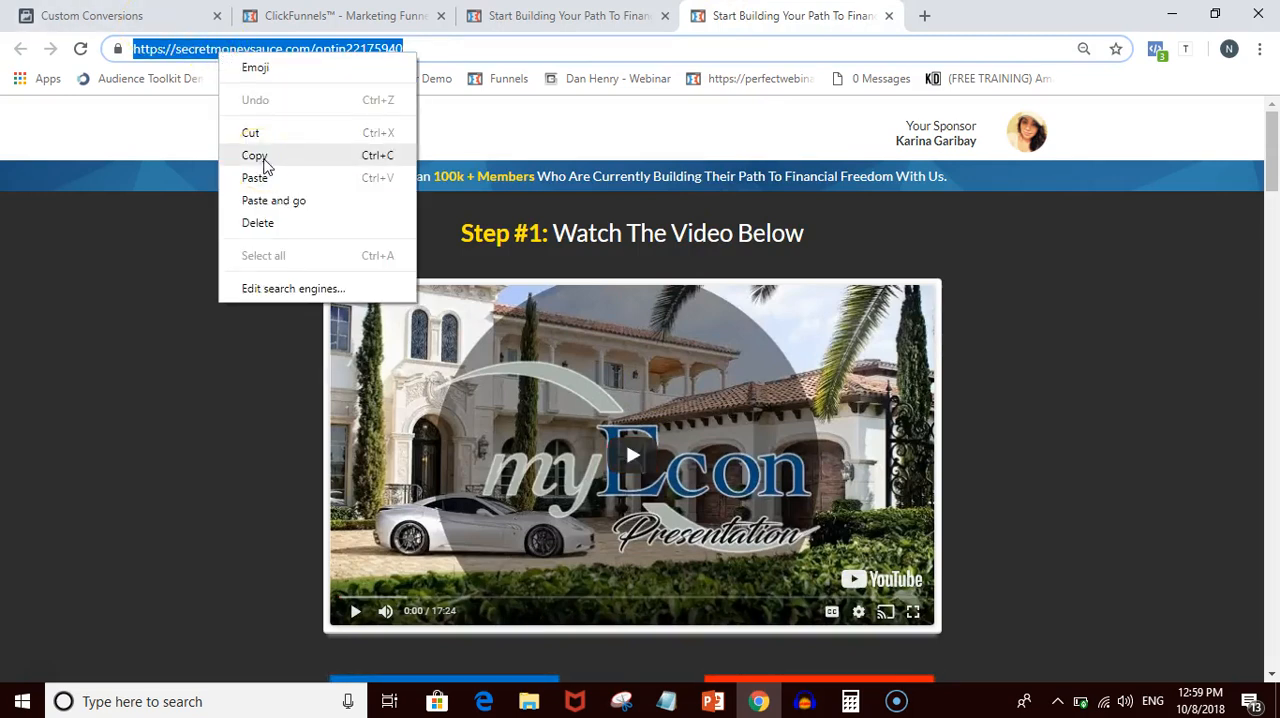
left_click(263, 157)
- Start a new custom conversion in Events Manager for All URL Traffic whose URL contains the copied sales page address
left_click(150, 15)
left_click(483, 218)
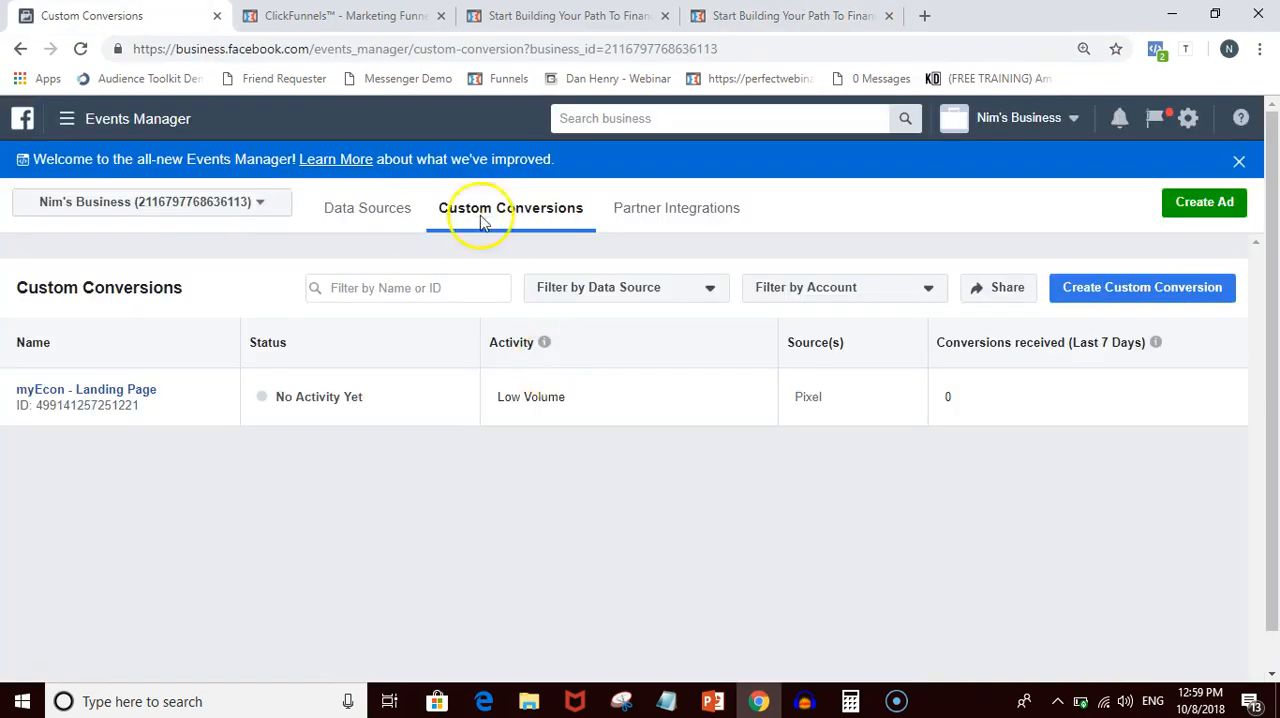
left_click(1089, 293)
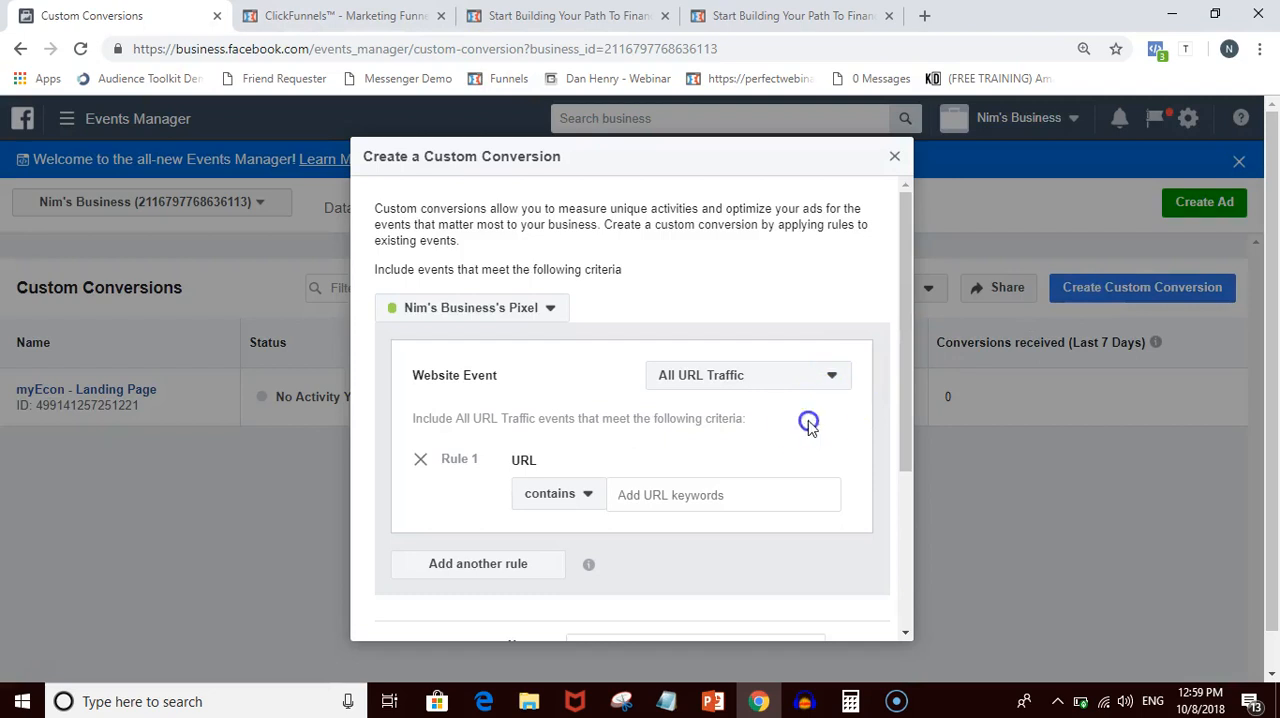
scroll(810, 428, "down", 2)
left_click(710, 306)
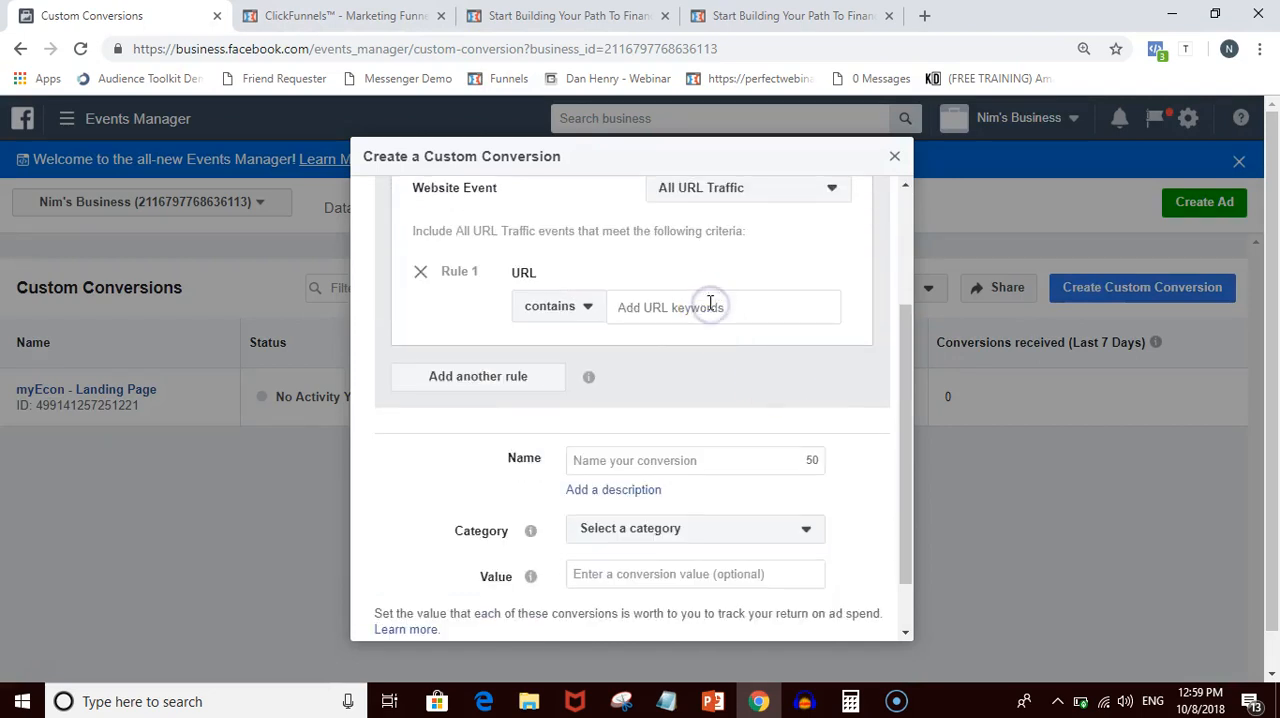
key("ctrl+v")
left_click(674, 343)
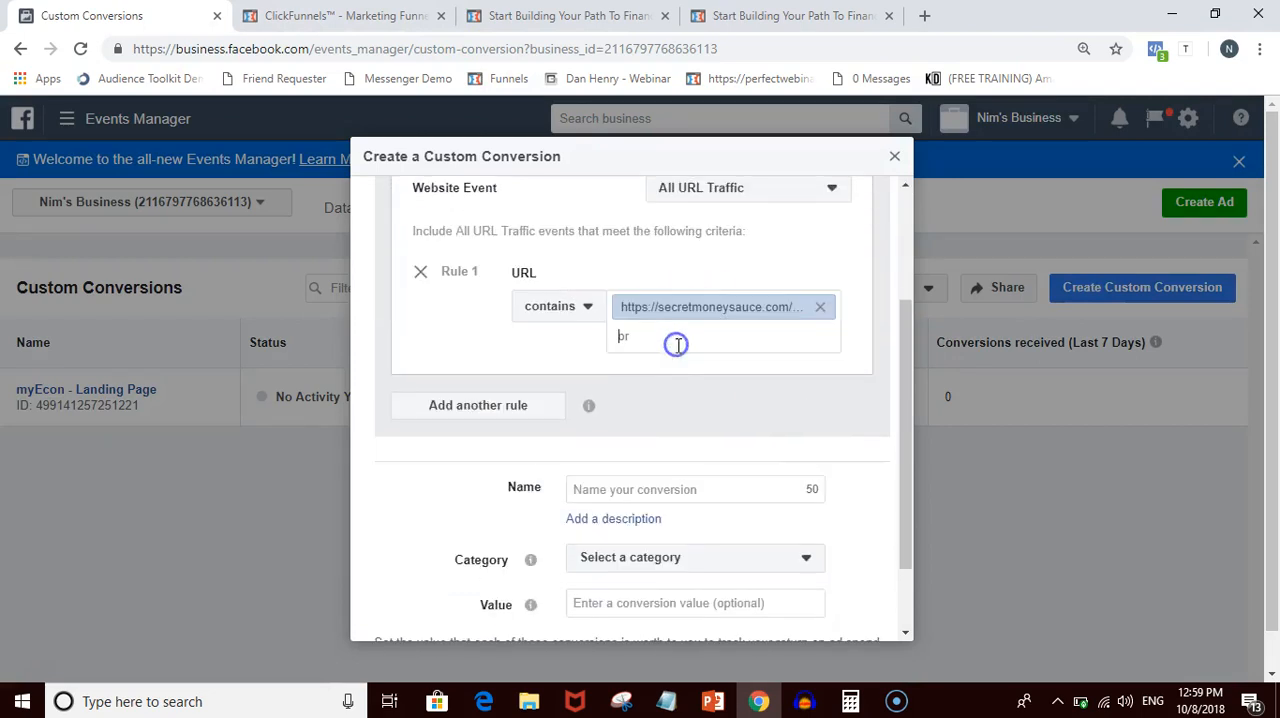
- Check the live sales page and name the custom conversion myEcon - Sales Page
left_click(590, 489)
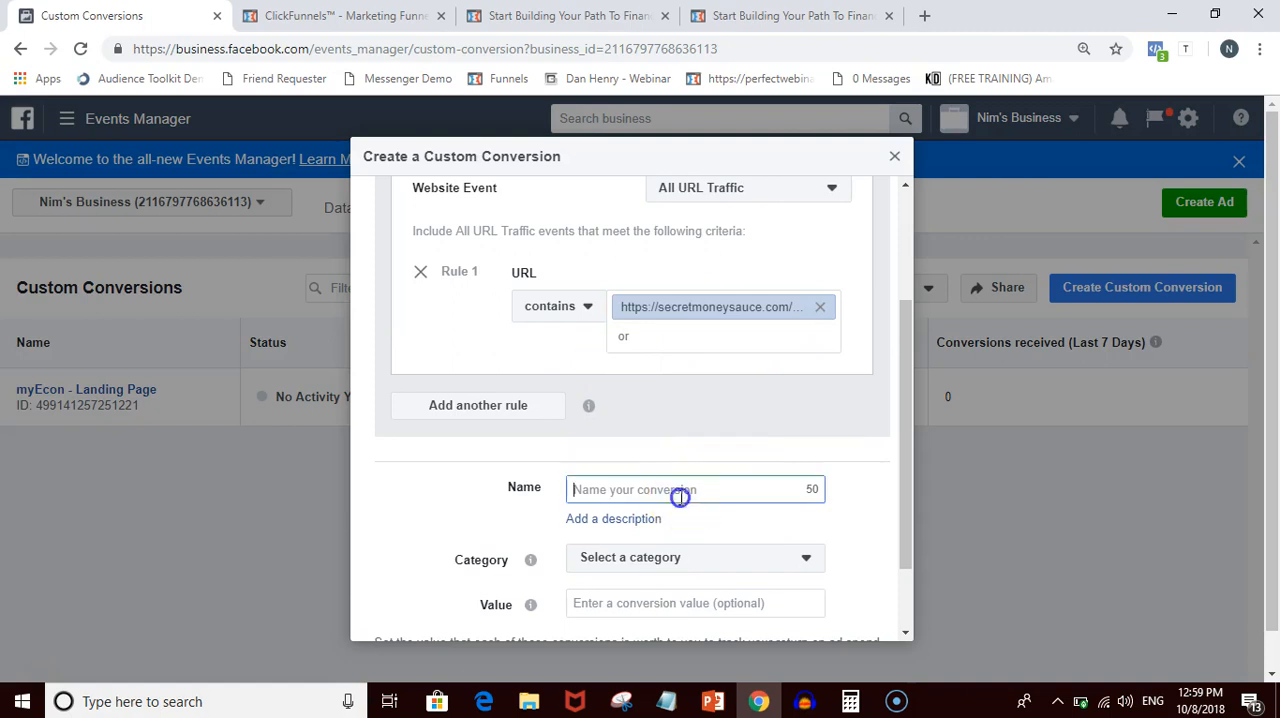
left_click(720, 15)
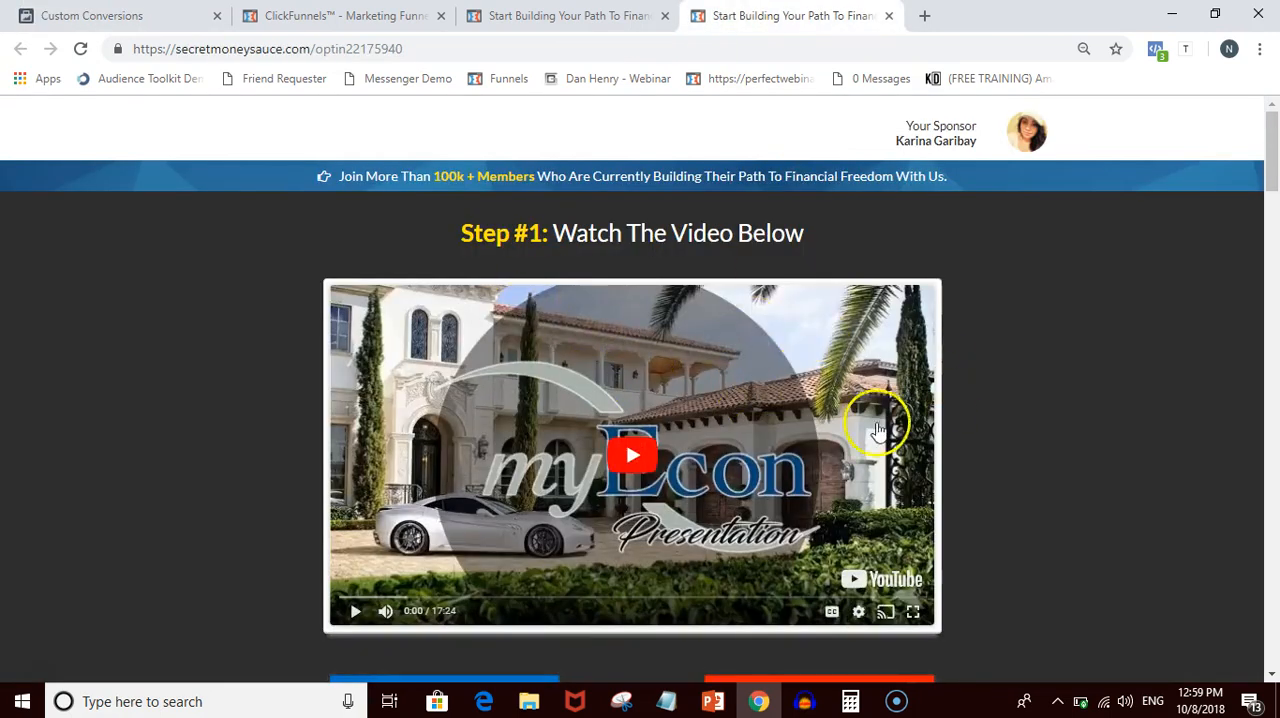
scroll(924, 412, "down", 2)
scroll(960, 420, "up", 3)
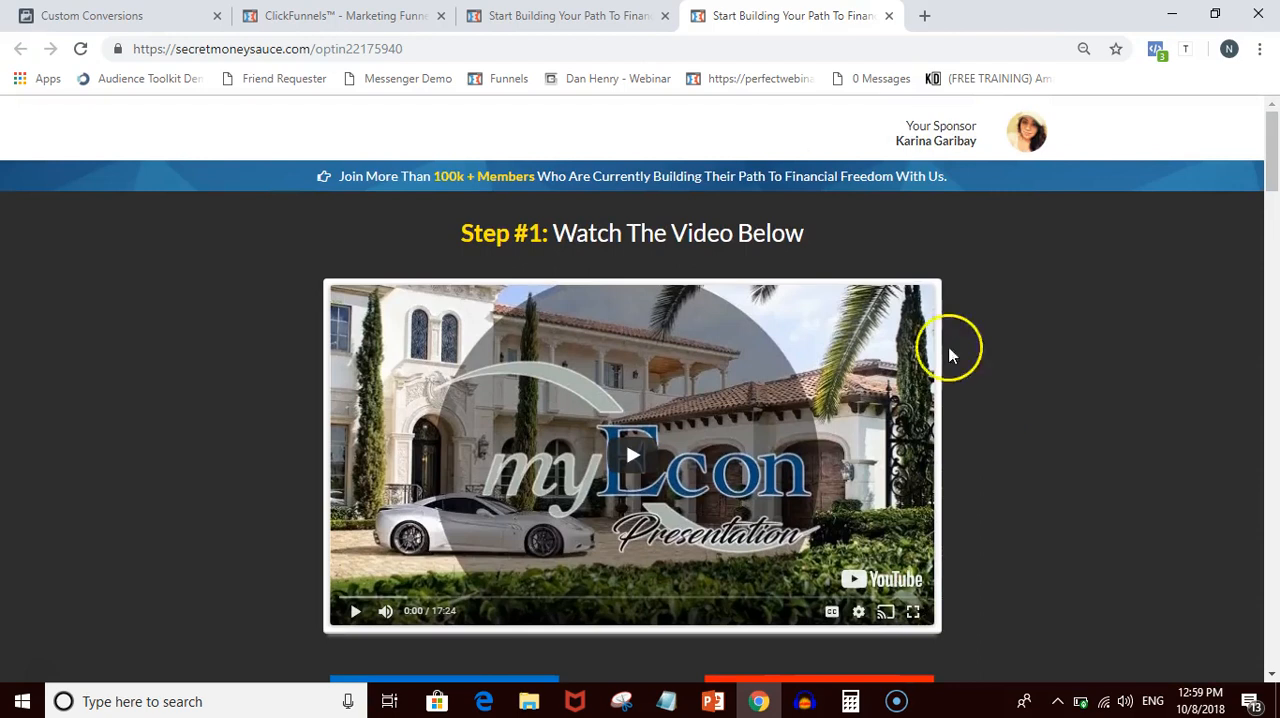
left_click(570, 15)
left_click(340, 15)
left_click(92, 15)
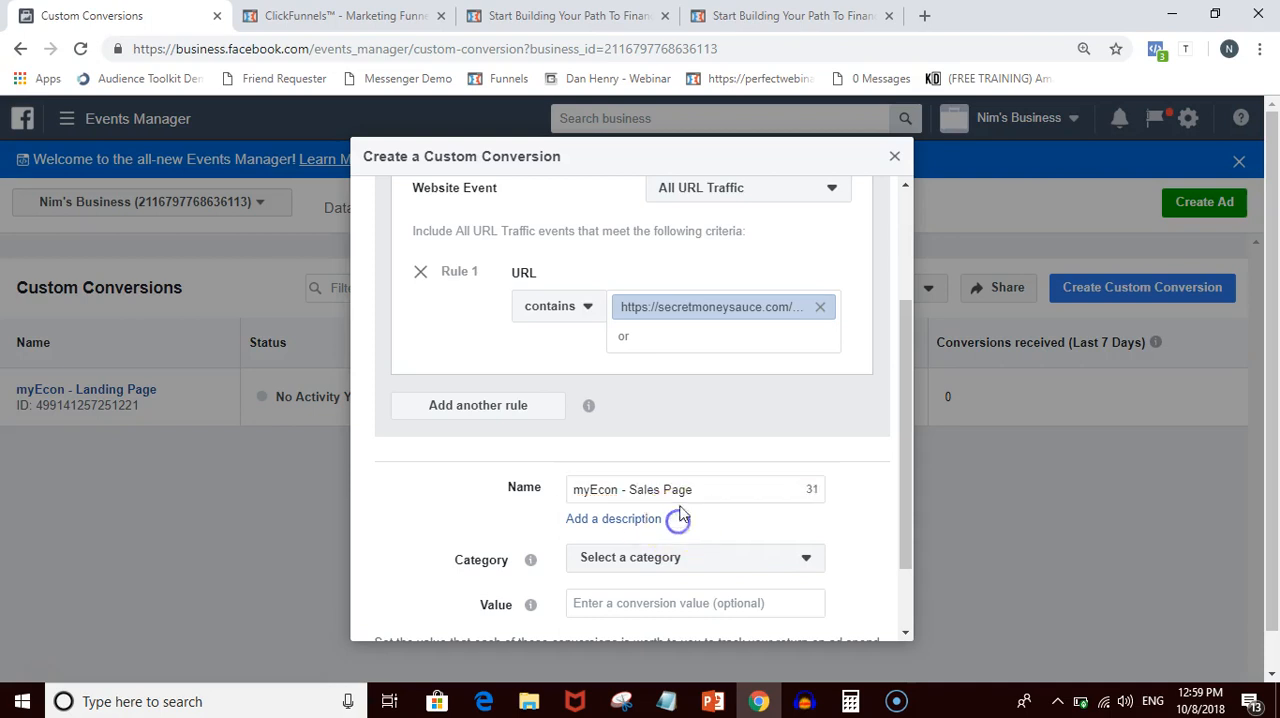
- Review the live landing and sales pages and set the custom conversion's category to View Content
left_click(790, 15)
left_click(568, 15)
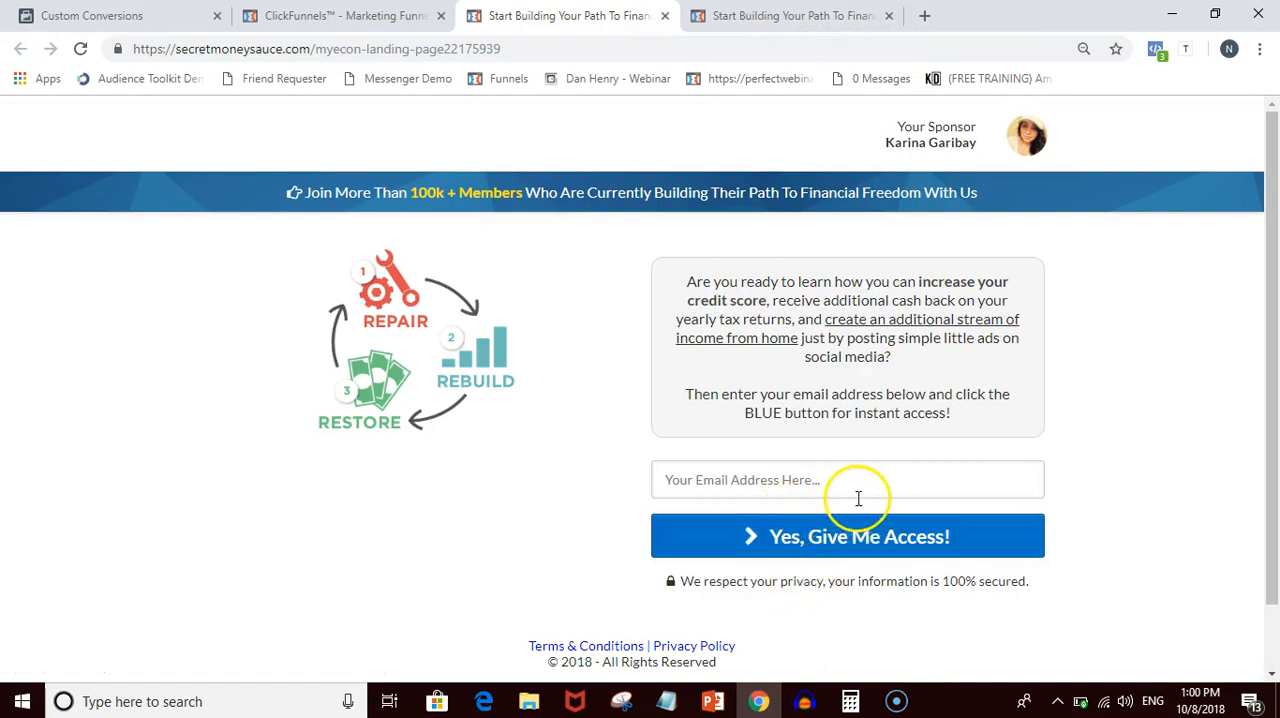
left_click(775, 16)
scroll(1008, 383, "down", 3)
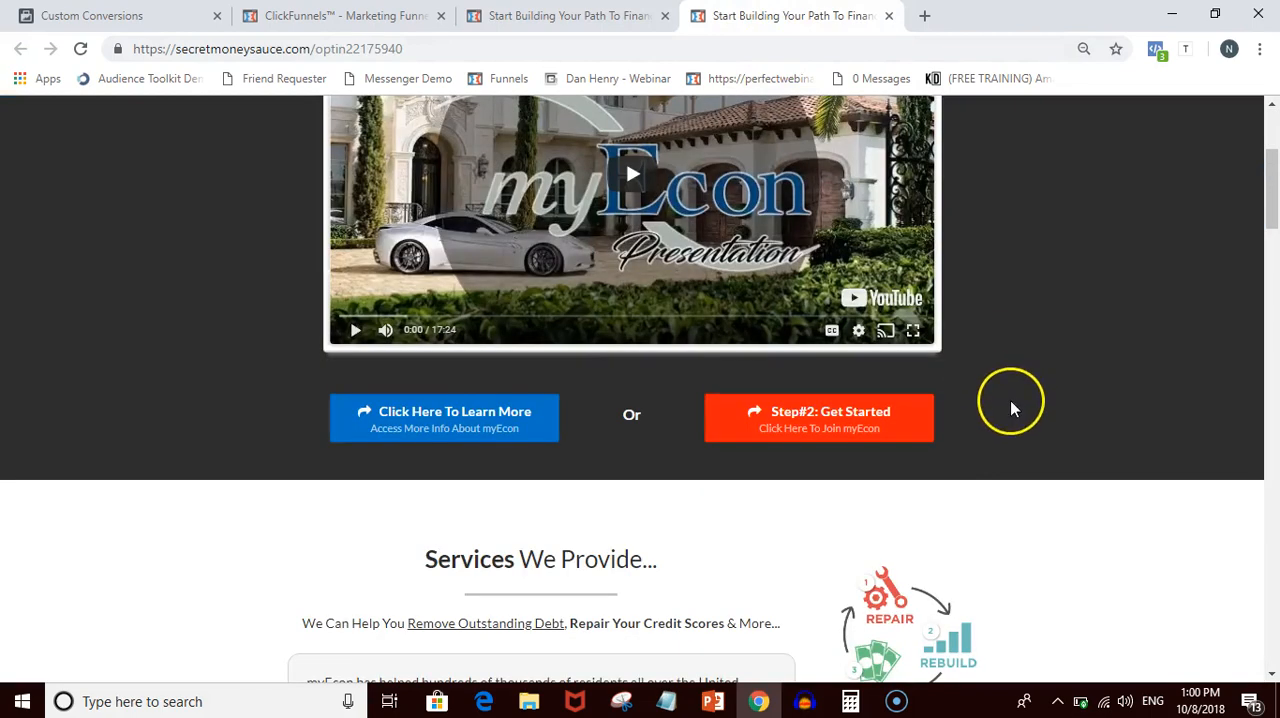
scroll(1010, 450, "up", 2)
scroll(1010, 458, "up", 1)
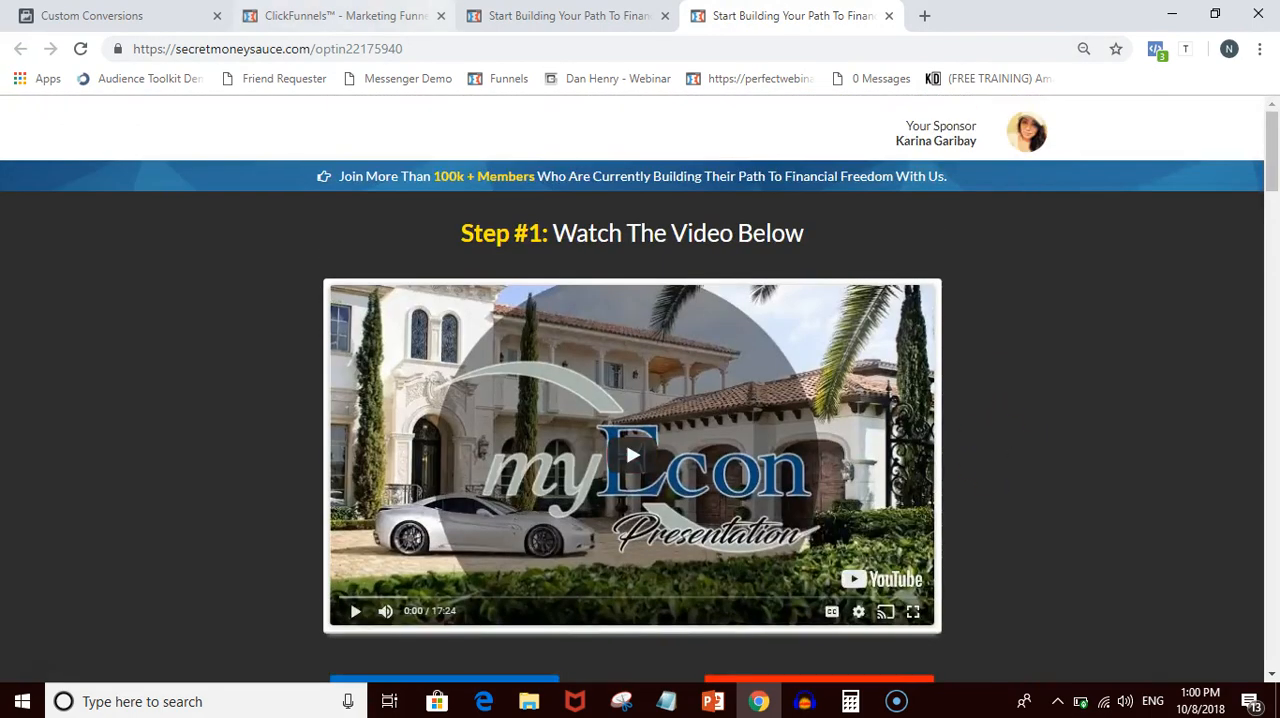
left_click(100, 16)
scroll(688, 535, "down", 1)
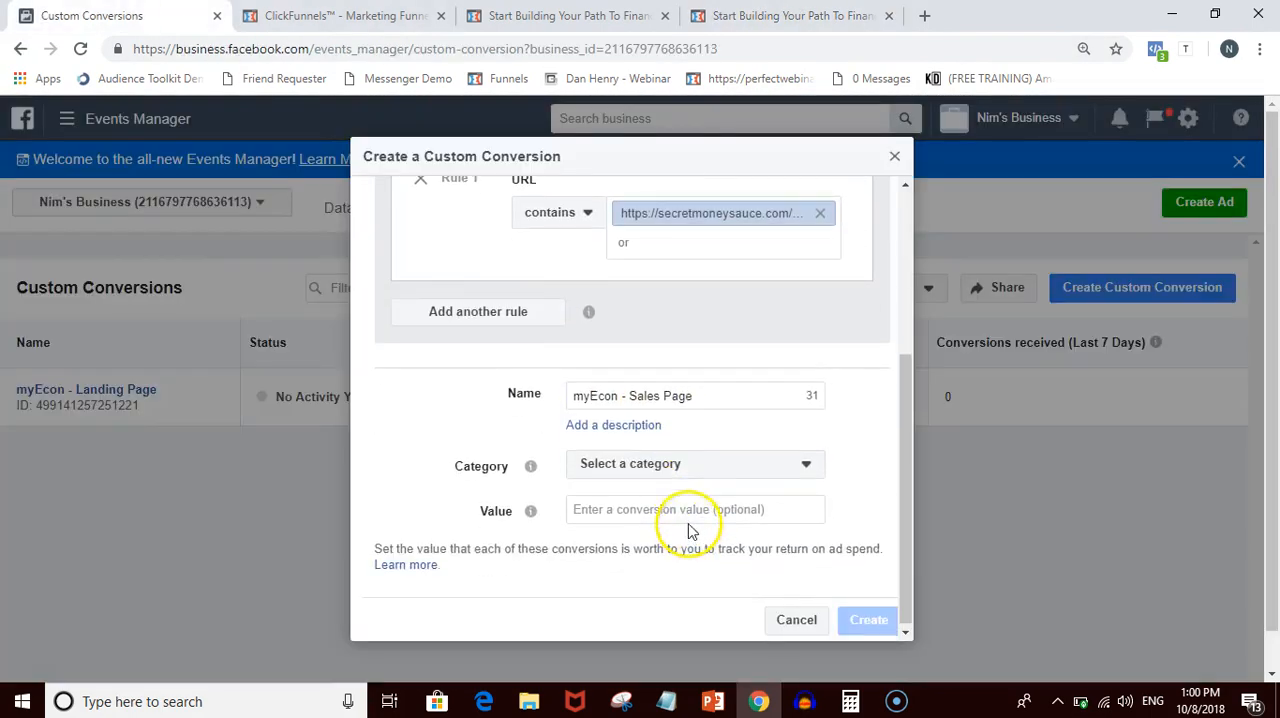
left_click(680, 468)
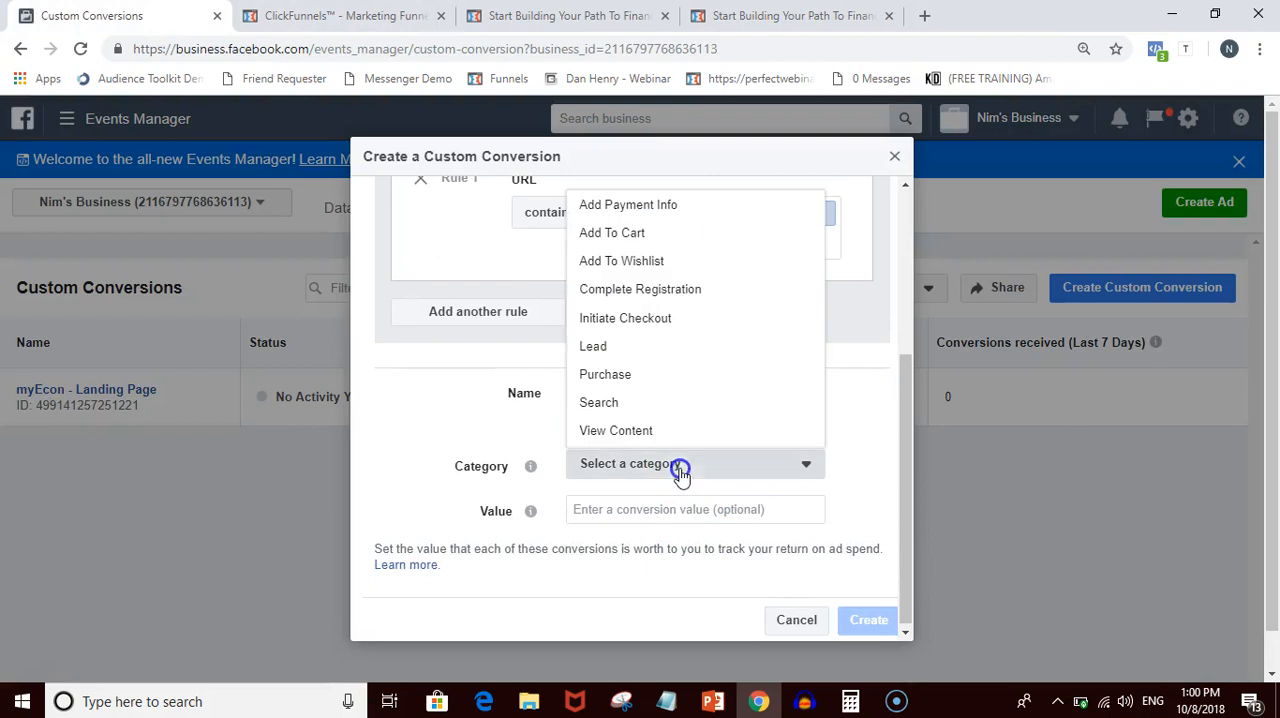
left_click(617, 428)
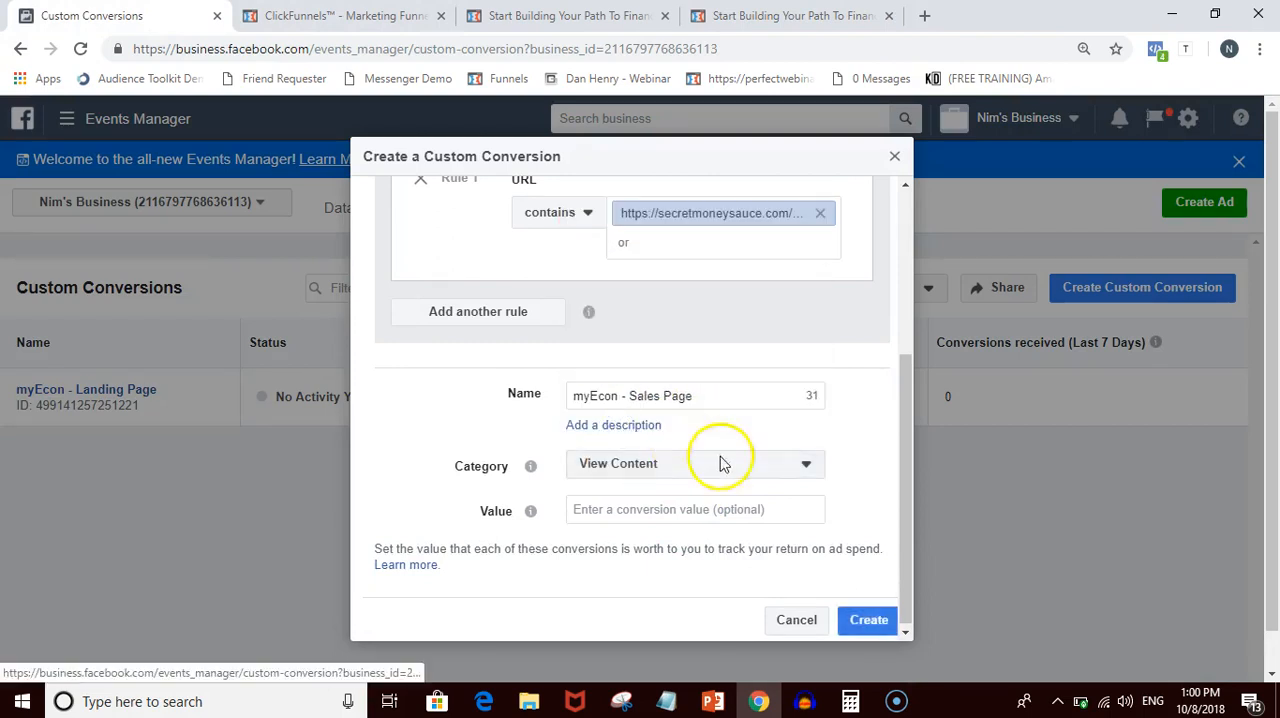
- Create the sales page custom conversion and close its overview to return to the Custom Conversions list
left_click(866, 624)
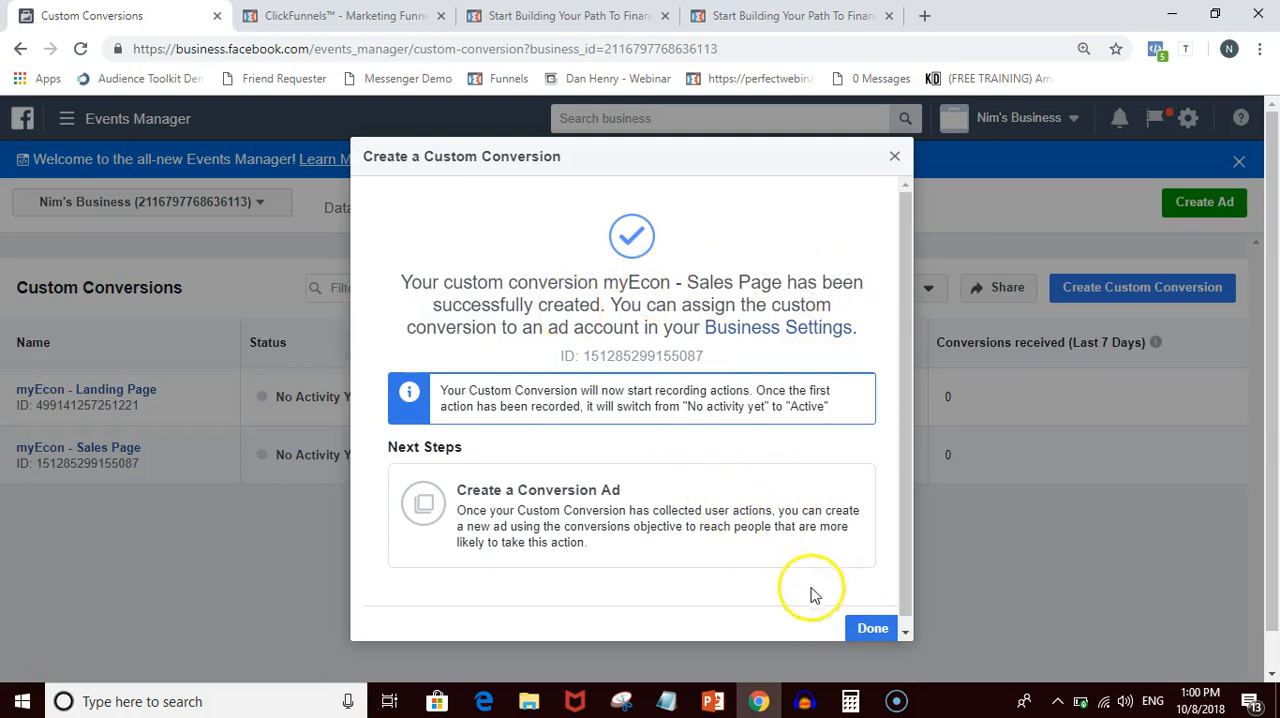
left_click(871, 630)
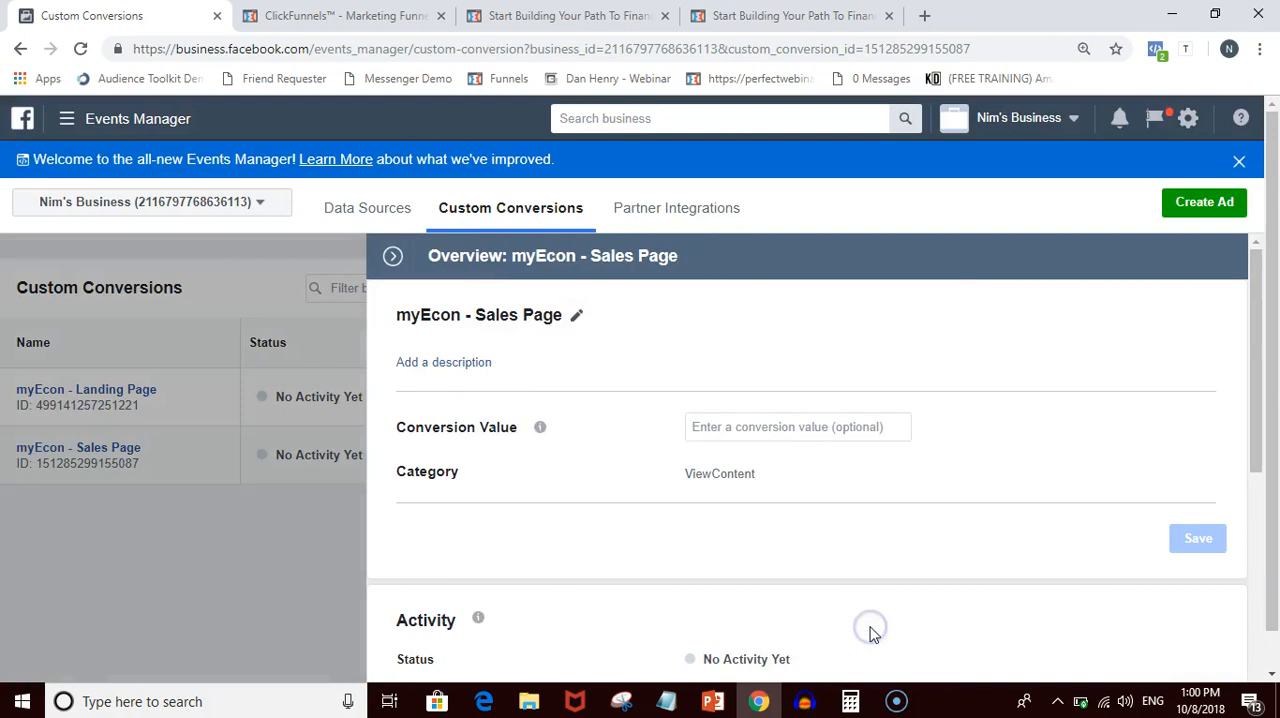
left_click(251, 547)
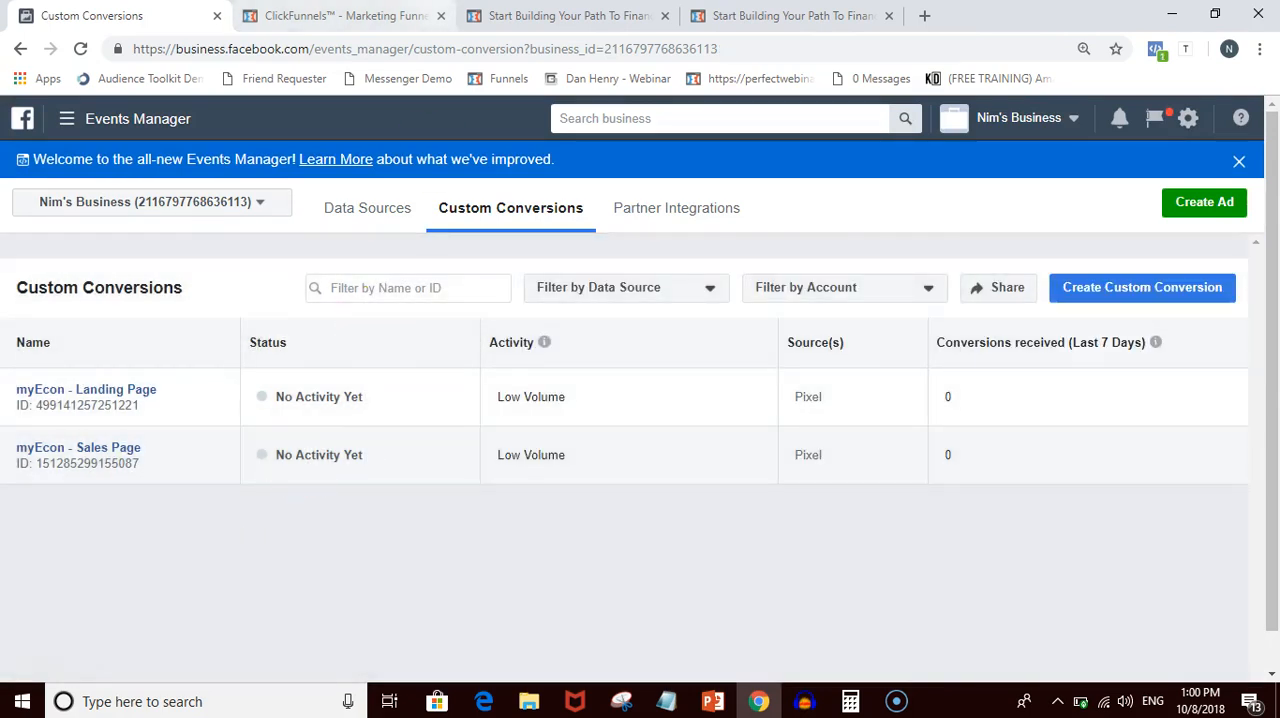
- Reload the live sales page and the live landing page in the browser
left_click(790, 15)
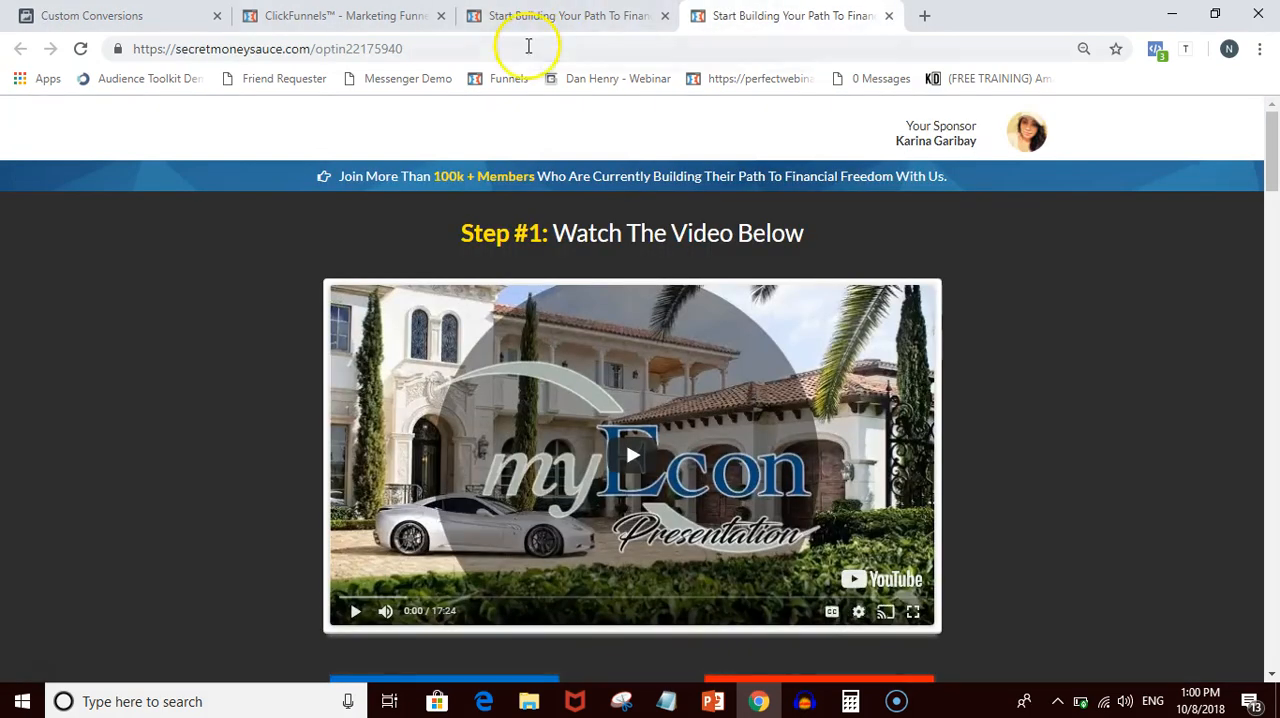
left_click(528, 49)
key("Return")
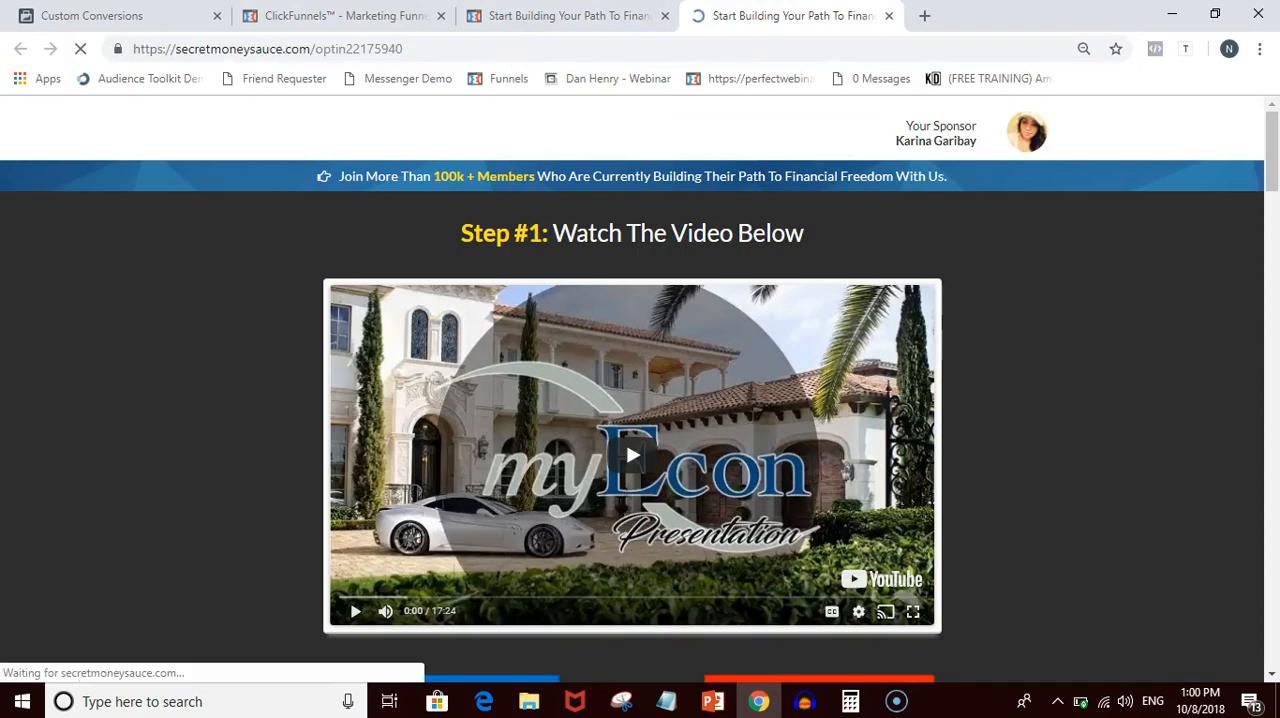
left_click(588, 15)
left_click(566, 45)
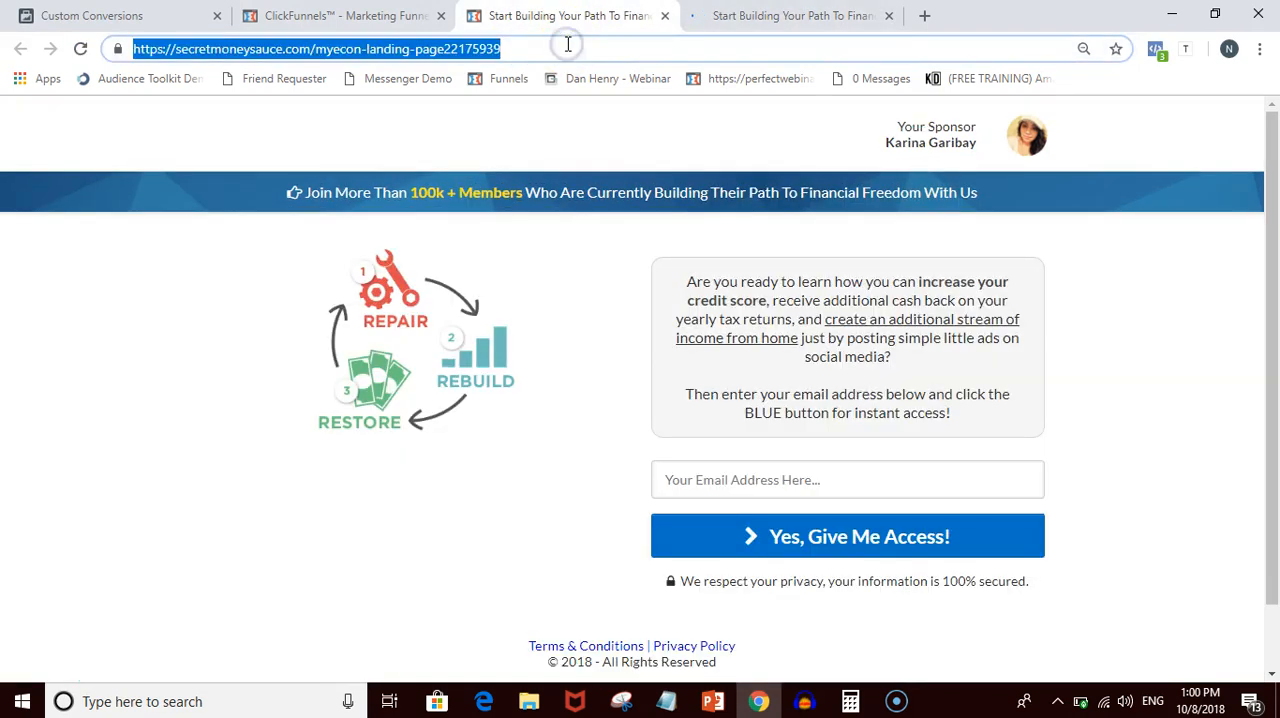
key("Return")
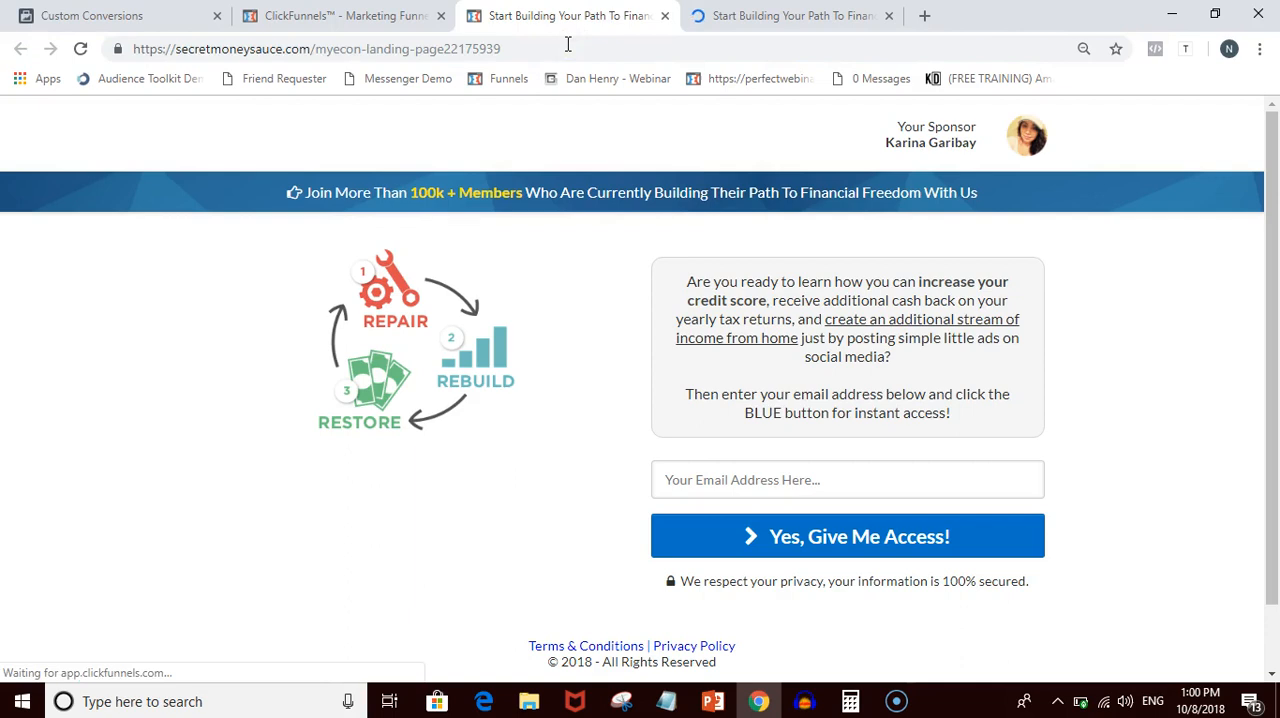
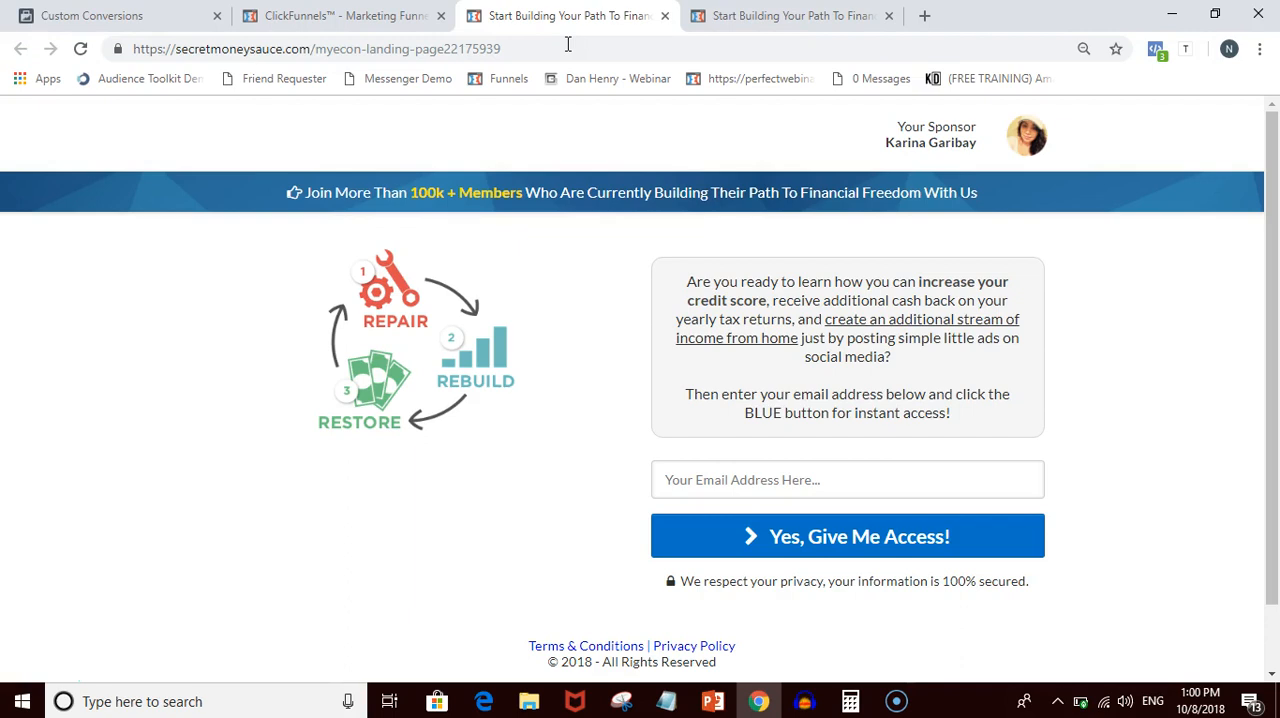
- Check the custom conversions' status, reload the live landing page, and return to the Custom Conversions list
left_click(340, 15)
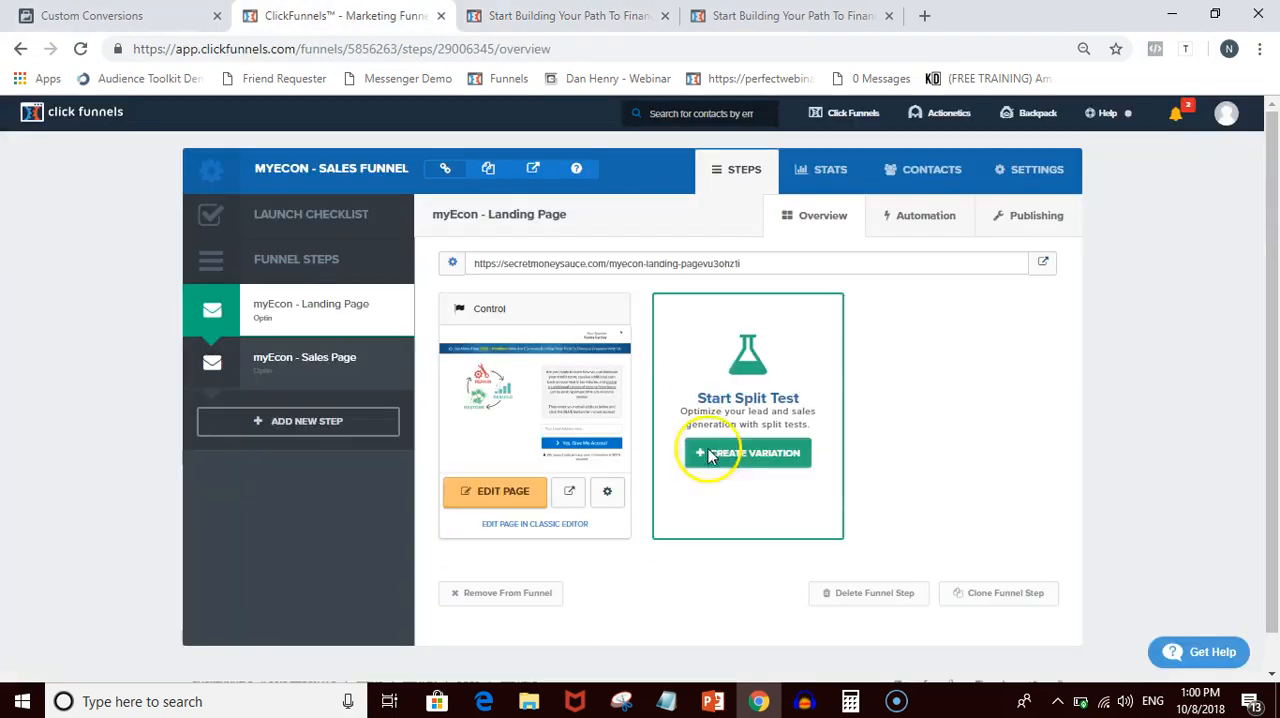
left_click(92, 15)
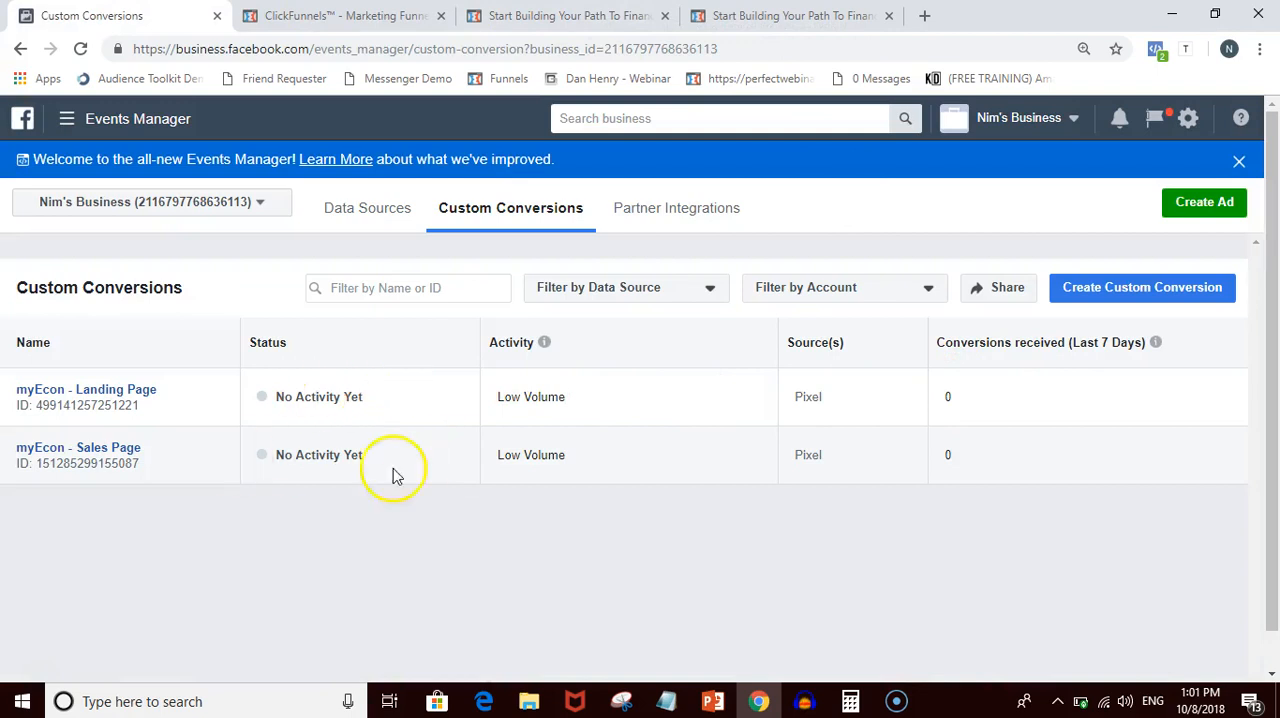
left_click(575, 18)
left_click(581, 42)
key("Return")
left_click(100, 15)
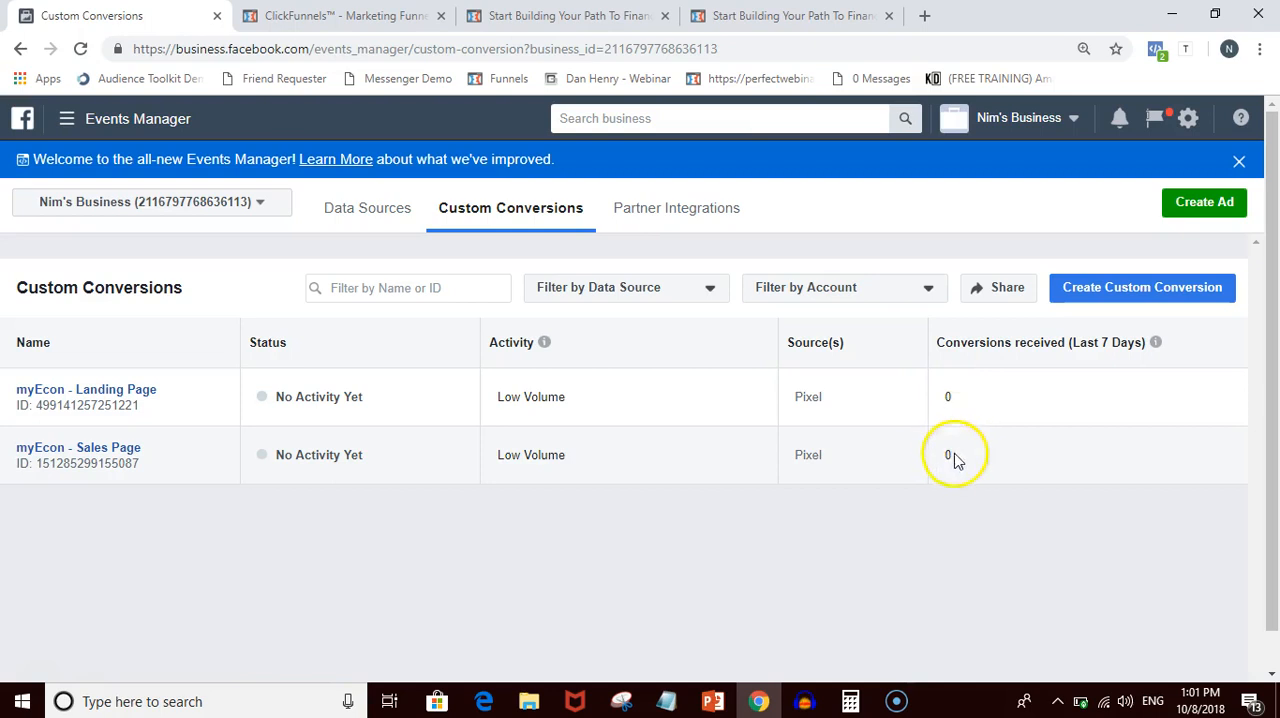
- Reload the live sales page and landing page, and check the conversions received for both custom conversions
left_click(770, 15)
left_click(633, 49)
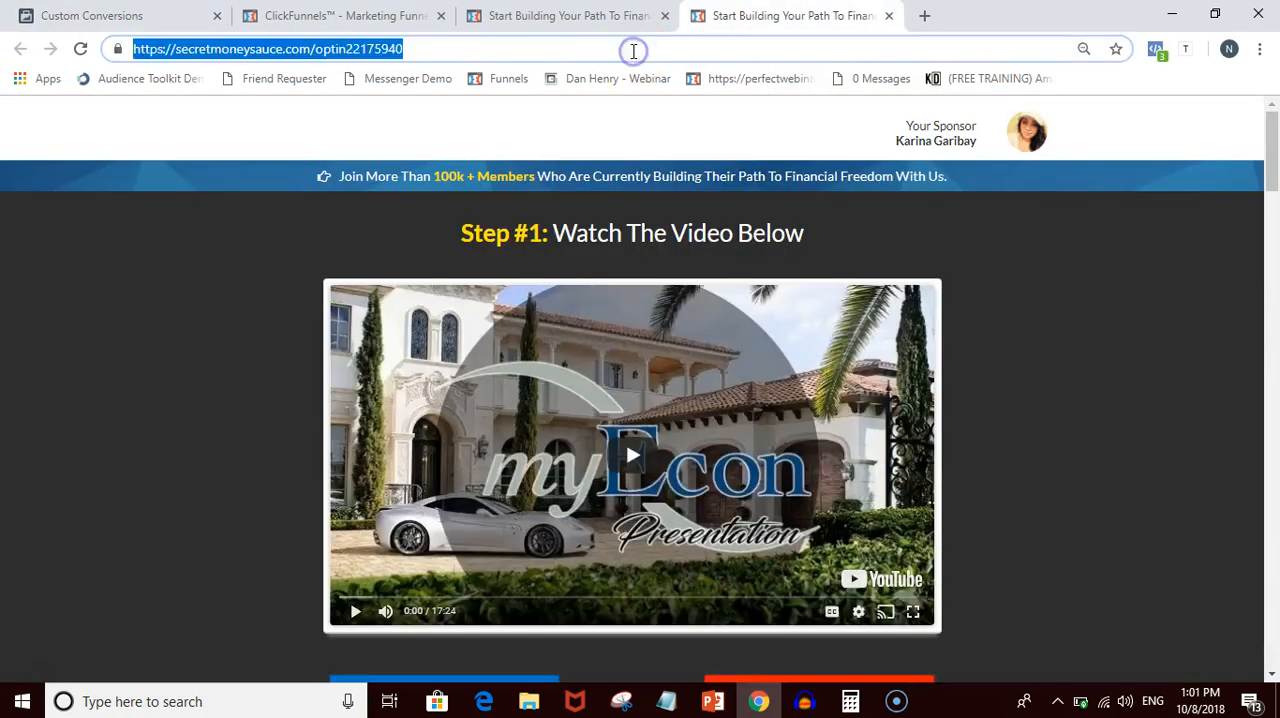
key("Return")
left_click(560, 16)
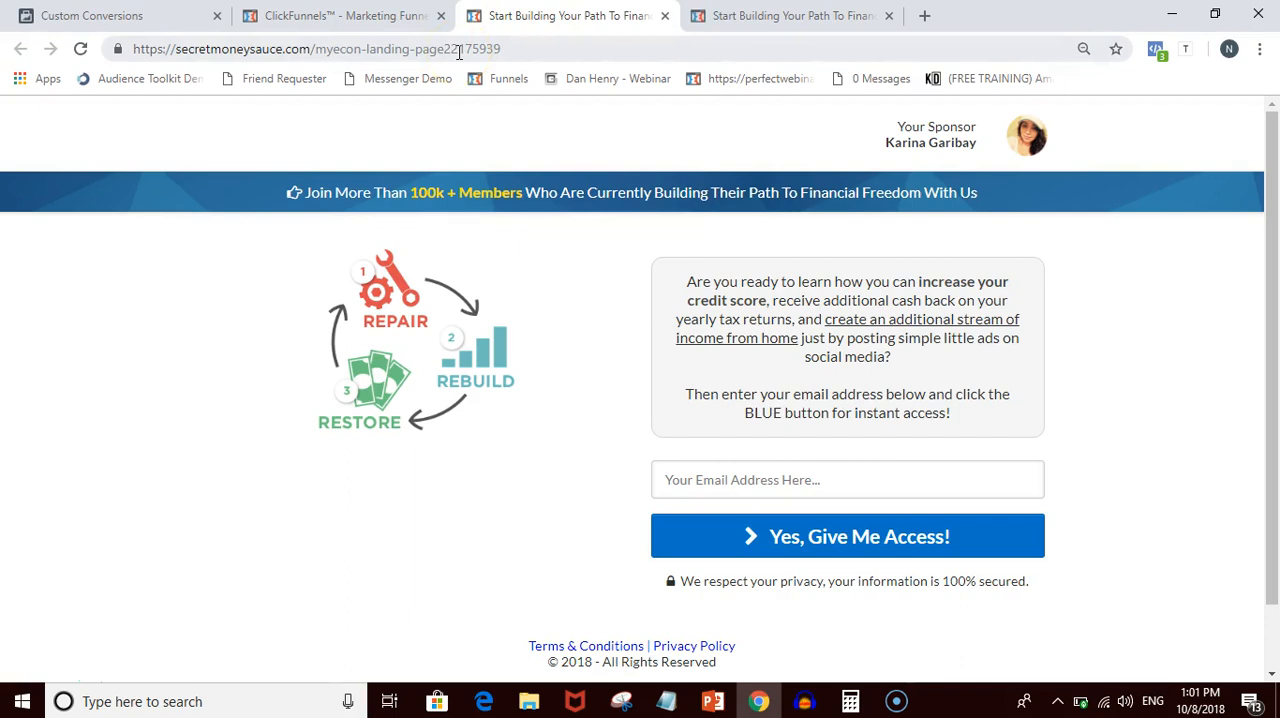
left_click(459, 52)
key("Return")
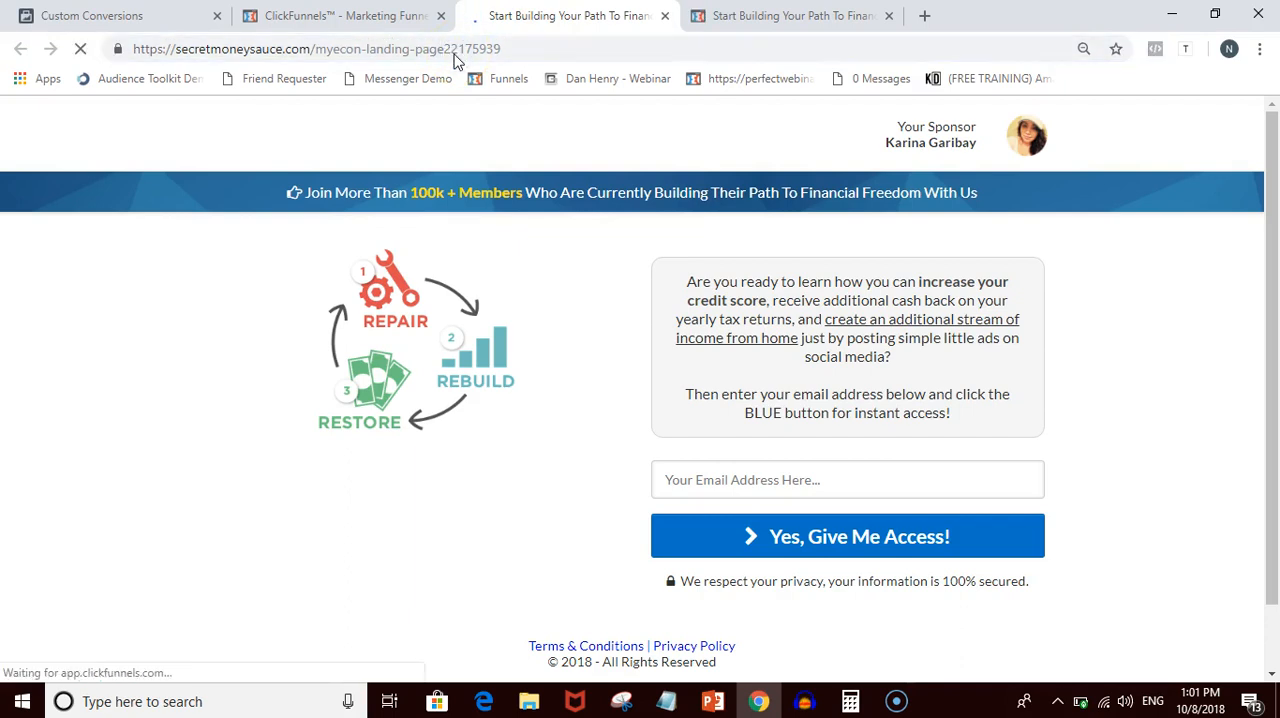
left_click(390, 17)
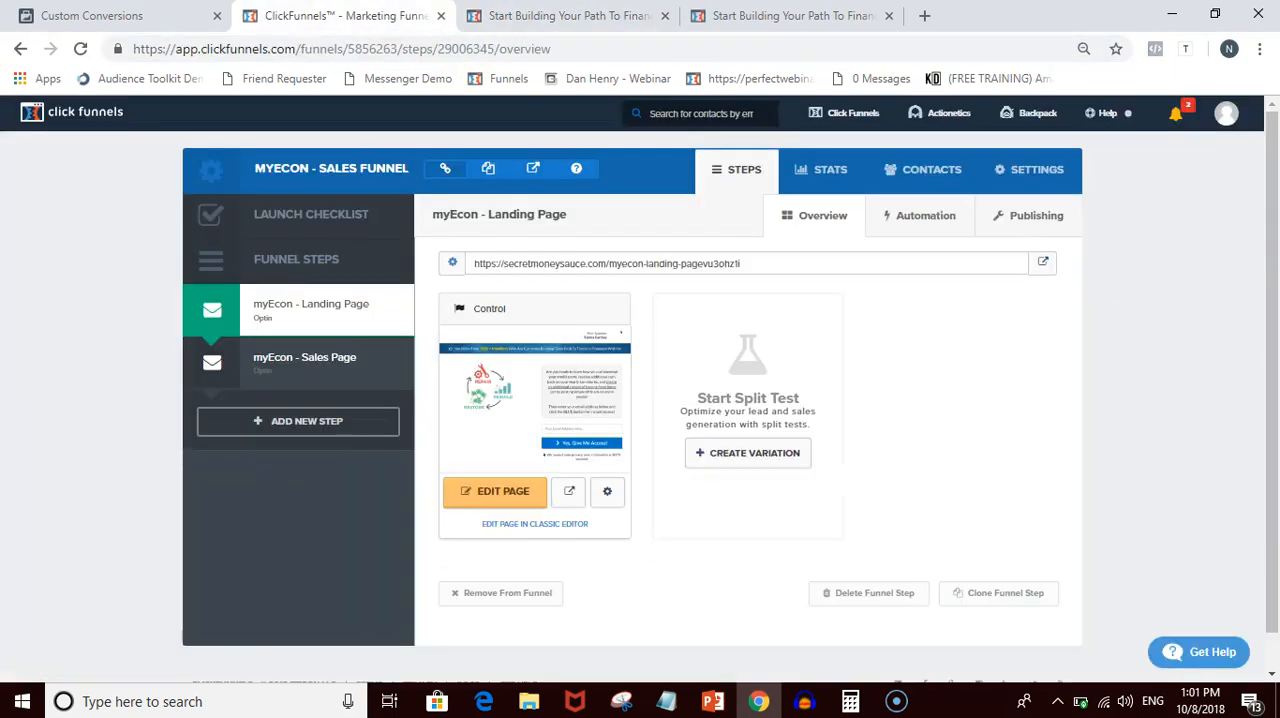
left_click(92, 16)
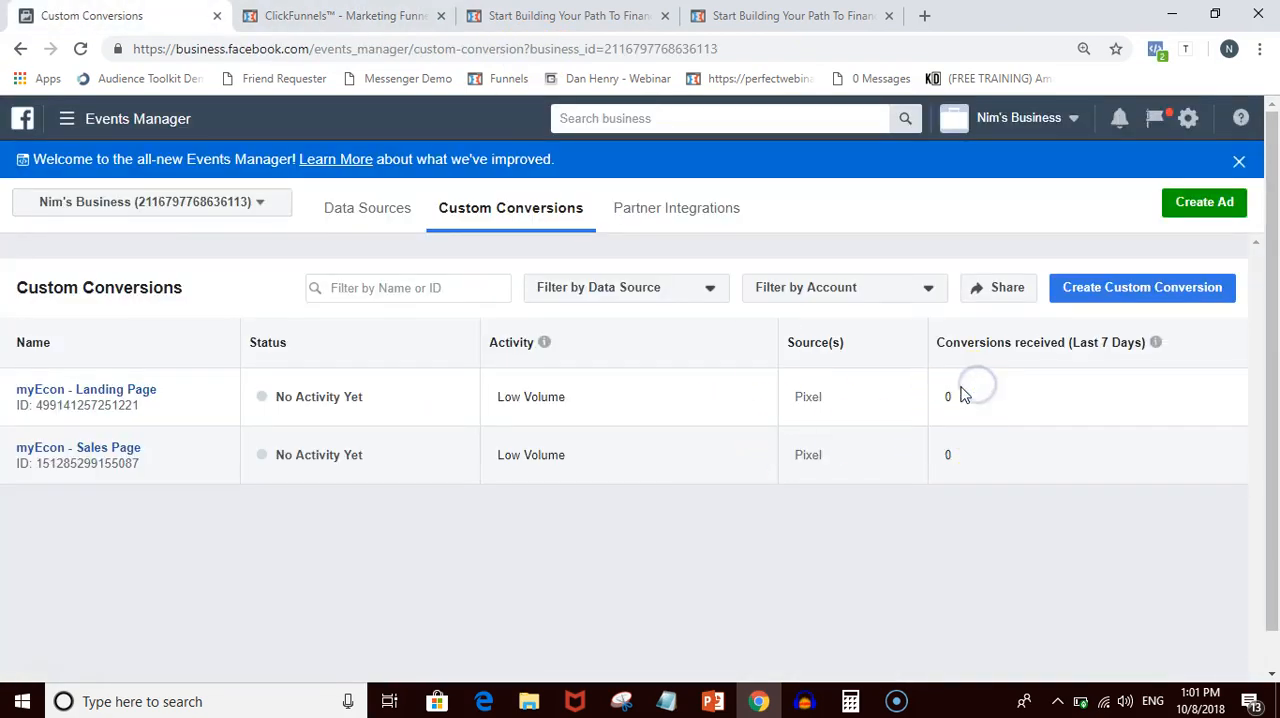
left_click(948, 453)
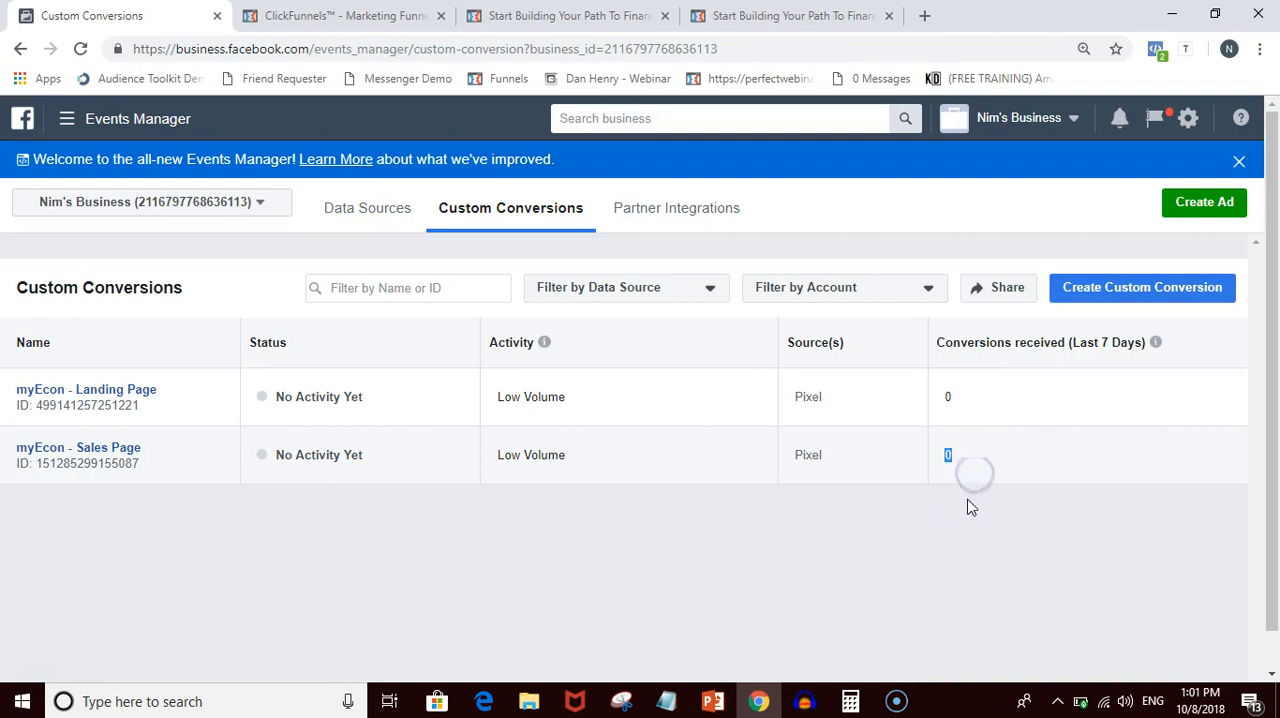
- Refresh the Custom Conversions list and check the status and conversions received of both myEcon conversions
left_click(520, 16)
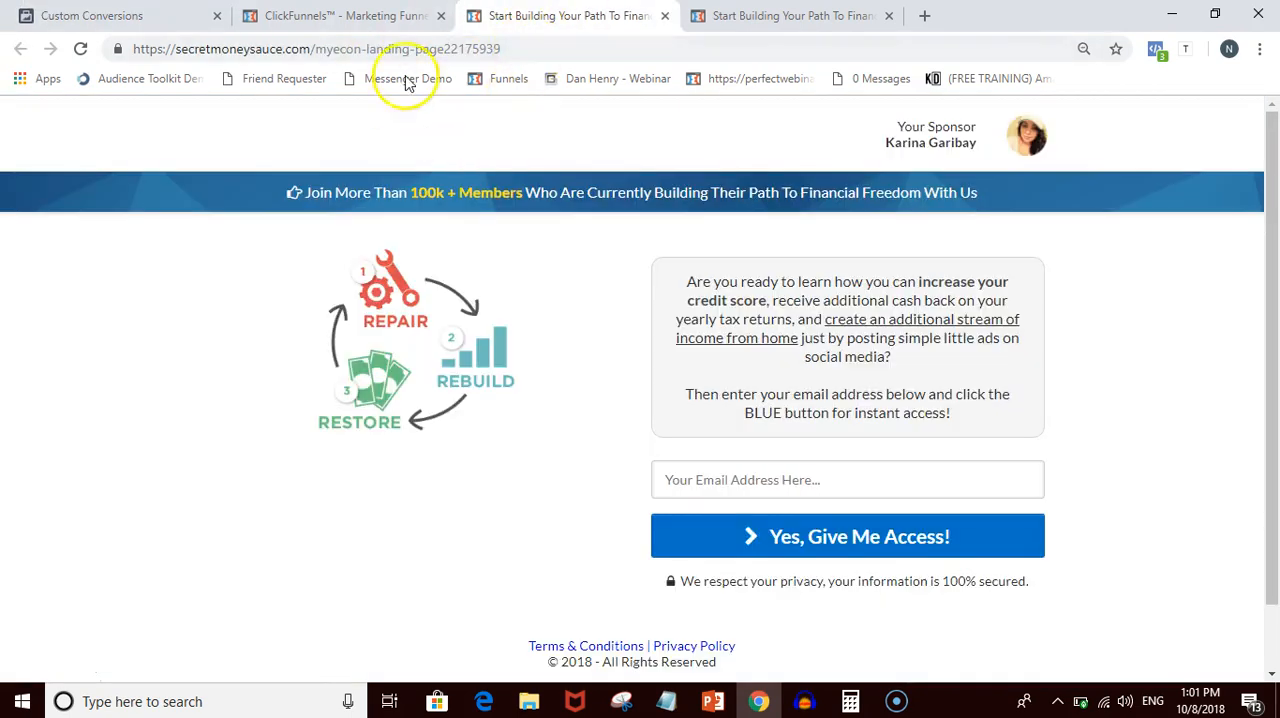
left_click(183, 4)
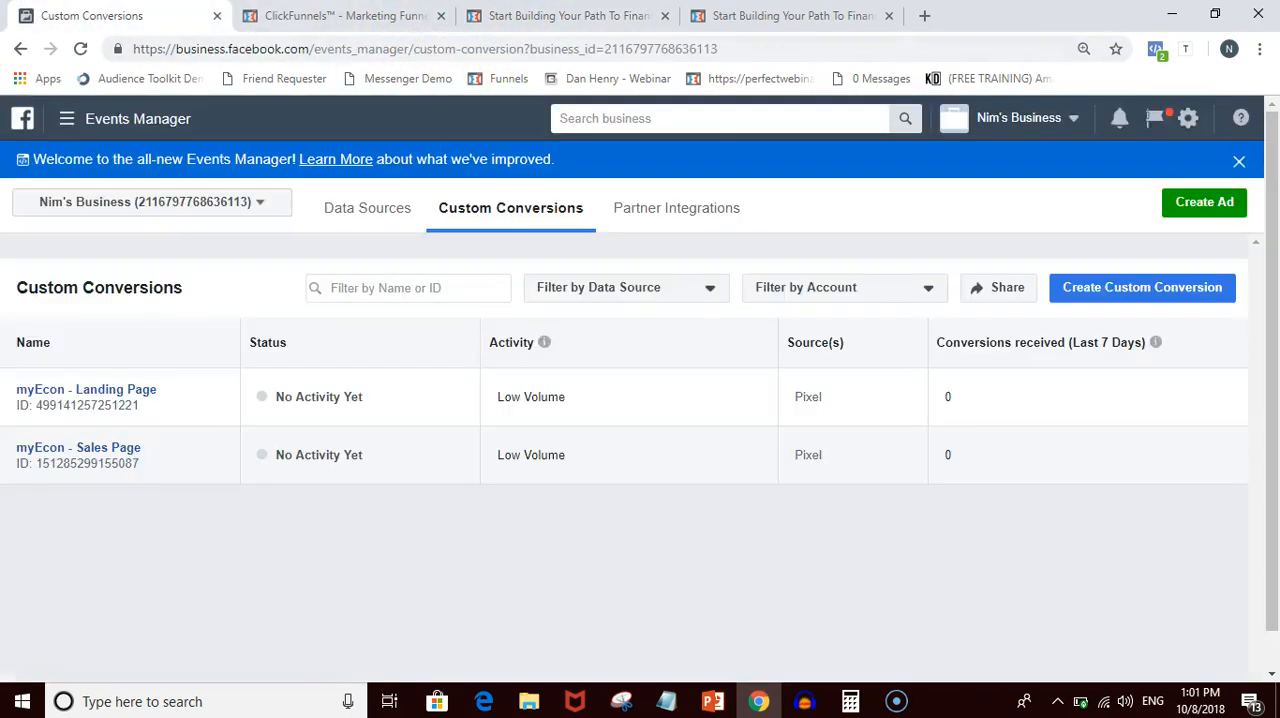
left_click(318, 49)
key("Return")
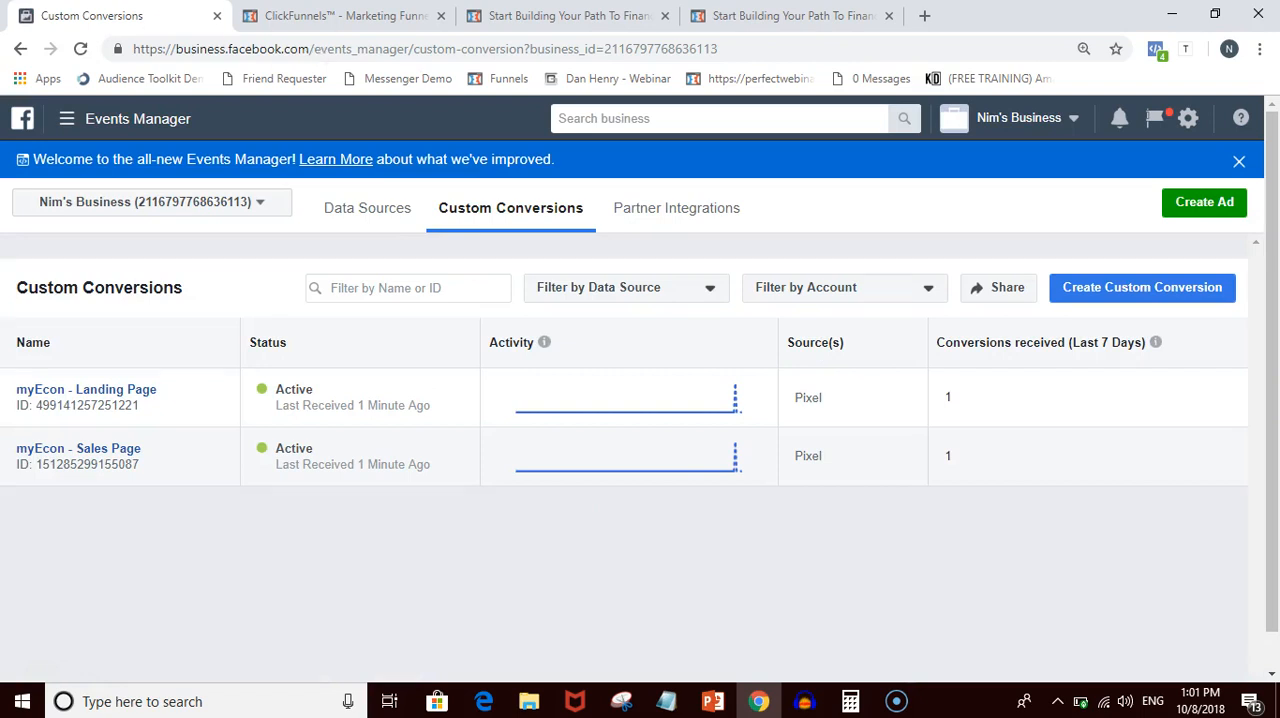
left_click(966, 400)
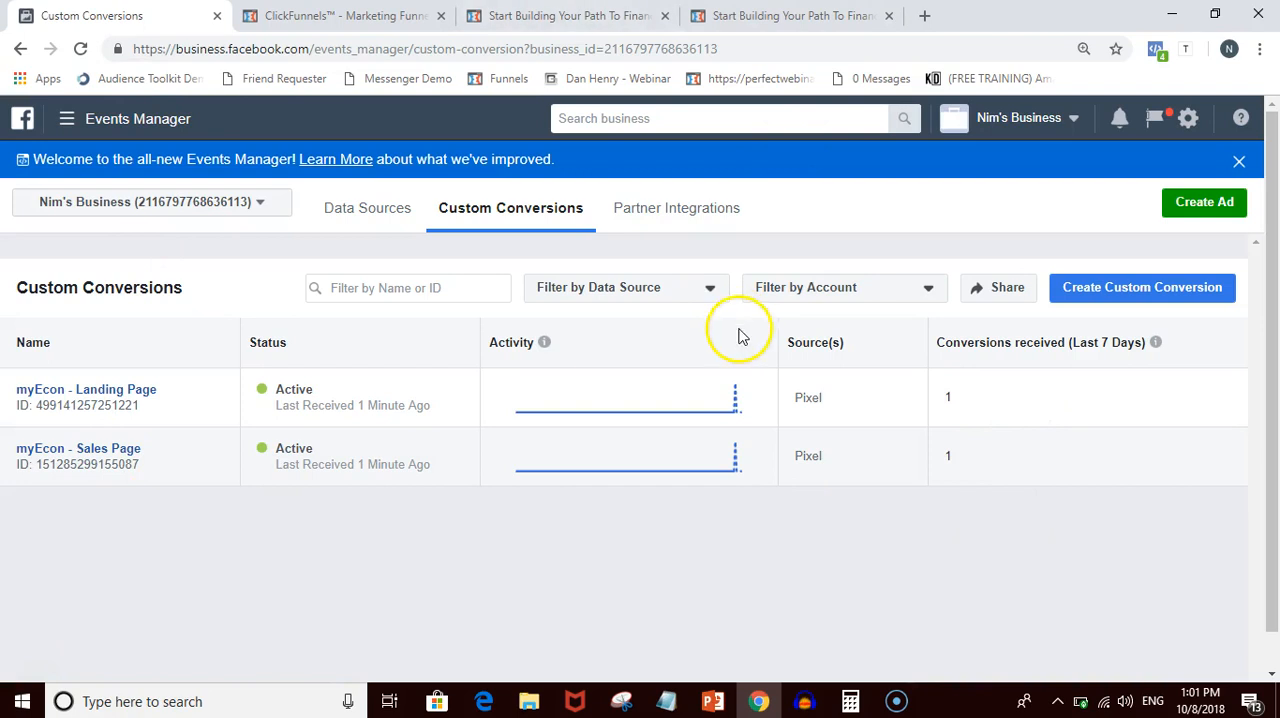
- Review the live landing and sales pages again and compare them with the Custom Conversions list
left_click(560, 16)
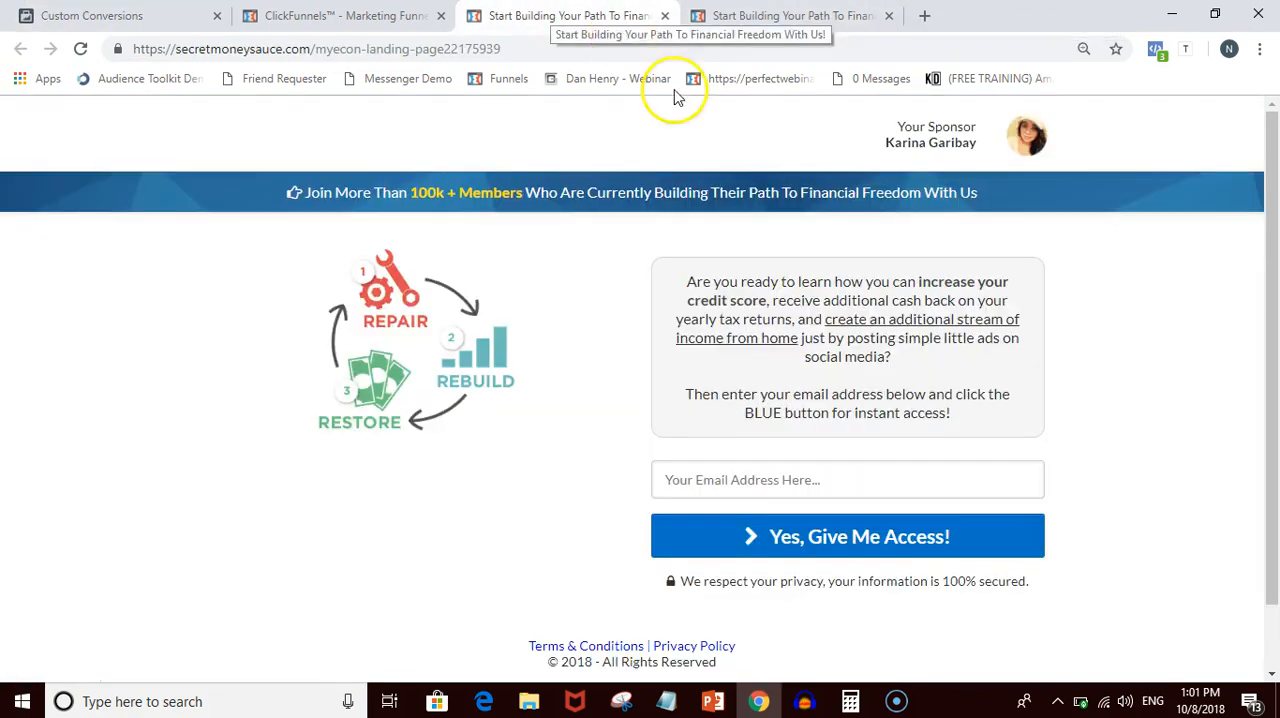
left_click(785, 16)
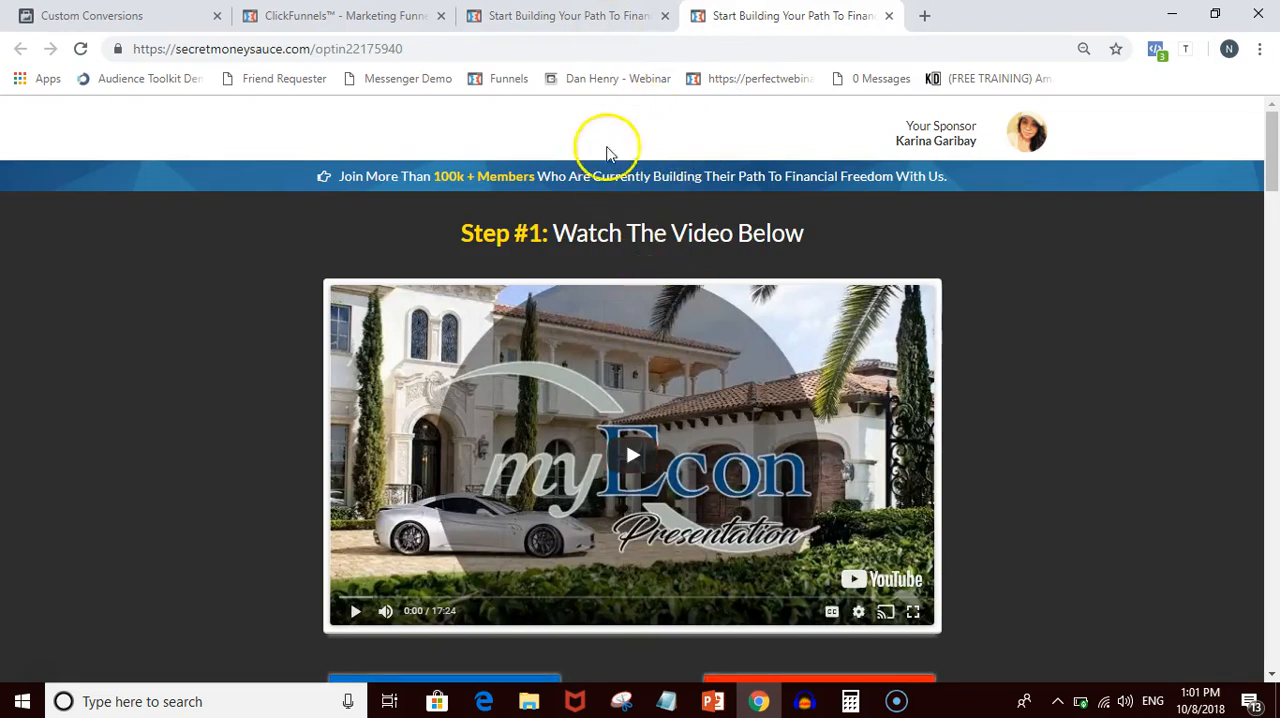
left_click(576, 15)
left_click(340, 15)
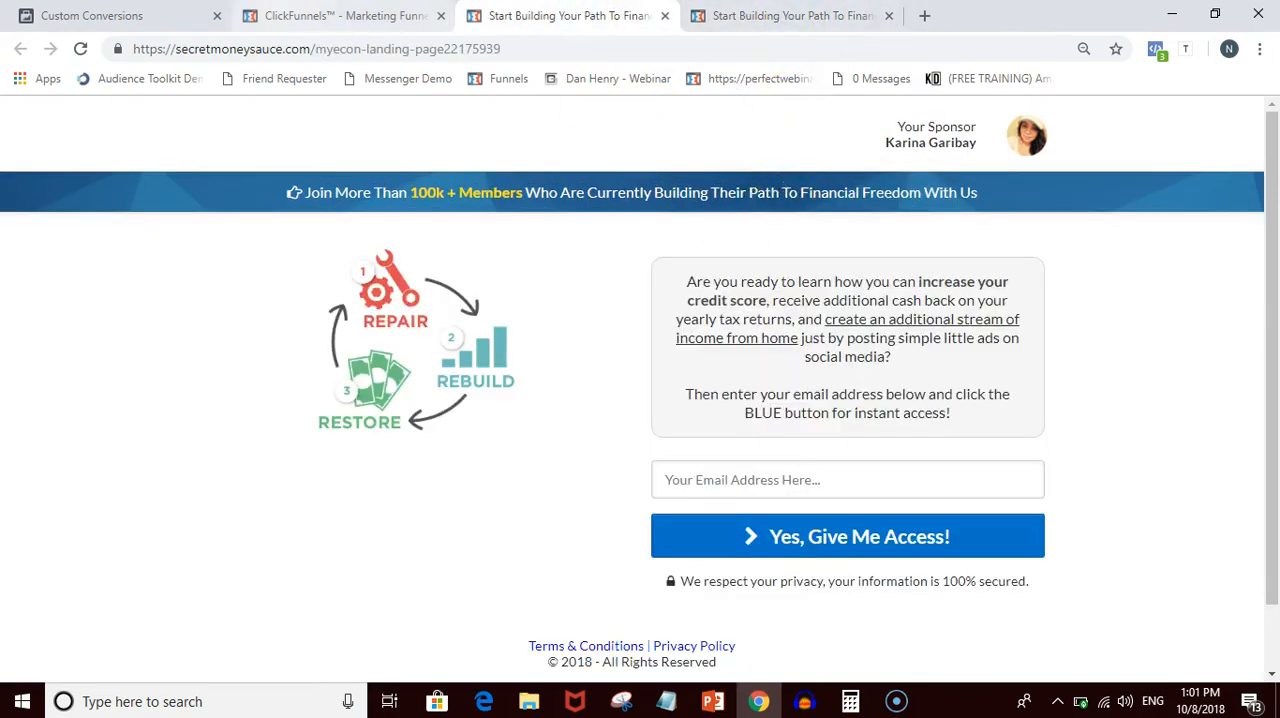
left_click(100, 16)
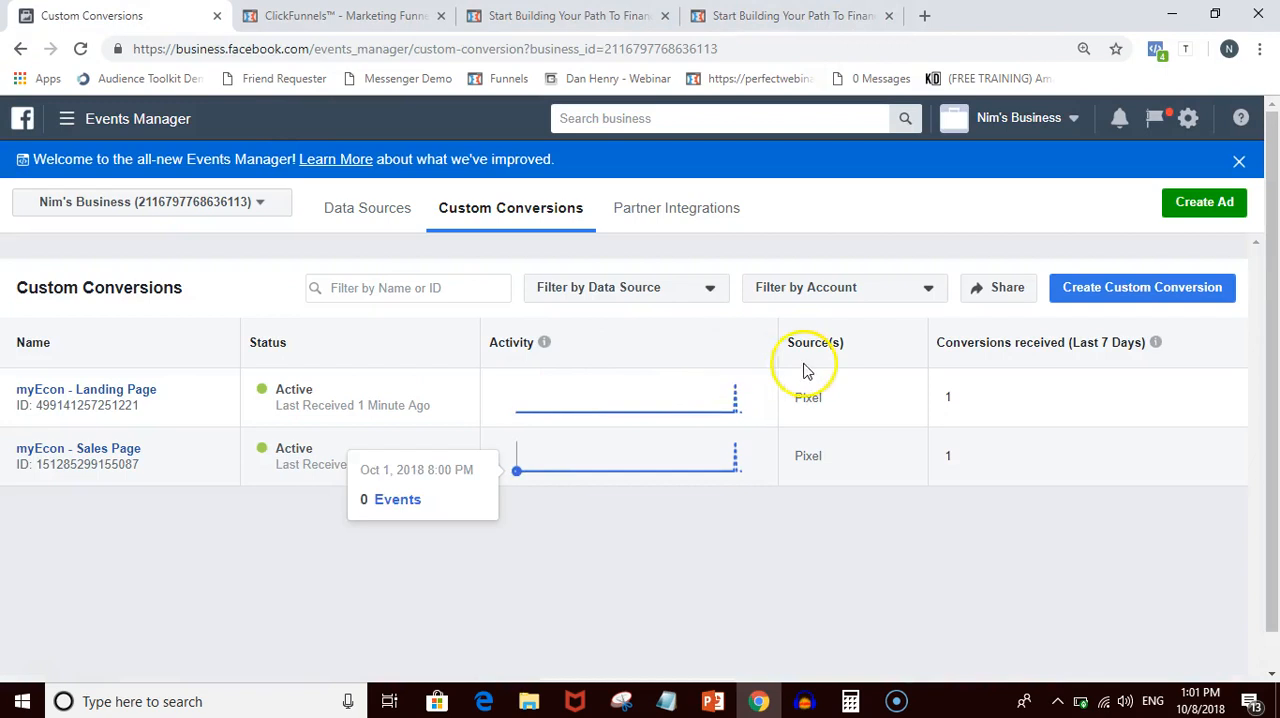
- Inspect the pixel events on the live landing page and the live sales page with Facebook Pixel Helper
left_click(572, 15)
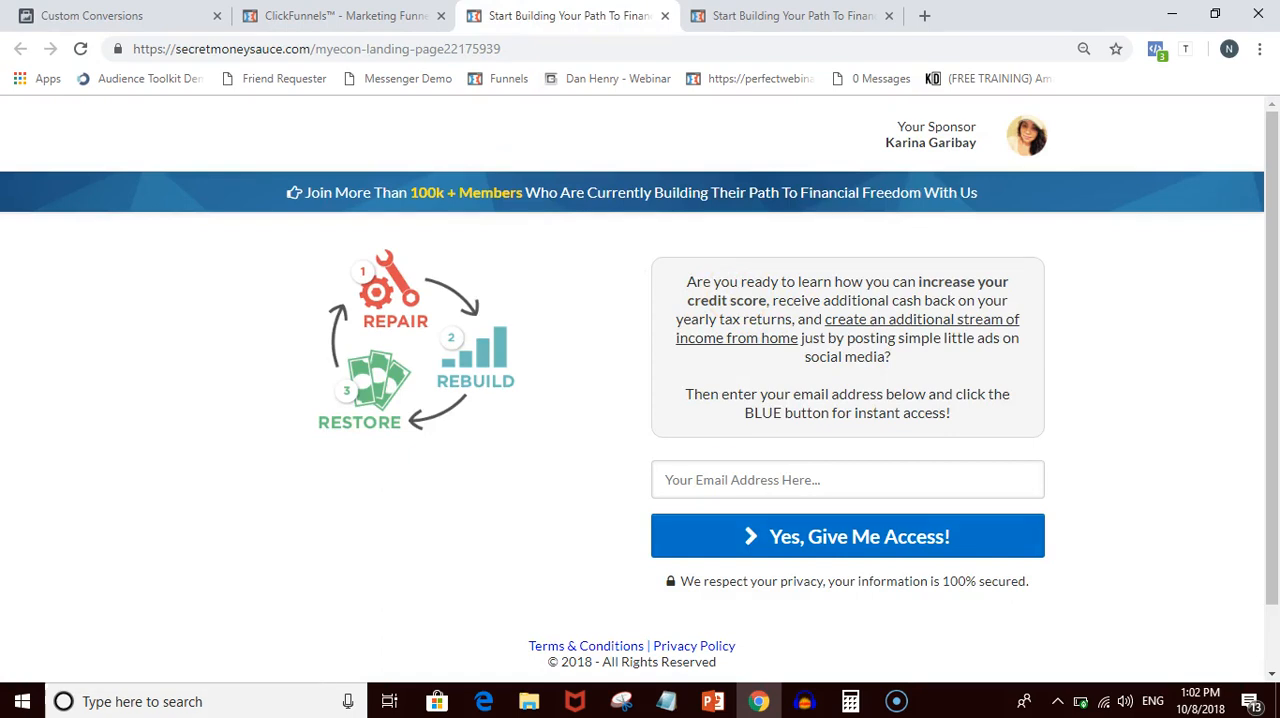
left_click(1156, 50)
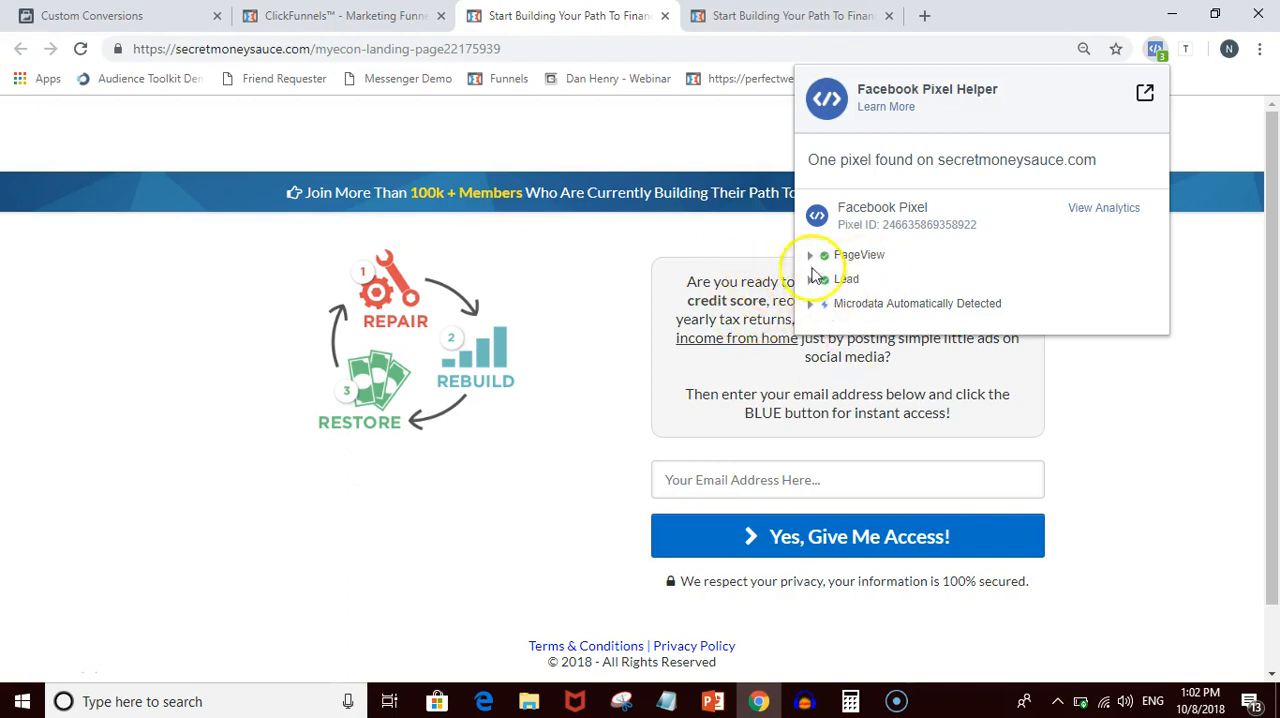
left_click(671, 284)
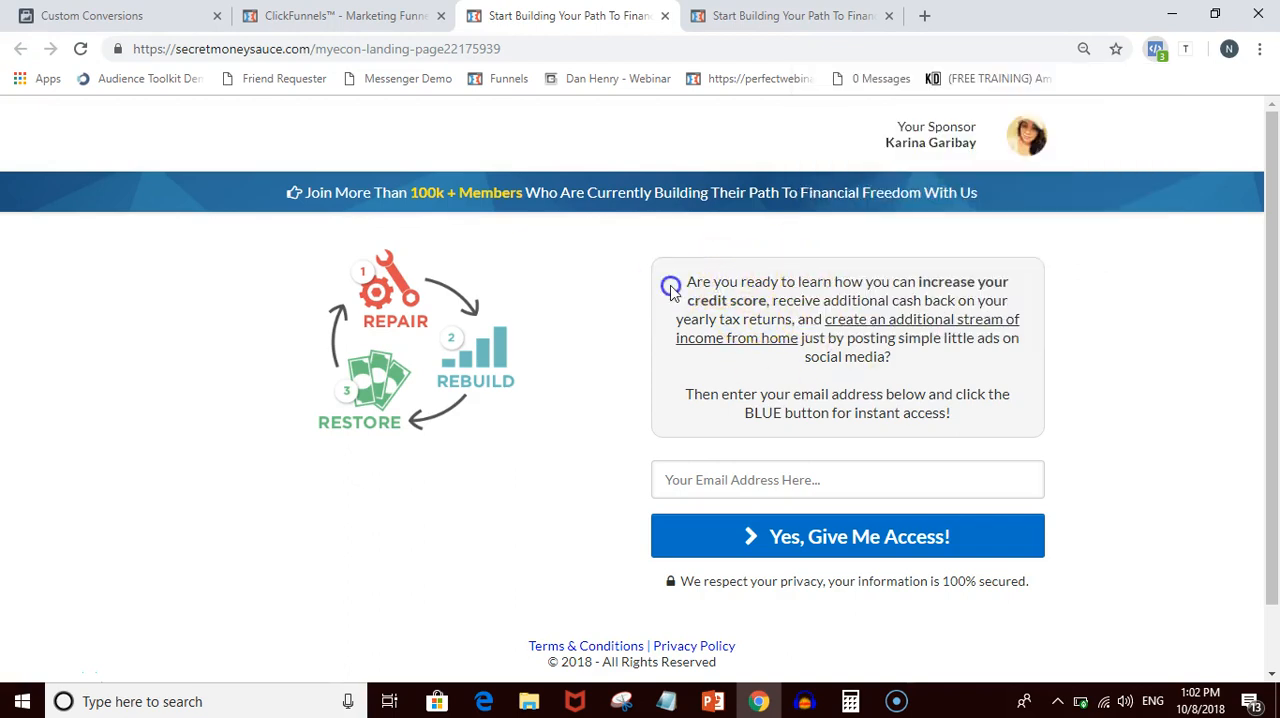
left_click(778, 16)
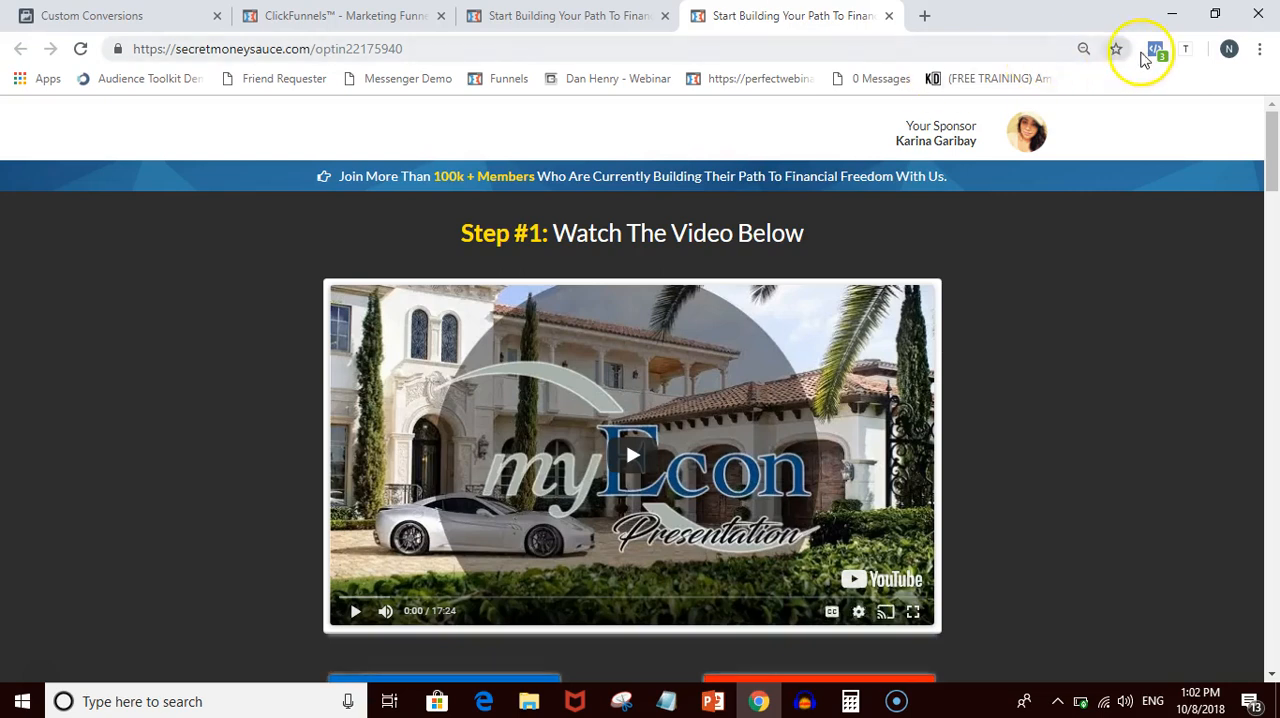
left_click(1152, 54)
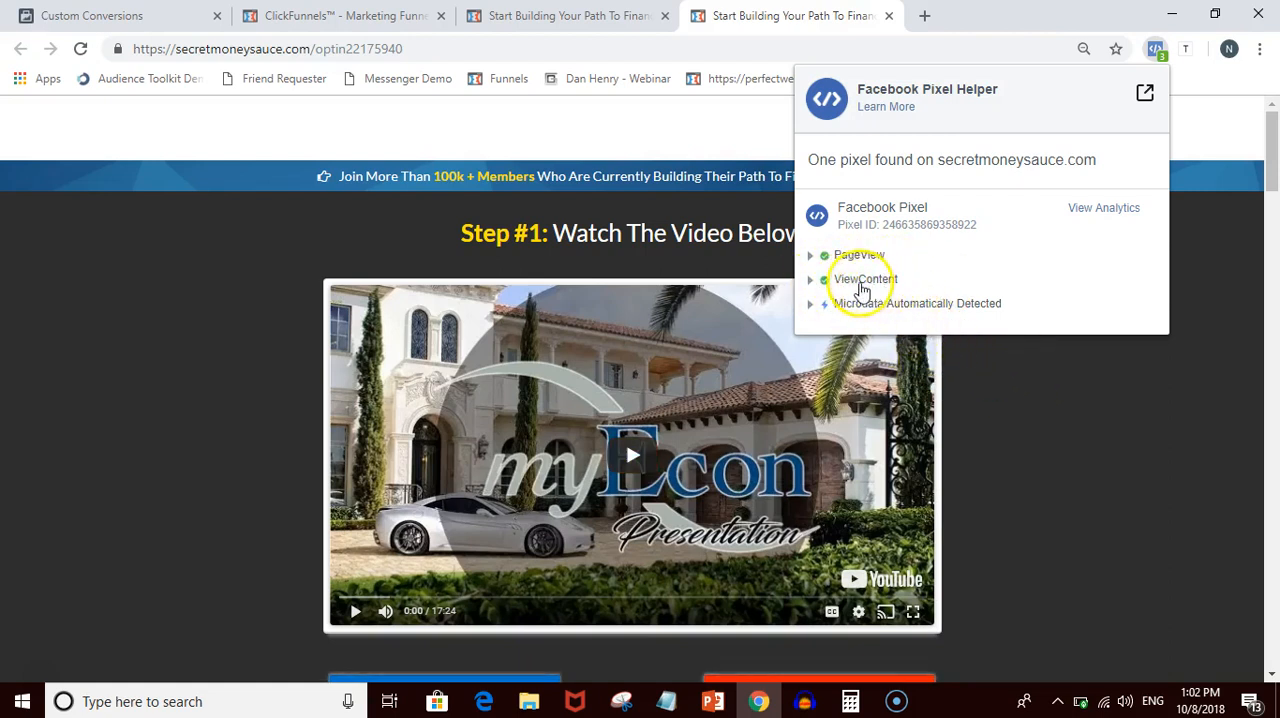
left_click(1085, 425)
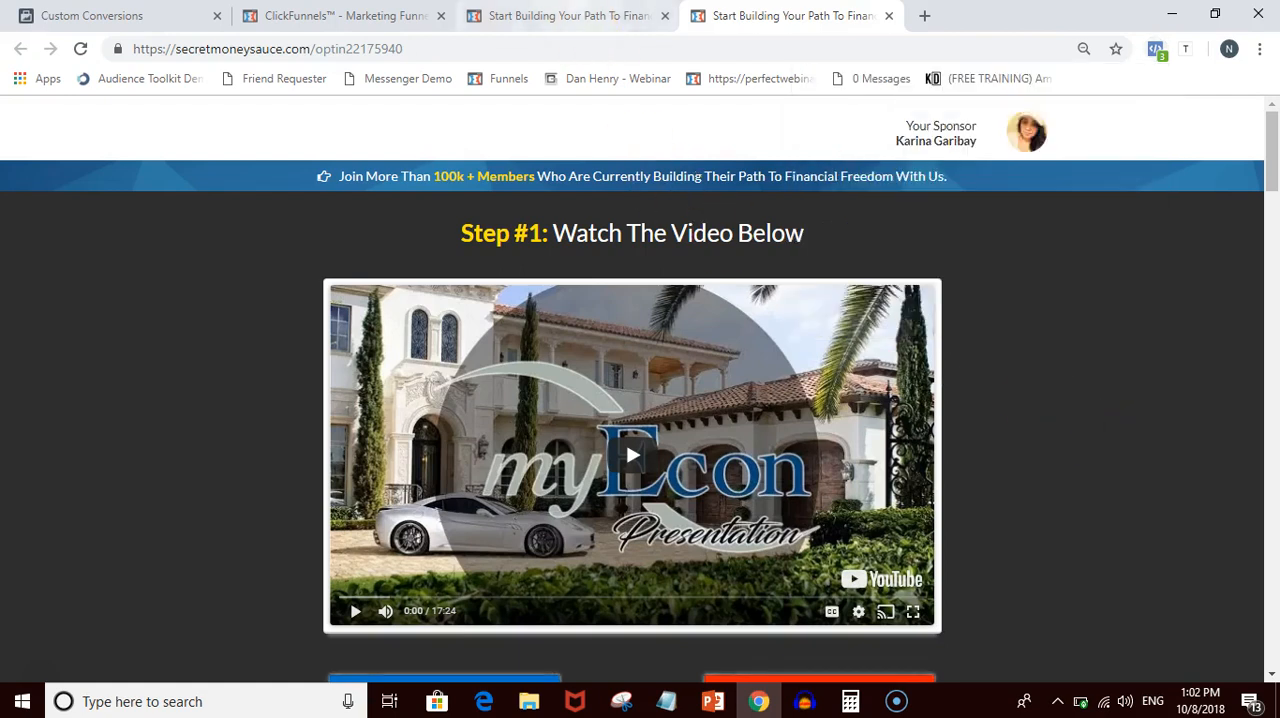
- Return from the funnel pages to Facebook Events Manager and open Audience Insights
left_click(570, 15)
left_click(340, 15)
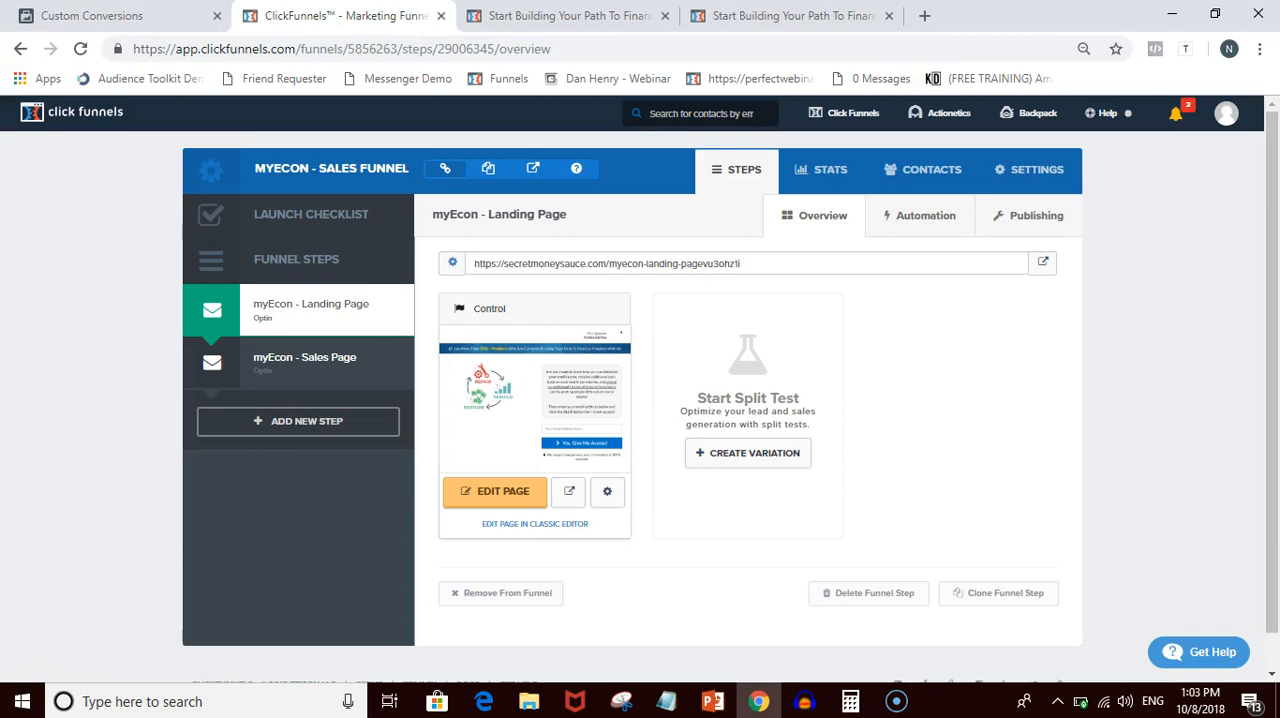
key("ctrl+shift+Tab")
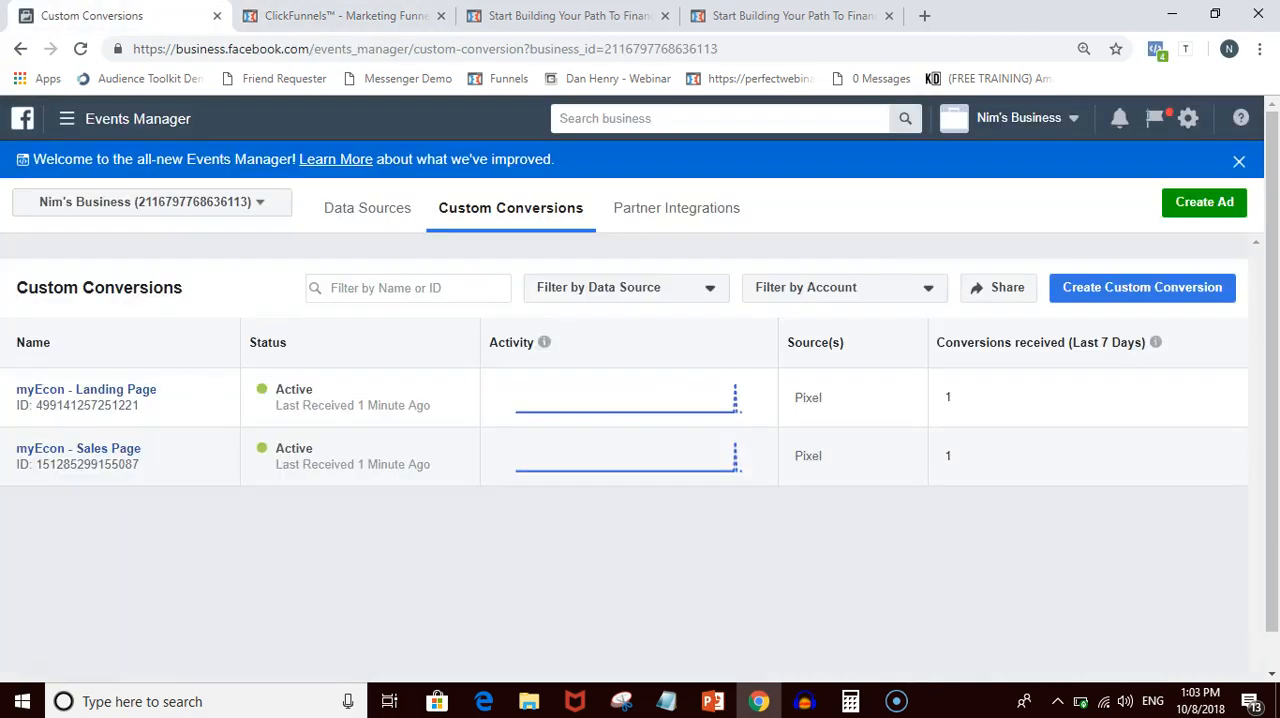
left_click(103, 119)
left_click(70, 226)
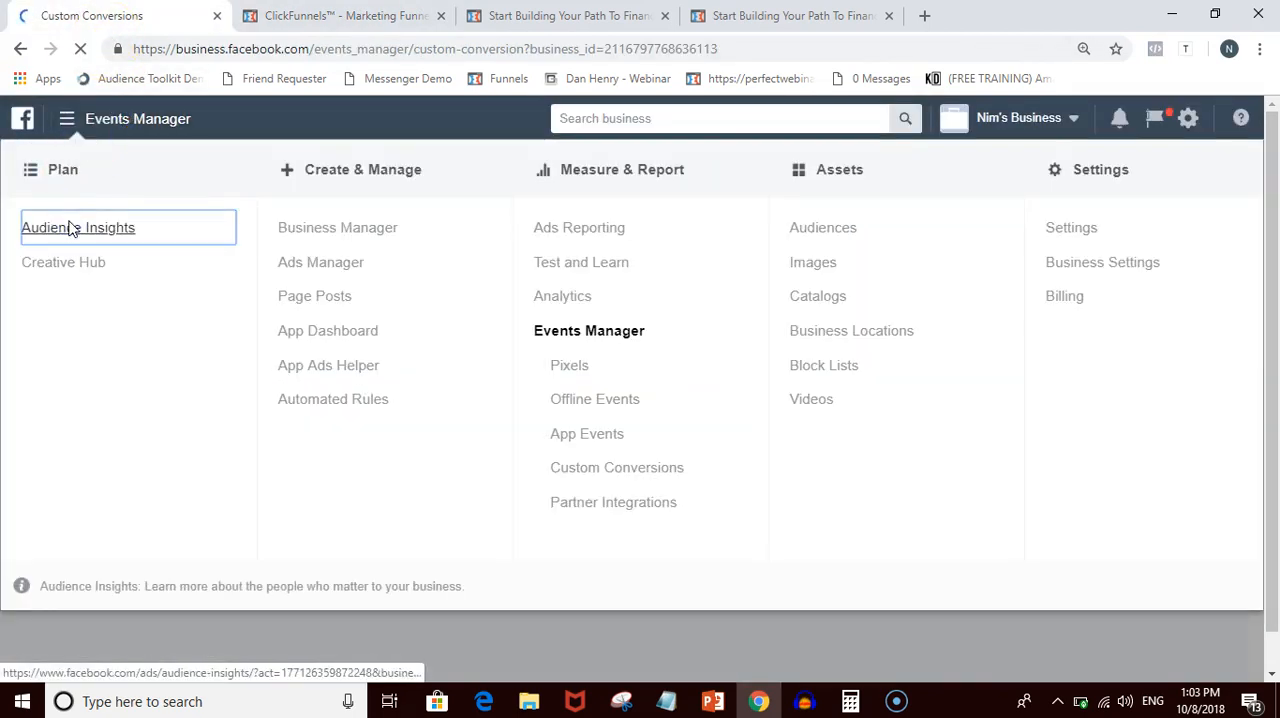